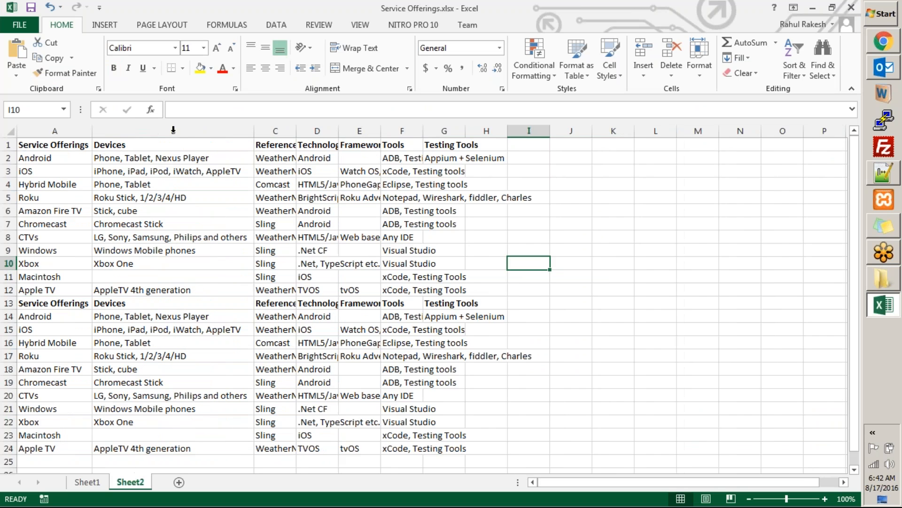
Step: Auto-fit the Reference Projects, Technology, Framework and Tools columns in Sheet2 to their contents
double_click(296, 131)
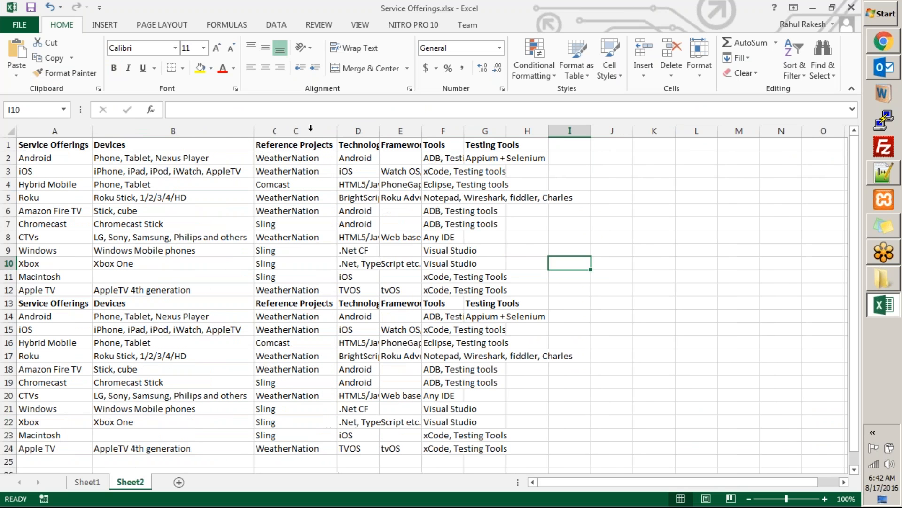
double_click(380, 130)
double_click(468, 131)
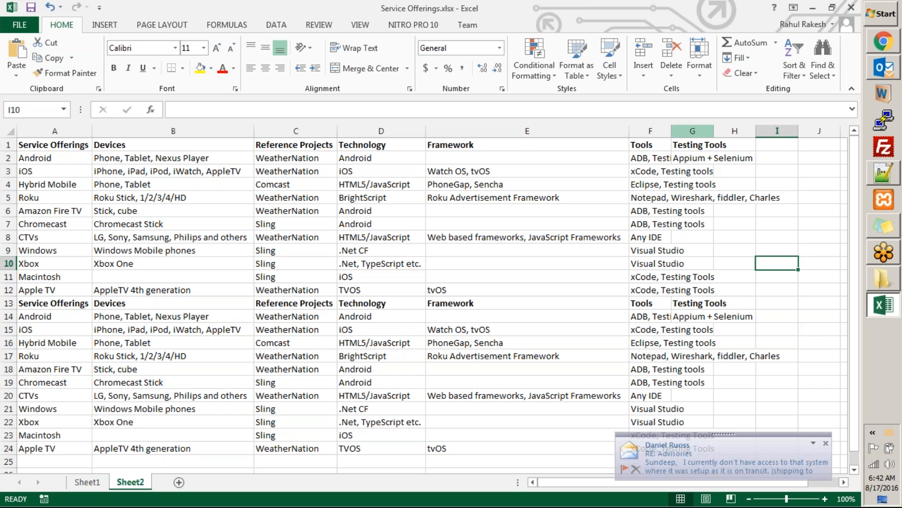
double_click(671, 131)
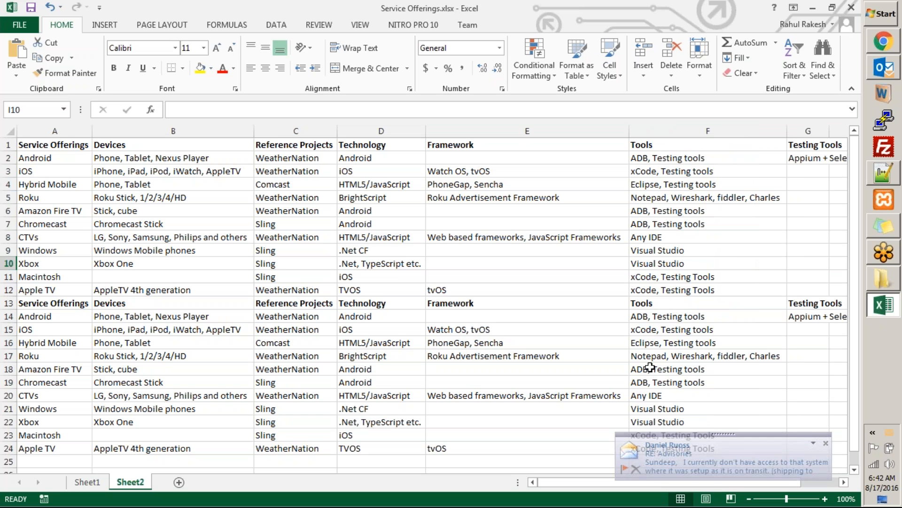
left_click(648, 292)
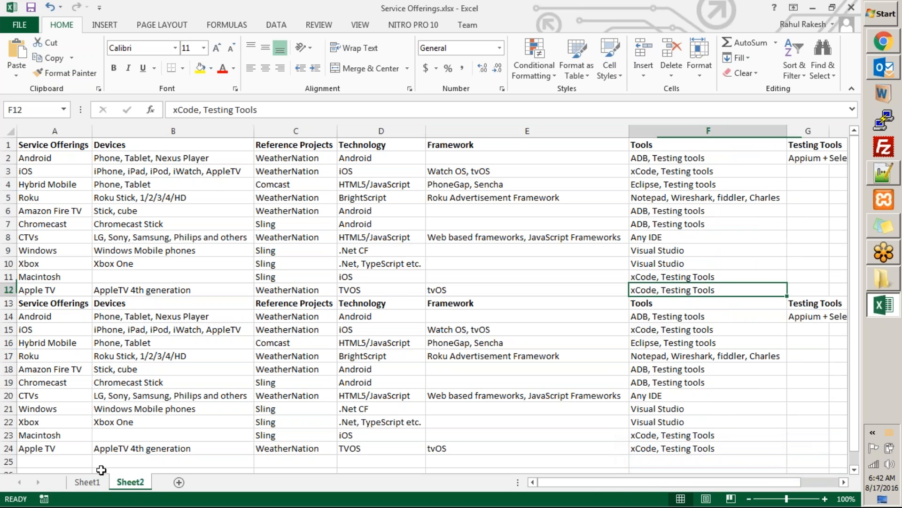
Step: Compare Sheet1 with Sheet2 and look over the service offerings table
left_click(87, 482)
left_click(183, 437)
left_click(130, 481)
left_click(221, 368)
left_click_drag(31, 147, 820, 396)
Step: Close the workbook and the Work folder window, and switch to the ServiceNow instance in Chrome
double_click(558, 14)
left_click(763, 63)
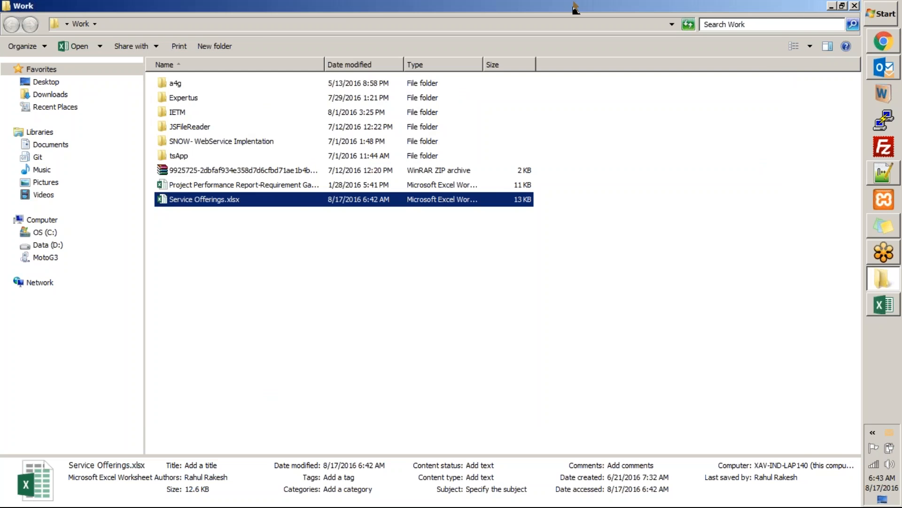
left_click_drag(572, 10, 391, 111)
left_click(666, 119)
left_click(655, 8)
left_click(553, 10)
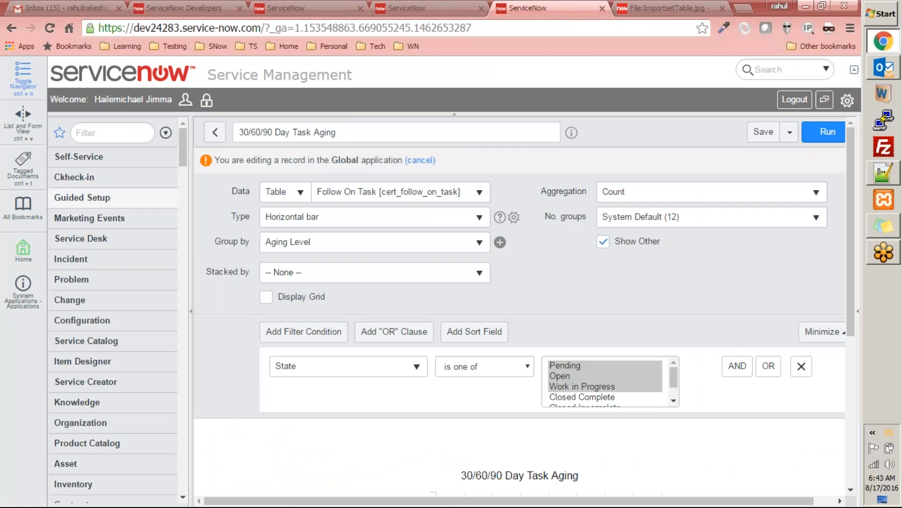
Step: Filter the navigator for "import set", expand Import Set Tables and Administration, and open Load Data
left_click(105, 128)
type("import")
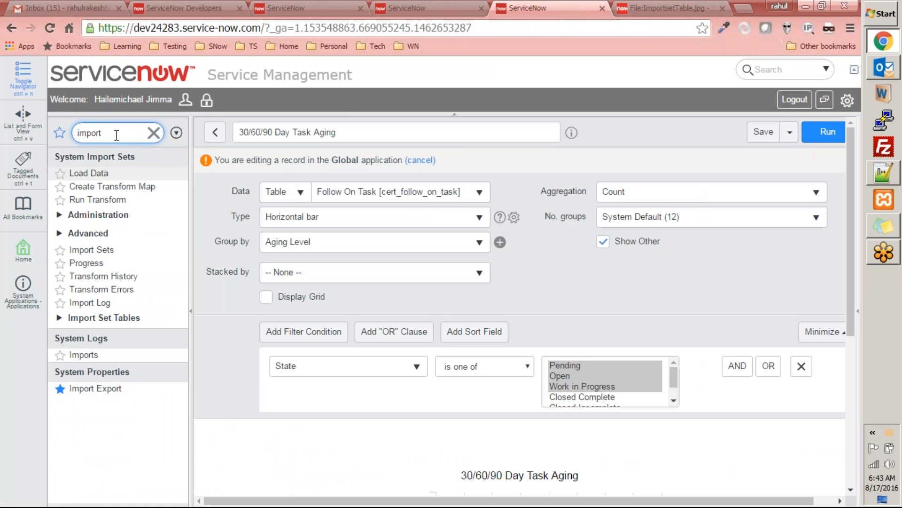
type(" set")
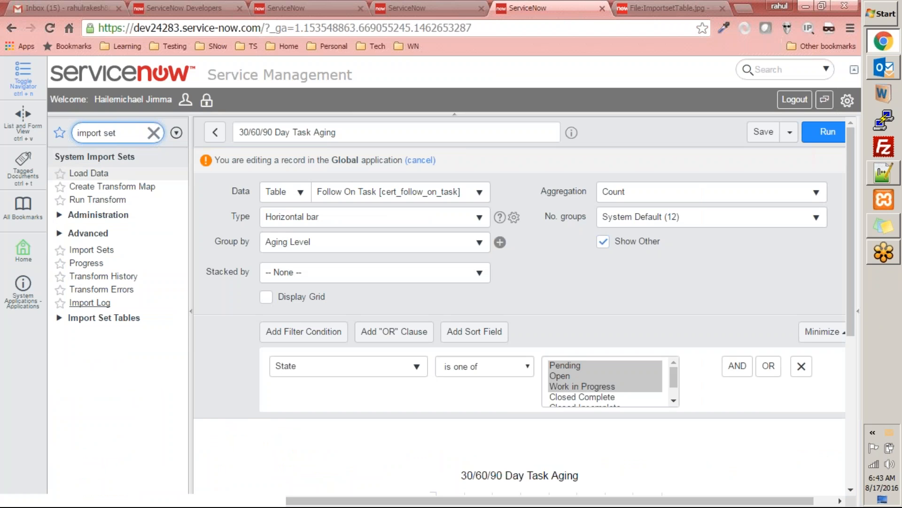
left_click(59, 317)
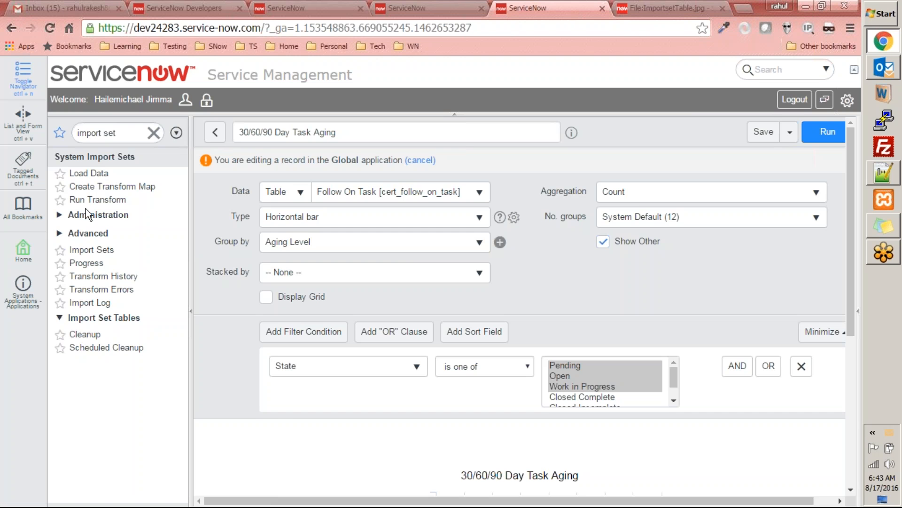
left_click(63, 217)
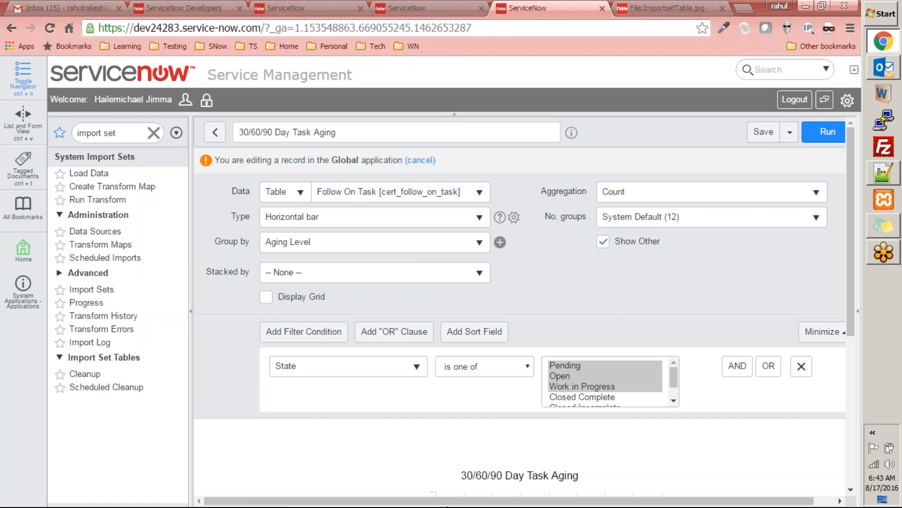
left_click(89, 173)
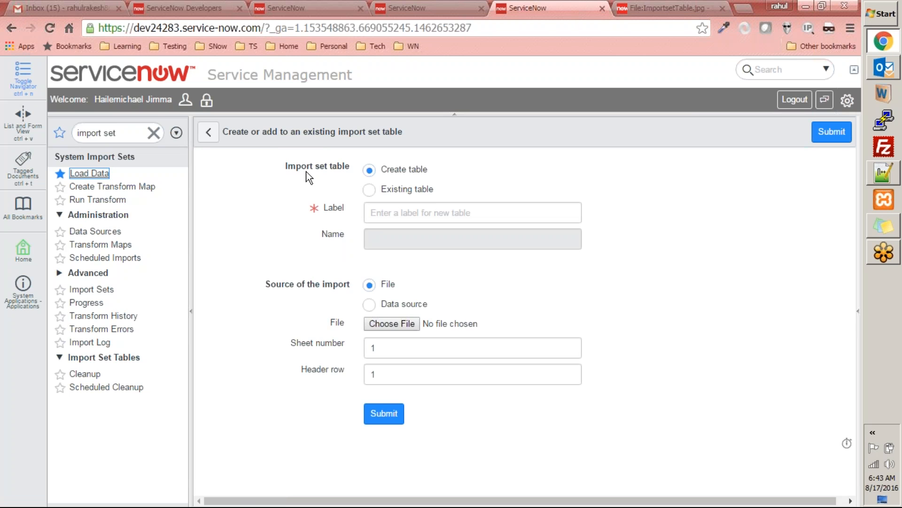
Step: Examine the wiki's import set table diagram alongside the Load Data form
left_click(658, 7)
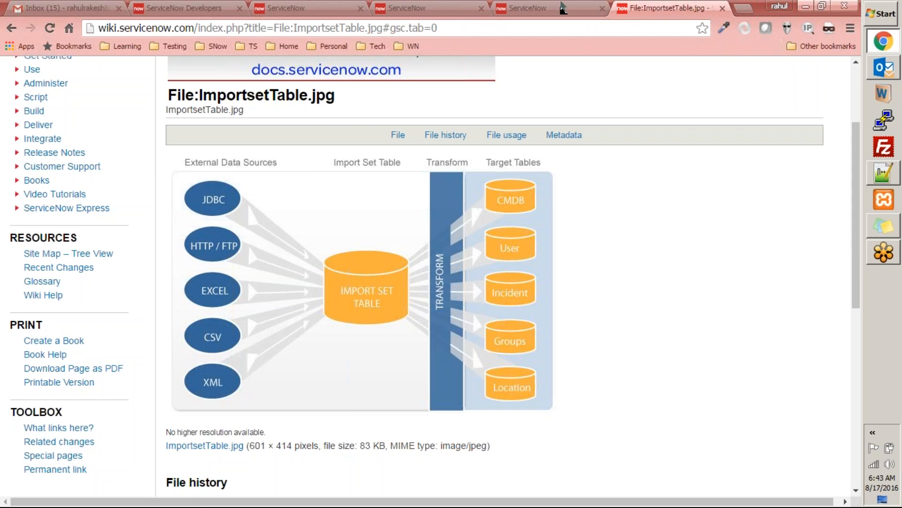
left_click(563, 9)
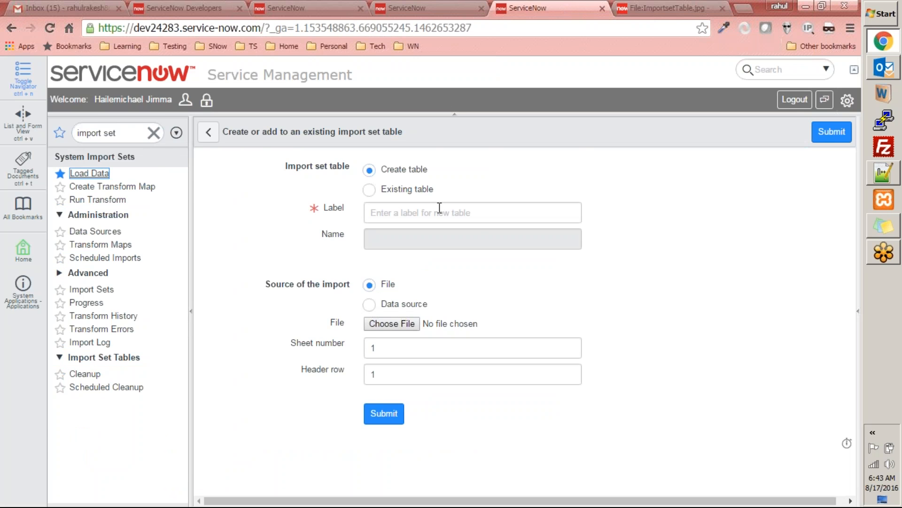
left_click(641, 8)
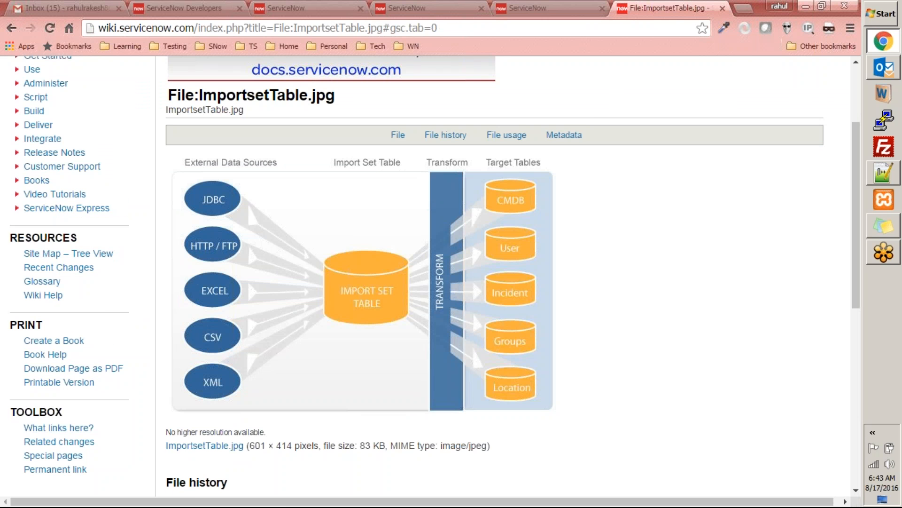
left_click(526, 8)
left_click(423, 212)
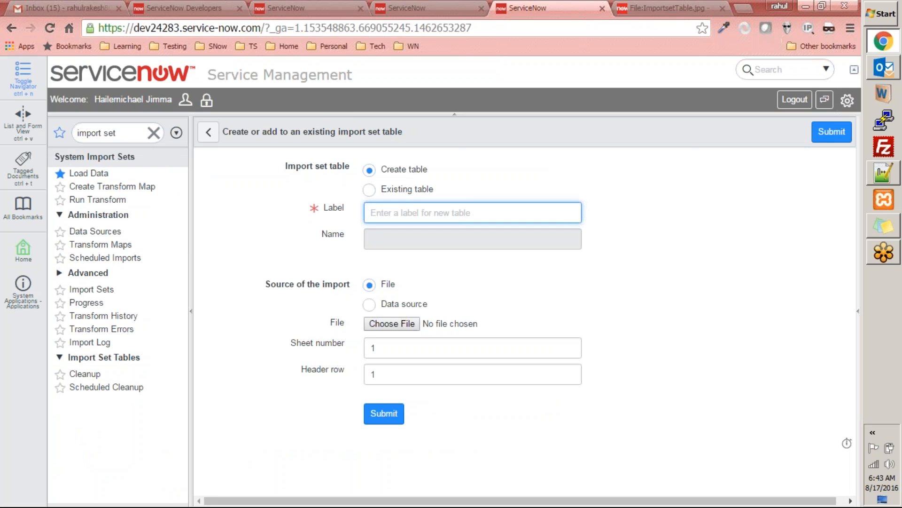
type("imp")
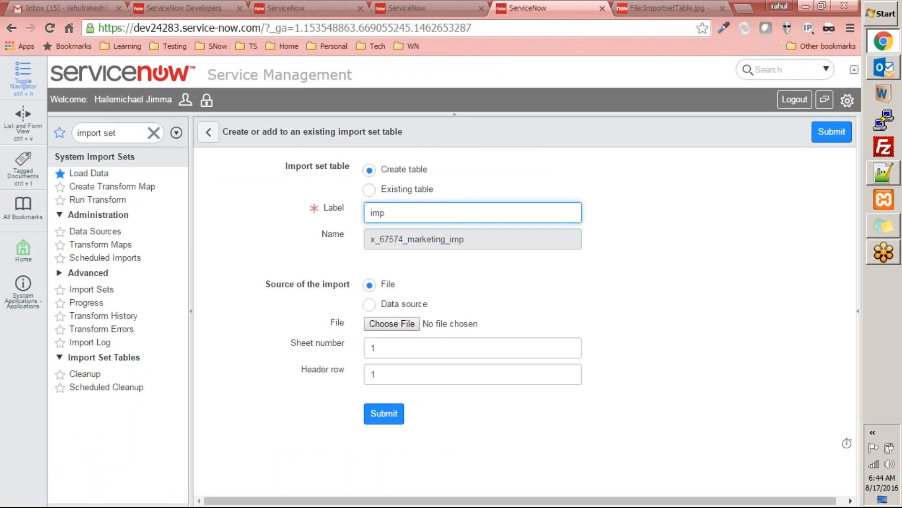
key("BackSpace")
key("BackSpace")
key("BackSpace")
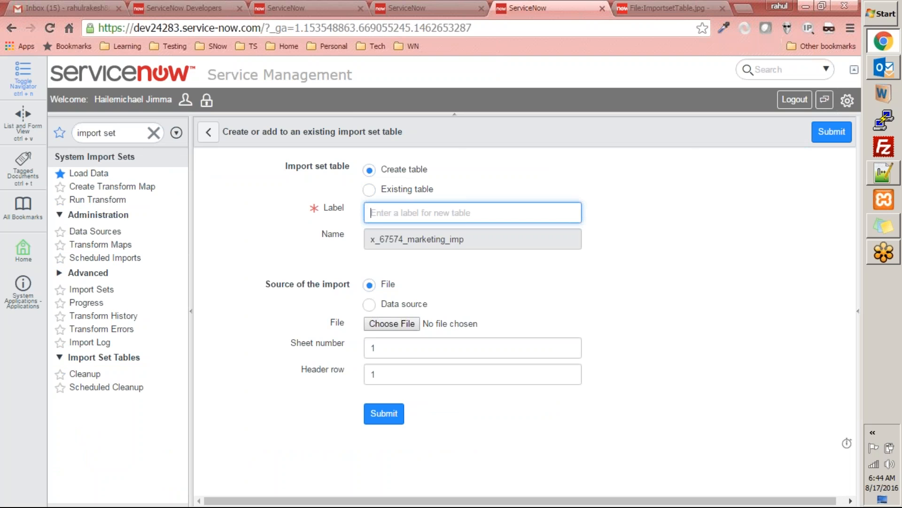
Step: Switch the current application scope to Global in the system settings
left_click(848, 100)
left_click(710, 334)
left_click(656, 357)
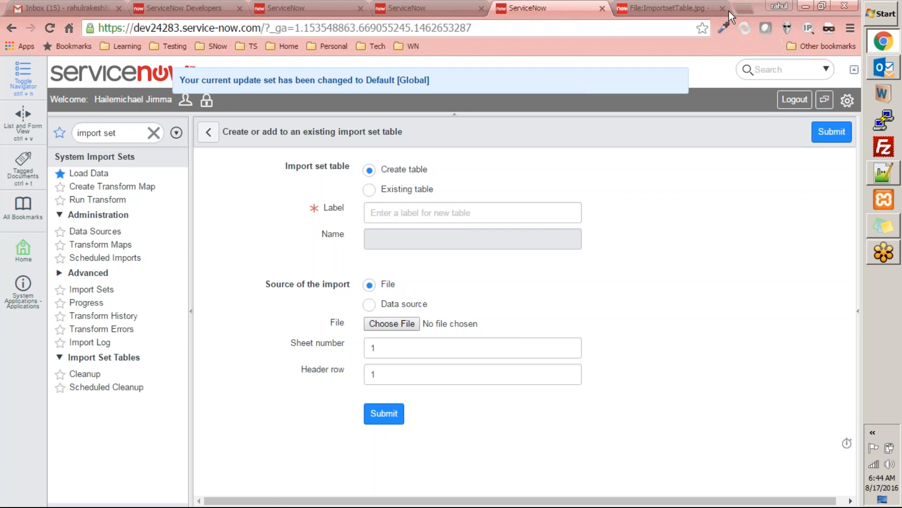
Step: Label the new import set table "service offerings"
left_click(376, 213)
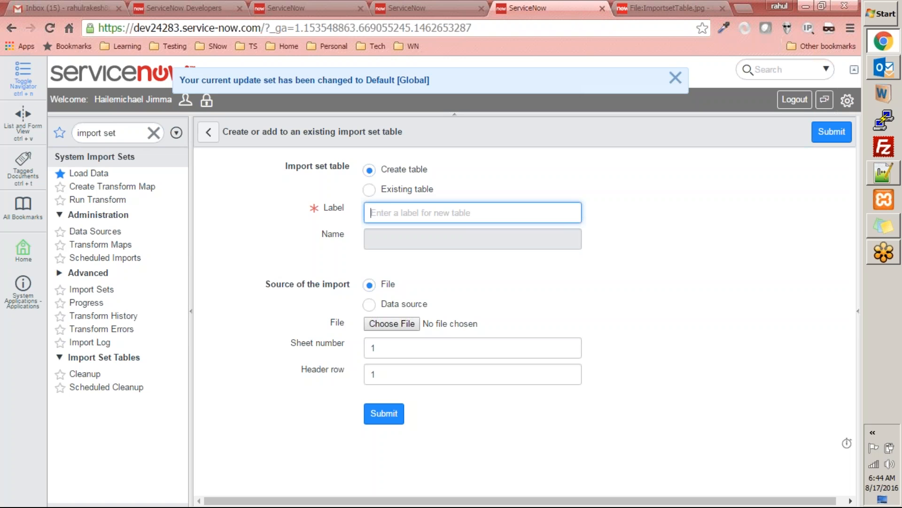
type("service")
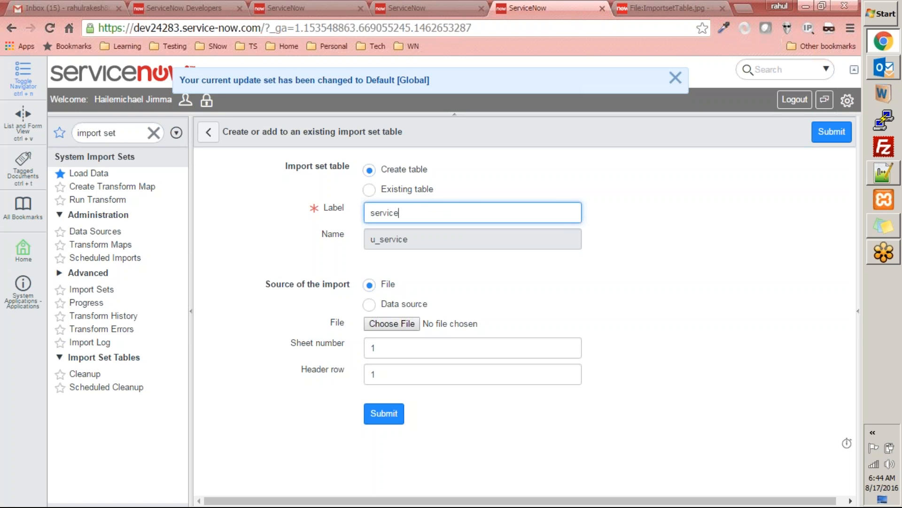
type(" or")
type("ferings")
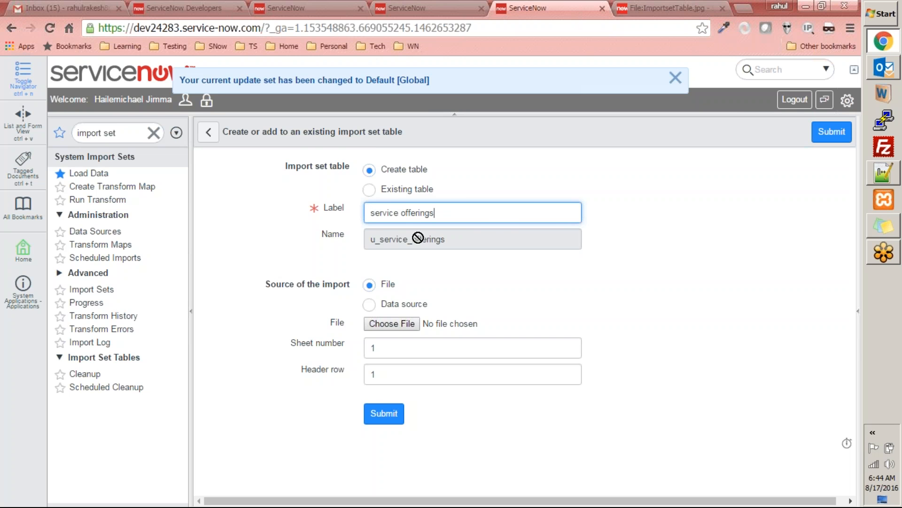
Step: Open the Work folder from the desktop in a maximized window and copy its folder path
key("super+d")
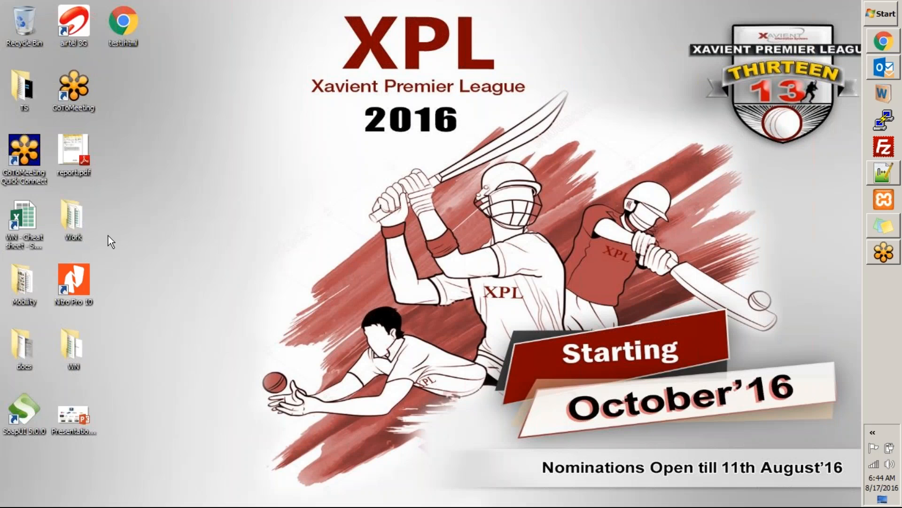
double_click(73, 226)
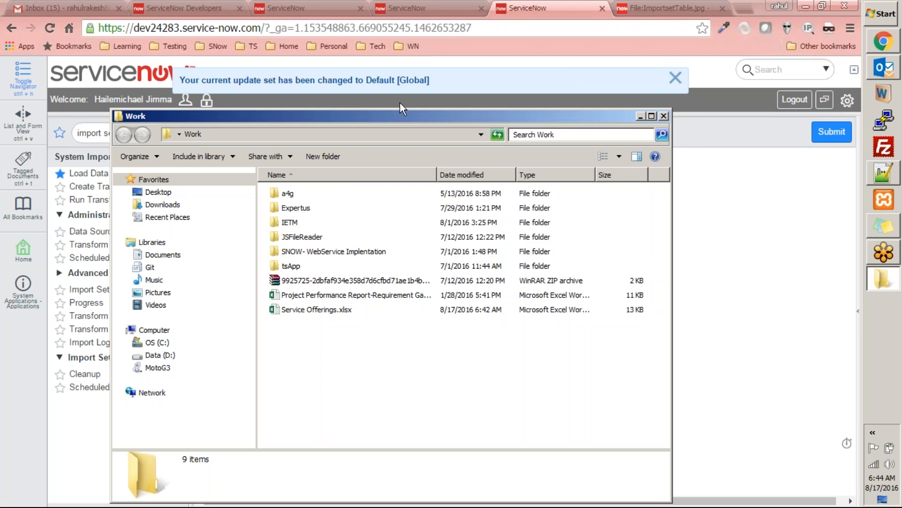
double_click(383, 125)
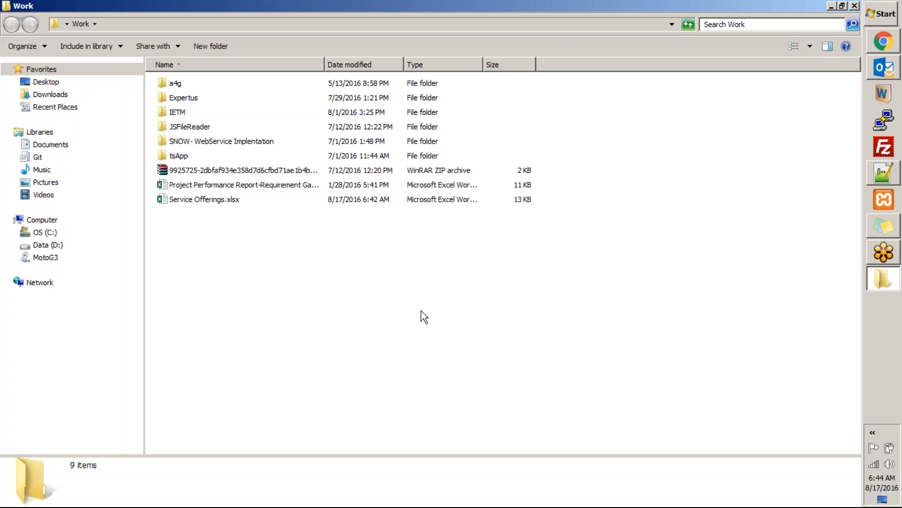
key("alt+d")
key("BackSpace")
Step: Open Service Offerings.xlsx in a maximized window and select the header row A1:G1 of Sheet2
double_click(212, 202)
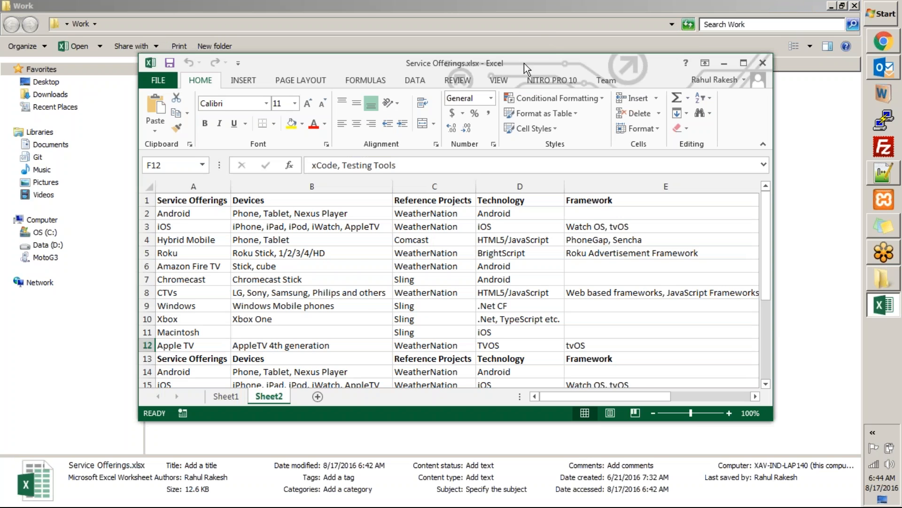
double_click(524, 67)
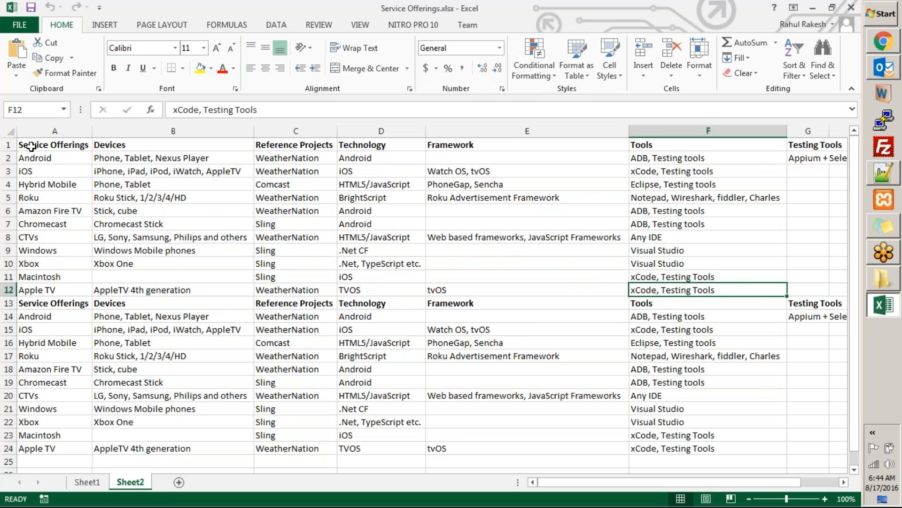
left_click_drag(29, 147, 819, 141)
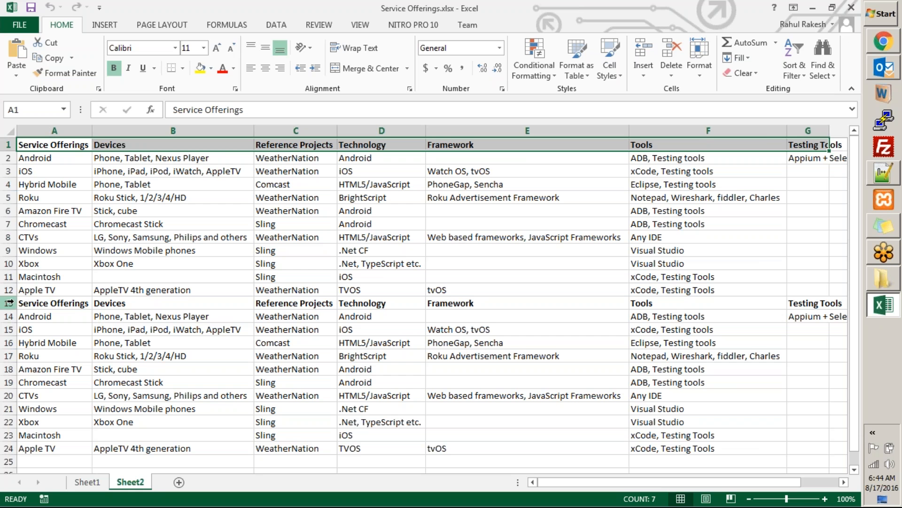
Step: Clear the duplicate service offerings table starting at row 13 of Sheet2 and return to cell A1
left_click_drag(28, 301, 419, 464)
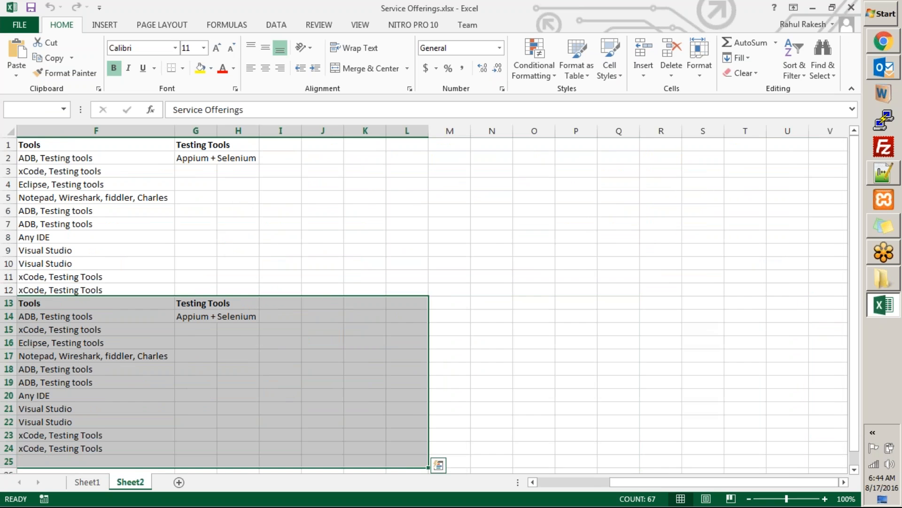
key("Delete")
left_click(397, 434)
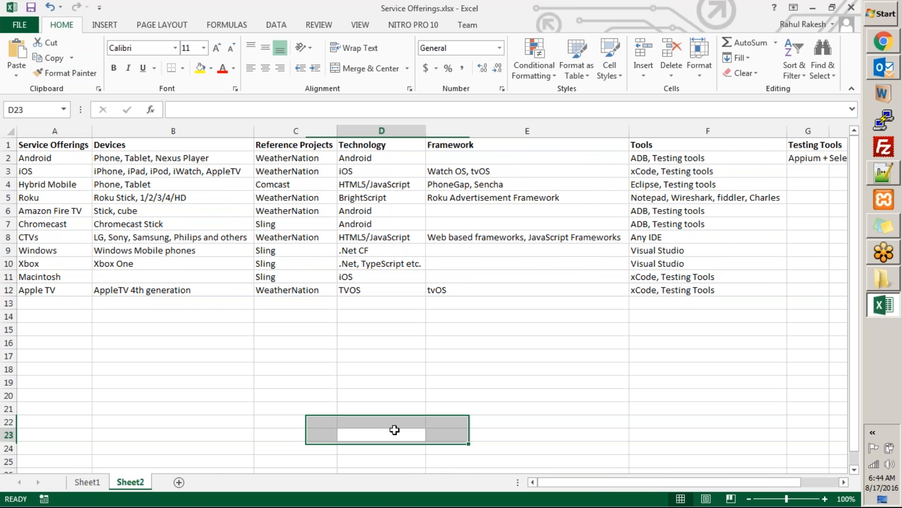
key("ctrl+Home")
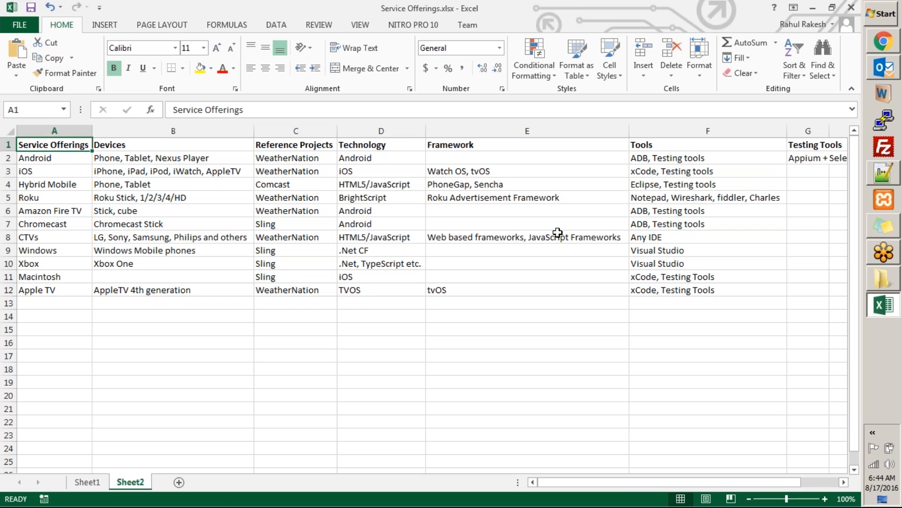
Step: Review the service names in column A, and switch to Chrome to check the wiki's import set diagram against the import form
left_click_drag(25, 158, 74, 278)
left_click(278, 332)
key("alt+Tab")
left_click(409, 324)
key("alt+Tab")
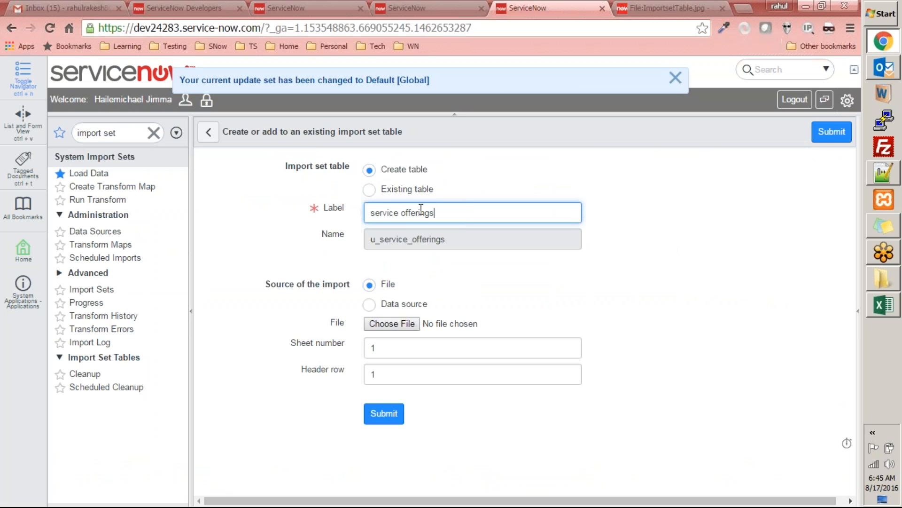
left_click(647, 8)
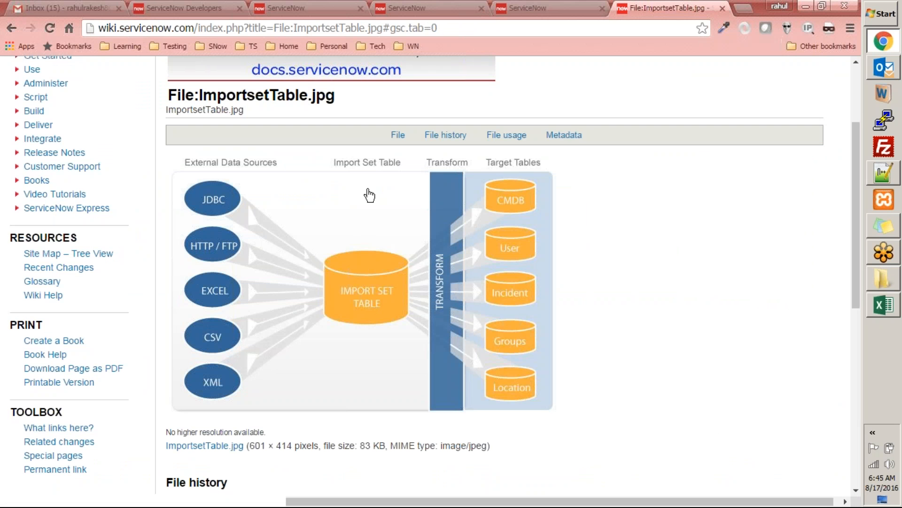
left_click(587, 6)
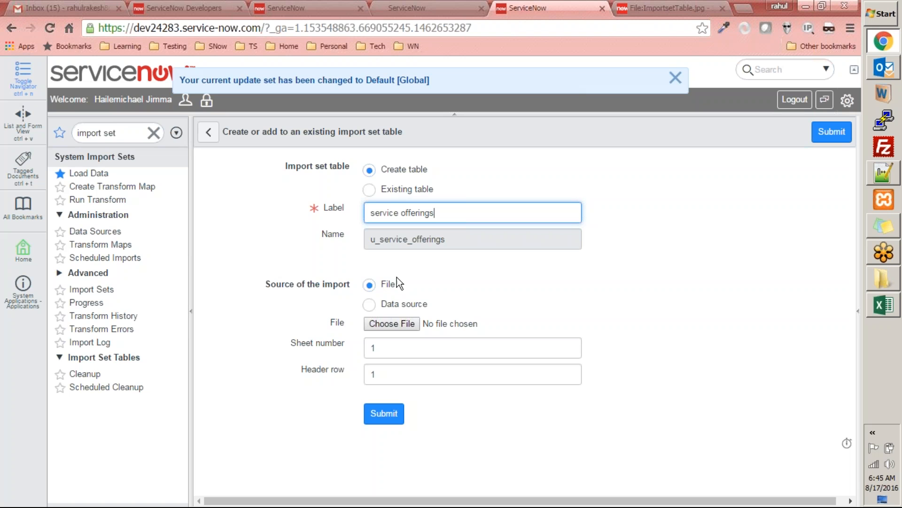
Step: Use a file as the import source and choose Service Offerings.xlsx from the C:\Users\rrakesh\Desktop\Work folder
left_click(369, 284)
left_click(379, 320)
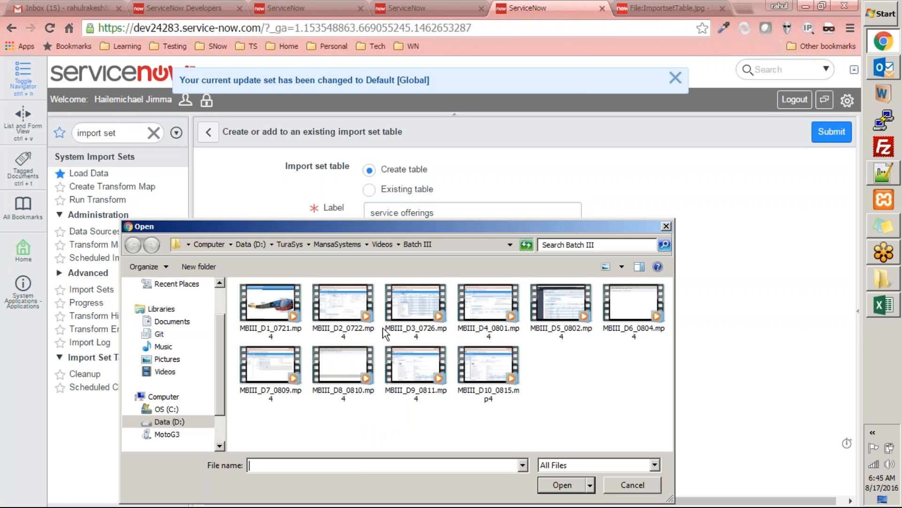
type("C:\\Users\\rrakesh\\Desktop\\Work")
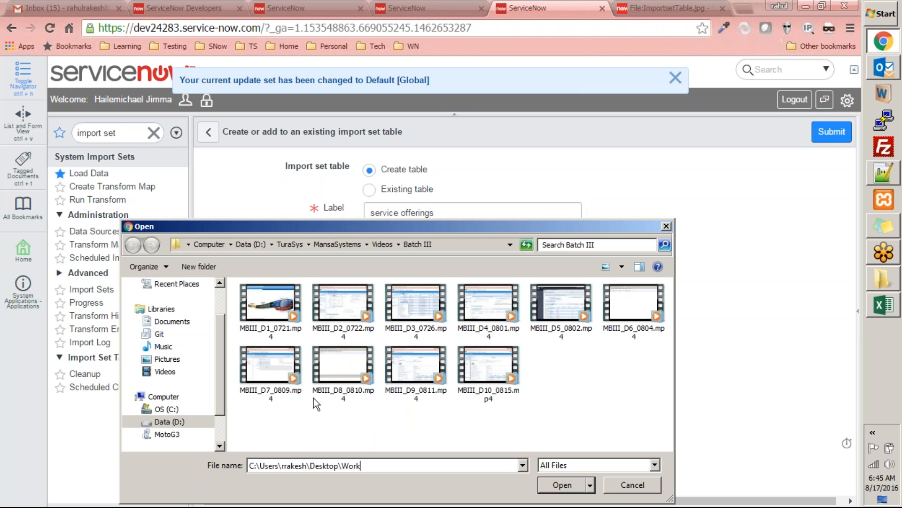
key("Return")
double_click(269, 418)
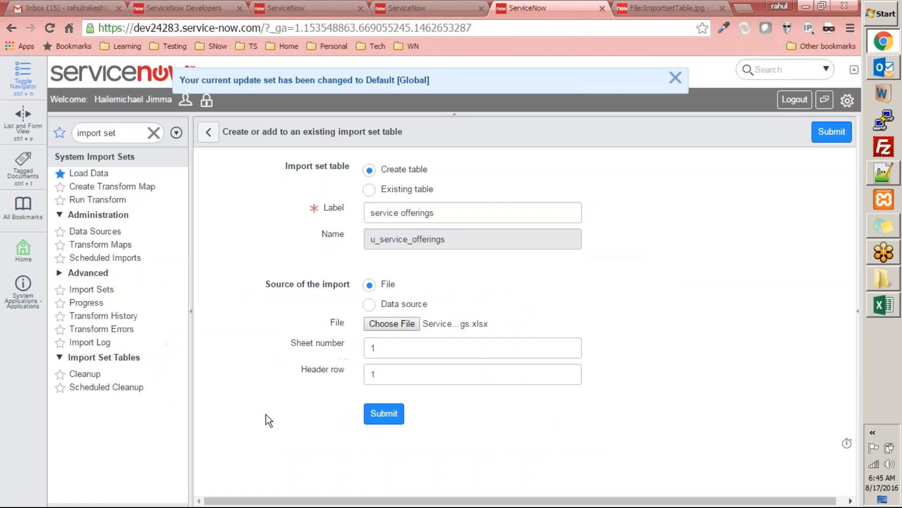
Step: Check in Excel which sheet holds the data, and set the import form's sheet number to 2
left_click(883, 306)
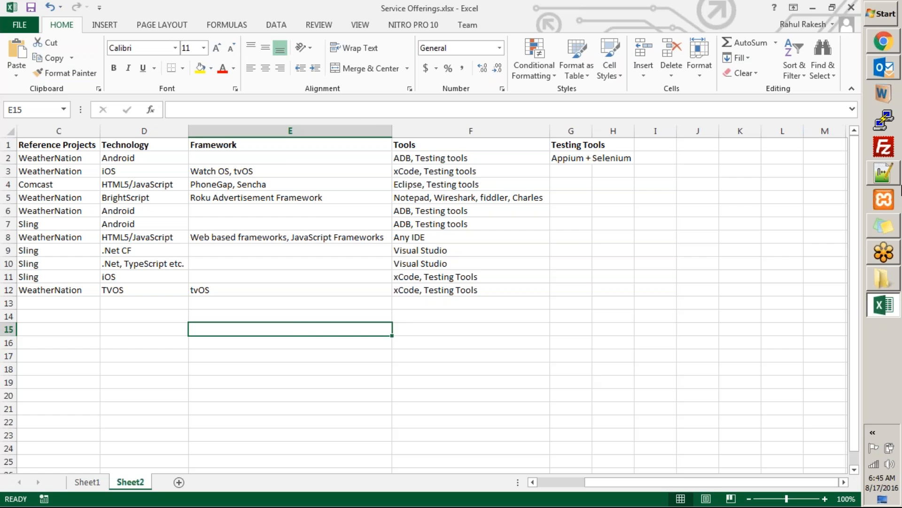
left_click(891, 47)
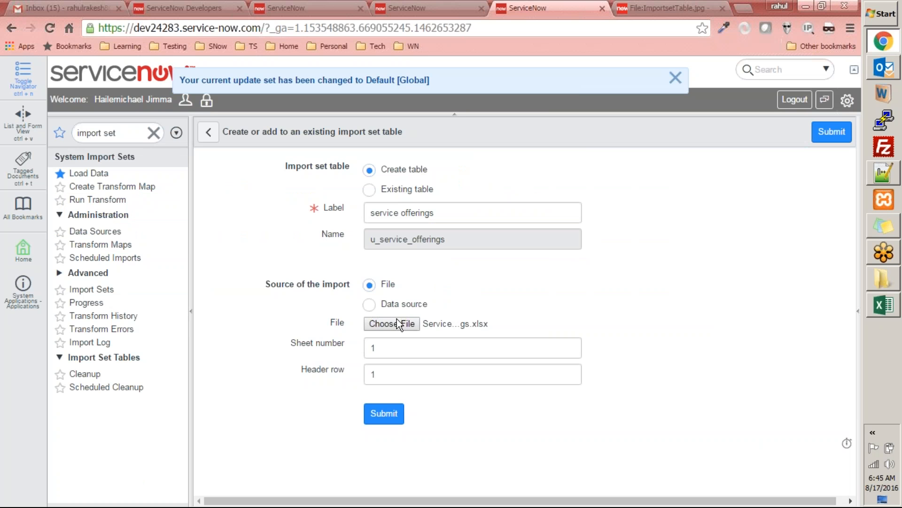
key("Tab")
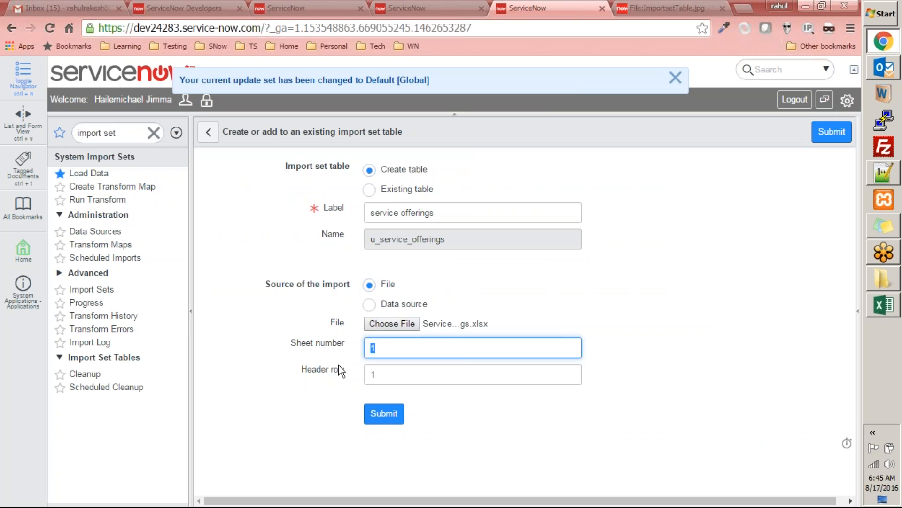
type("2")
Step: Switch to Excel to check the header row of Sheet2 and auto-fit the width of the Testing Tools column
key("alt+Tab")
left_click(28, 146)
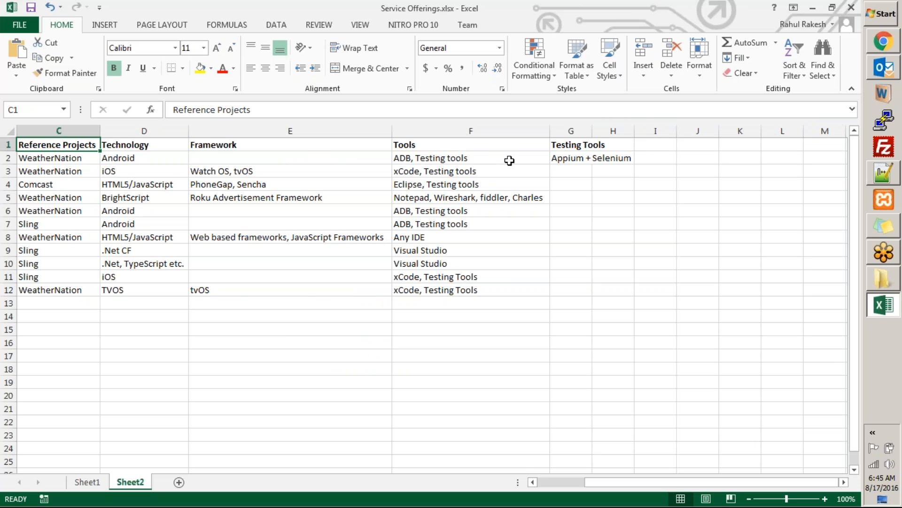
double_click(593, 133)
left_click(611, 236)
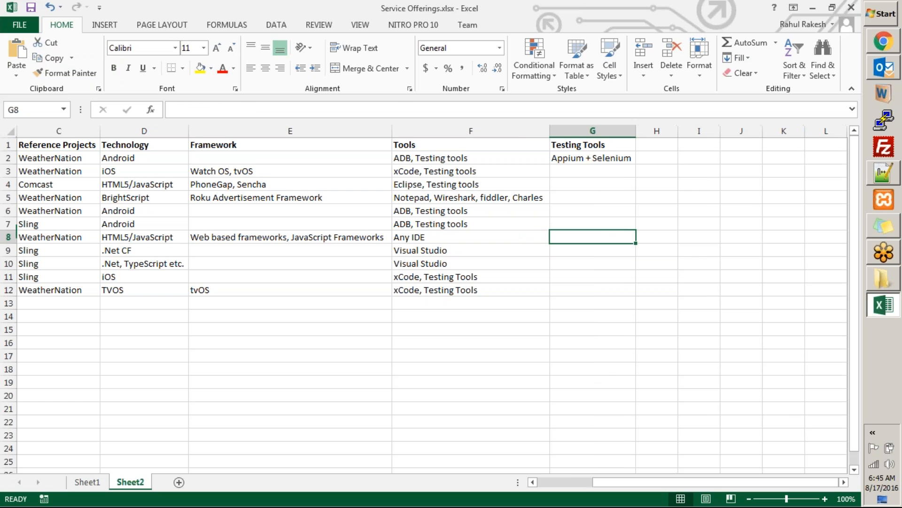
Step: Return to Chrome and submit the import set form, keeping header row 1
key("alt+Tab")
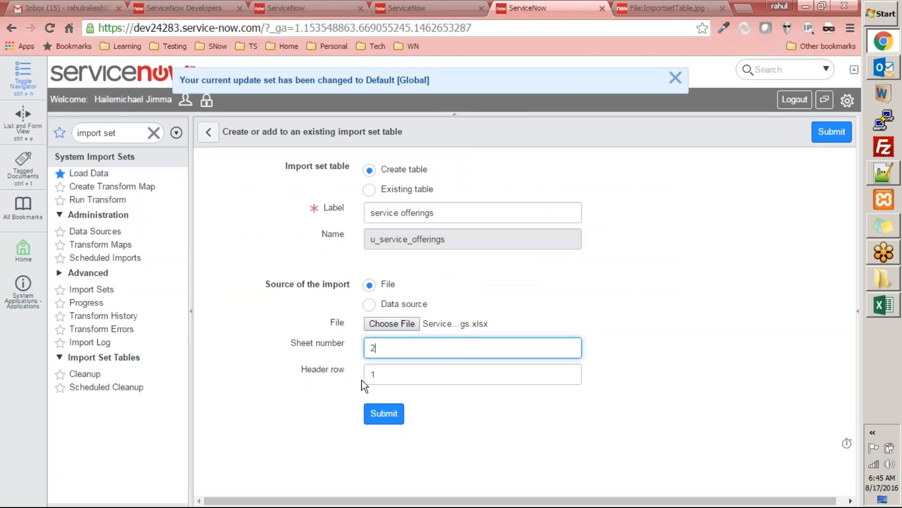
left_click(388, 416)
left_click(388, 420)
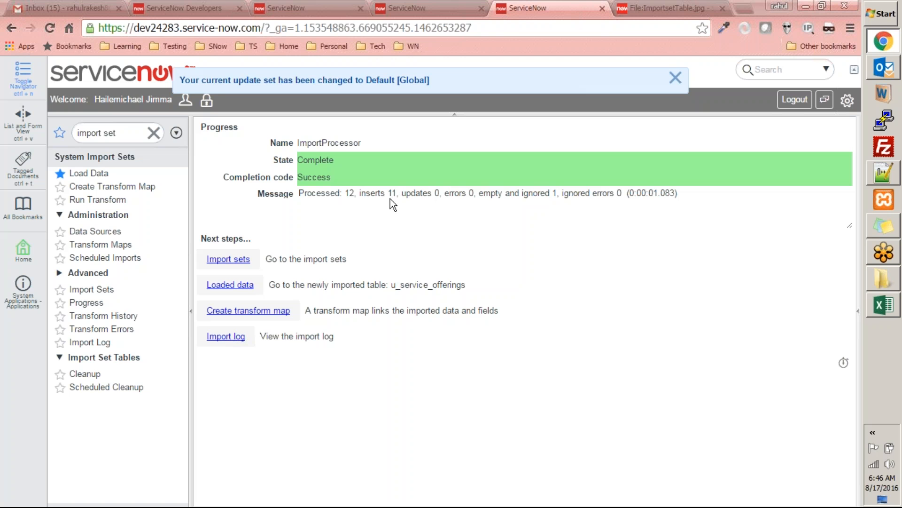
Step: Compare the insert count in the import progress message with the header and data rows of Sheet2 in Excel
left_click_drag(423, 193, 446, 196)
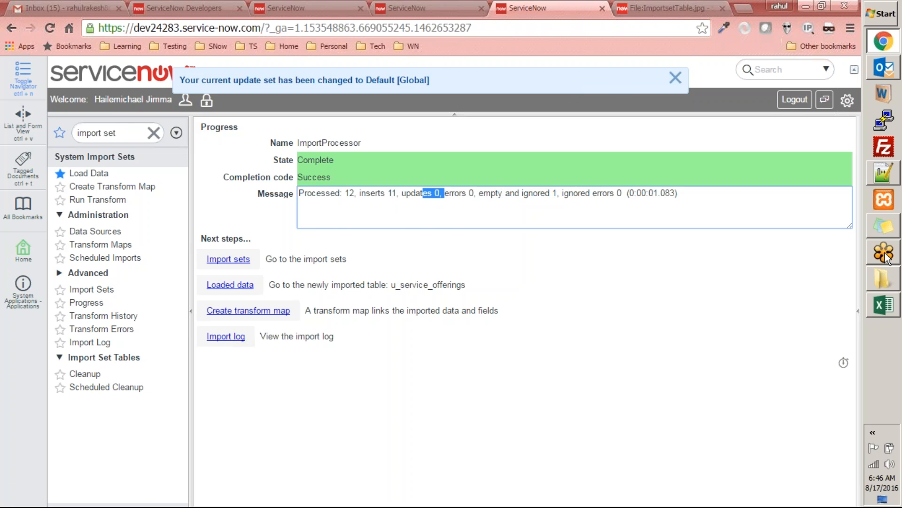
left_click(883, 304)
left_click_drag(36, 288, 14, 137)
left_click(109, 300)
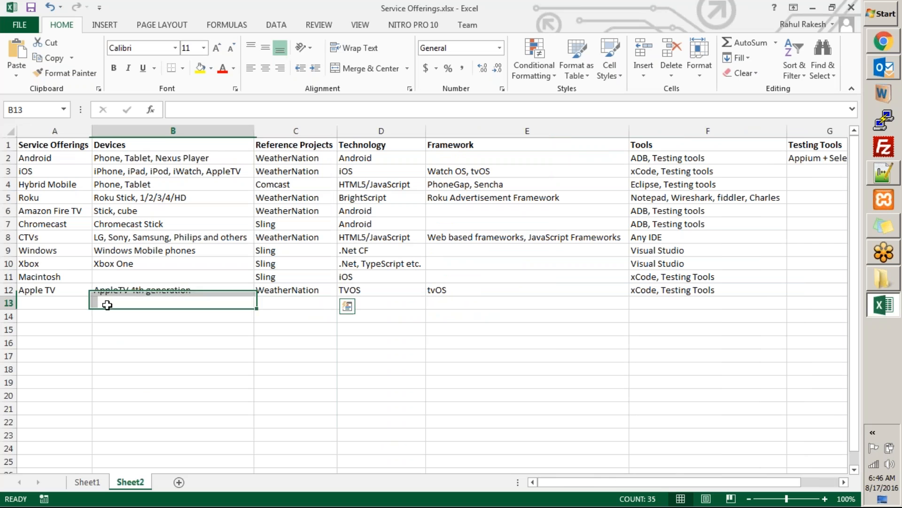
left_click(8, 144)
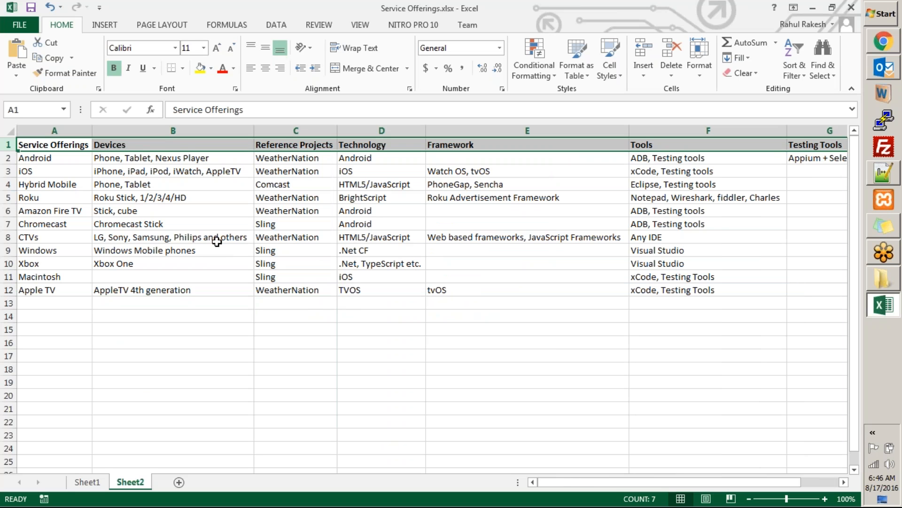
left_click_drag(32, 159, 722, 290)
key("alt+Tab")
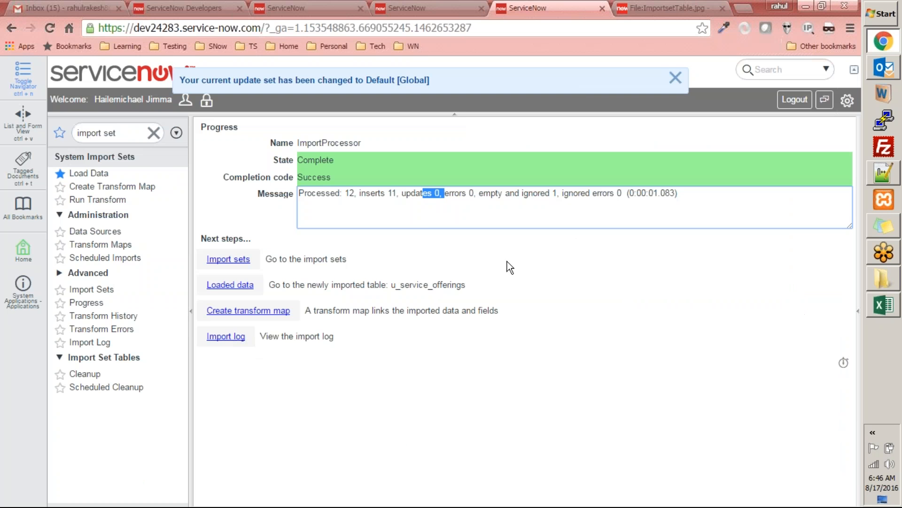
left_click_drag(397, 193, 361, 188)
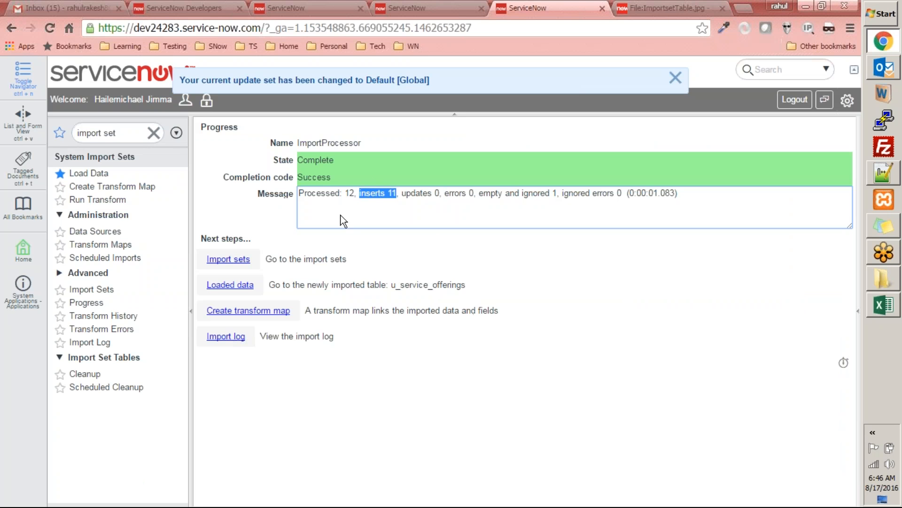
Step: Dismiss the update set notification and open the loaded data of u_service_offerings in a new tab
left_click(675, 77)
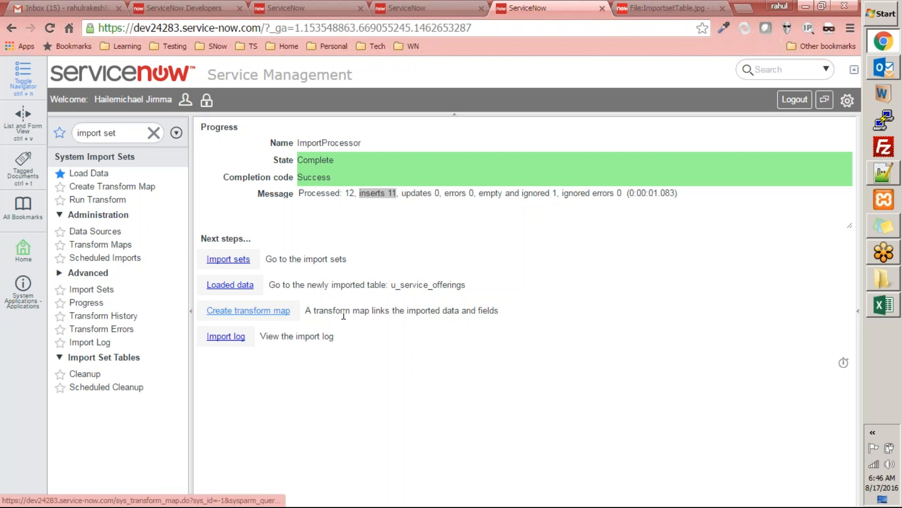
right_click(238, 286)
left_click(275, 292)
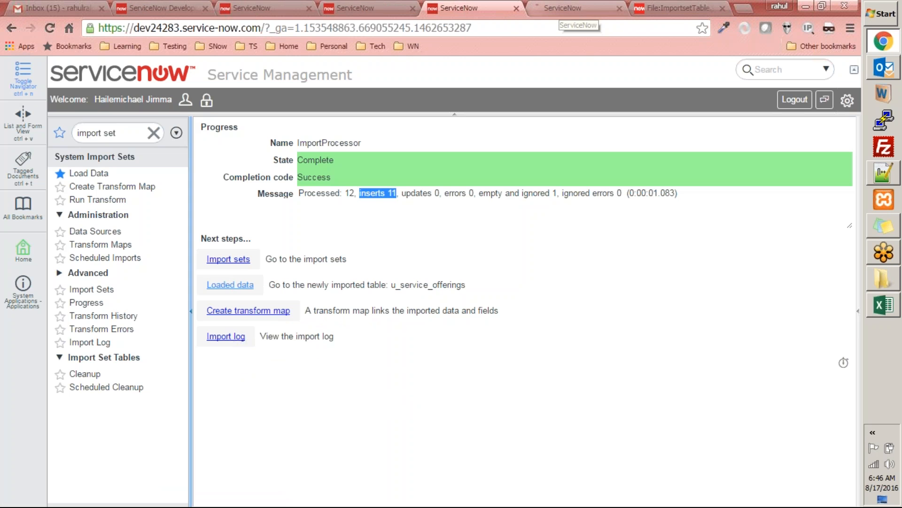
left_click(571, 8)
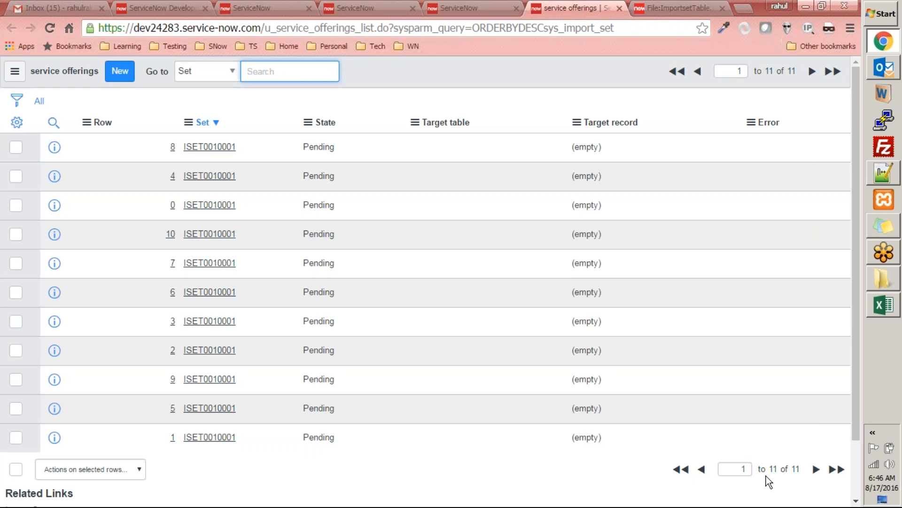
Step: Personalize the service offerings list columns by removing all the selected ones, checking the spreadsheet headers for reference
left_click(18, 123)
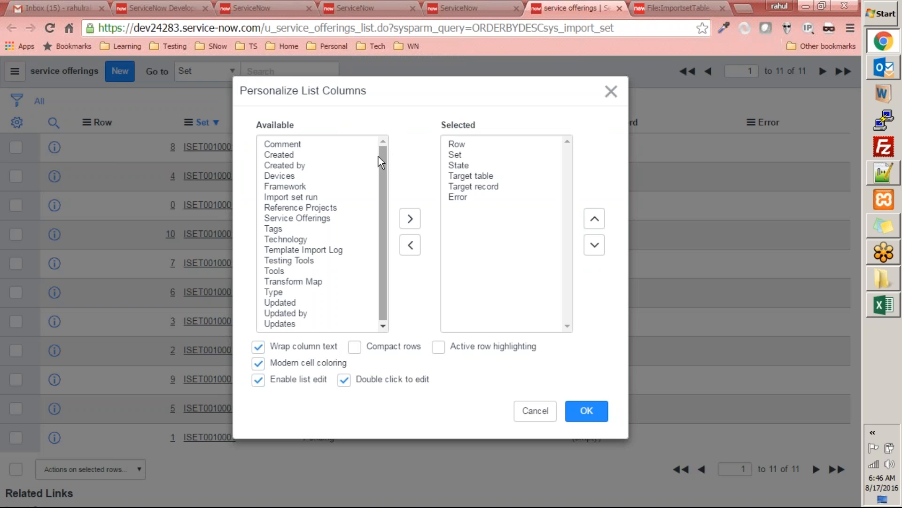
key("alt+Tab")
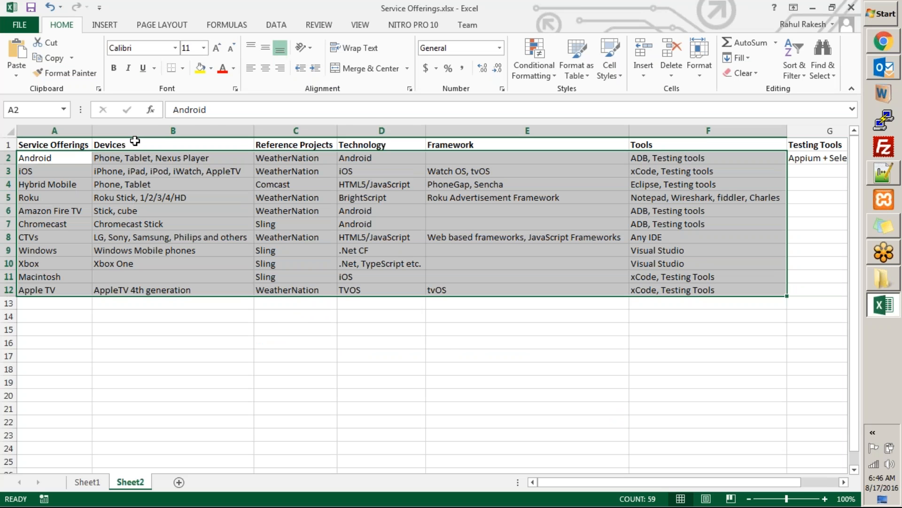
key("alt+Tab")
left_click(305, 176)
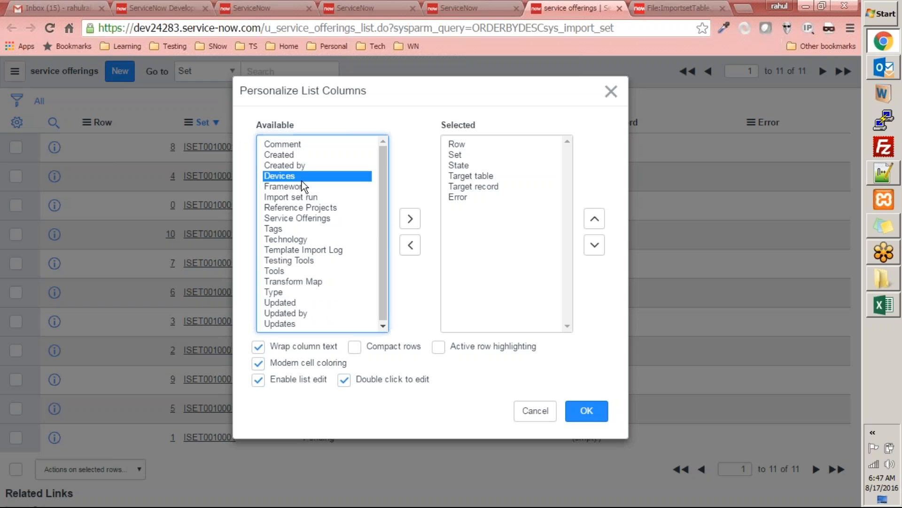
left_click(483, 198)
key("ctrl+a")
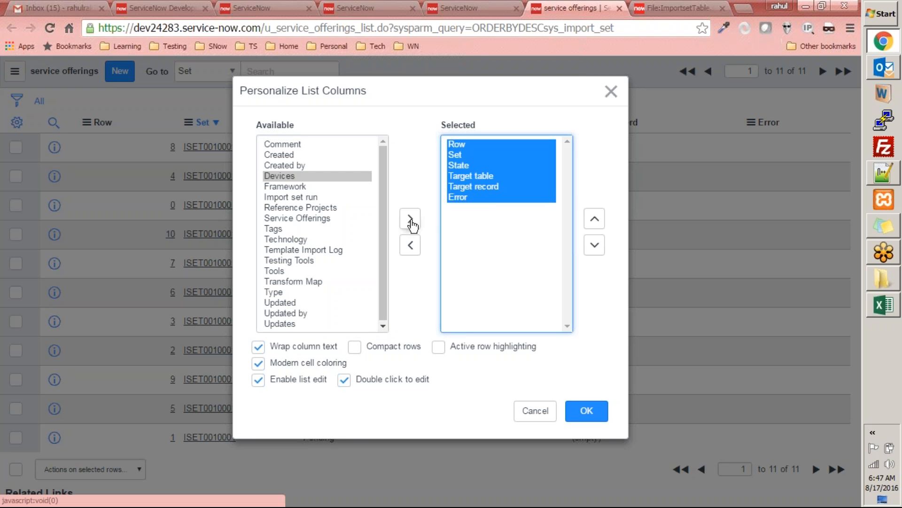
left_click(410, 245)
Step: Add Service Offerings, Devices and Reference Projects to the selected list columns, following the spreadsheet's column order
left_click(303, 209)
double_click(301, 218)
double_click(284, 177)
key("alt+Tab")
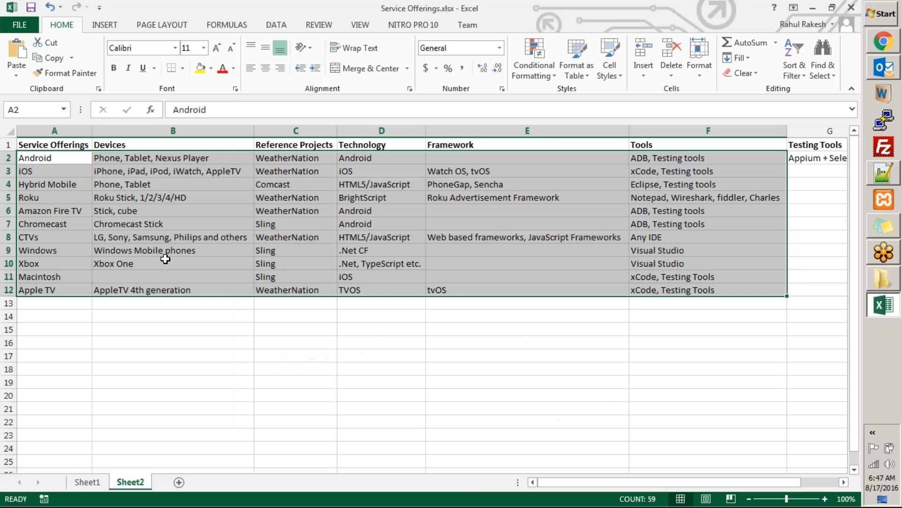
key("alt+Tab")
double_click(308, 199)
Step: Add Technology, Tools and Testing Tools to the selected columns, leaving Tags out, and apply the list layout
key("alt+Tab")
key("alt+Tab")
double_click(291, 200)
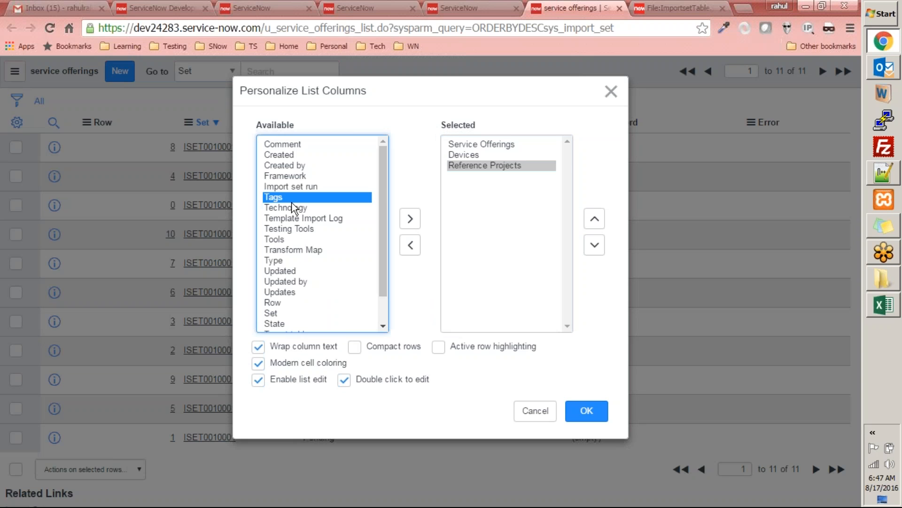
left_click(410, 245)
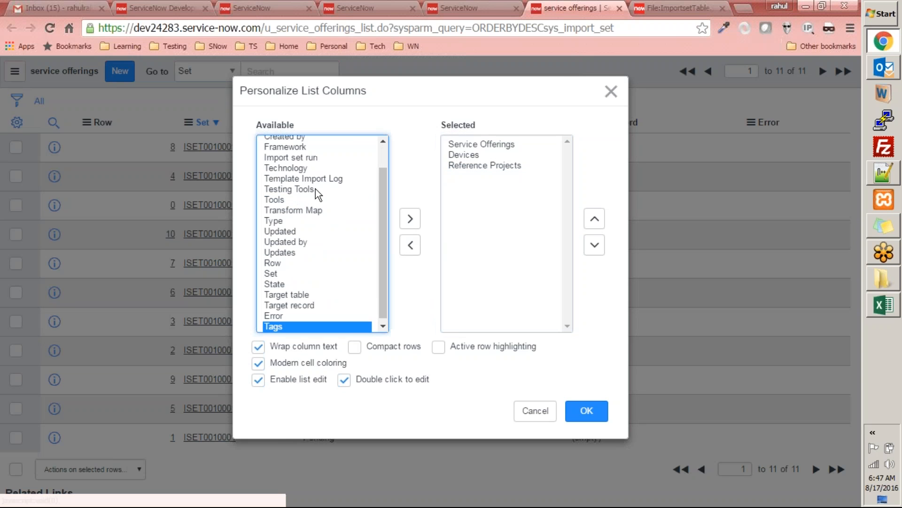
double_click(297, 174)
key("alt+Tab")
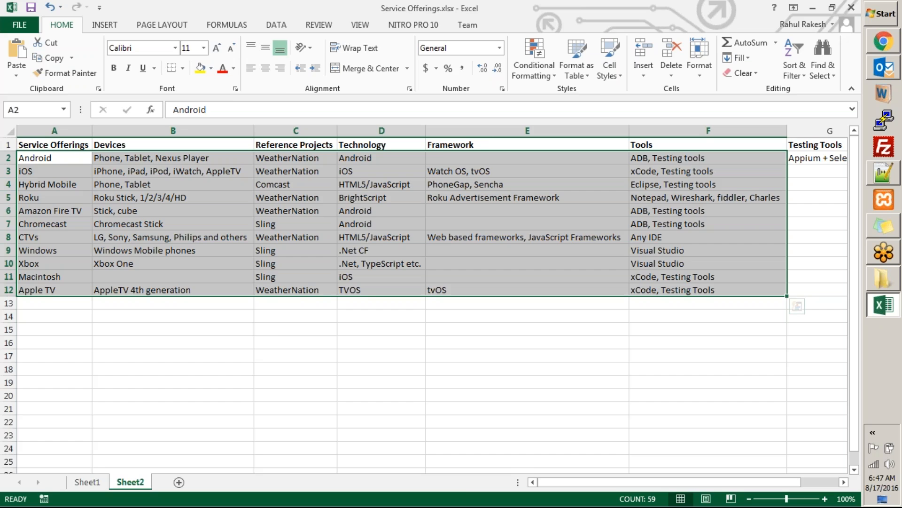
key("alt+Tab")
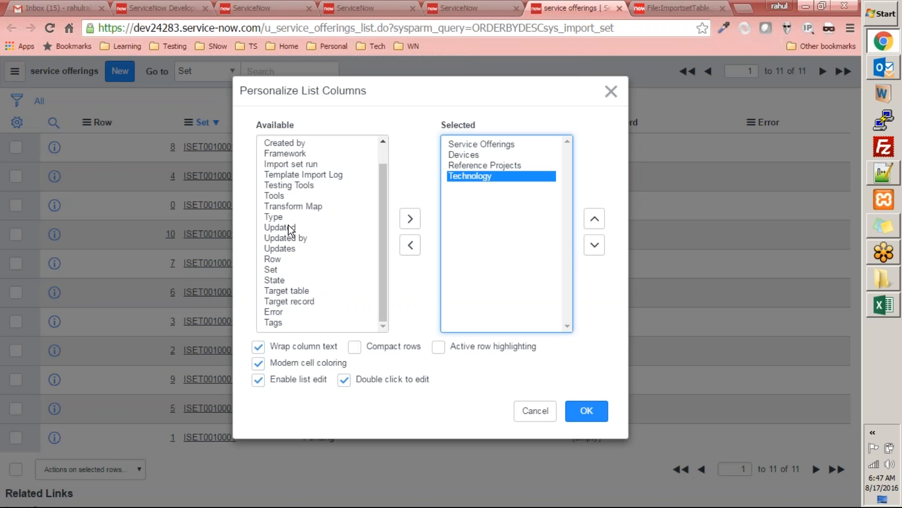
double_click(281, 195)
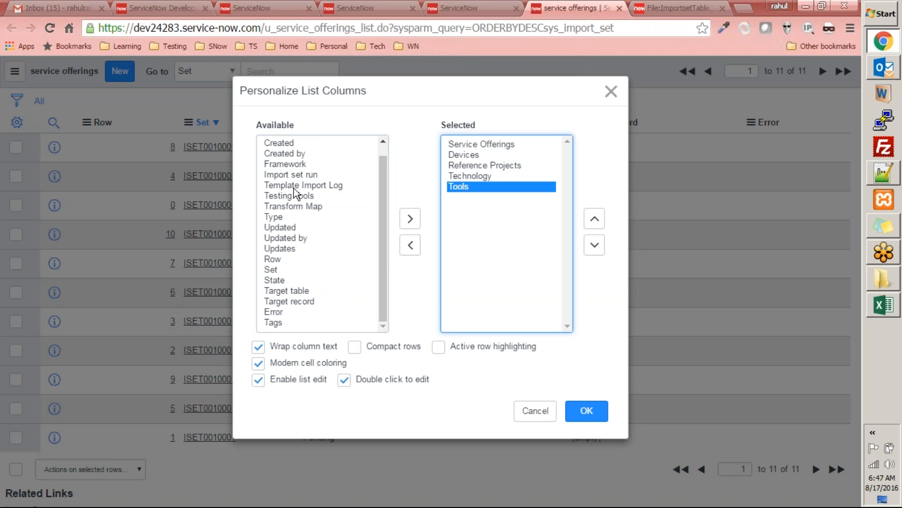
double_click(291, 196)
left_click(586, 410)
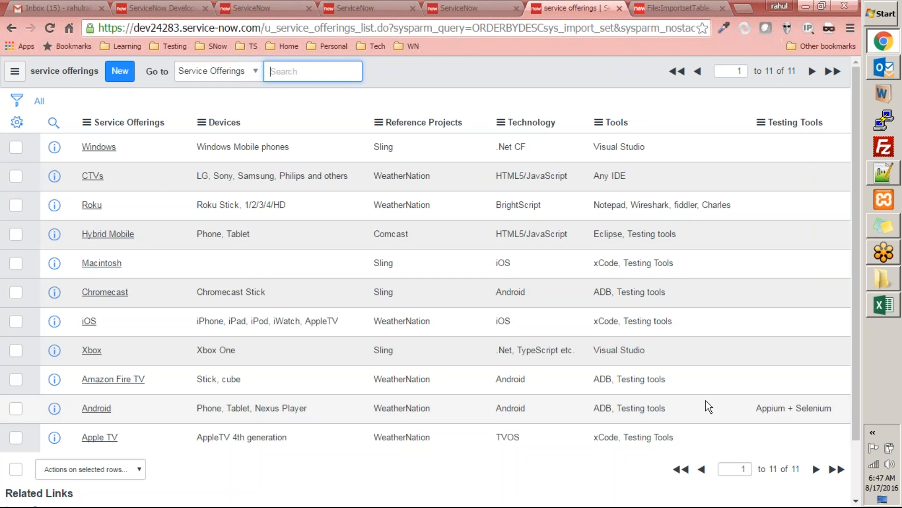
Step: Create a transform map from the import progress page, with service offerings [u_service_offerings] as its source table
left_click(468, 7)
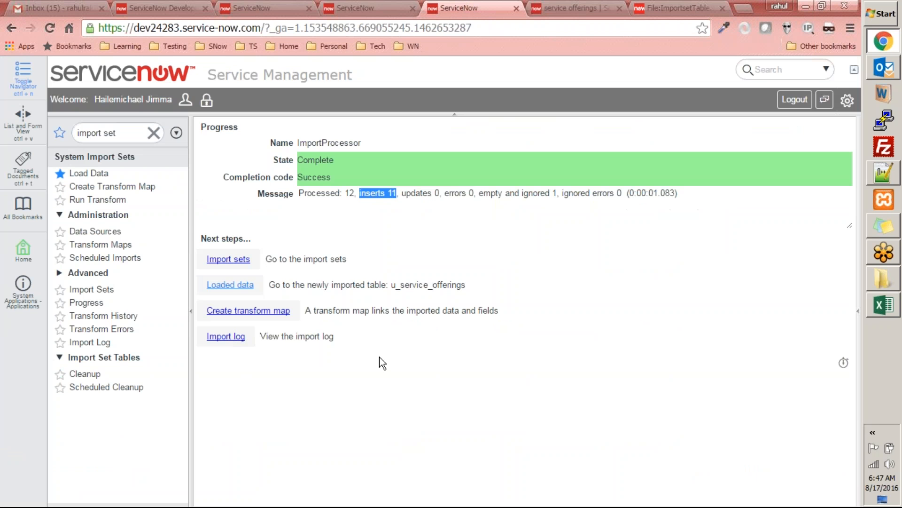
left_click(593, 8)
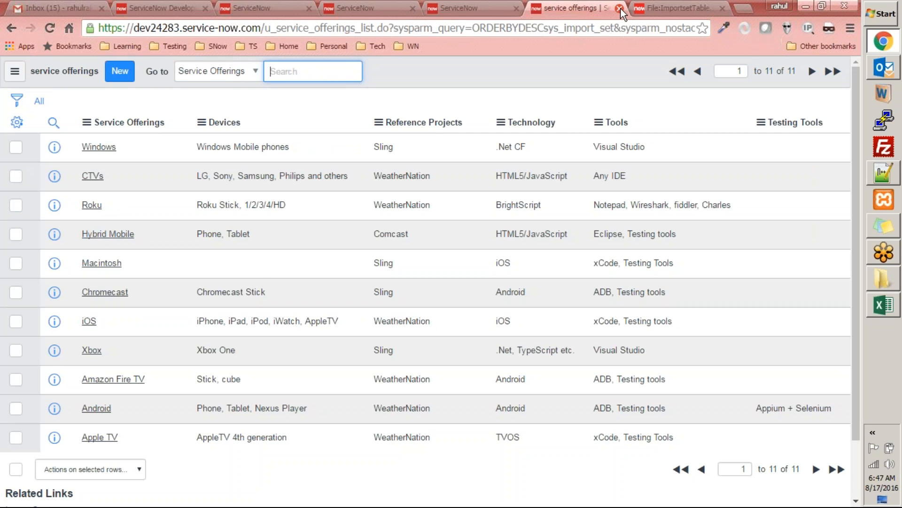
left_click(461, 11)
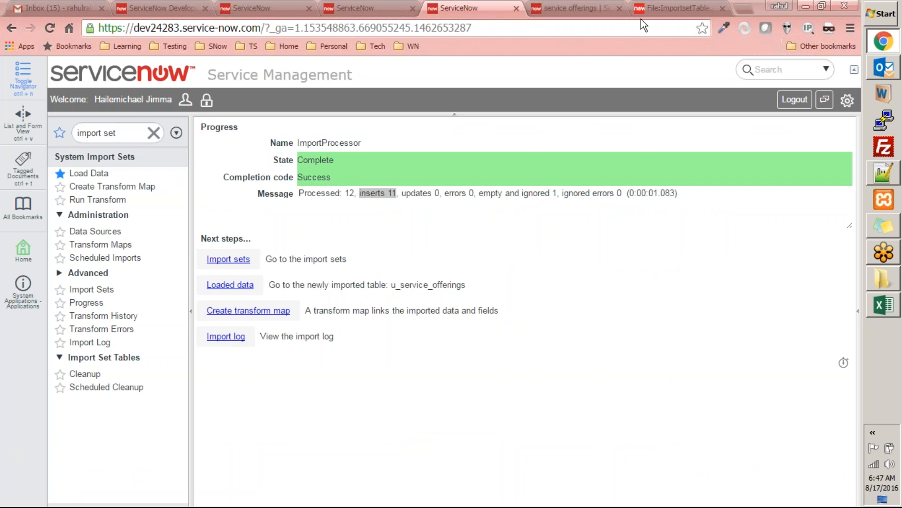
left_click(236, 315)
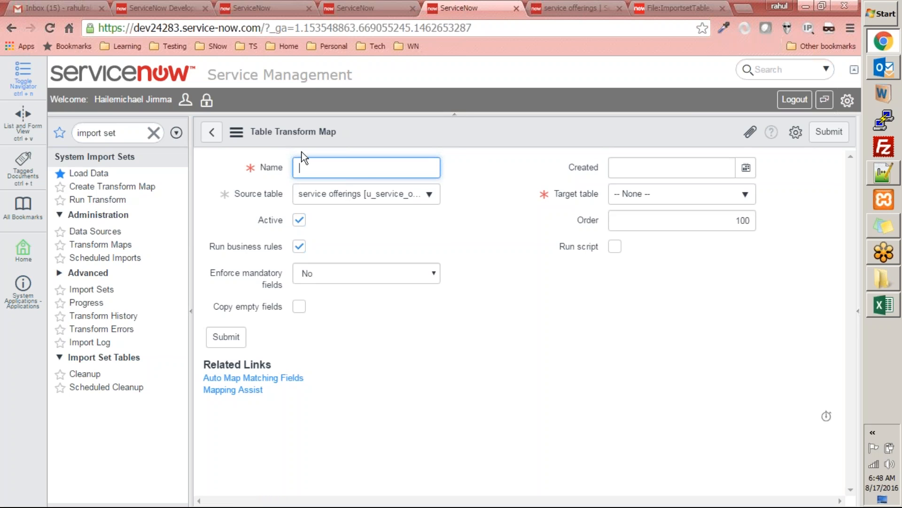
left_click(347, 195)
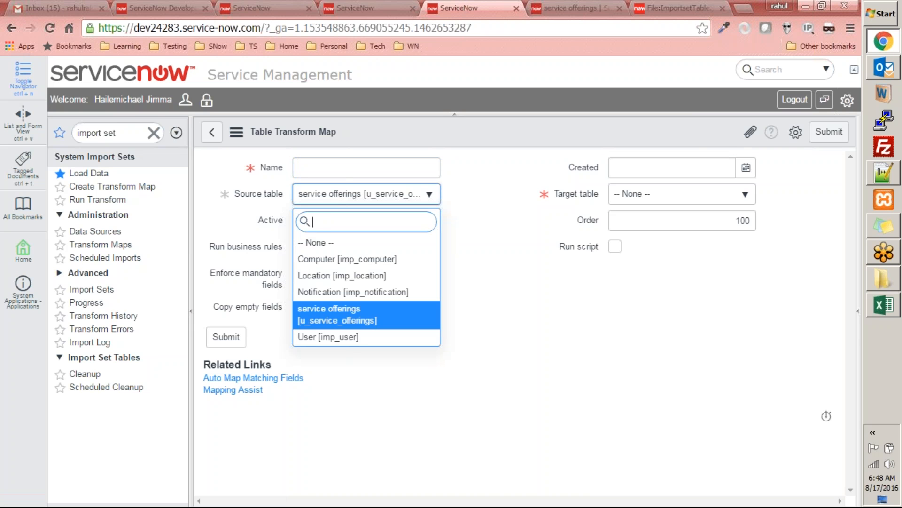
left_click(375, 320)
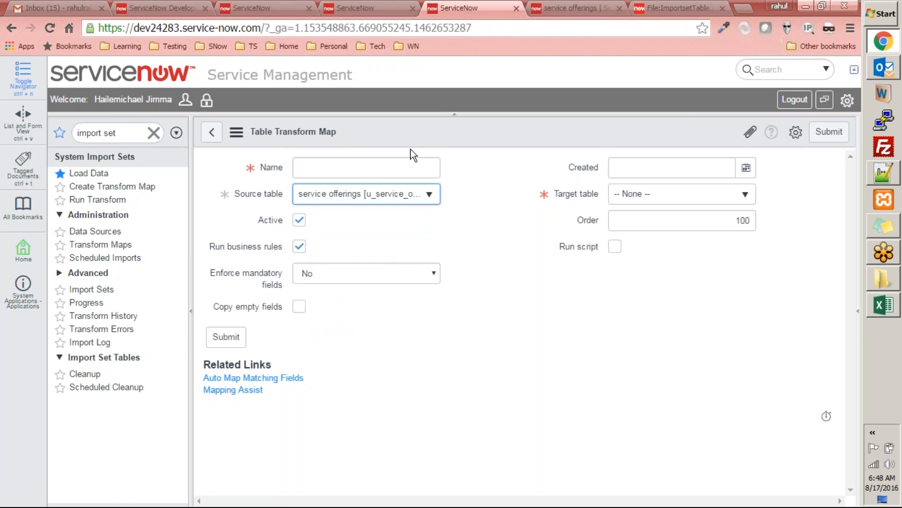
Step: Look through the tables offered as the transform map's target table without choosing one
left_click(730, 200)
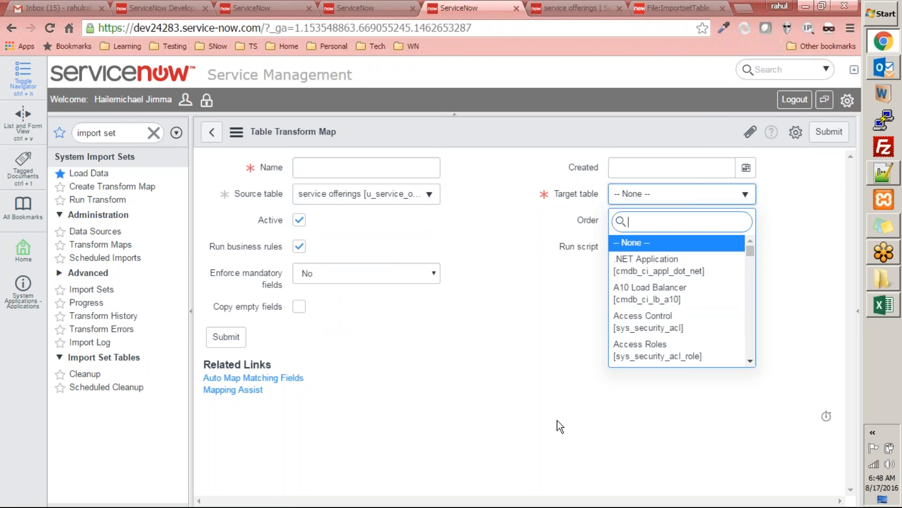
key("Down")
key("Down")
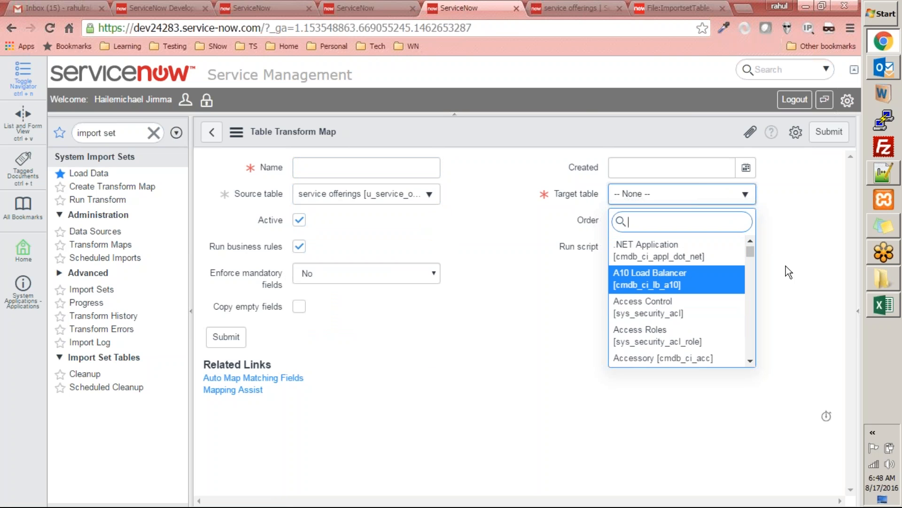
left_click(810, 298)
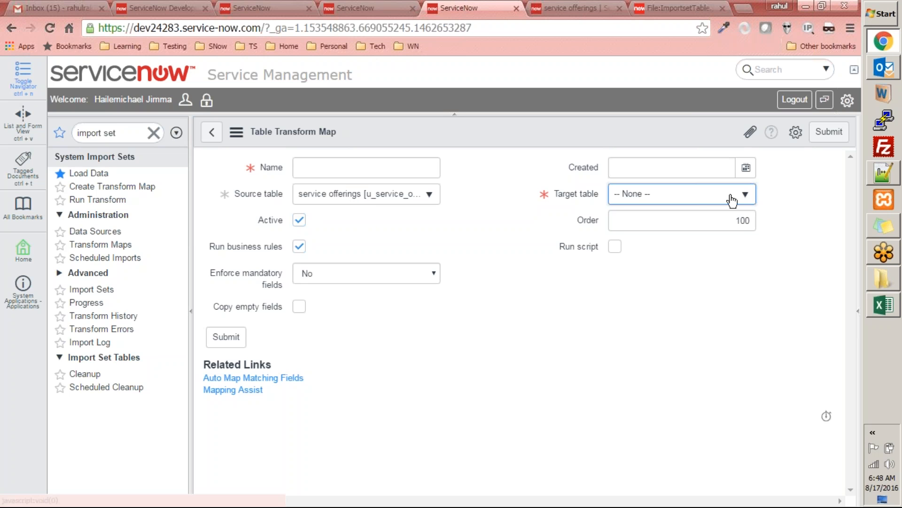
left_click(706, 194)
left_click(482, 369)
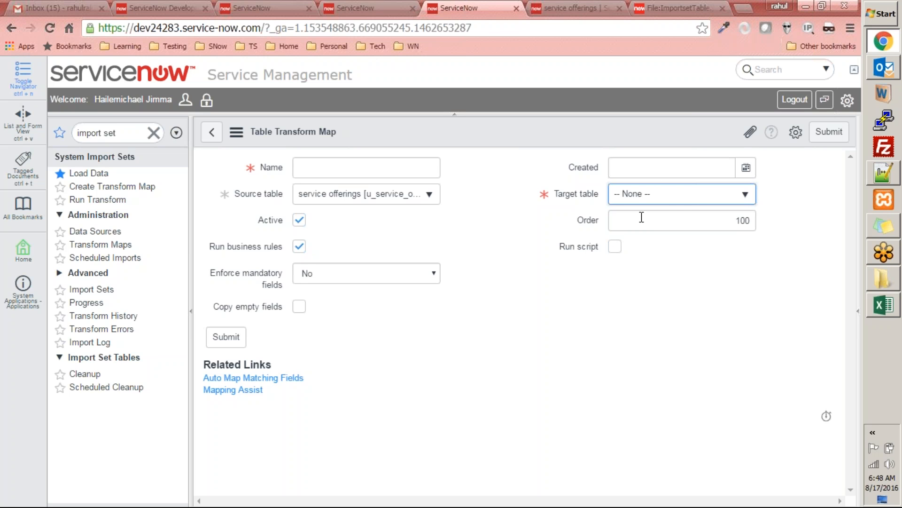
Step: Open the instance's home page in place of the service offerings list and start a new table from Tables & Columns
left_click(558, 9)
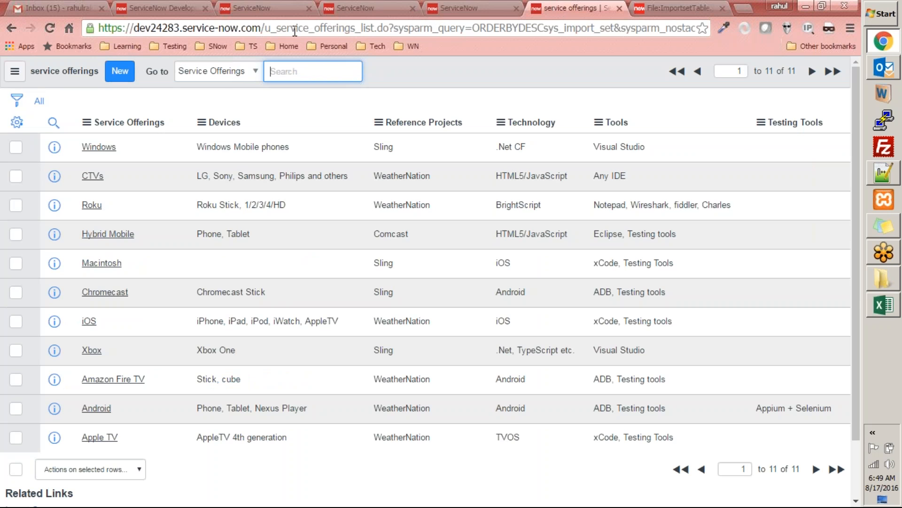
left_click_drag(265, 28, 701, 28)
key("BackSpace")
key("Return")
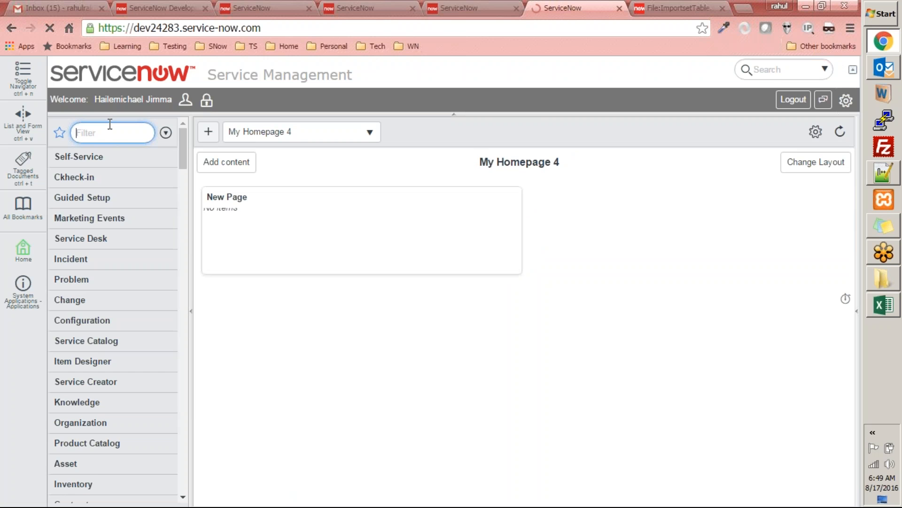
type("tables")
left_click(93, 294)
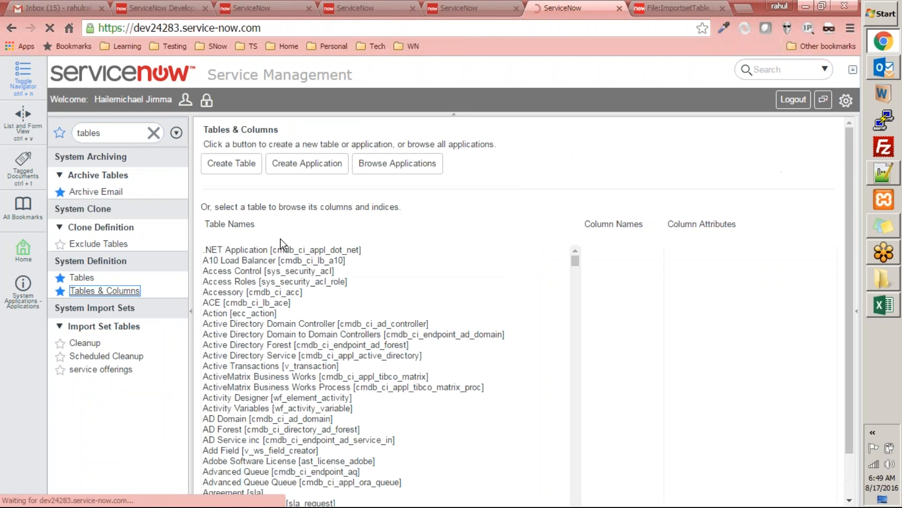
left_click(232, 163)
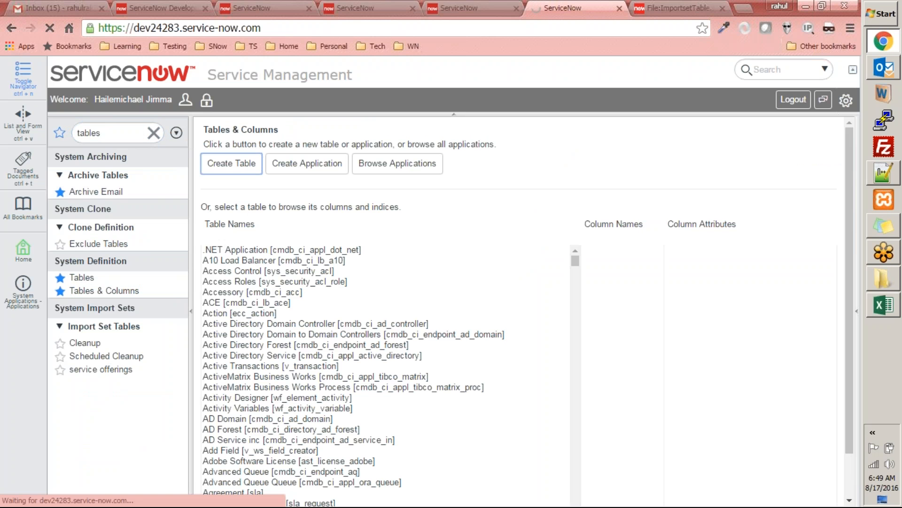
Step: Label the new table Services, let its name fill in as u_services, and turn off module creation
left_click(357, 175)
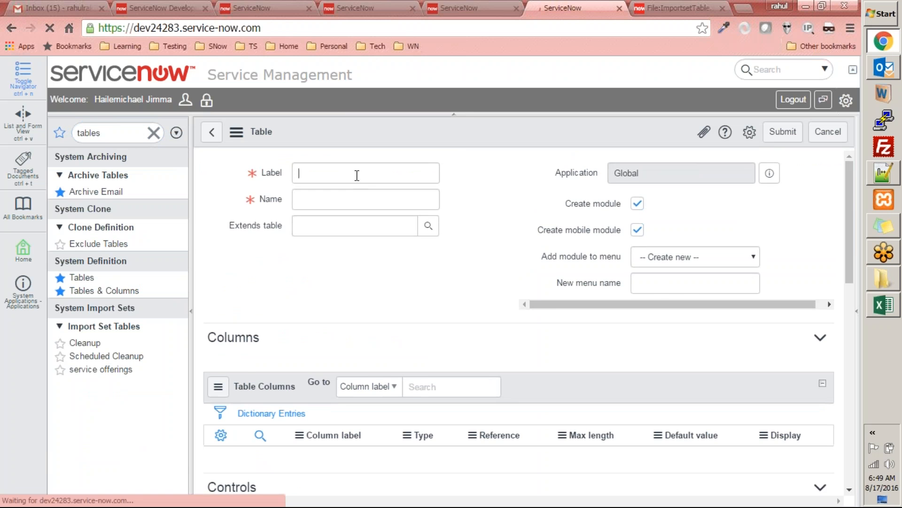
type("Services")
key("Tab")
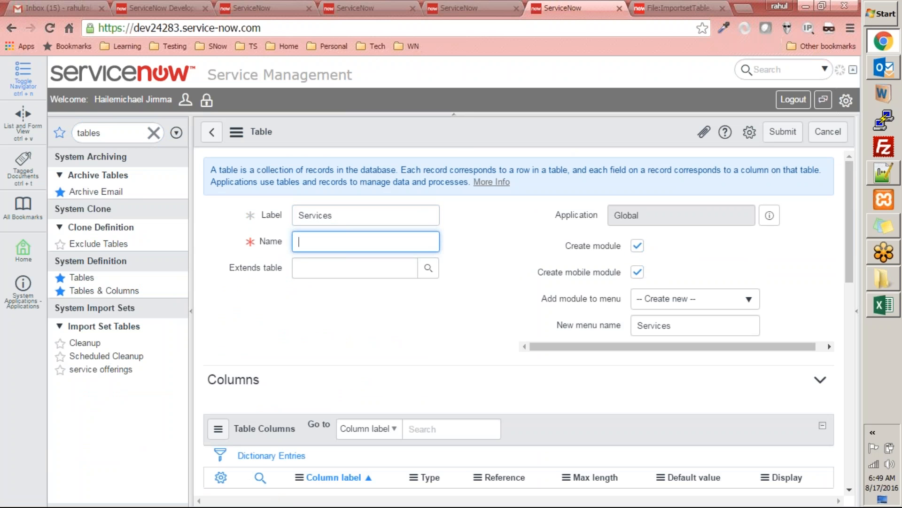
key("Tab")
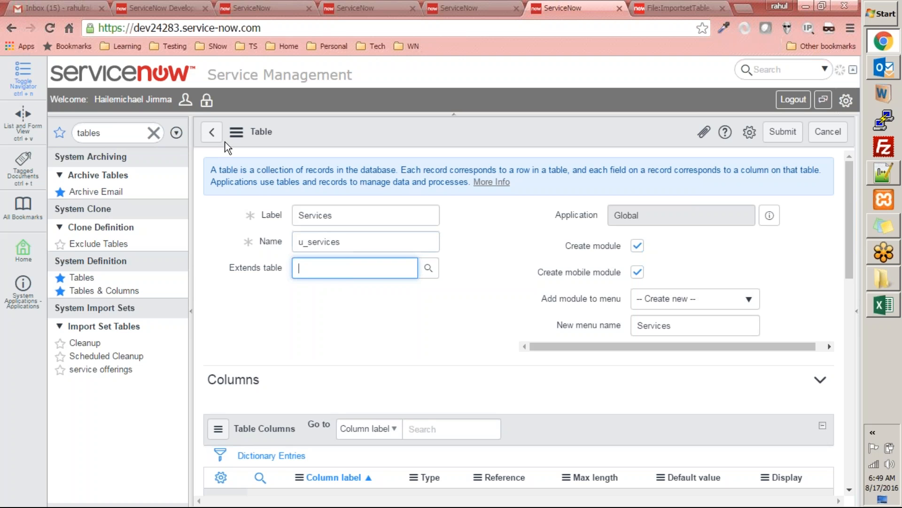
left_click(638, 246)
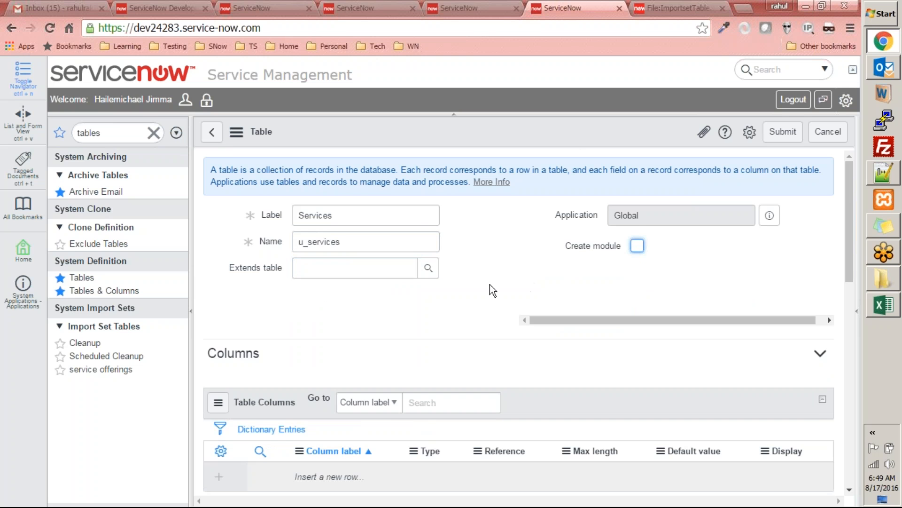
Step: Add a Service Offering column of type String to the new table, checking the spreadsheet headers for reference
scroll(350, 272, "down", 3)
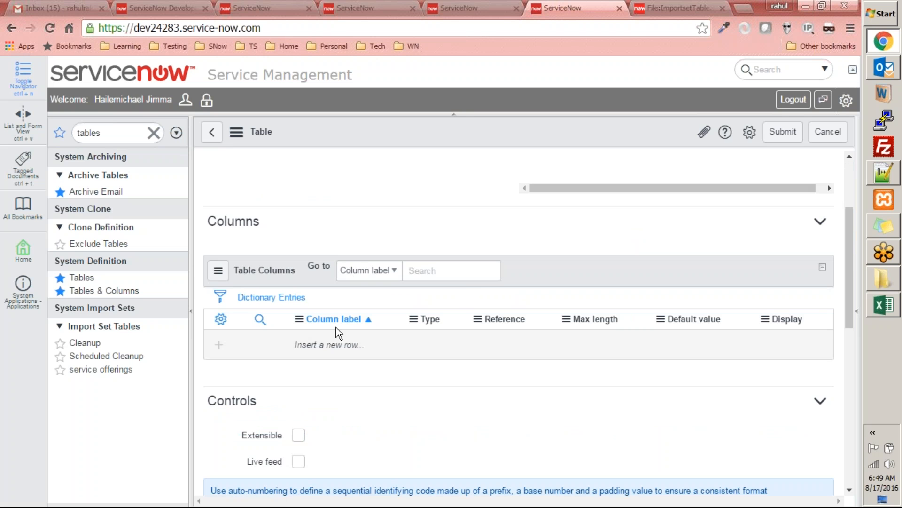
left_click(326, 348)
left_click(325, 349)
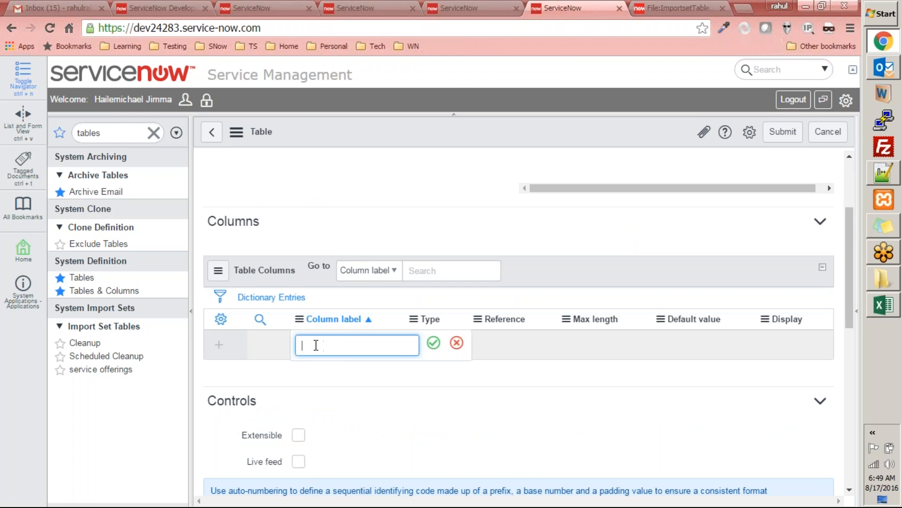
left_click(878, 308)
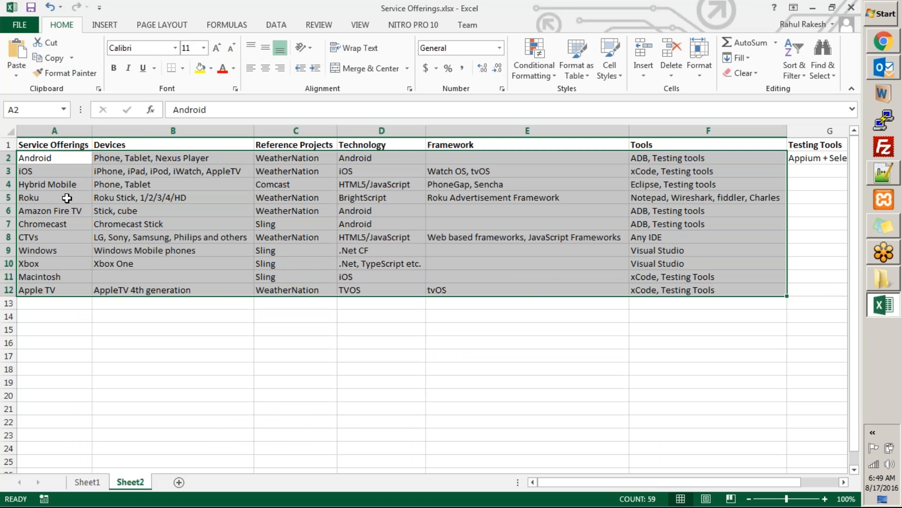
key("alt+Tab")
type("S")
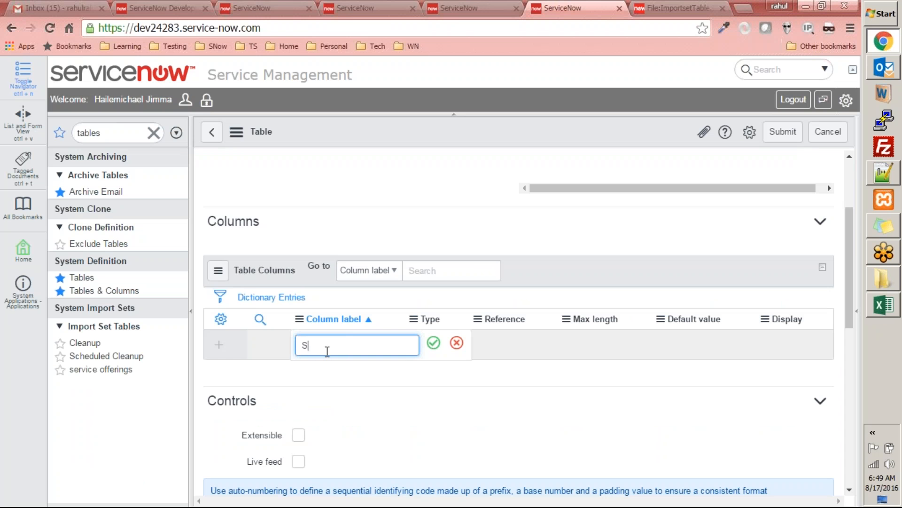
type("ervice Offering")
key("Tab")
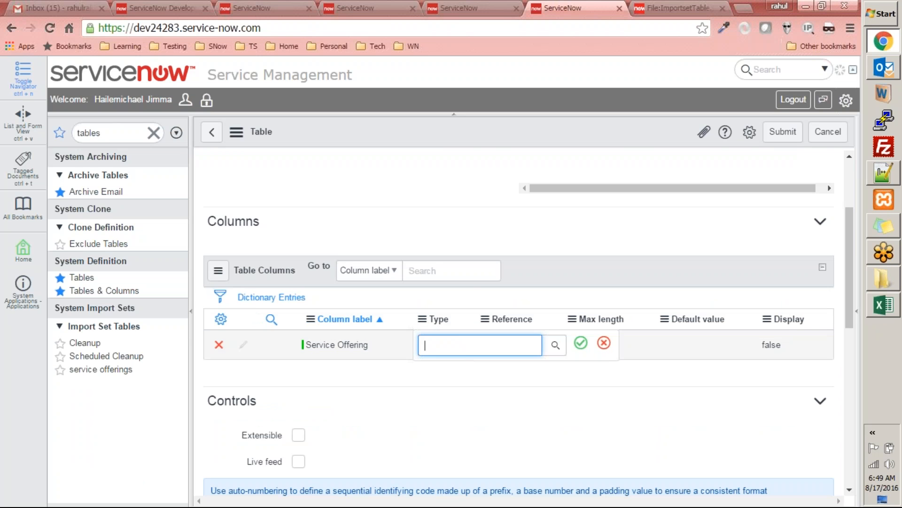
type("Str")
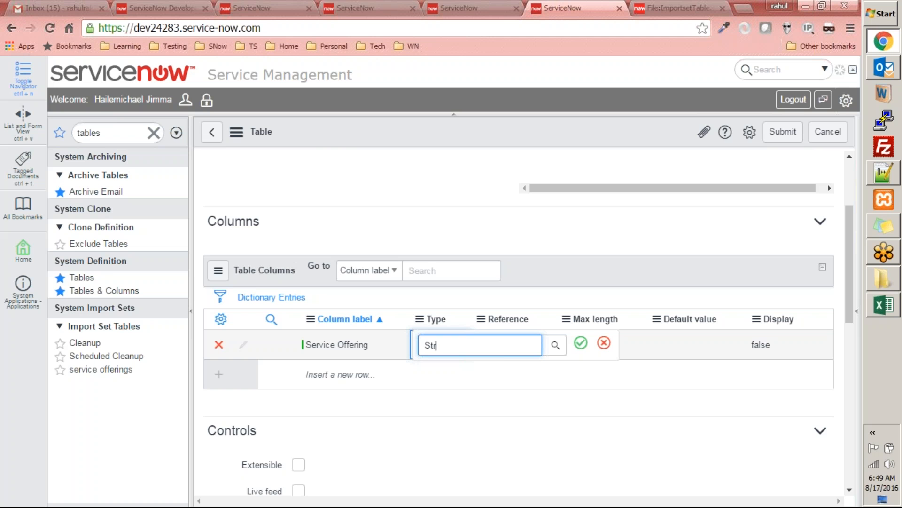
key("Down")
key("Return")
Step: Add a Device column of type String, based on the spreadsheet's second header
left_click(306, 371)
key("alt+Tab")
key("alt+Tab")
type("Device")
key("Tab")
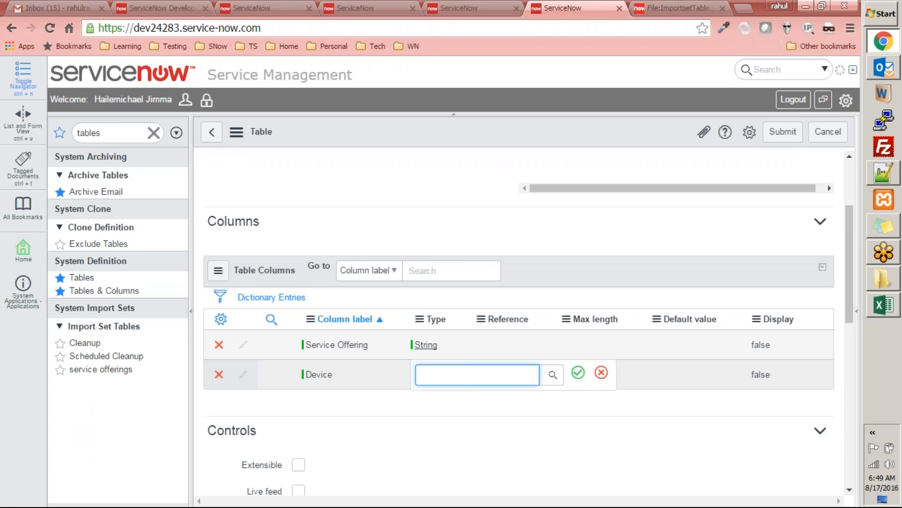
type("String")
key("Return")
Step: Check the spreadsheet headers again and add a Project column of type String
key("alt+Tab")
key("alt+Tab")
left_click(320, 404)
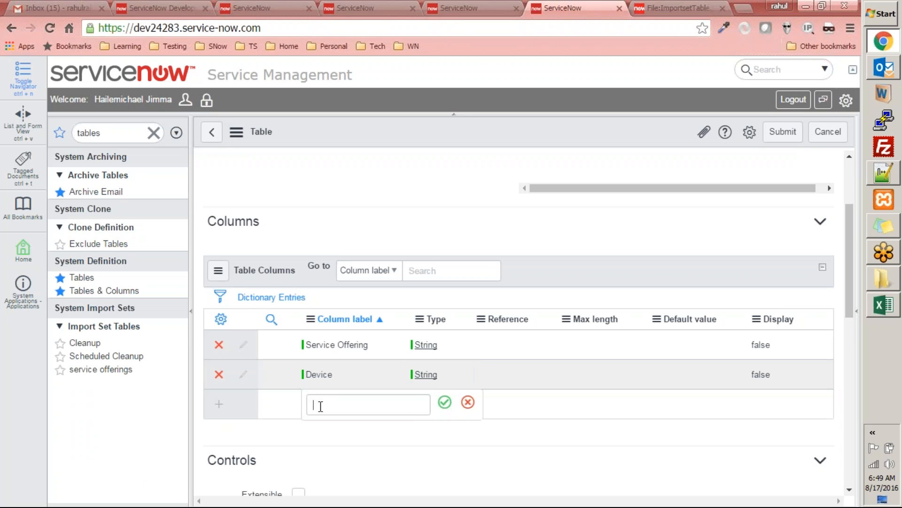
type("Project")
key("Tab")
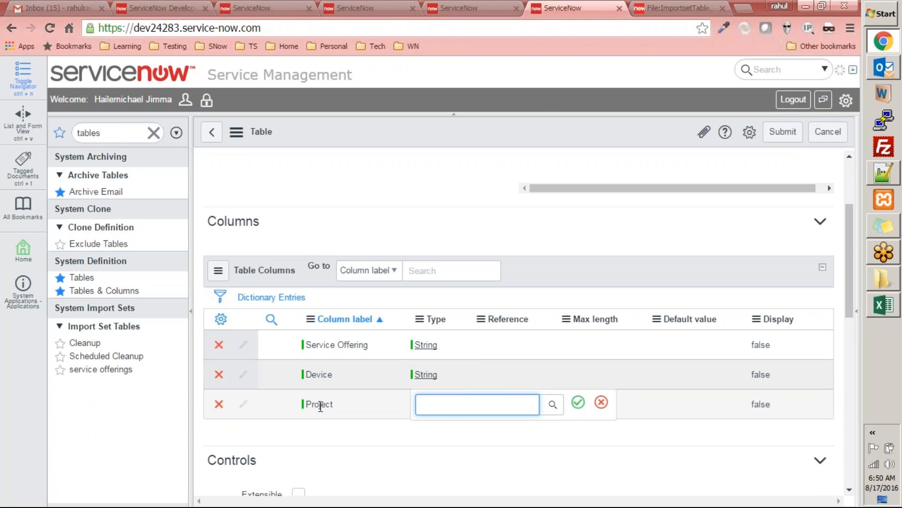
type("Stri")
key("BackSpace")
type("uin")
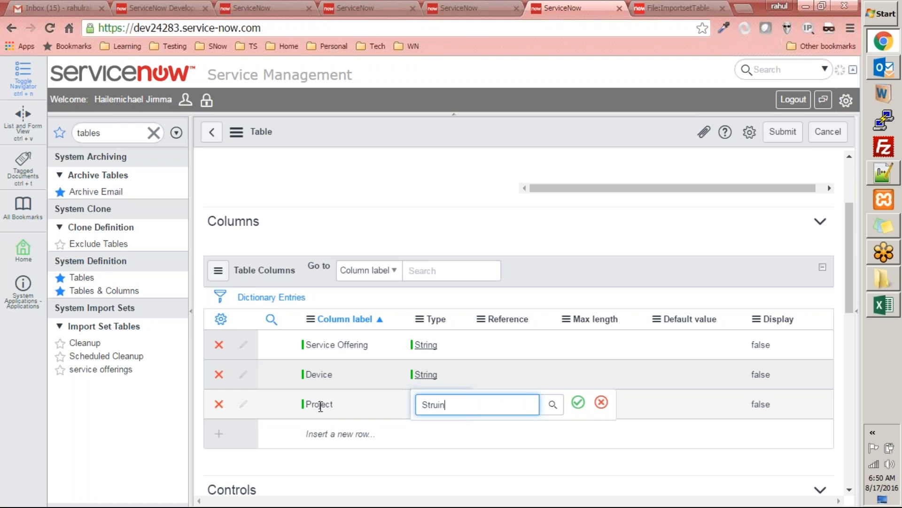
key("BackSpace")
key("BackSpace")
key("BackSpace")
type("ing")
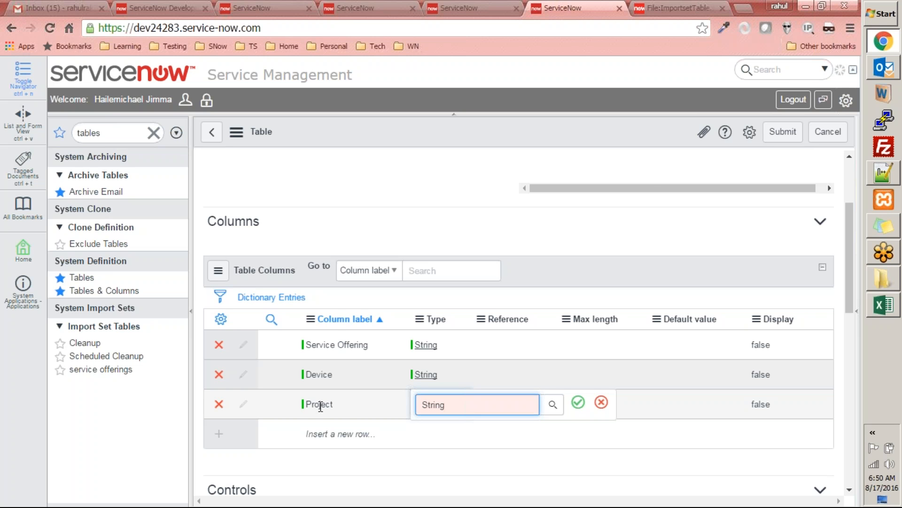
Step: Add a Technology column of type String, following the spreadsheet's header order
key("alt+Tab")
key("alt+Tab")
left_click(328, 433)
left_click(325, 434)
type("Technology")
key("Tab")
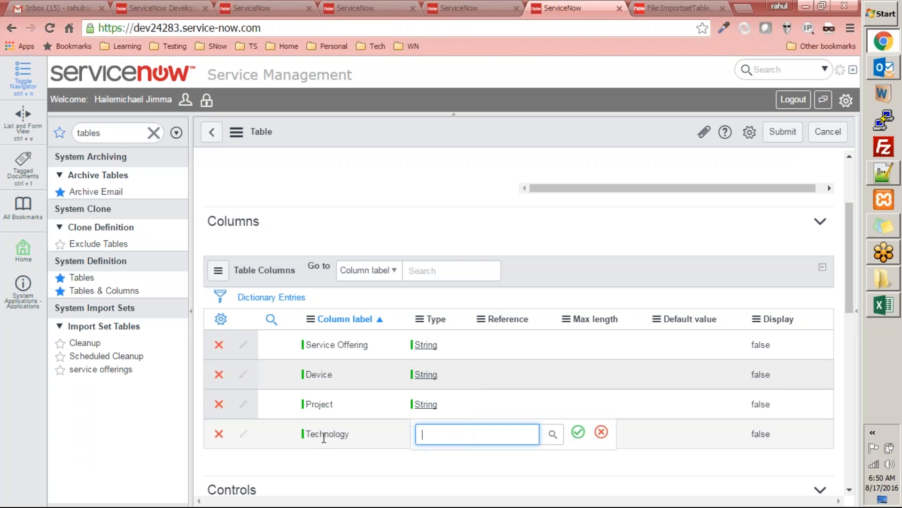
type("String")
key("Return")
Step: Consult the spreadsheet for the following header and add a Framework column of type String
key("alt+Tab")
key("alt+Tab")
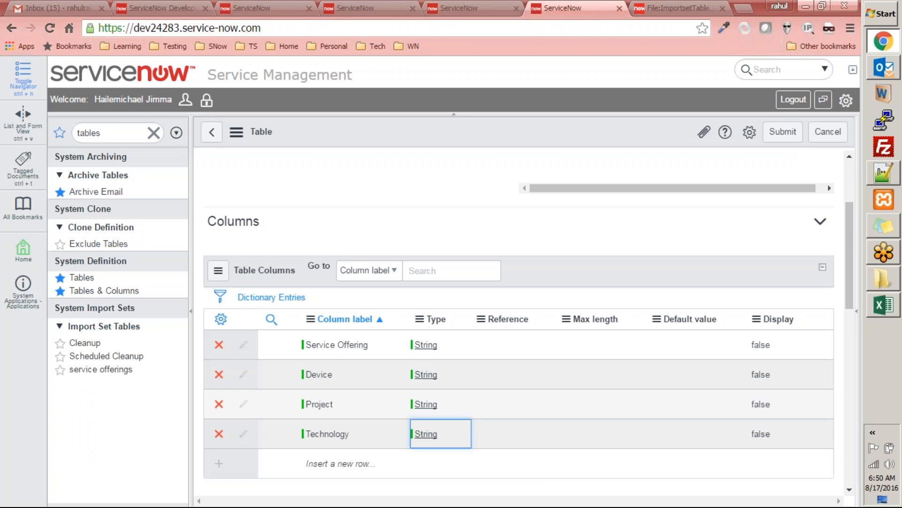
left_click(328, 470)
type("Framework")
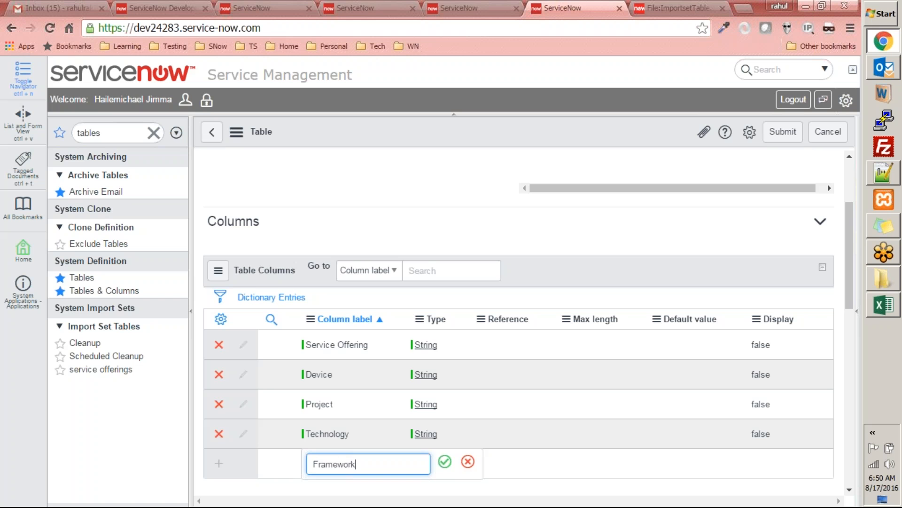
key("Tab")
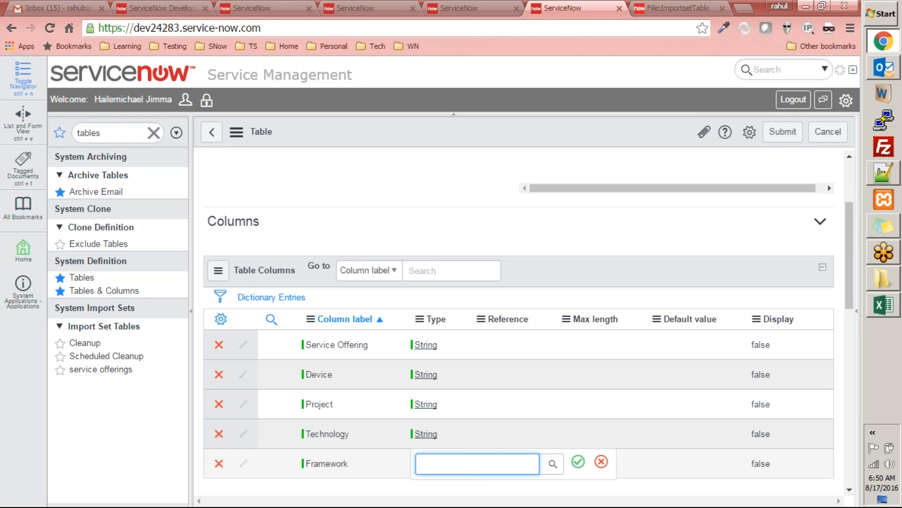
type("String")
key("Return")
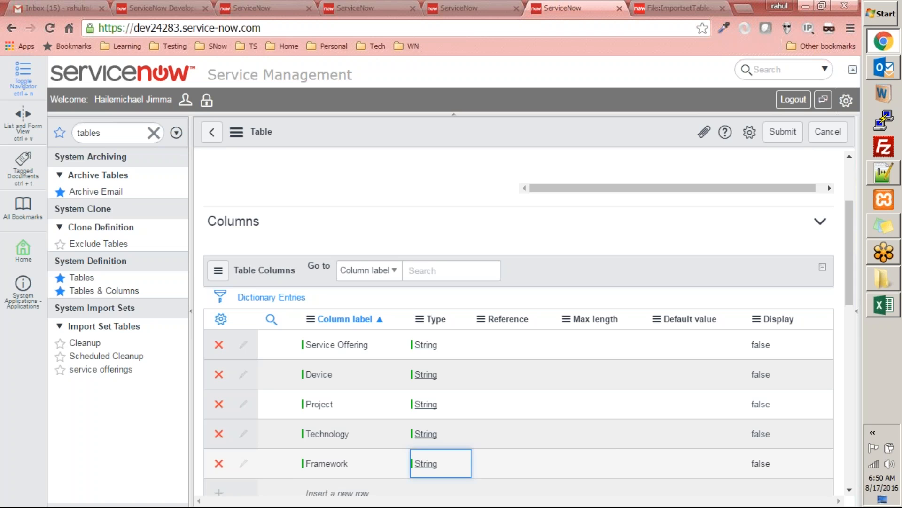
Step: Add a Tool column of type String below the Framework column
left_click(324, 492)
type("Too")
key("Tab")
type("String")
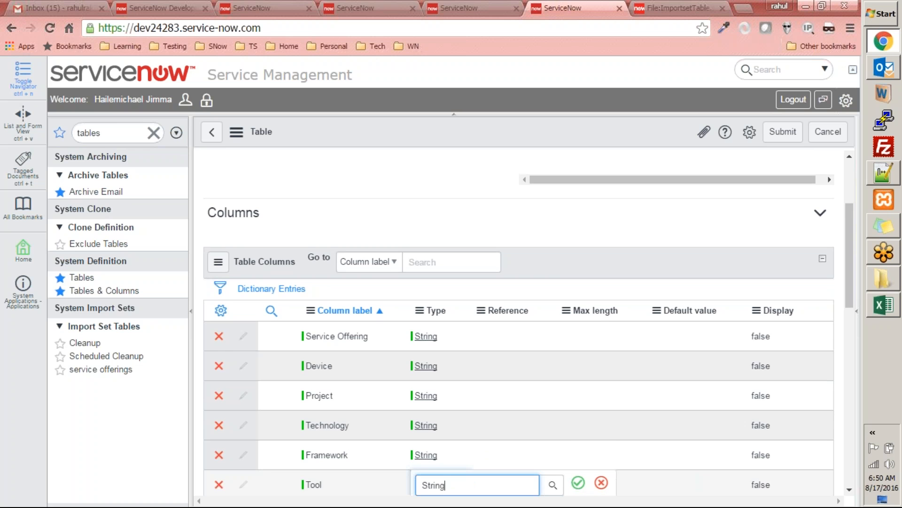
scroll(322, 245, "down", 5)
key("Return")
Step: Add a Testing Tool column of type String and submit the new Services table
left_click(321, 245)
type("Testing Tool")
key("Tab")
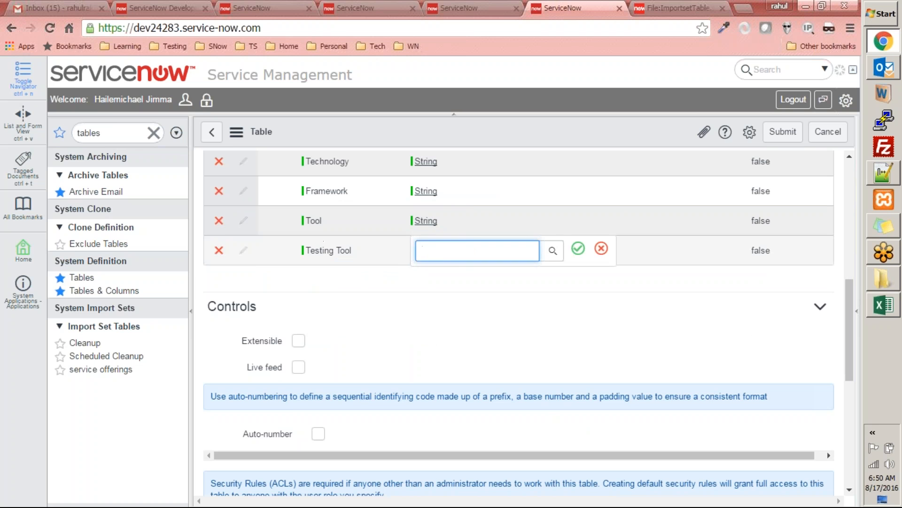
type("String")
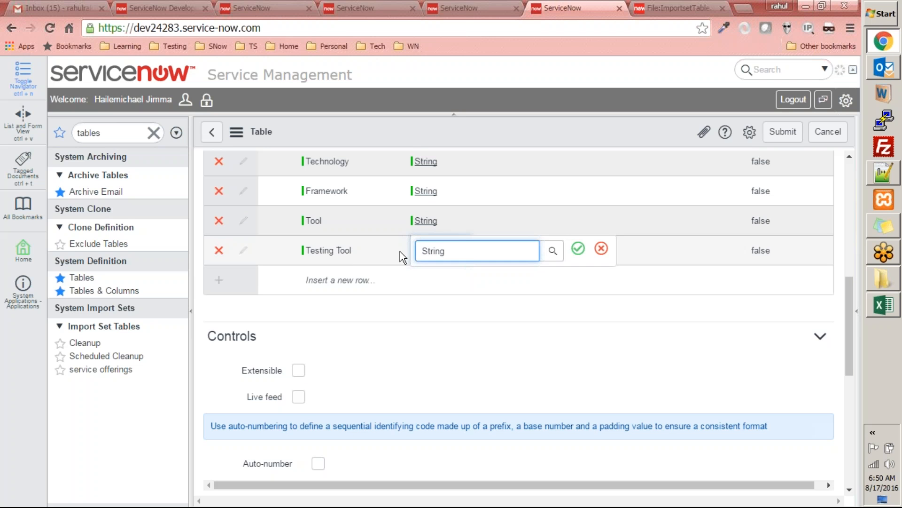
key("Return")
scroll(486, 352, "up", 10)
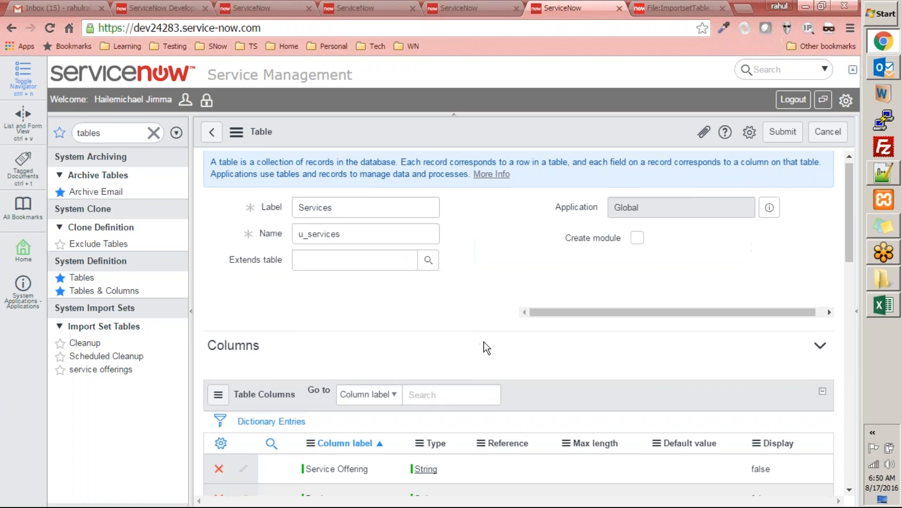
left_click(783, 136)
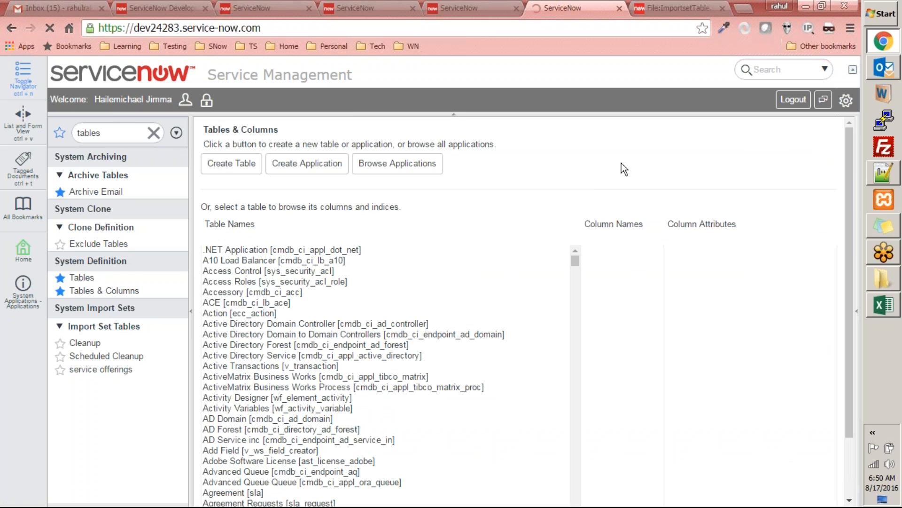
Step: Open the record list of the Services table by entering u_services.list in the navigation filter
double_click(135, 132)
type("u_servie")
key("BackSpace")
type("ces.lis")
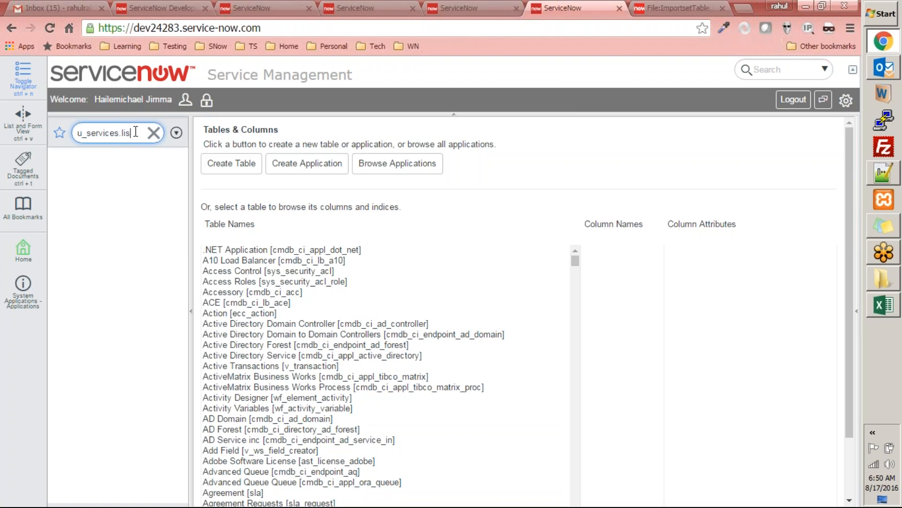
type("t")
key("Return")
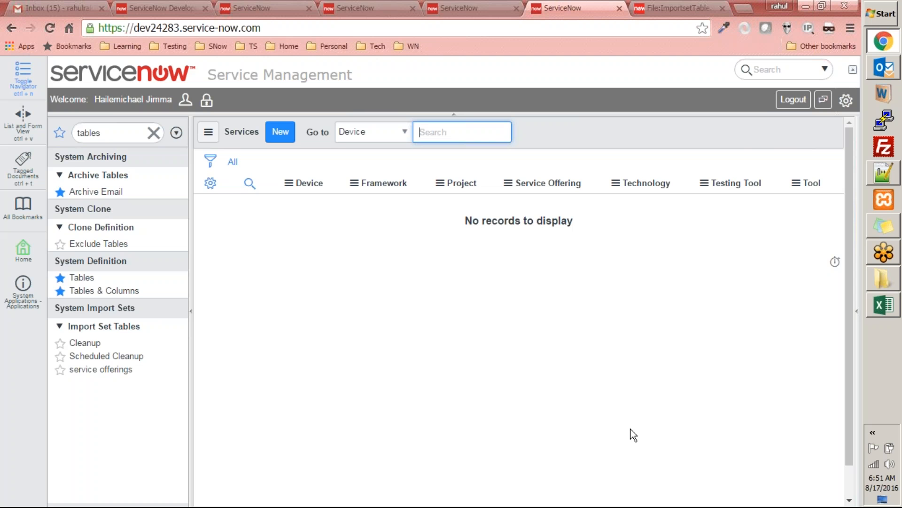
Step: Reload the ServiceNow page with the unfinished transform map, filter the navigator for import sets, and start a new record from Transform Maps
left_click(420, 8)
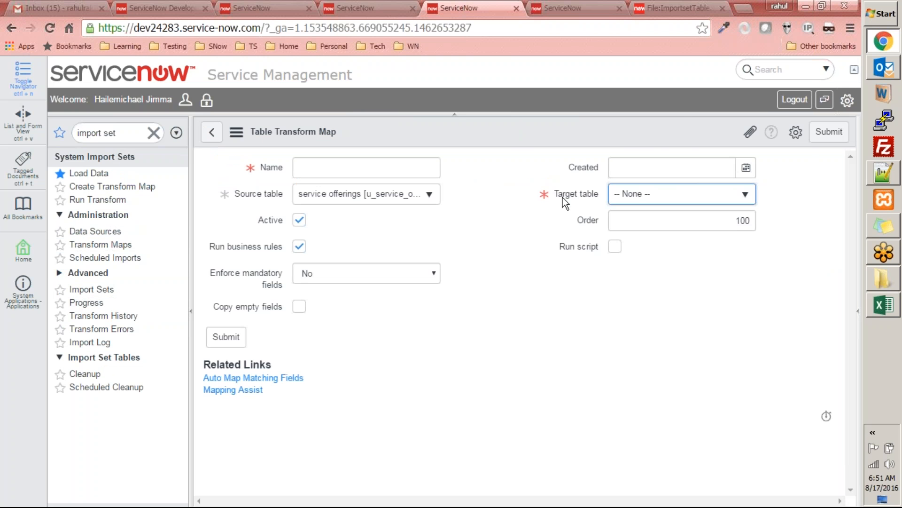
right_click(516, 119)
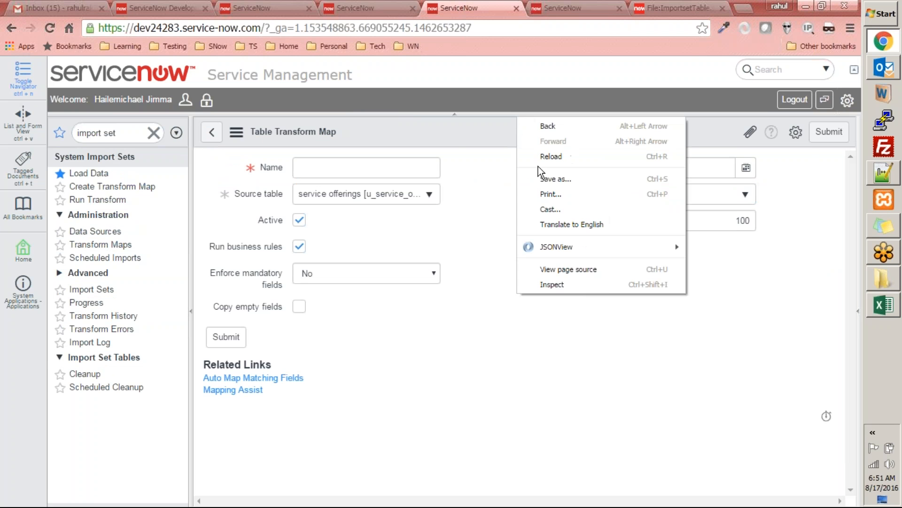
left_click(543, 156)
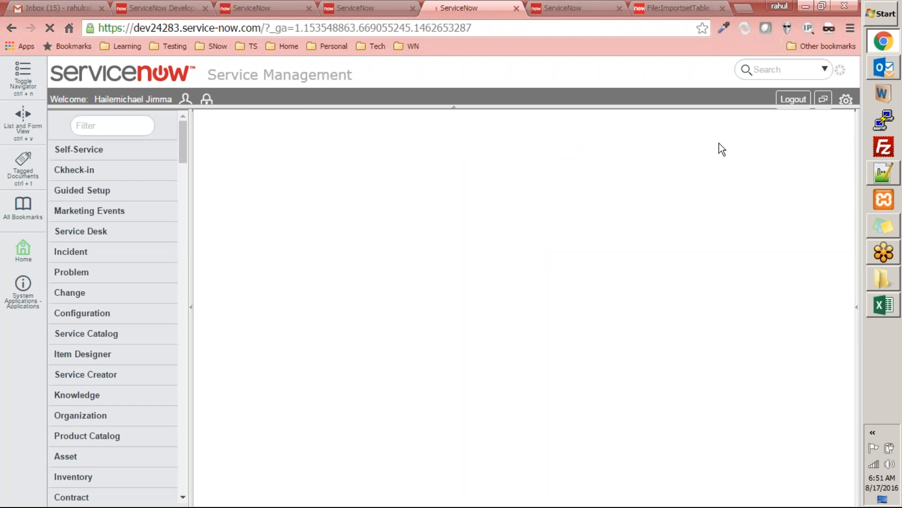
left_click(145, 122)
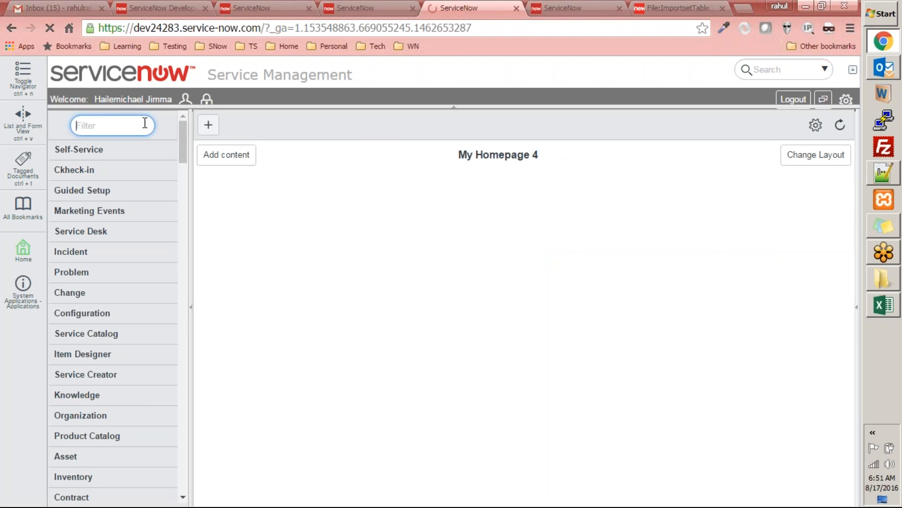
type("import sets")
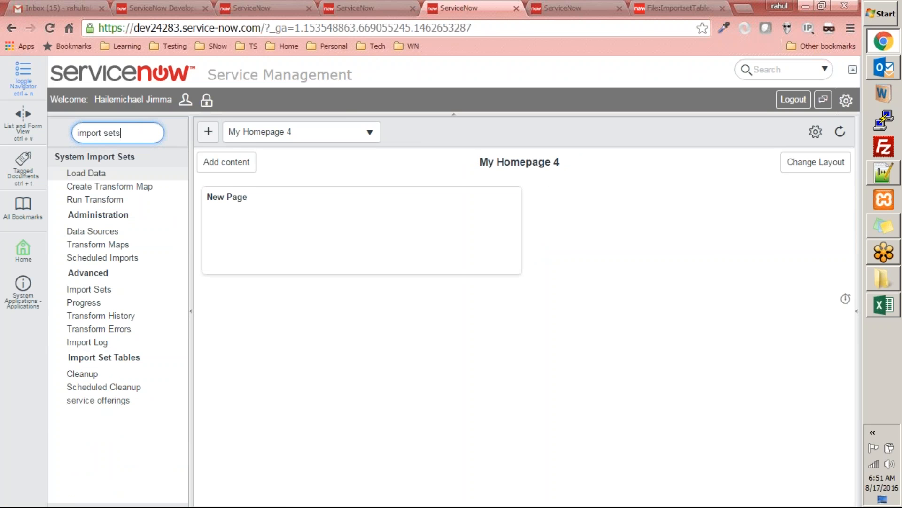
left_click(113, 246)
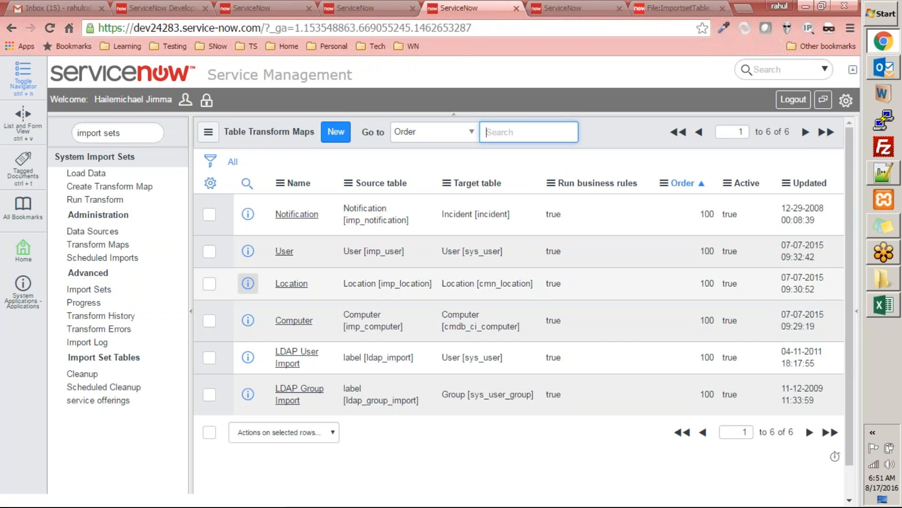
left_click(343, 136)
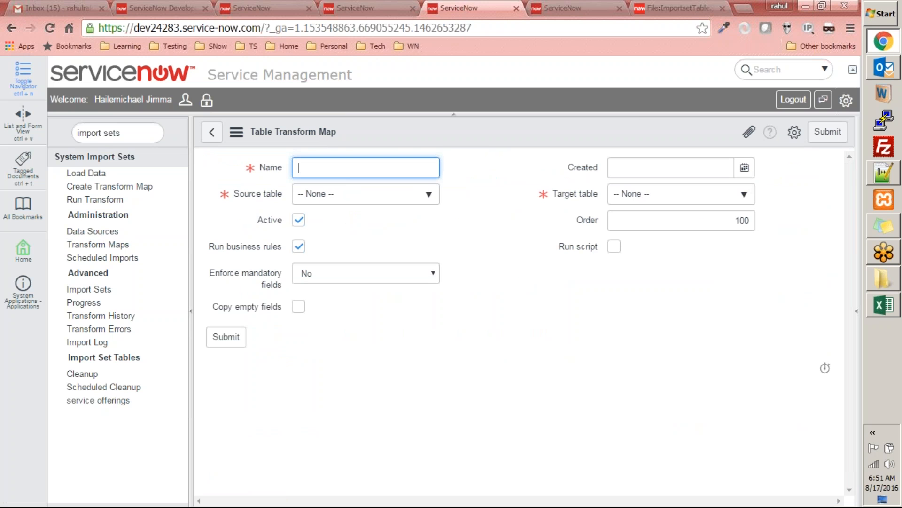
Step: Name the transform map Service Offering Transformation and set its source table to service offerings [u_service_offerings]
type("Service Offering Tr")
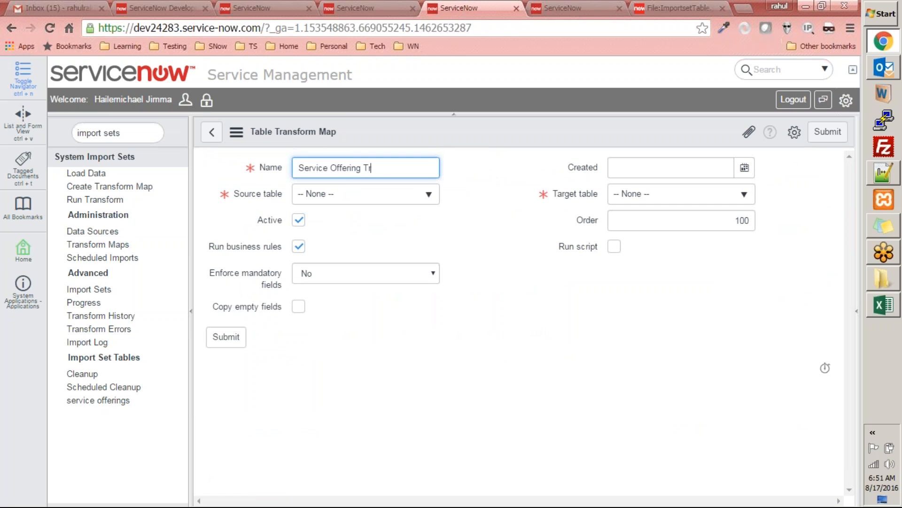
type("ansformtation")
left_click(328, 194)
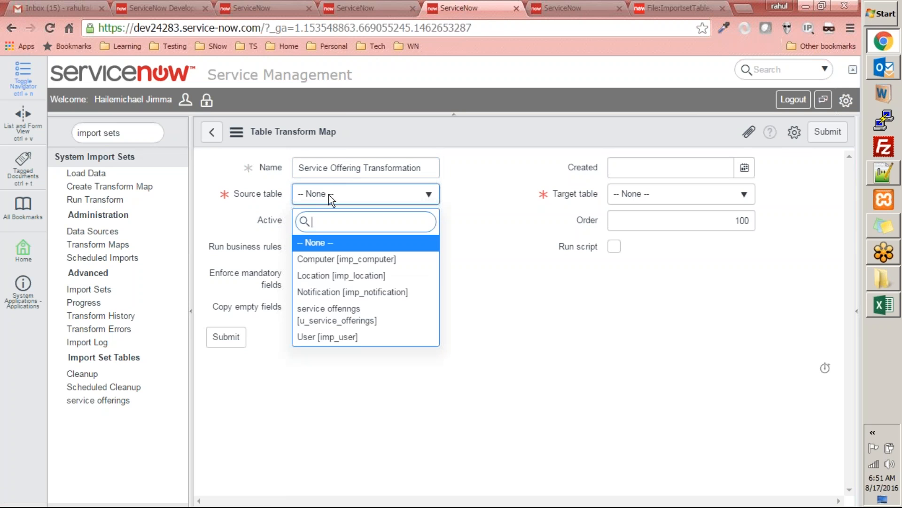
left_click(338, 322)
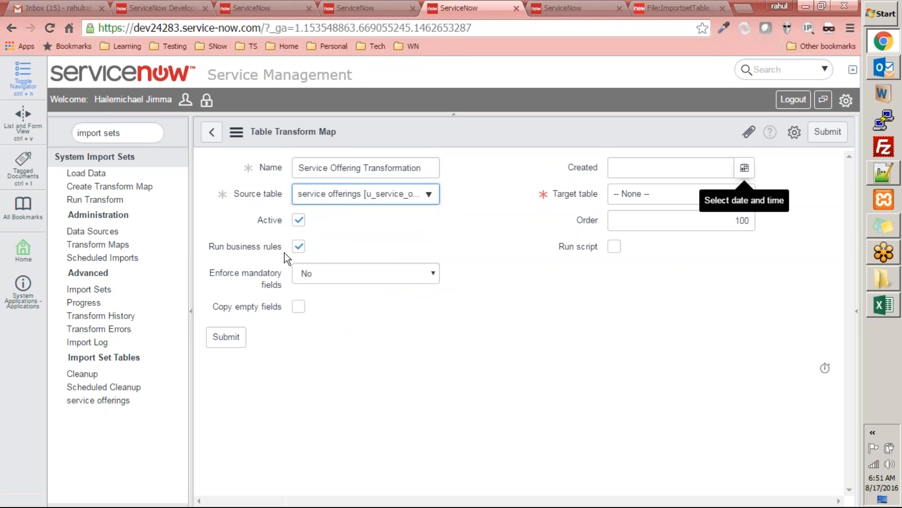
Step: Turn off Run business rules and fill in Created with the current date and time
left_click(298, 247)
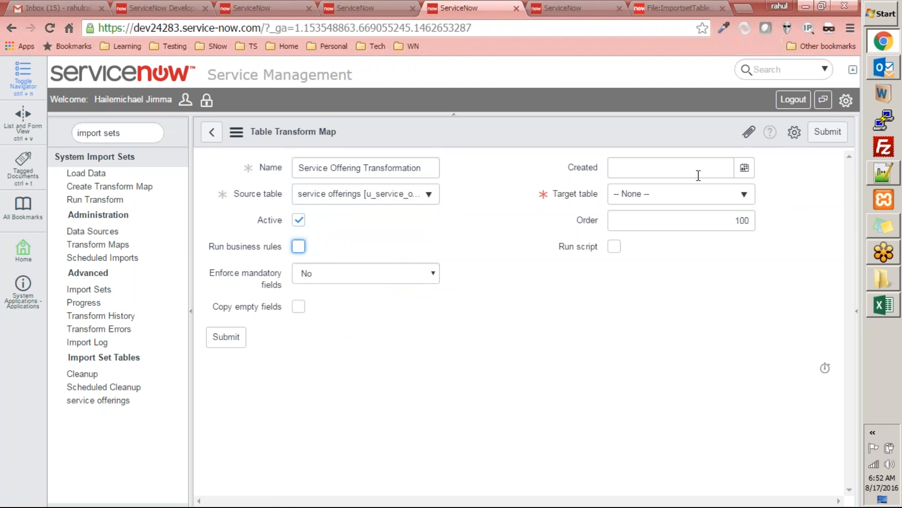
left_click(746, 169)
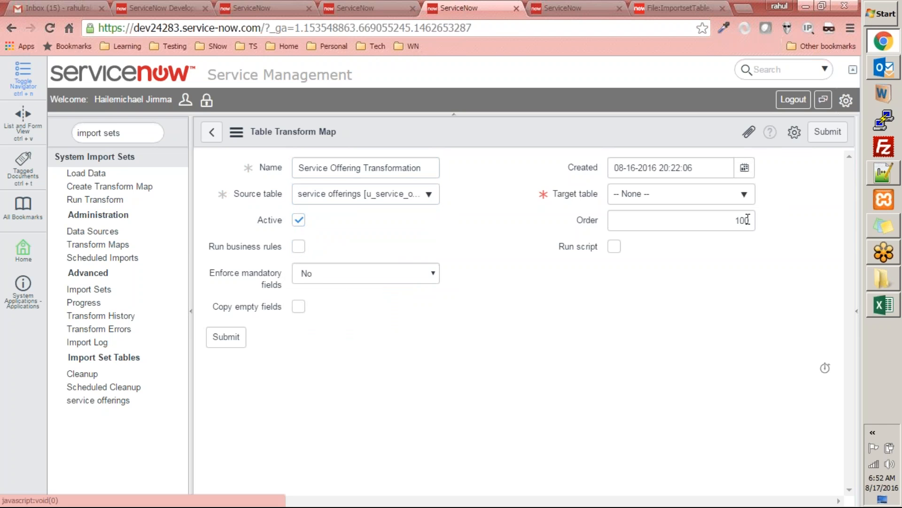
Step: Search the target tables for u_service and set the target table to Services [u_services]
left_click(726, 200)
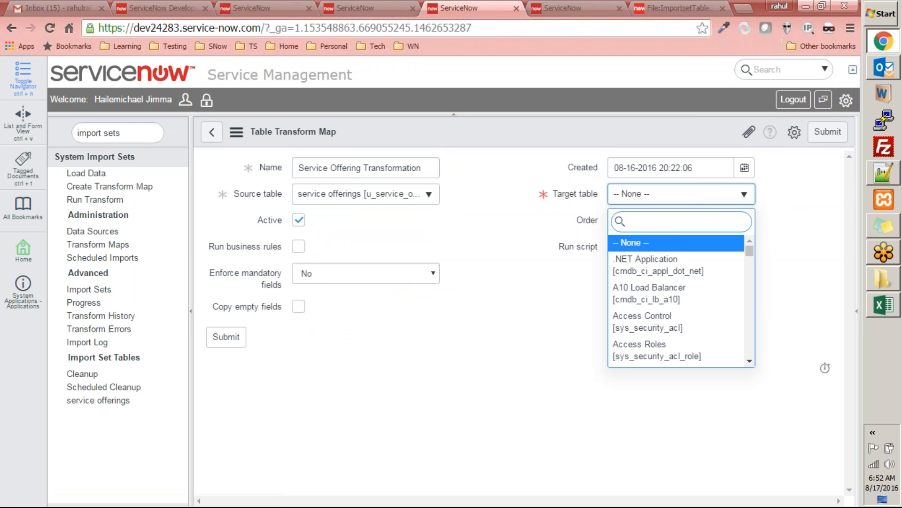
type("servic")
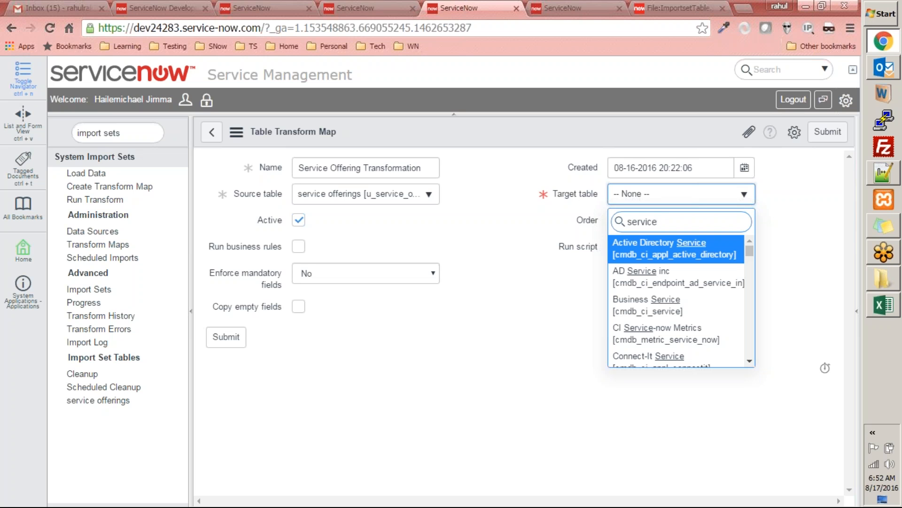
type("e")
key("Home")
type("u_")
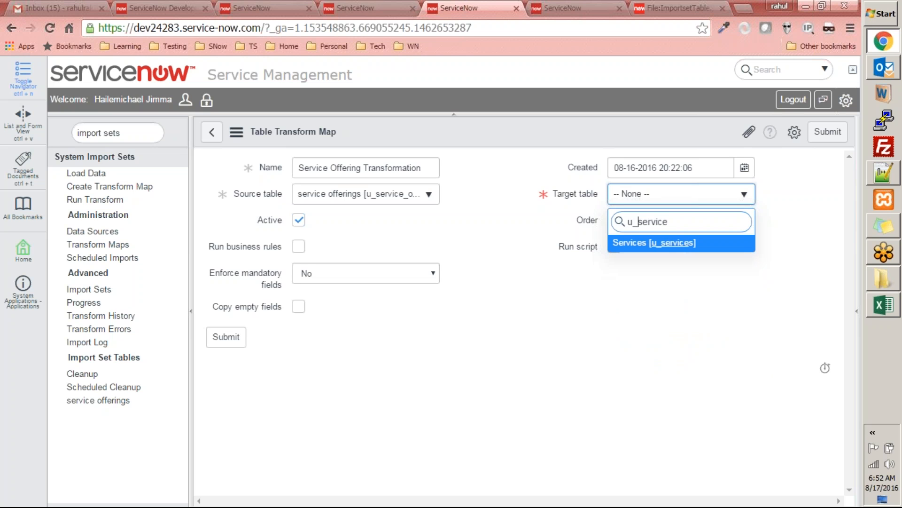
left_click(679, 242)
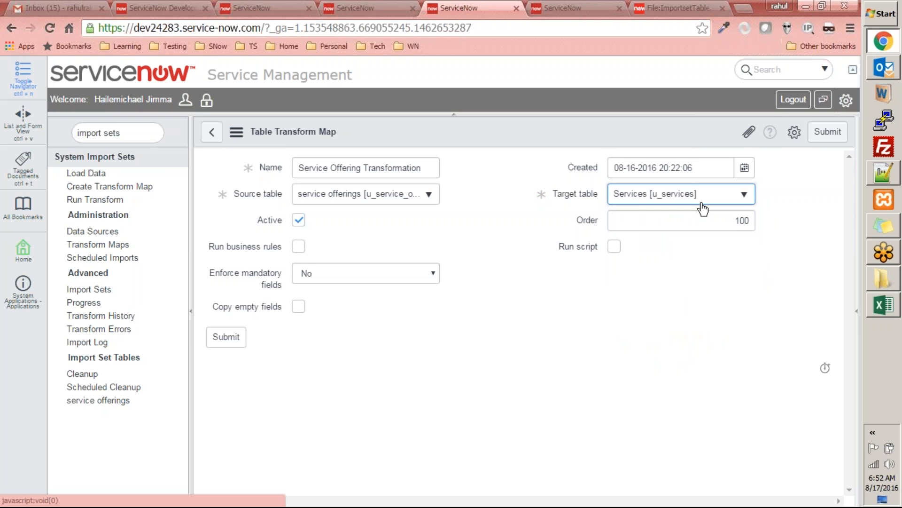
Step: Enable Copy empty fields and submit the transform map
left_click(297, 307)
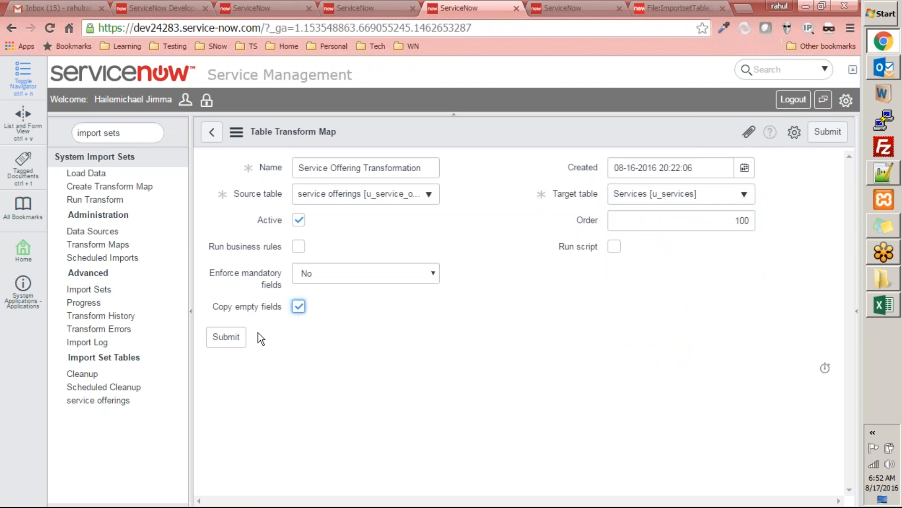
left_click(235, 345)
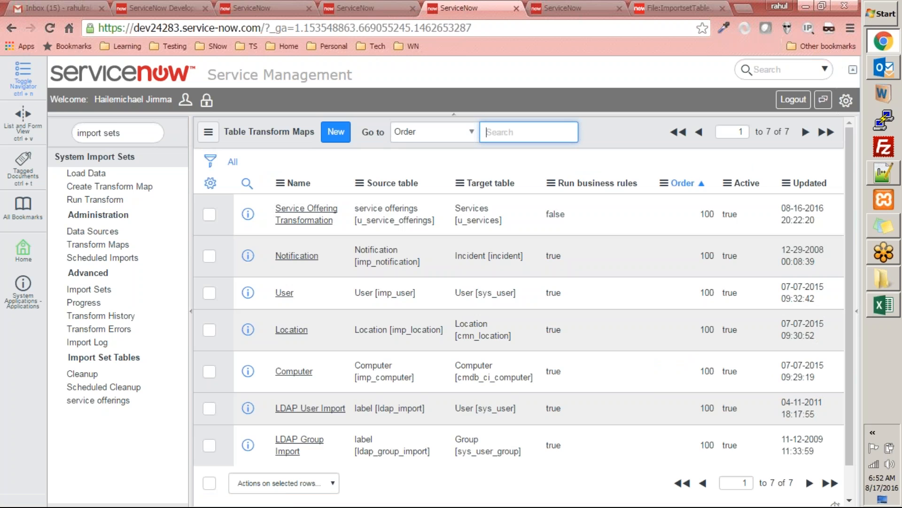
Step: Open the Service Offering Transformation map from the list and look over its settings and Field Maps section
left_click(308, 211)
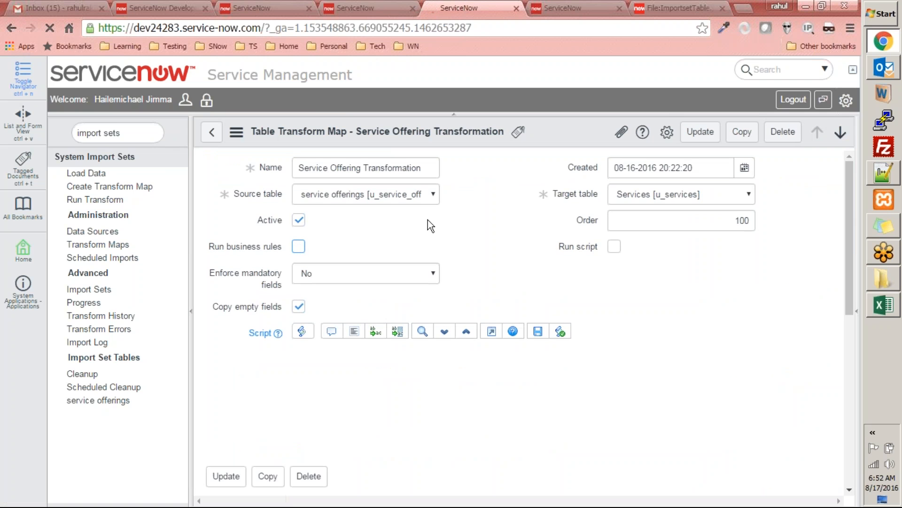
scroll(511, 281, "down", 4)
scroll(510, 274, "up", 4)
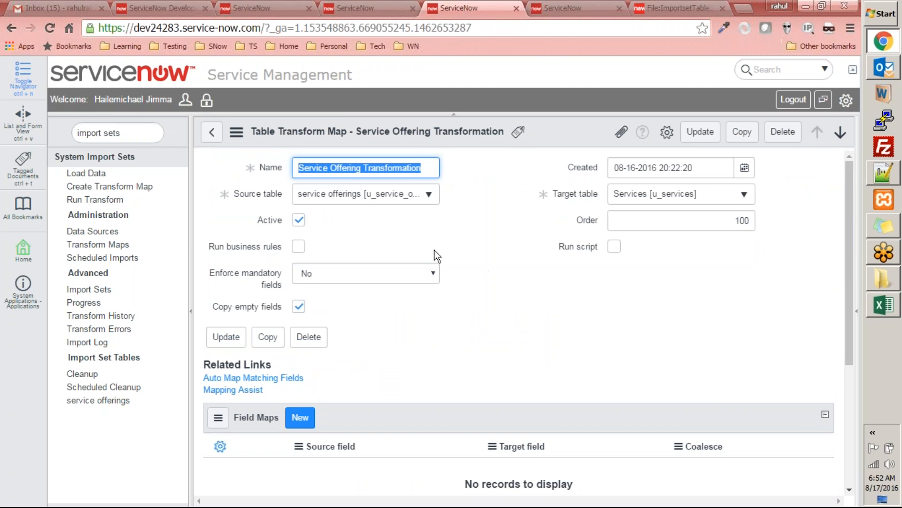
left_click(517, 231)
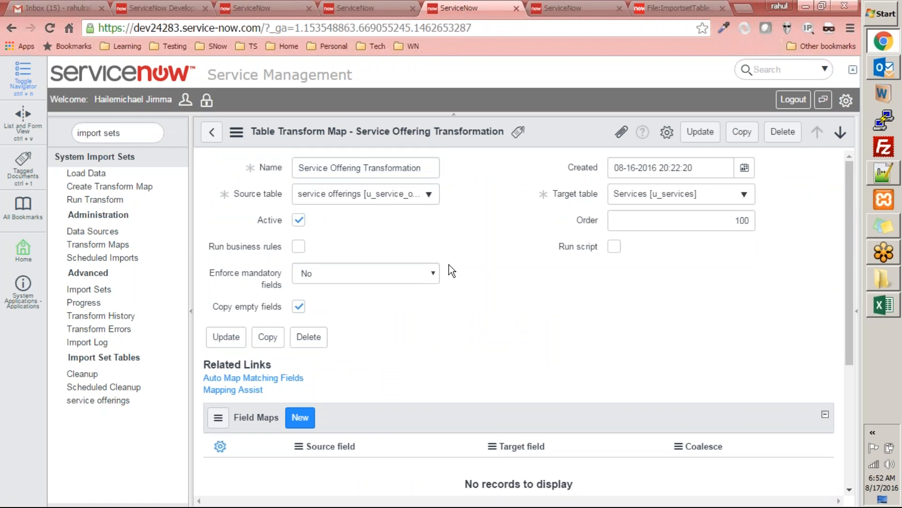
scroll(656, 280, "down", 4)
scroll(655, 280, "up", 4)
Step: Auto-map the matching fields of the transform map and review the resulting field maps
left_click(262, 392)
left_click(231, 379)
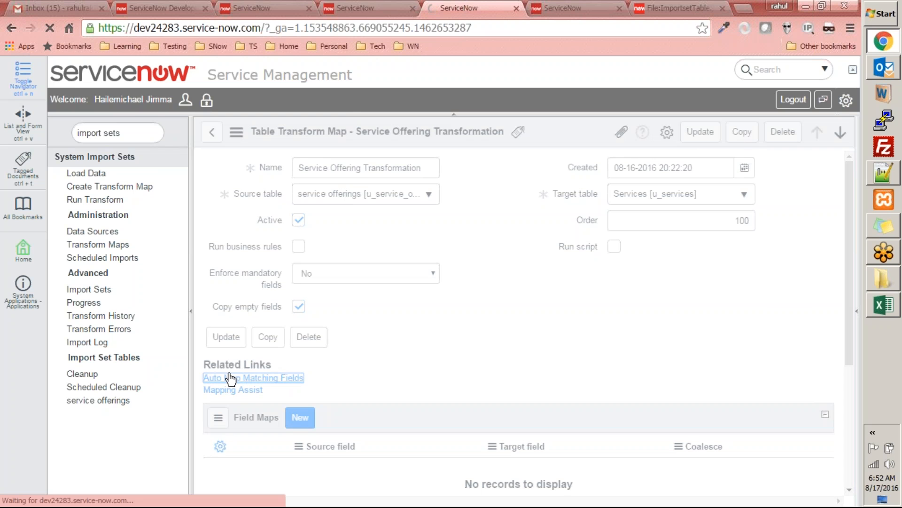
scroll(306, 278, "down", 5)
scroll(301, 280, "up", 3)
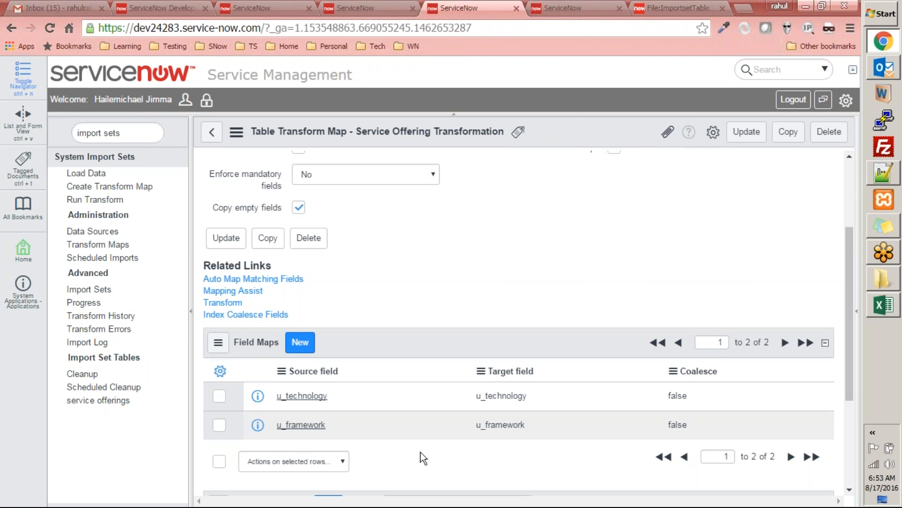
scroll(405, 416, "up", 3)
scroll(397, 433, "down", 6)
scroll(378, 398, "up", 5)
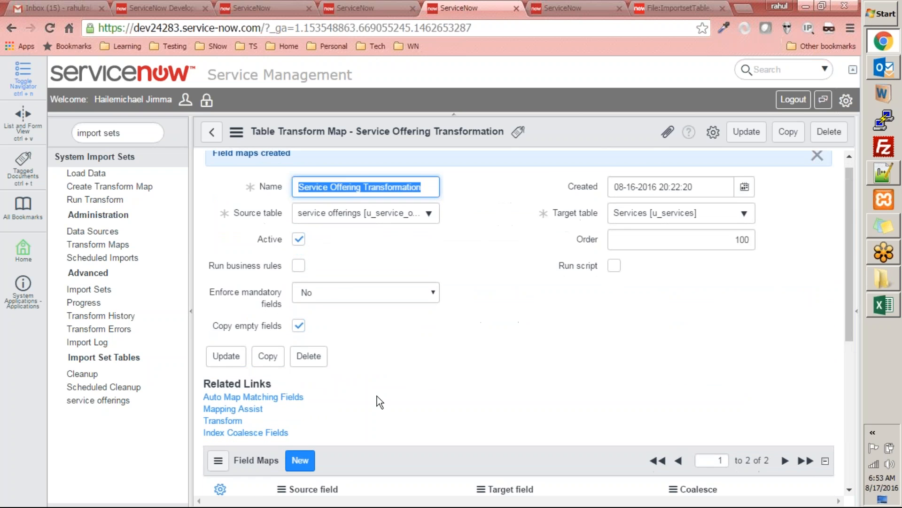
scroll(377, 395, "down", 4)
scroll(376, 395, "up", 4)
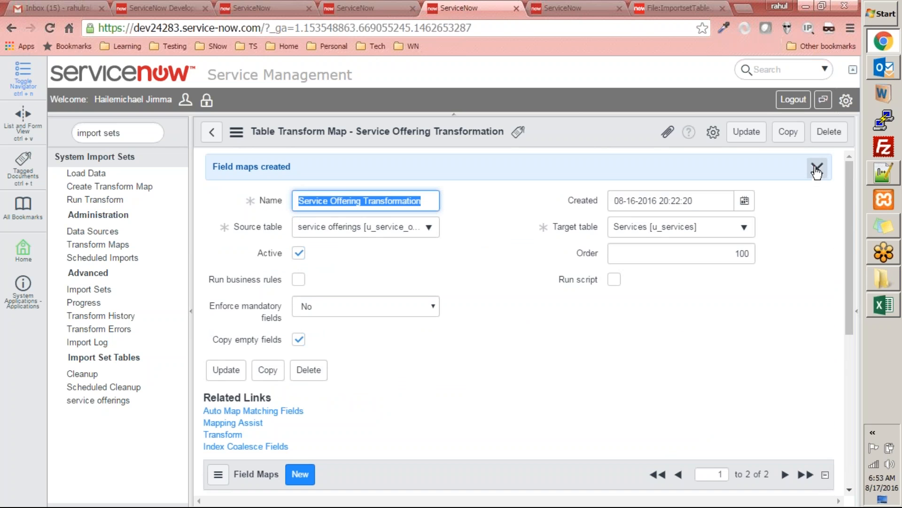
Step: Reopen the Service Offering Transformation map and delete its u_technology and u_framework field maps
left_click(211, 132)
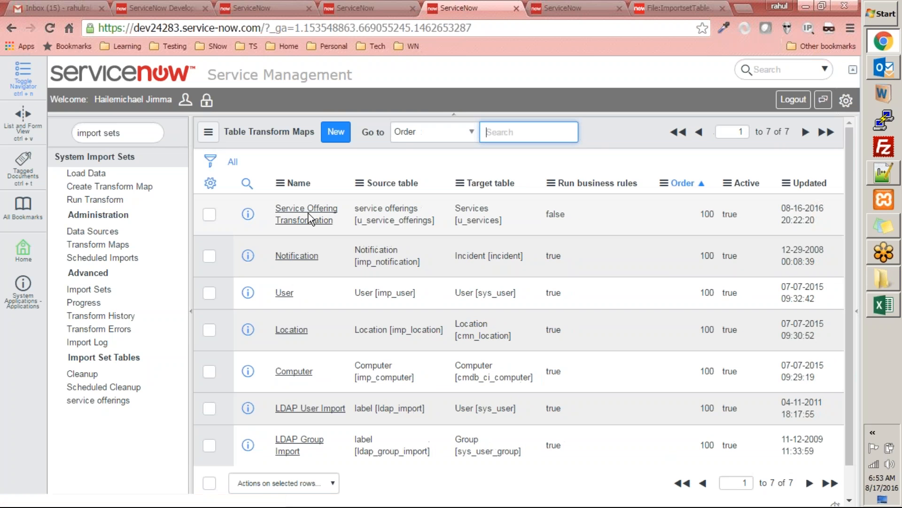
left_click(308, 215)
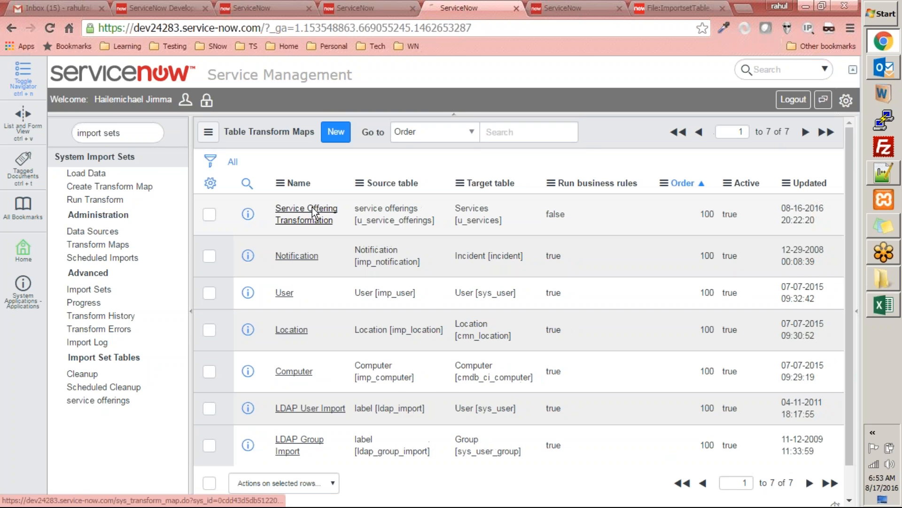
scroll(361, 257, "down", 4)
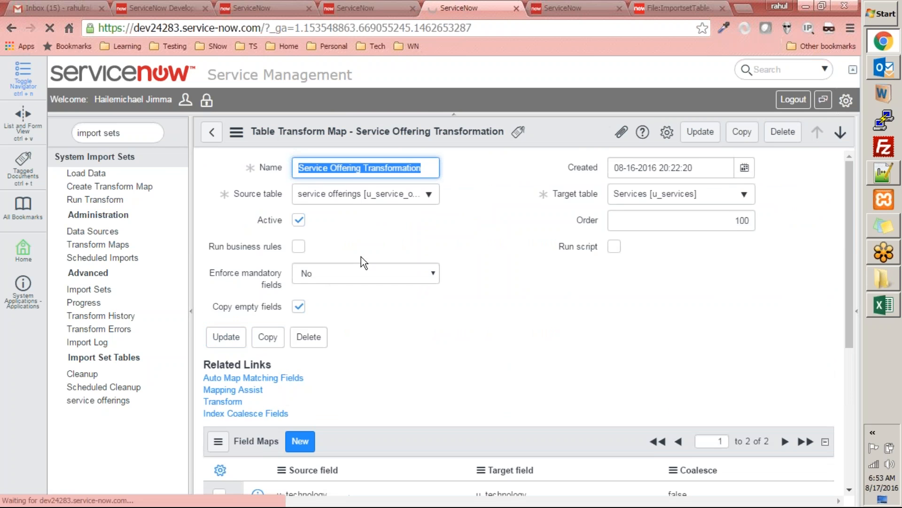
scroll(232, 246, "down", 5)
left_click(220, 232)
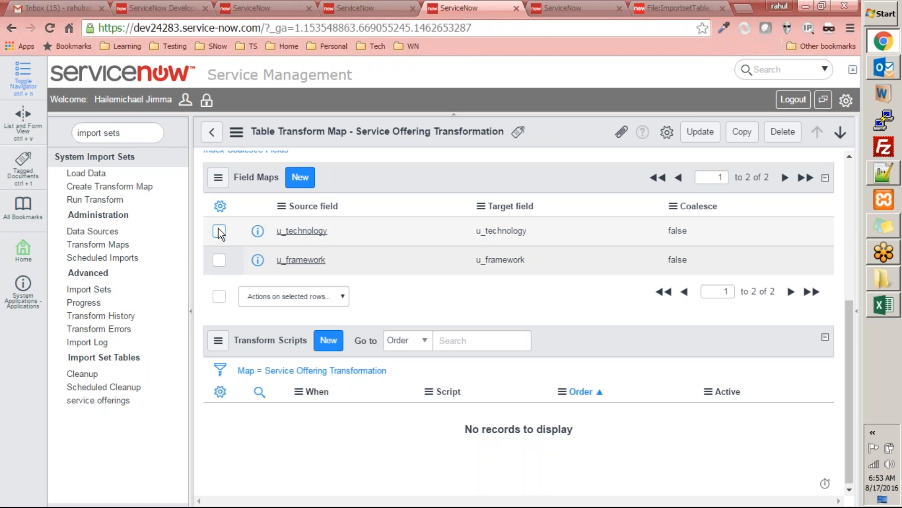
left_click(220, 260)
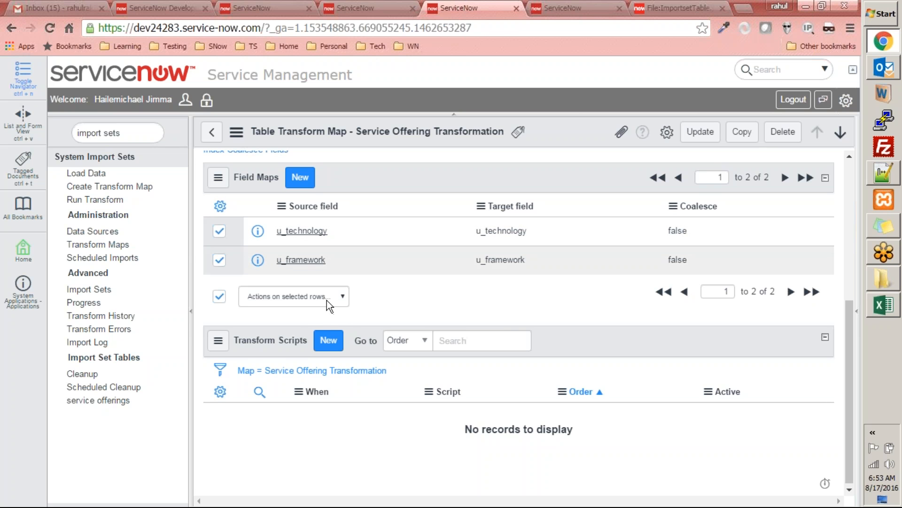
left_click(296, 296)
left_click(291, 321)
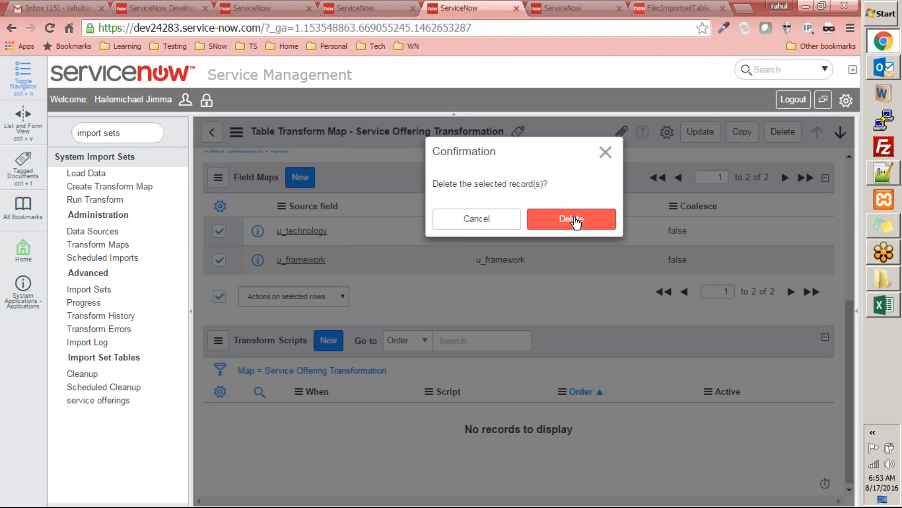
left_click(576, 222)
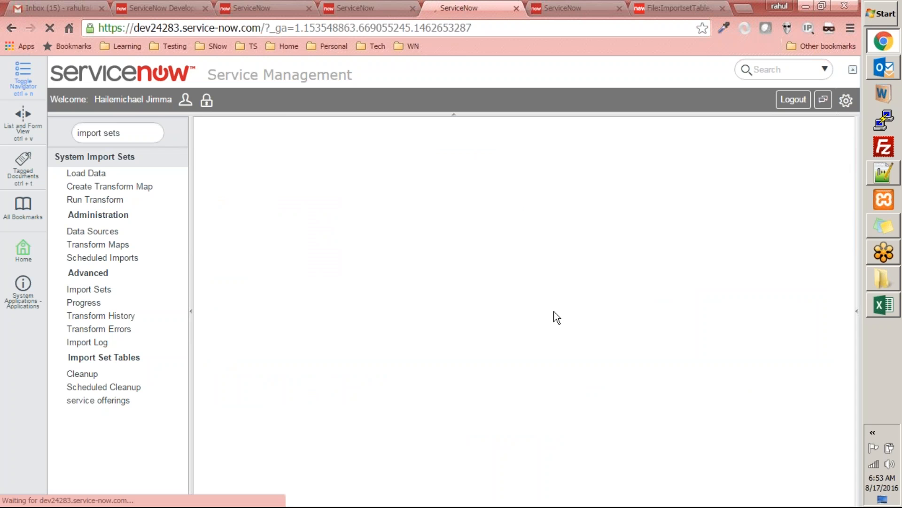
Step: Open Mapping Assist for the transform map and look through the service offerings source fields against the Services target fields
left_click(233, 389)
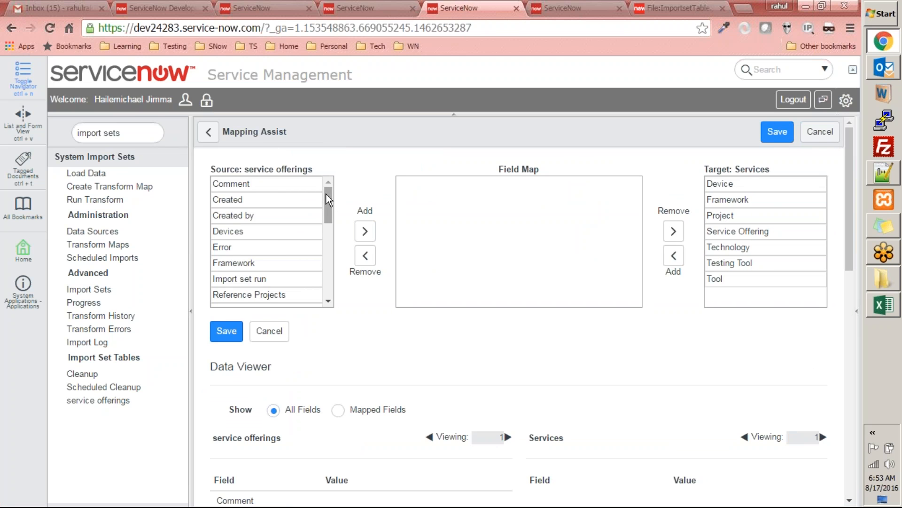
left_click_drag(326, 192, 326, 293)
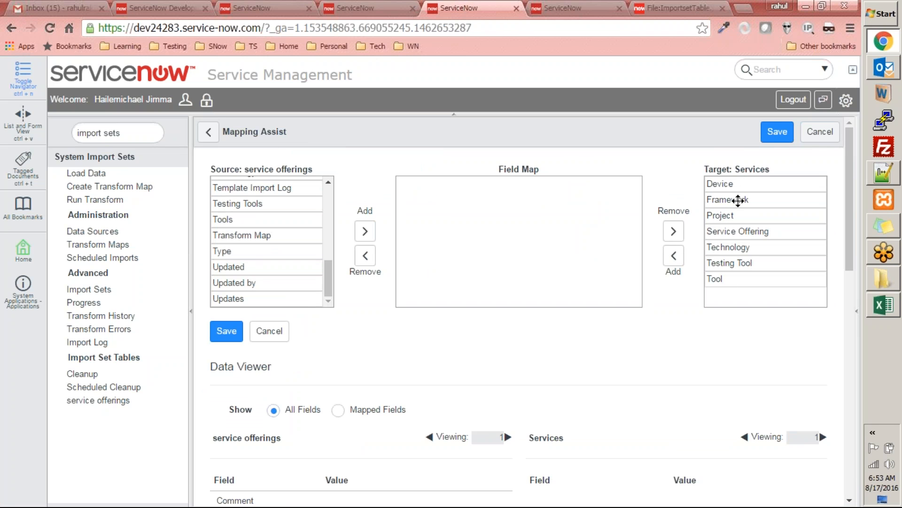
left_click_drag(333, 278, 331, 194)
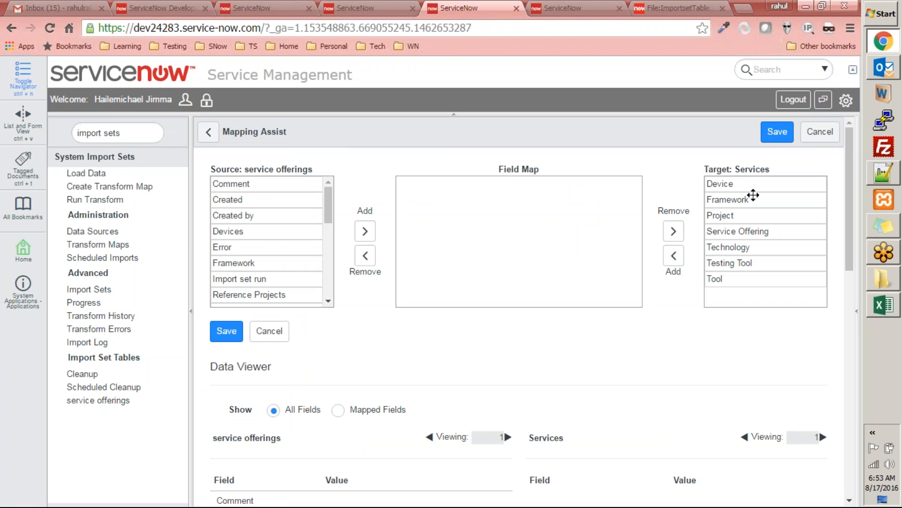
left_click_drag(745, 189, 742, 279)
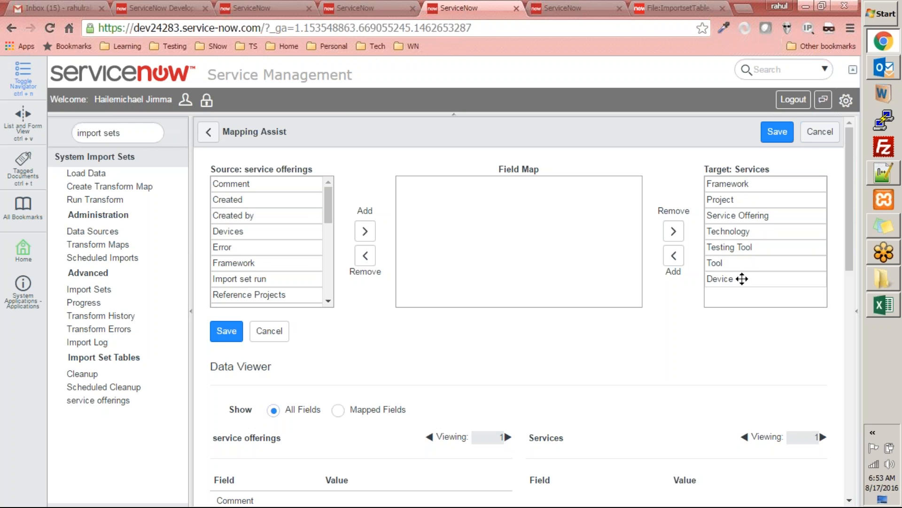
left_click_drag(743, 181, 743, 278)
left_click_drag(743, 184, 743, 279)
left_click_drag(744, 184, 743, 279)
left_click_drag(738, 184, 741, 279)
left_click_drag(740, 184, 741, 278)
left_click_drag(741, 183, 740, 278)
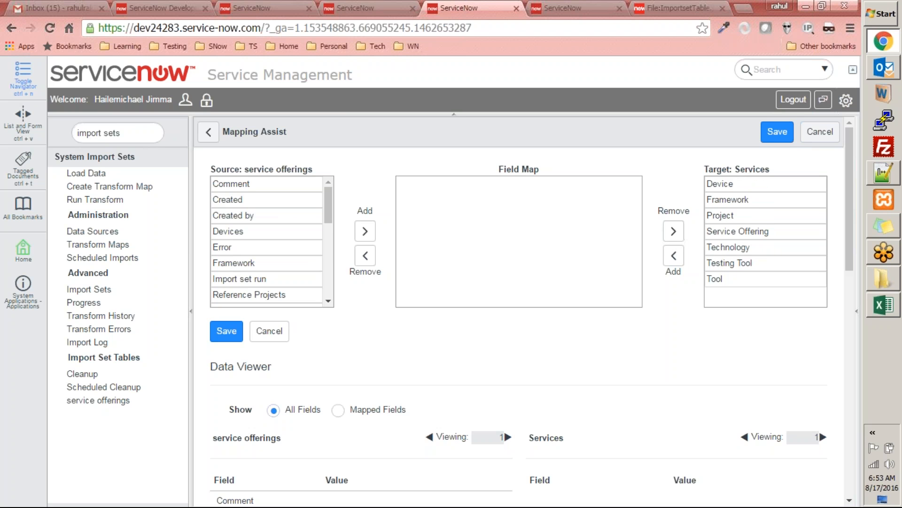
Step: Add the target fields Device, Framework, Project, Service Offering, Technology, Tool and Testing Tool to the field map, in that order
left_click_drag(745, 185, 740, 279)
left_click_drag(653, 196, 634, 213)
left_click_drag(741, 185, 574, 207)
left_click_drag(747, 186, 573, 214)
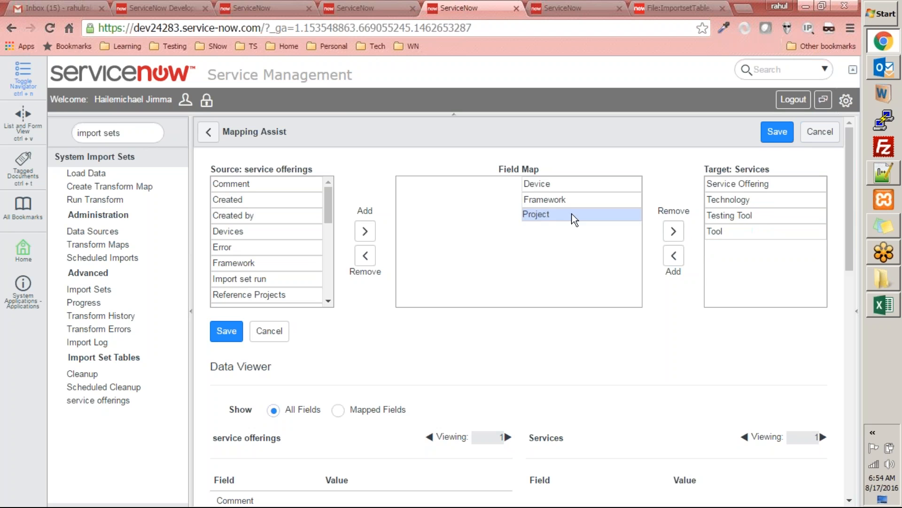
left_click_drag(765, 184, 571, 252)
left_click_drag(788, 189, 610, 262)
left_click_drag(754, 184, 592, 255)
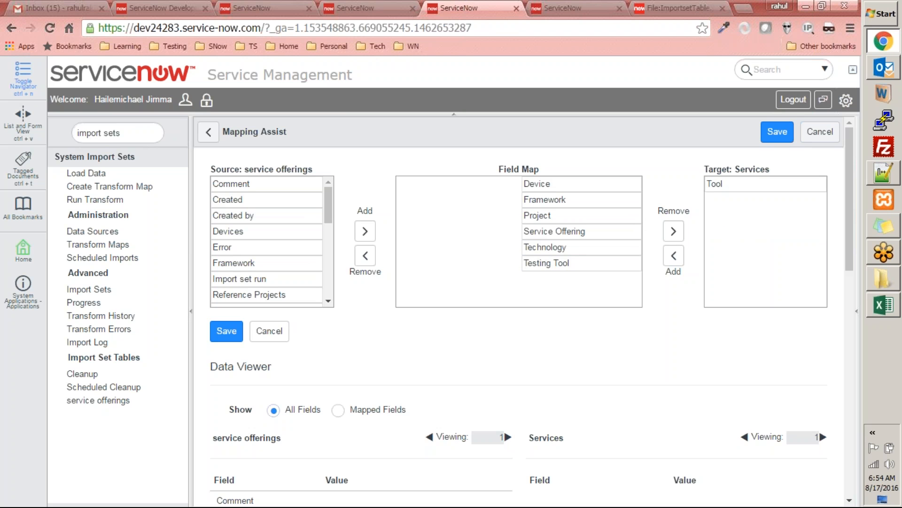
left_click_drag(747, 188, 607, 263)
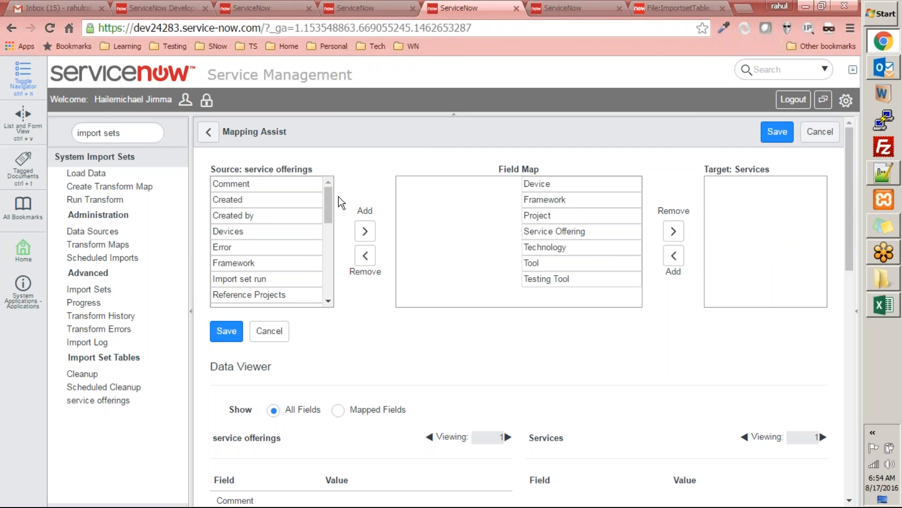
Step: Map the source fields Devices, Framework, Reference Projects and Service Offerings to Device, Framework, Project and Service Offering
double_click(242, 233)
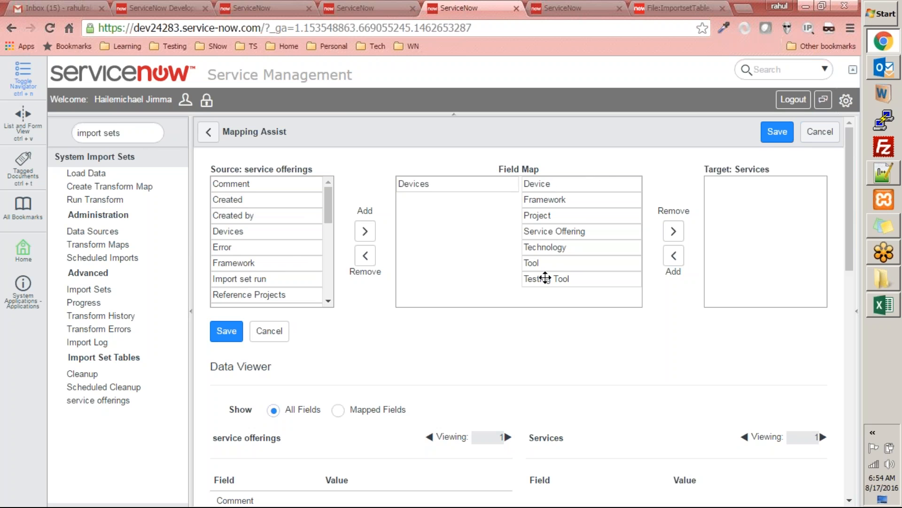
left_click_drag(258, 263, 423, 200)
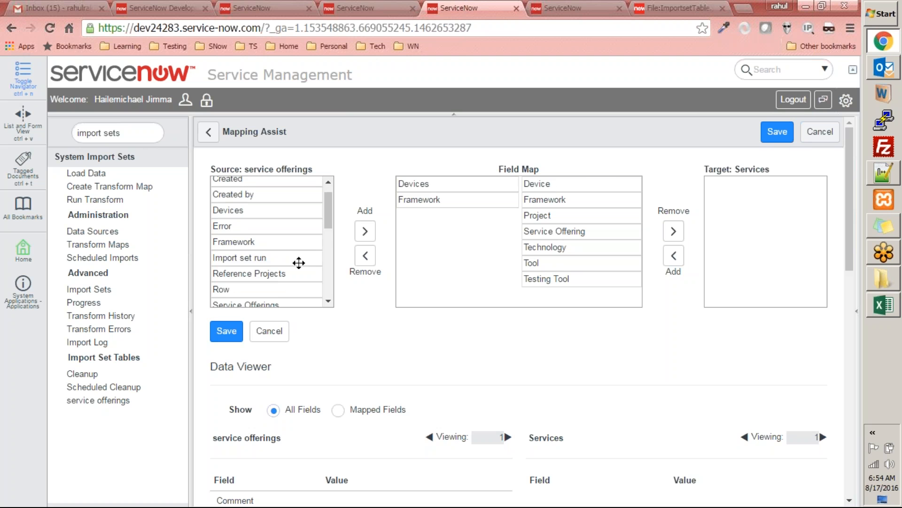
left_click_drag(331, 222, 351, 194)
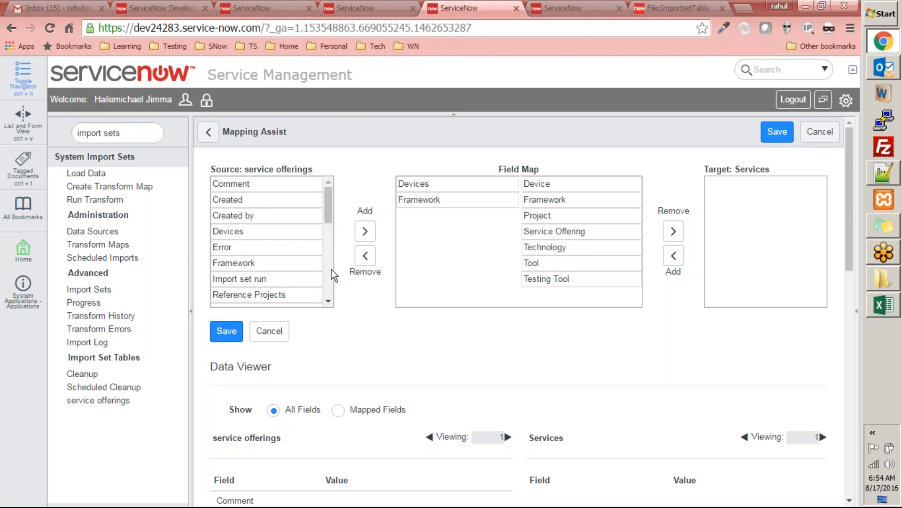
left_click(328, 300)
double_click(293, 270)
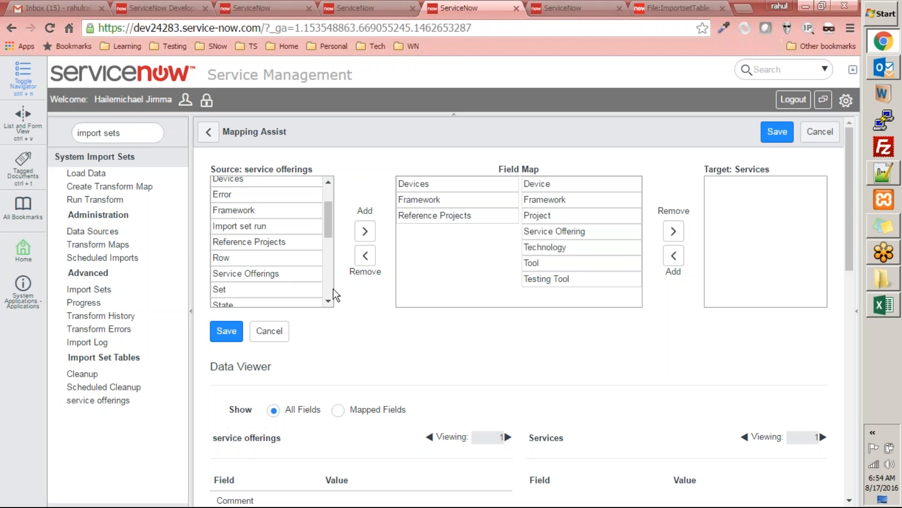
double_click(292, 278)
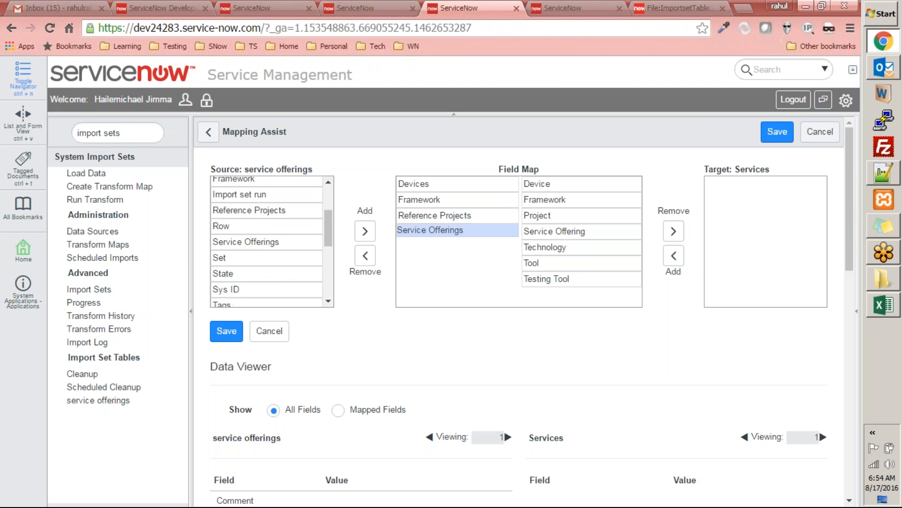
Step: Map the source fields Technology, Tools and Testing Tools to Technology, Tool and Testing Tool, aligning each pair in the field map
left_click(329, 300)
left_click(329, 300)
left_click(329, 300)
left_click(329, 300)
double_click(283, 247)
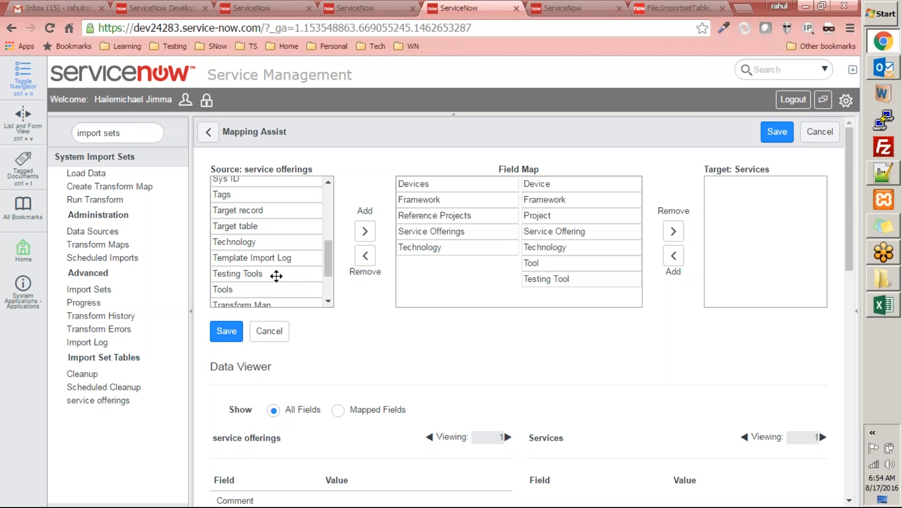
double_click(262, 288)
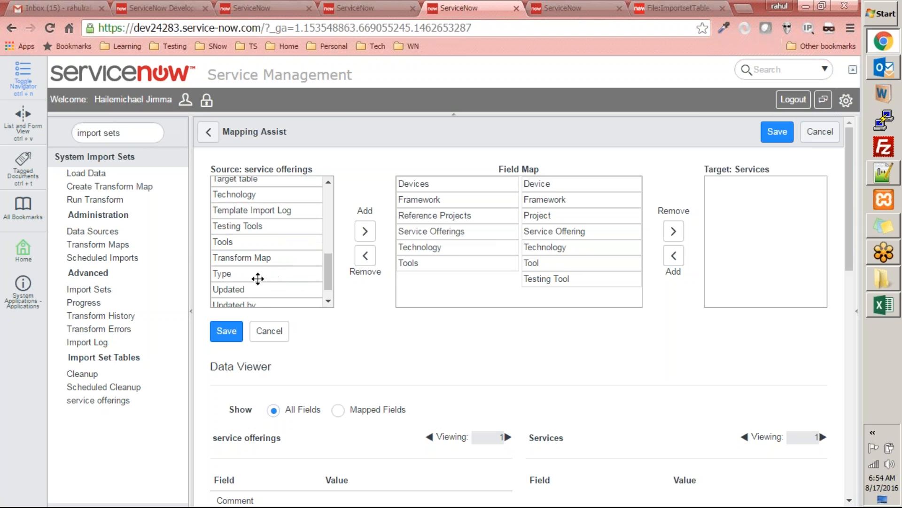
double_click(273, 235)
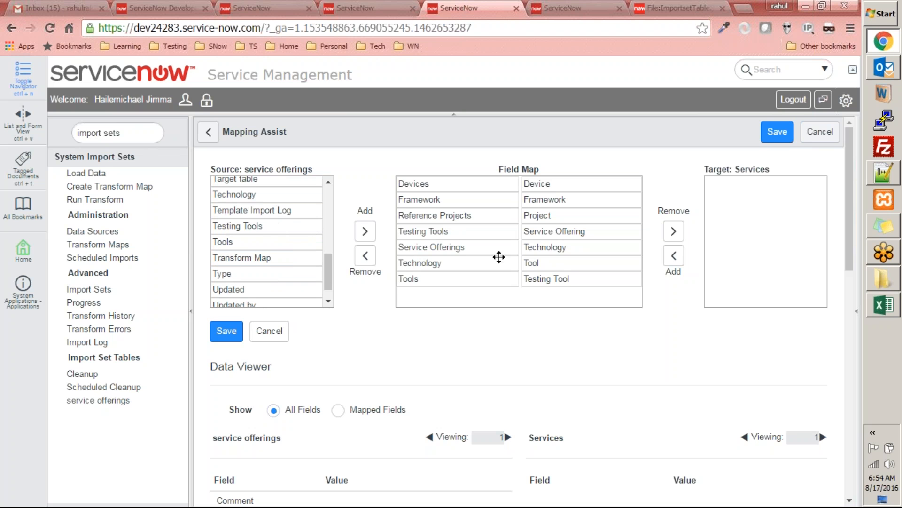
left_click_drag(479, 235, 468, 277)
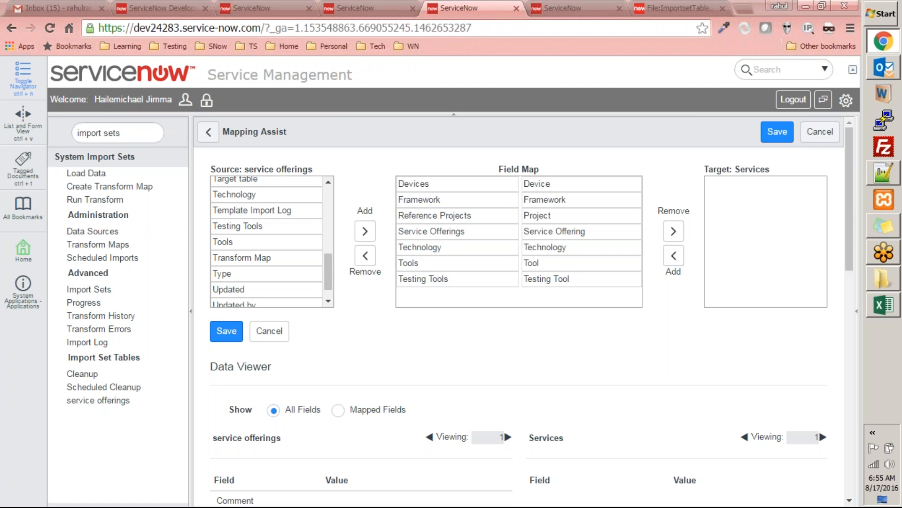
left_click_drag(850, 182, 835, 157)
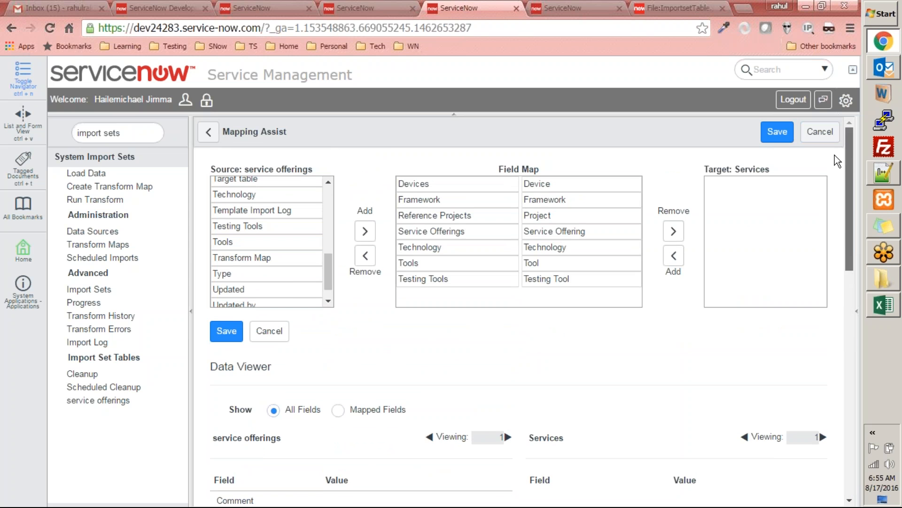
Step: Check the Services record list, switch to Excel to examine the rows of Service Offerings.xlsx, and return to ServiceNow in the browser
left_click(574, 8)
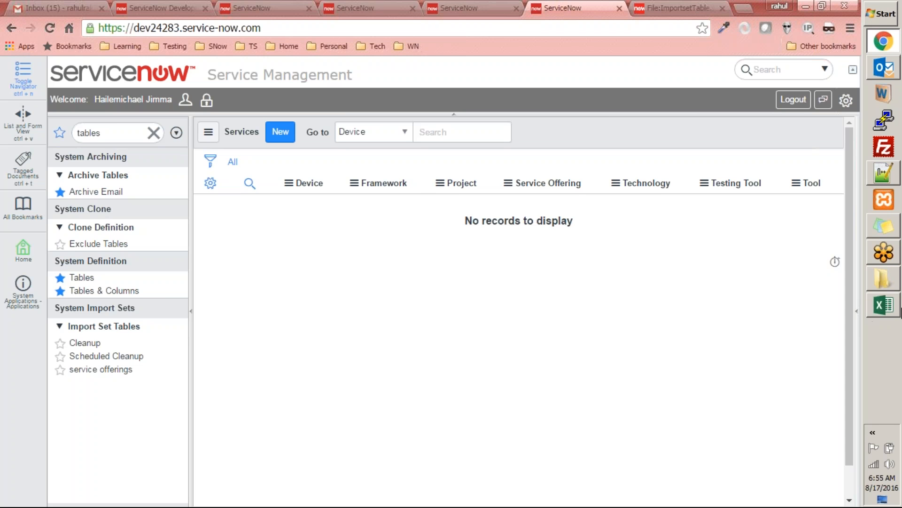
left_click(885, 309)
left_click(882, 309)
left_click(872, 311)
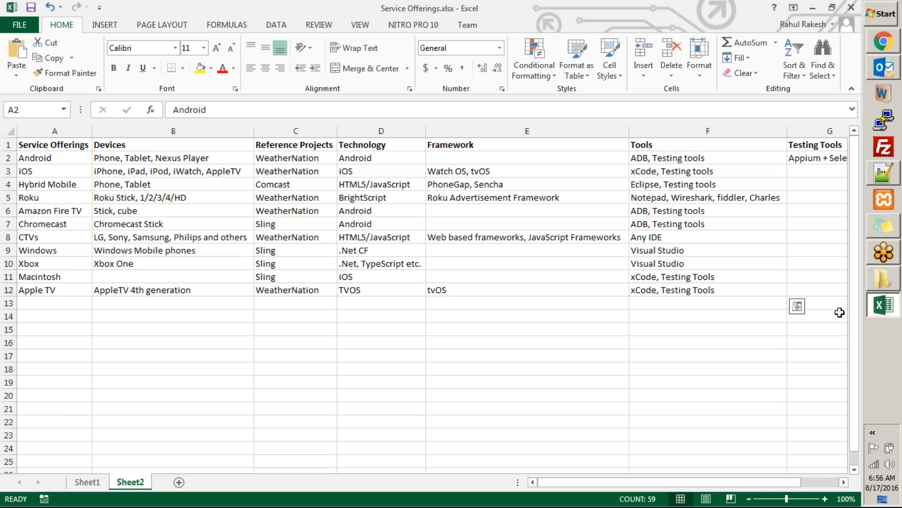
mouse_move(672, 487)
left_mouse_down()
mouse_move(692, 479)
mouse_move(848, 478)
mouse_move(506, 458)
mouse_move(788, 457)
mouse_move(517, 451)
left_mouse_up()
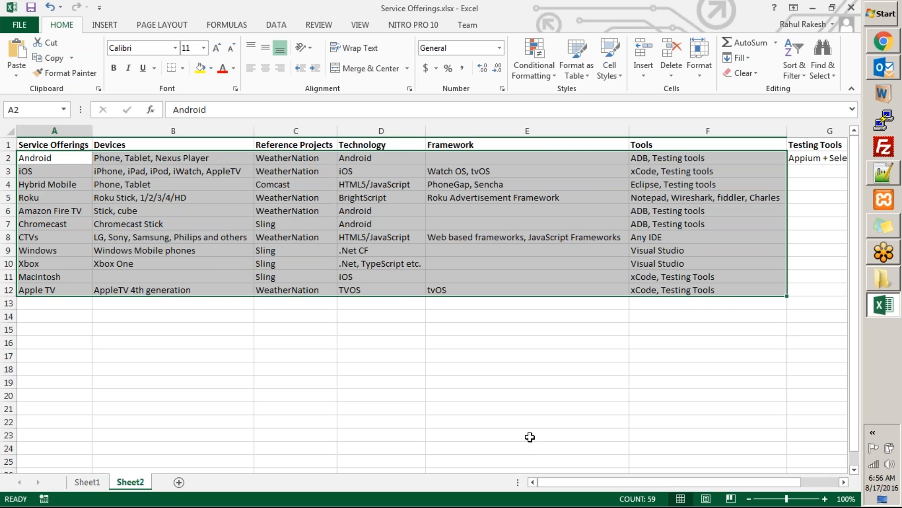
left_click(731, 19)
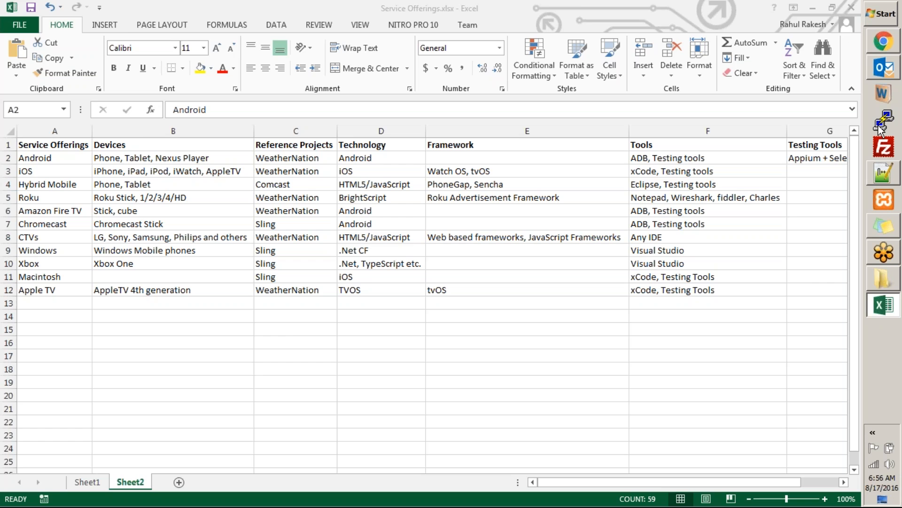
left_click(882, 41)
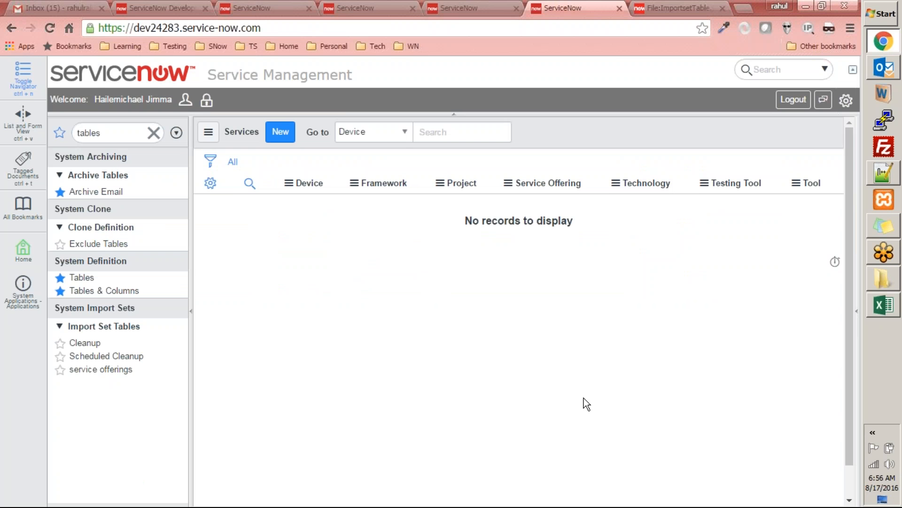
Step: Open Tables & Columns, find the Services [u_services] table and display its column names
left_click(123, 290)
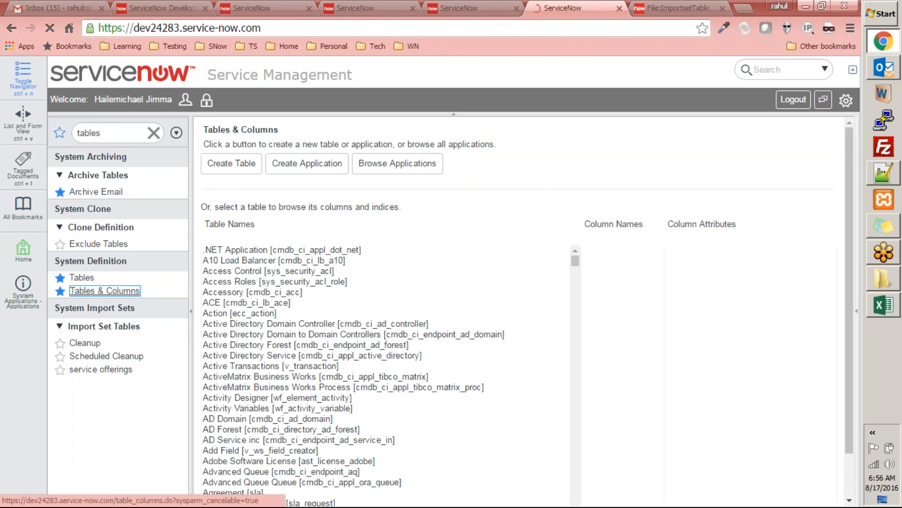
left_click(288, 293)
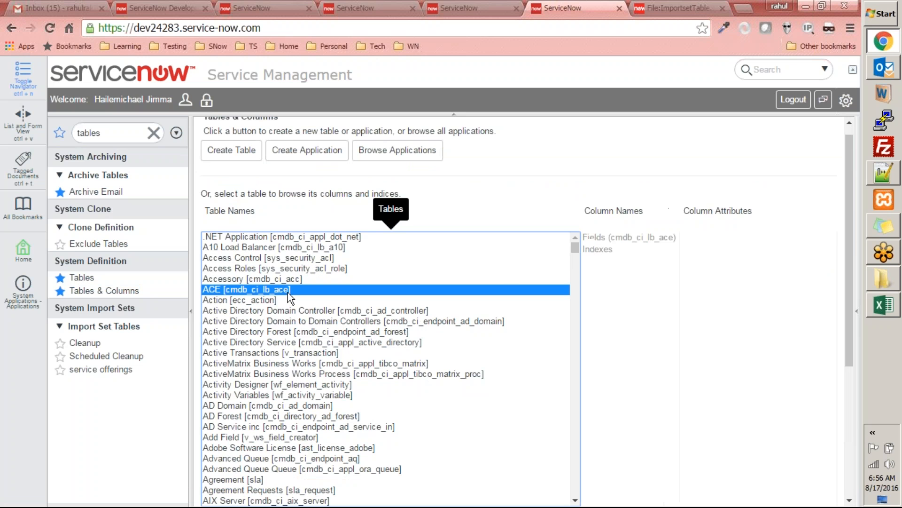
key("s")
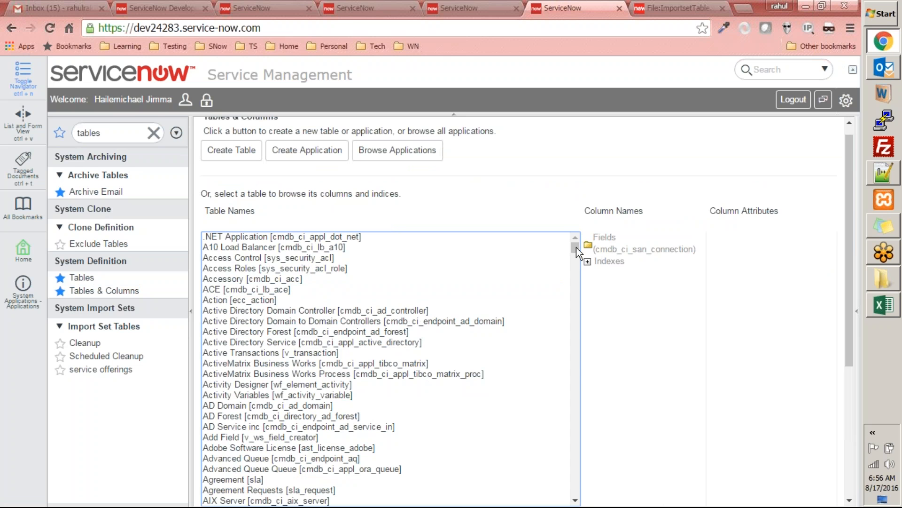
type("service")
left_click(577, 320)
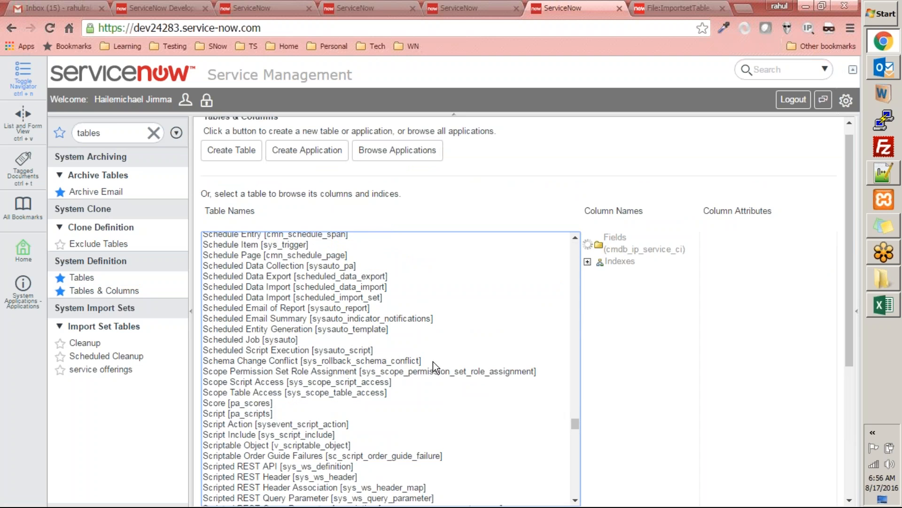
scroll(433, 362, "down", 8)
scroll(397, 331, "up", 7)
scroll(397, 330, "down", 8)
scroll(397, 331, "up", 3)
scroll(397, 331, "down", 4)
scroll(396, 330, "down", 2)
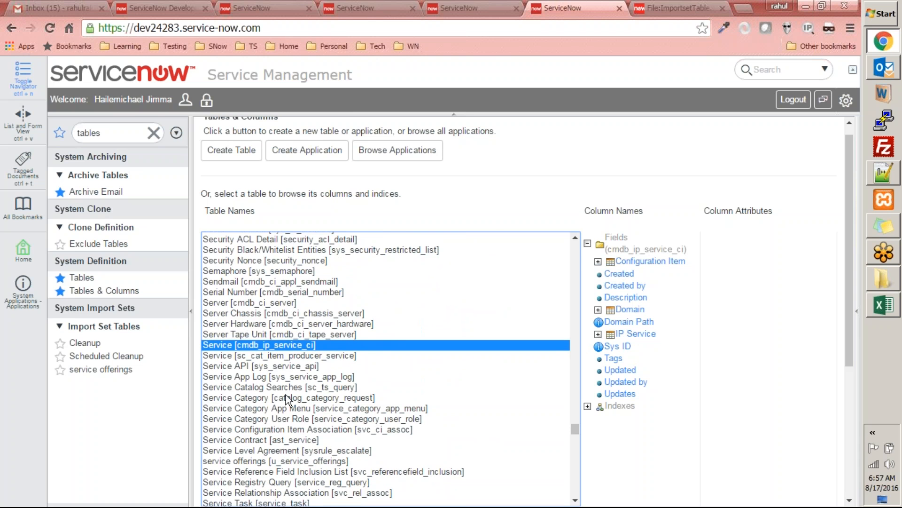
scroll(286, 397, "down", 2)
scroll(296, 402, "down", 2)
left_click(261, 404)
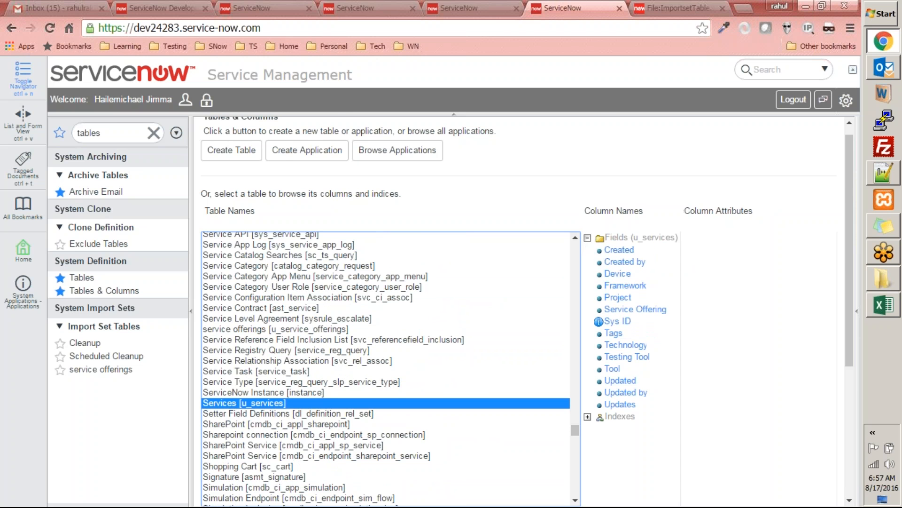
Step: Open the Services table definition and examine the types and maximum lengths of its columns
left_click_drag(848, 182, 854, 379)
left_click(226, 313)
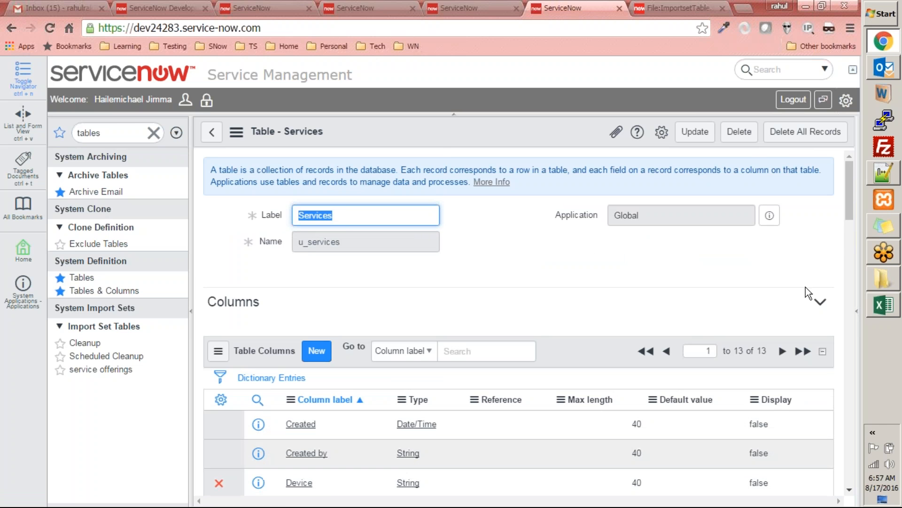
left_click_drag(850, 208, 851, 235)
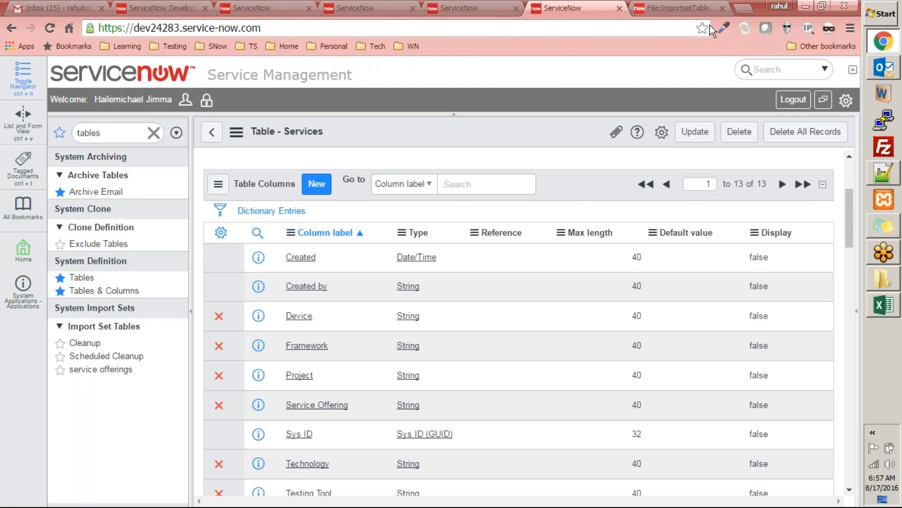
Step: Compare the Mapping Assist field pairs with the Services table columns and look over the service offerings record in the Data Viewer
left_click(478, 11)
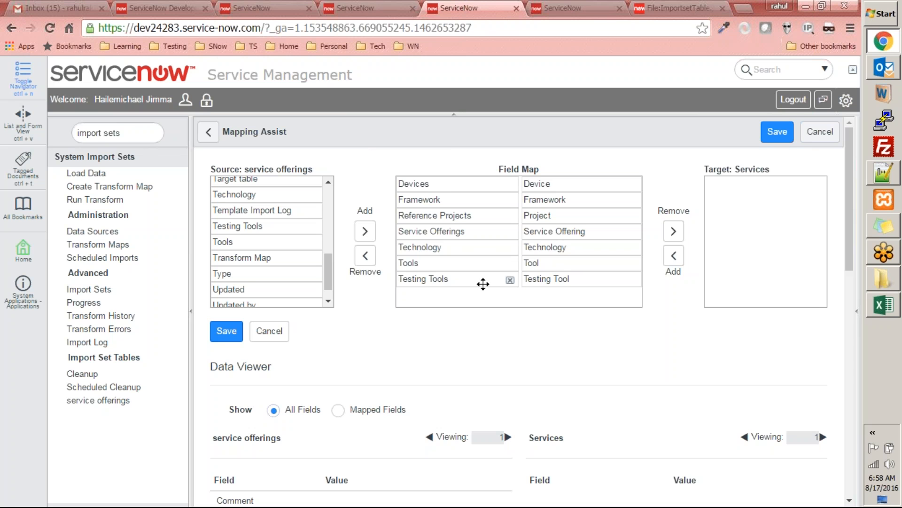
left_click(594, 8)
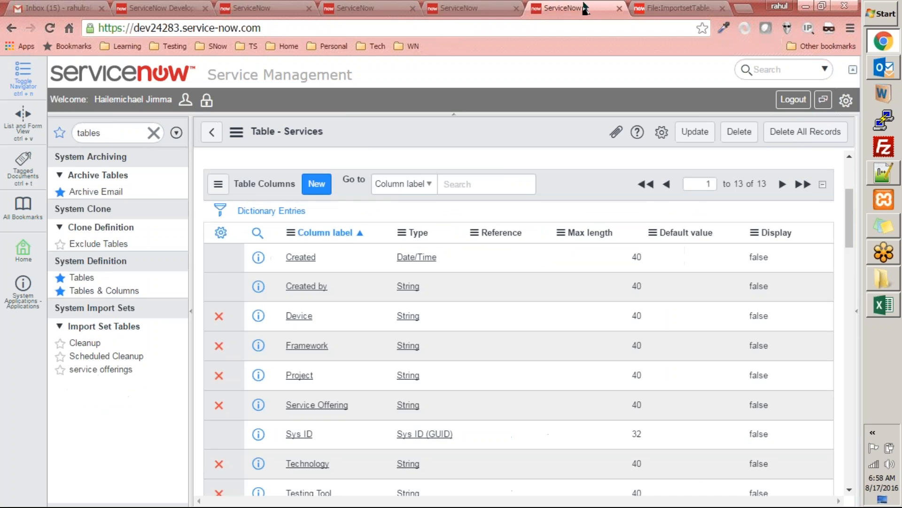
left_click(469, 8)
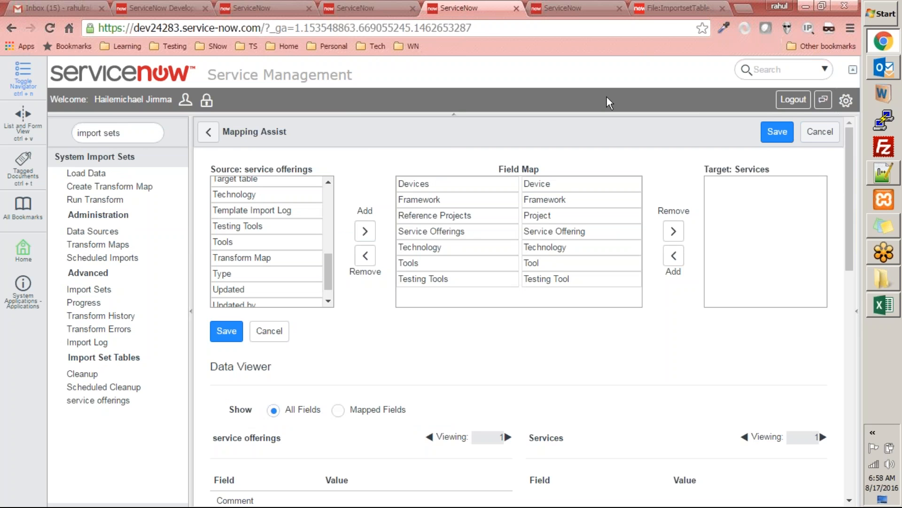
mouse_move(481, 206)
scroll(498, 367, "down", 4)
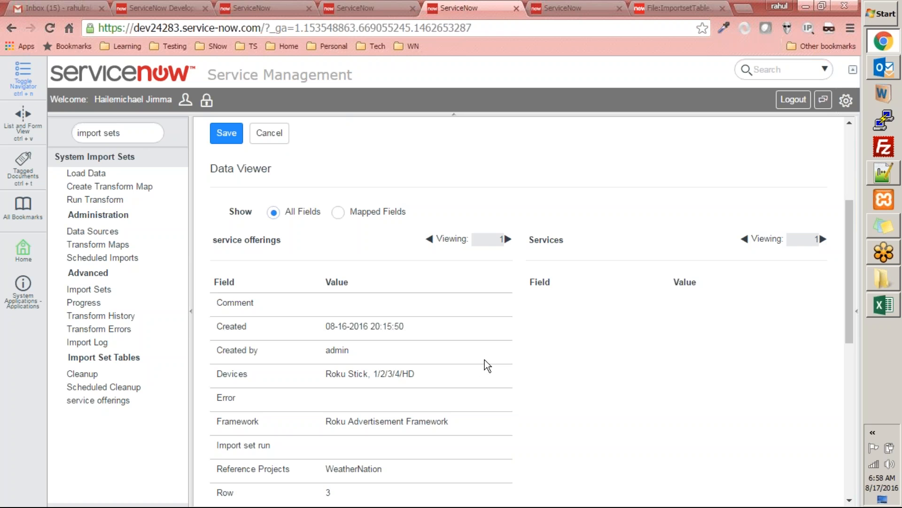
scroll(483, 359, "up", 4)
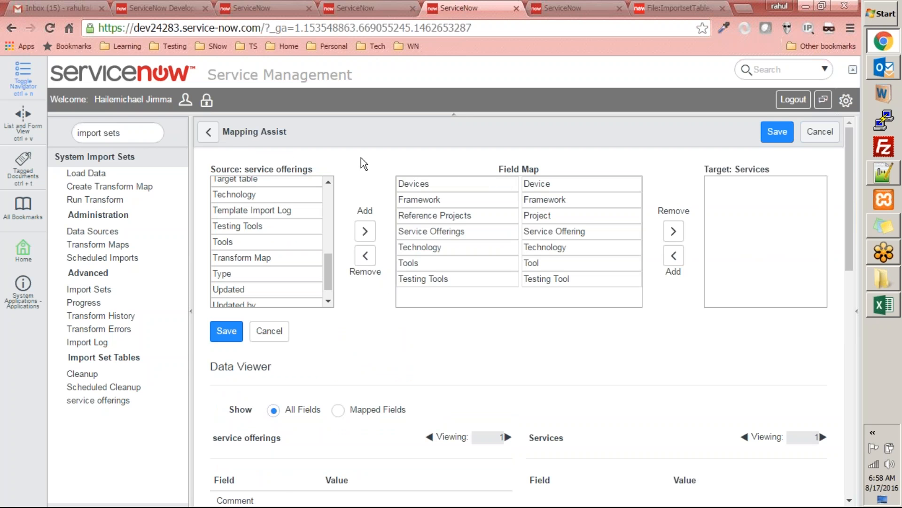
Step: Save the field mapping and review the Field Maps of the Service Offering Transformation map
left_click(226, 333)
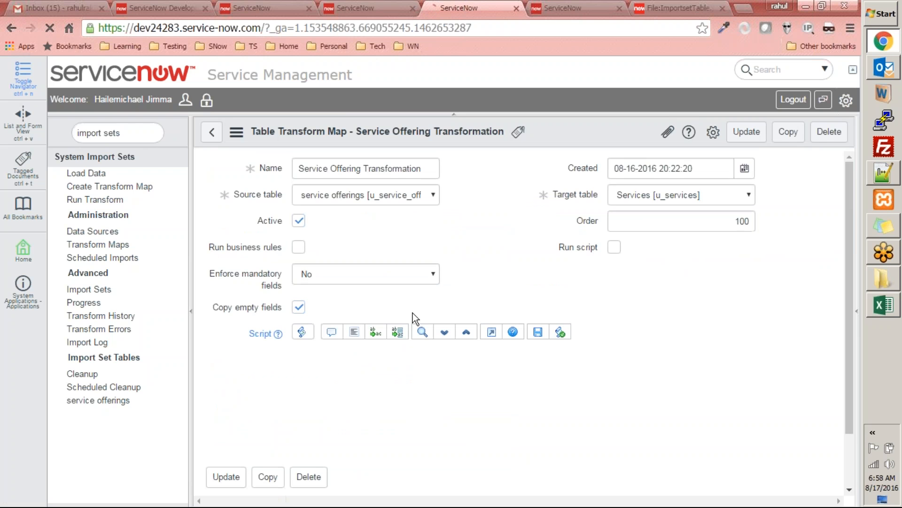
scroll(433, 337, "down", 8)
scroll(693, 417, "up", 7)
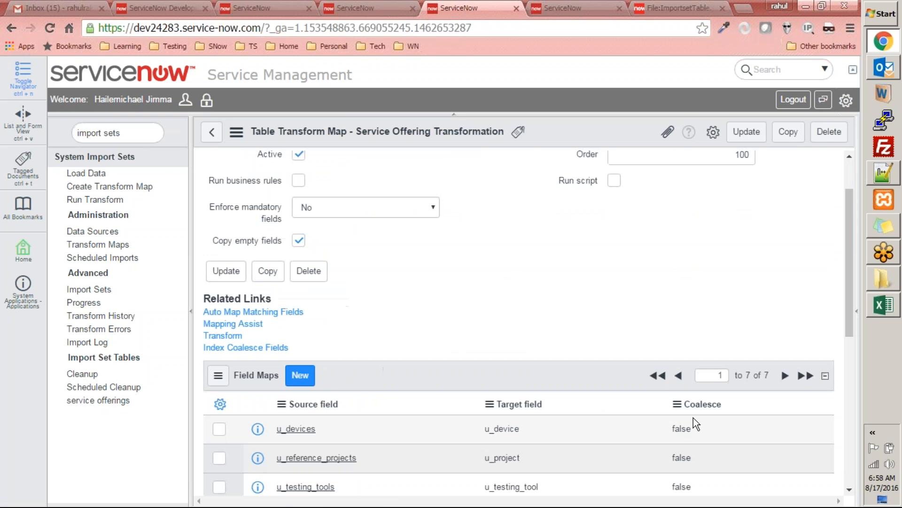
Step: Start a new transform script for the Service Offering Transformation map and look at its script area
scroll(693, 417, "down", 5)
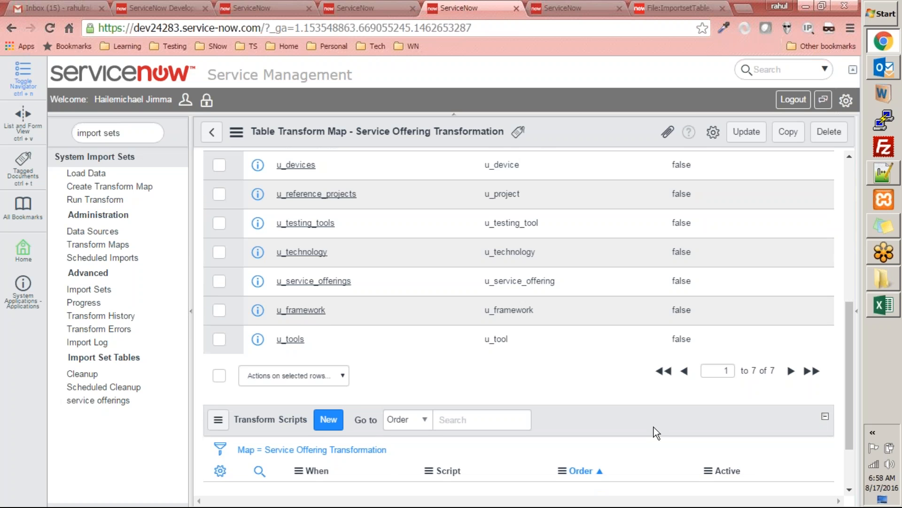
left_click(329, 418)
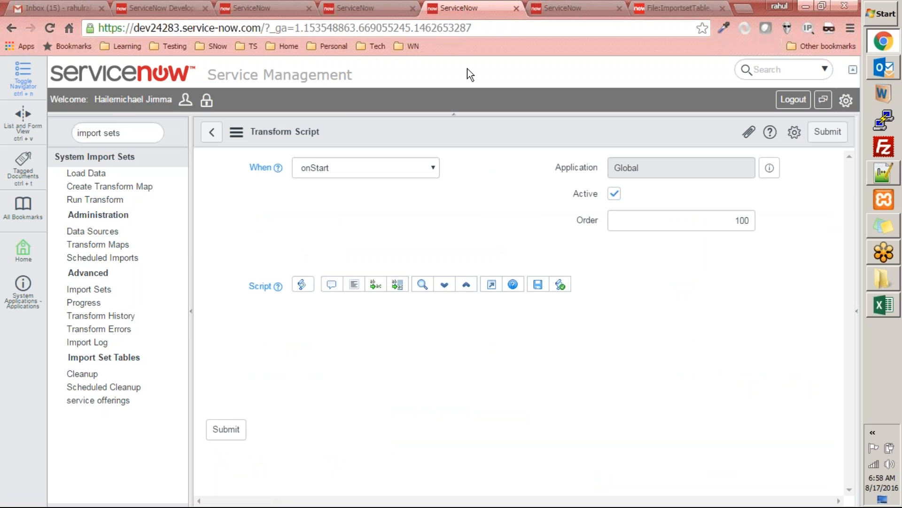
left_click(485, 341)
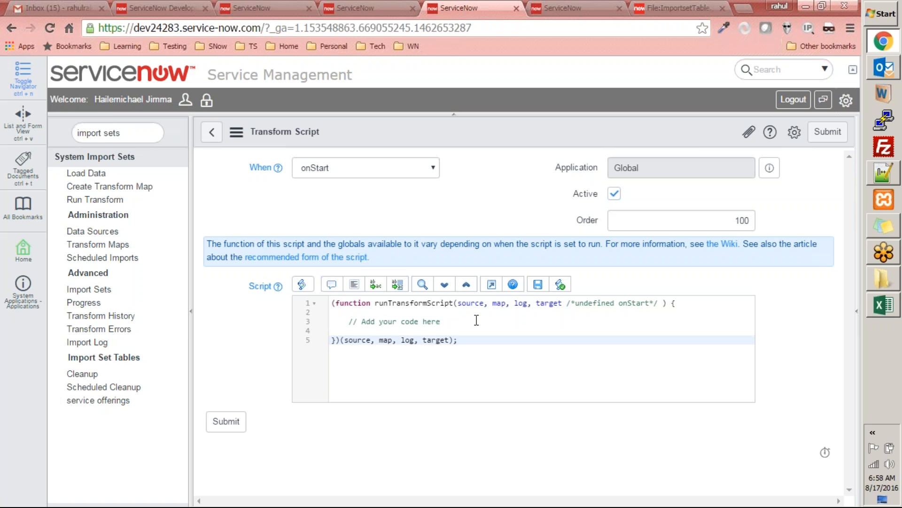
left_click(476, 320)
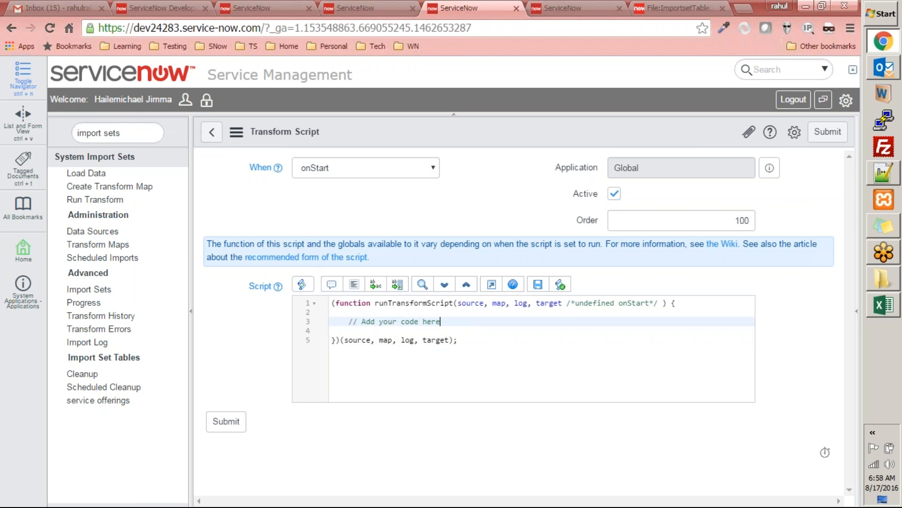
Step: Try the onBefore, onReject, onForeignInsert and onChoiceCreate run timings for the transform script, then return it to onStart
left_click(367, 167)
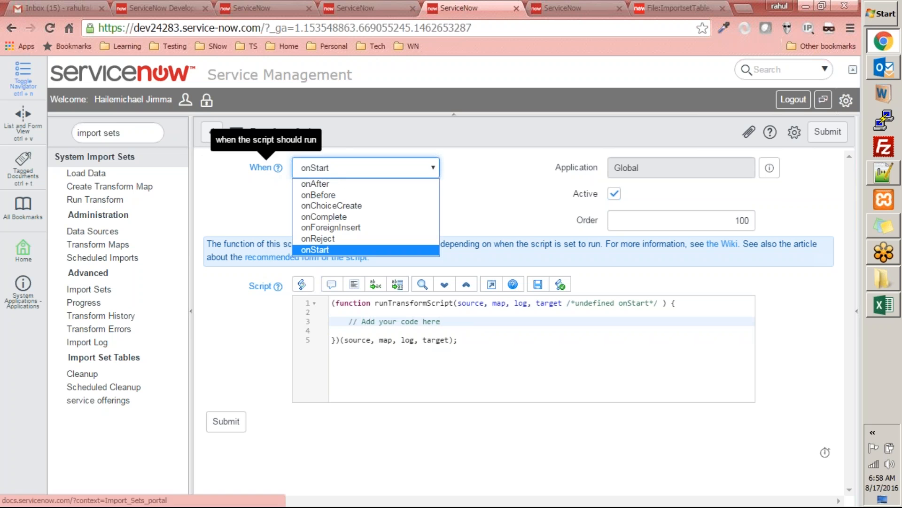
left_click(343, 194)
left_click(345, 172)
left_click(346, 238)
left_click(360, 170)
left_click(341, 228)
left_click(341, 173)
left_click(332, 204)
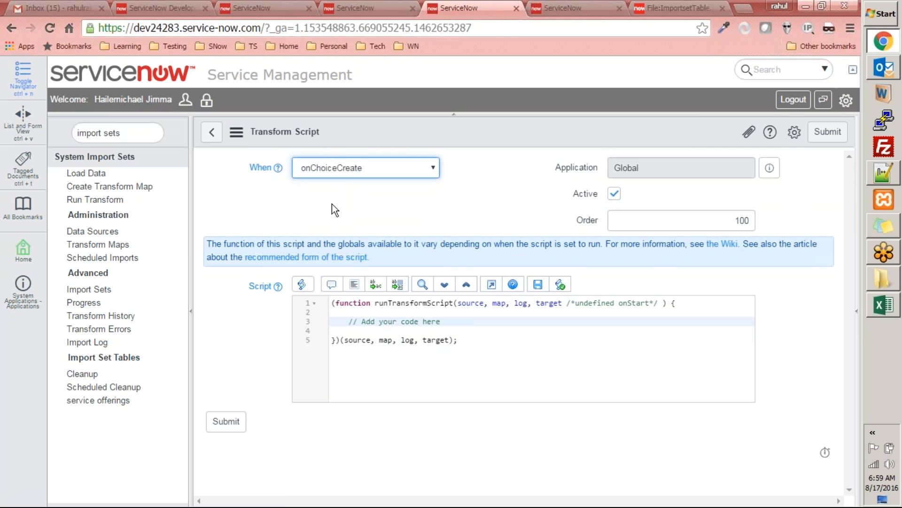
left_click(350, 167)
left_click(328, 251)
left_click(396, 166)
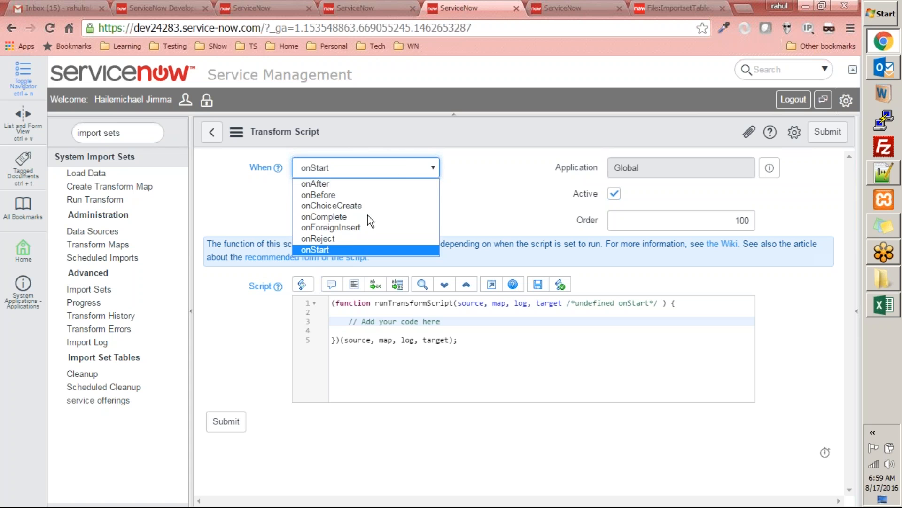
left_click(337, 248)
Step: Examine the default runTransformScript template and go back to the transform map without submitting the script
left_click_drag(466, 330, 266, 295)
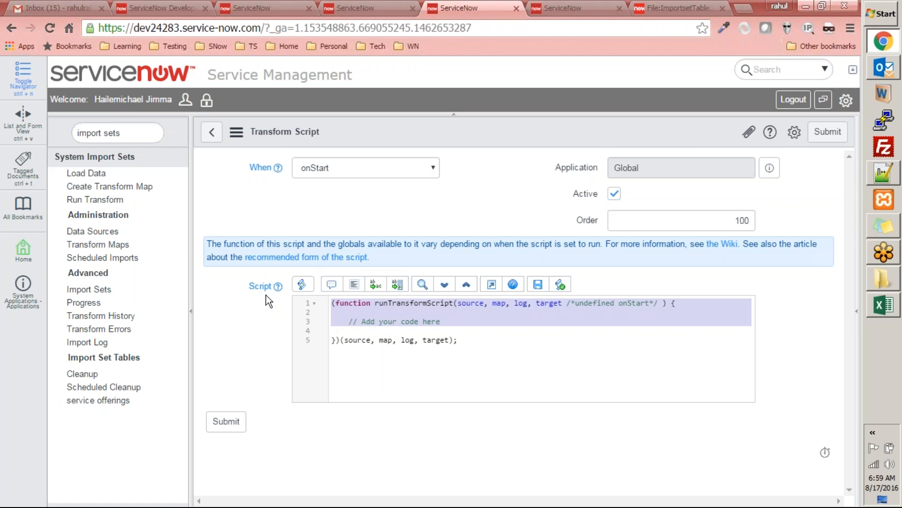
left_click(438, 372)
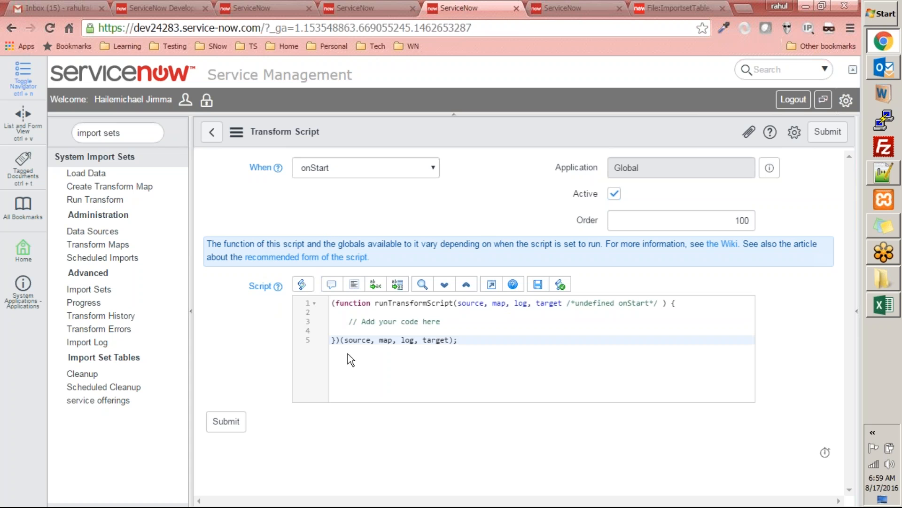
left_click(213, 138)
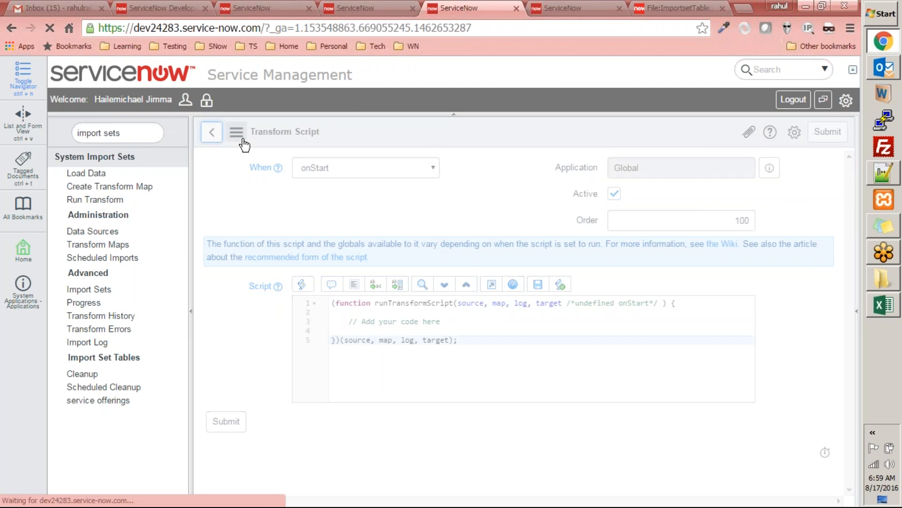
scroll(535, 416, "down", 6)
scroll(535, 415, "up", 5)
scroll(535, 413, "up", 1)
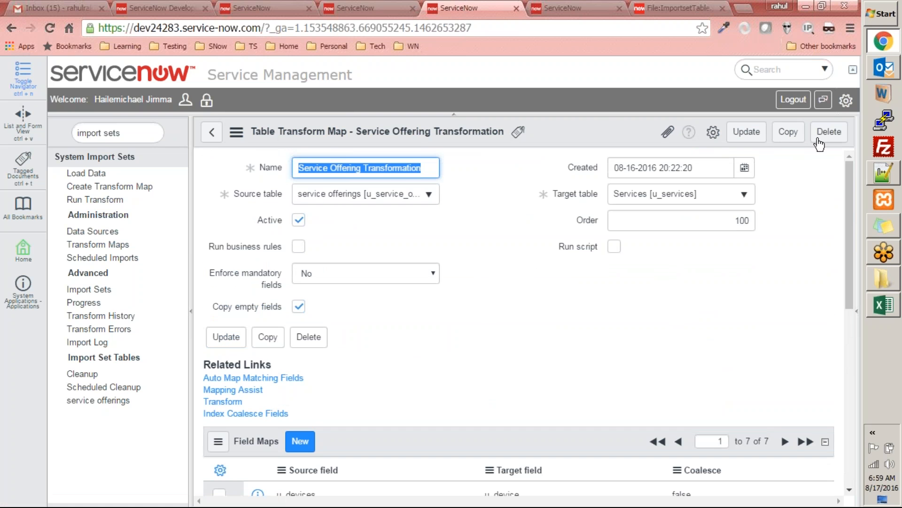
Step: Save the transform map, then reopen Service Offering Transformation from the list of transform maps
left_click(747, 132)
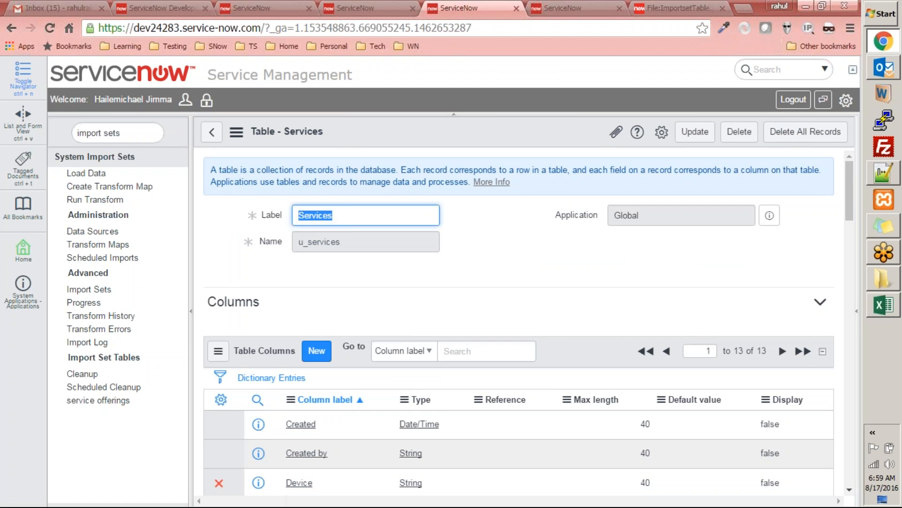
left_click(113, 244)
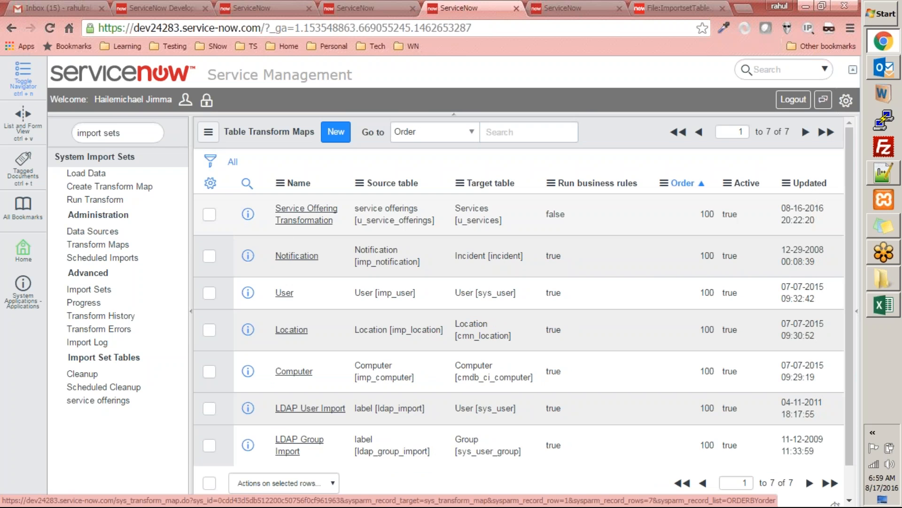
left_click(306, 214)
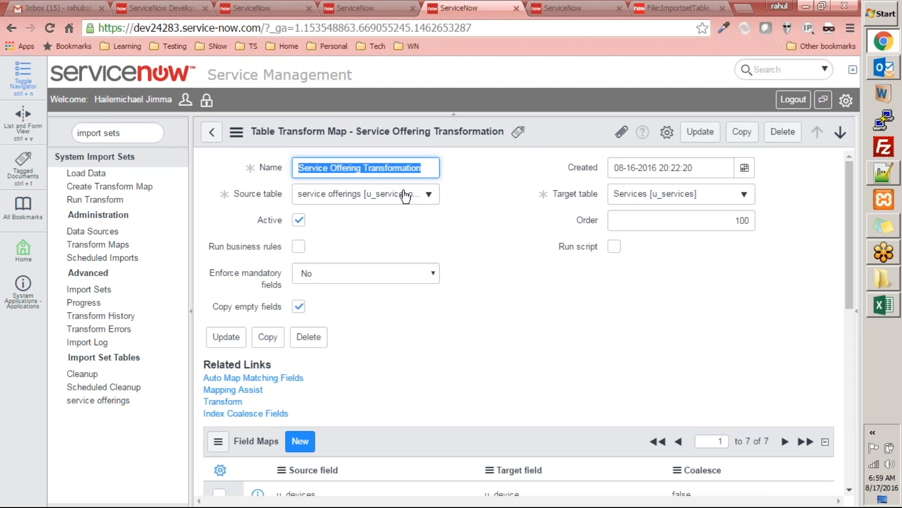
scroll(229, 413, "down", 3)
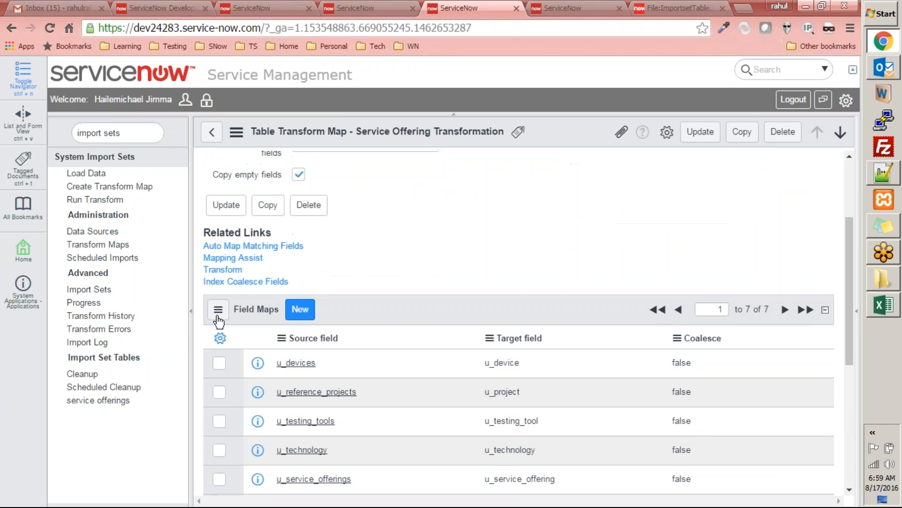
scroll(230, 282, "up", 3)
Step: In the browser tab with the Services table definition, open the table's record list with u_services.list
left_click(588, 8)
double_click(111, 135)
type("u_services.l")
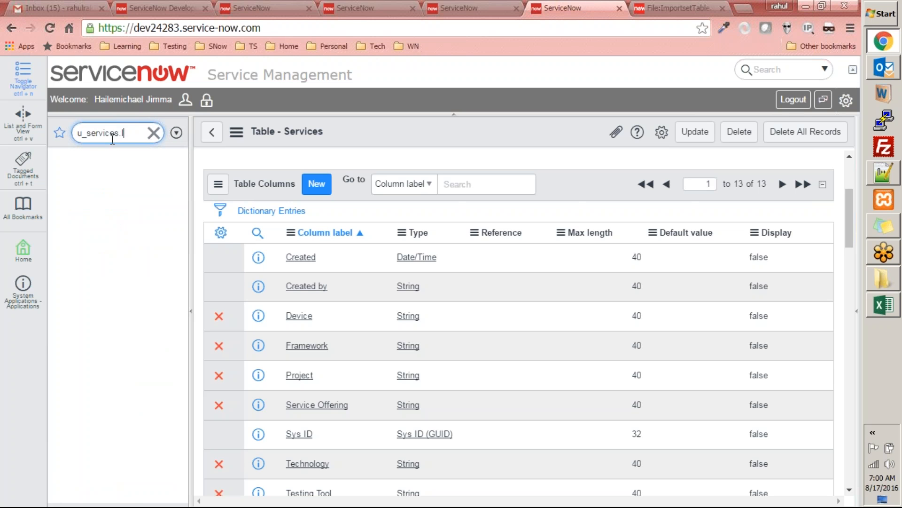
type("ist")
key("Return")
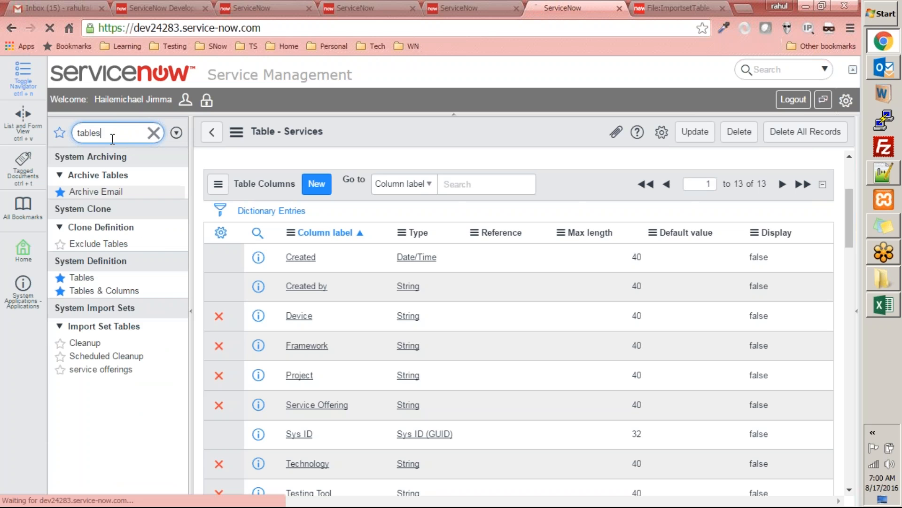
Step: Return to the transform map and transform import set ISET0010001 with the Service Offering Transformation map
left_click(472, 9)
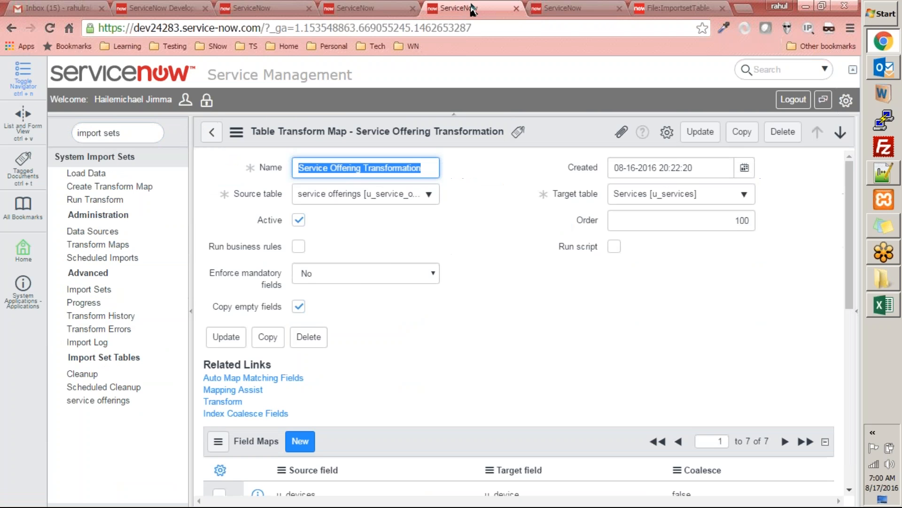
left_click(226, 402)
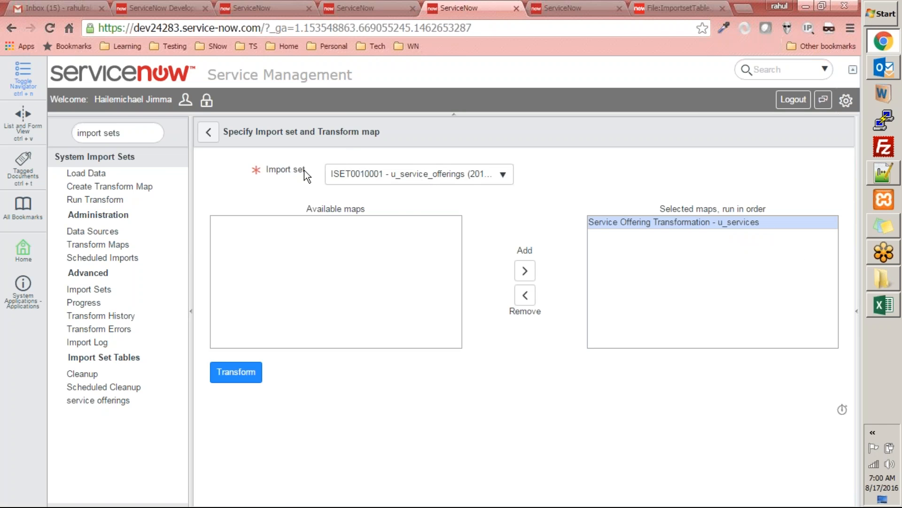
left_click(396, 180)
left_click(396, 230)
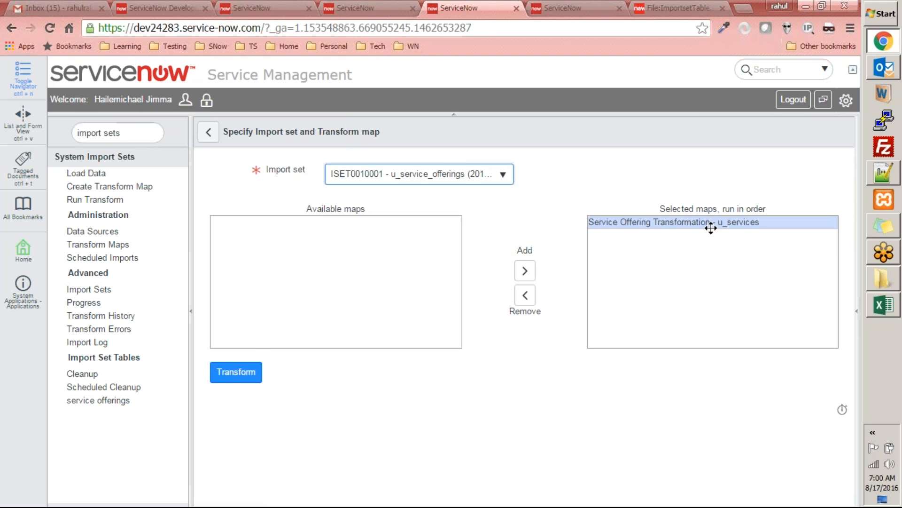
left_click(244, 376)
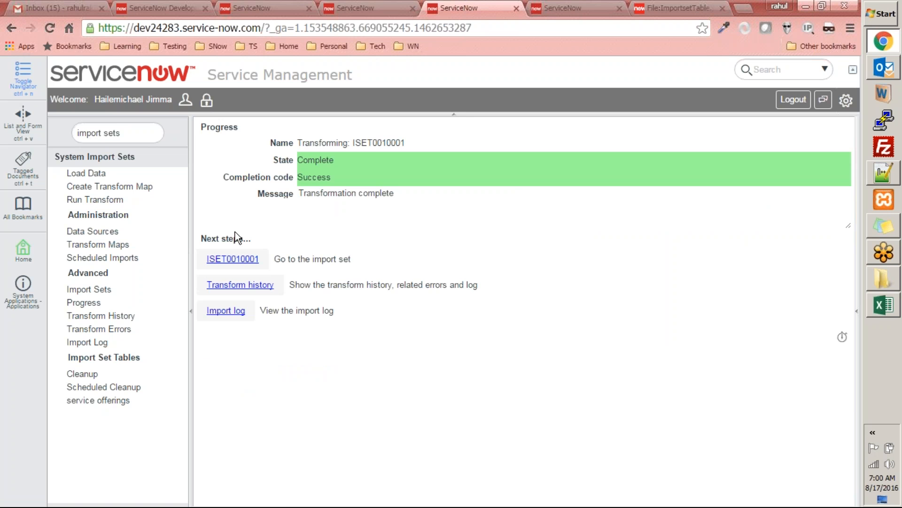
Step: Open import set ISET0010001 in a new browser tab and review its details and import set runs
right_click(244, 260)
left_click(263, 266)
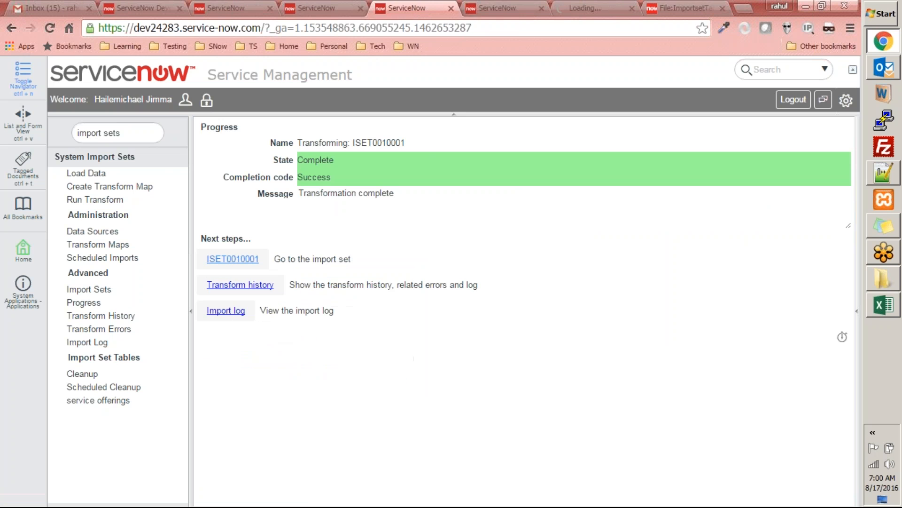
left_click(581, 7)
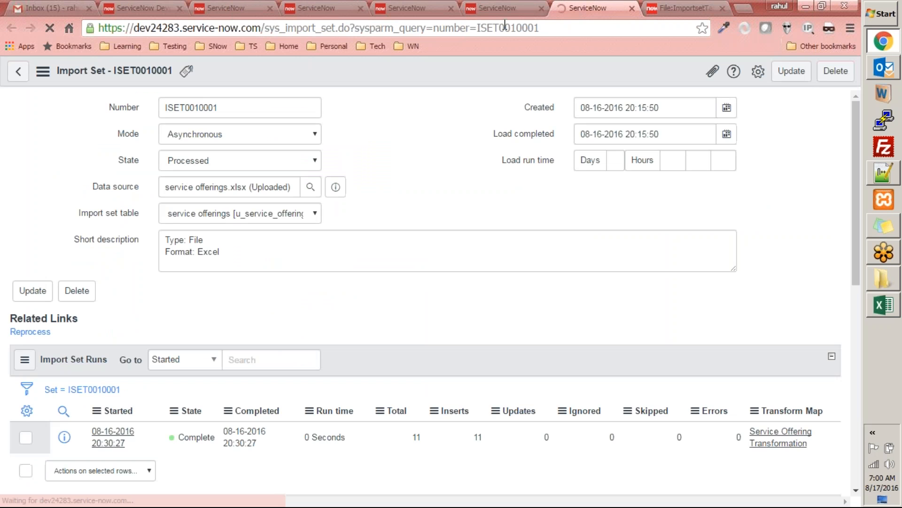
scroll(438, 287, "down", 8)
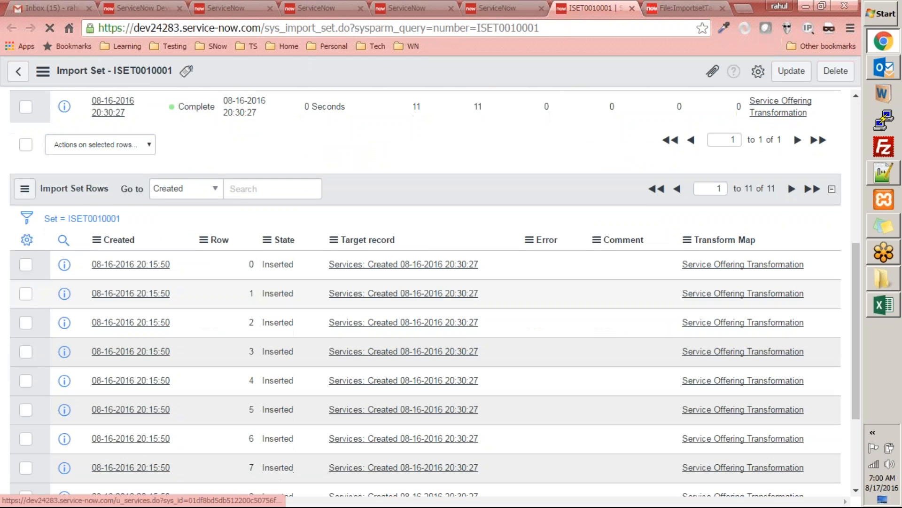
scroll(433, 298, "down", 3)
scroll(419, 303, "up", 6)
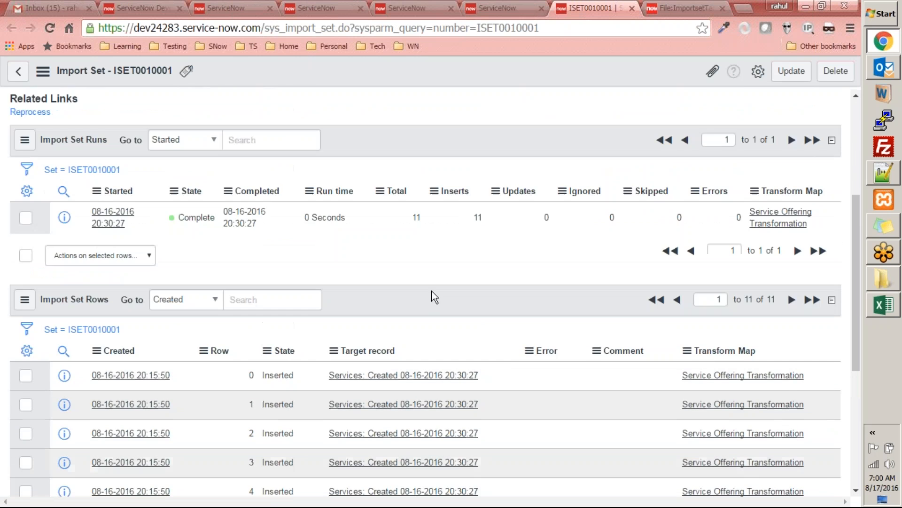
scroll(419, 303, "up", 4)
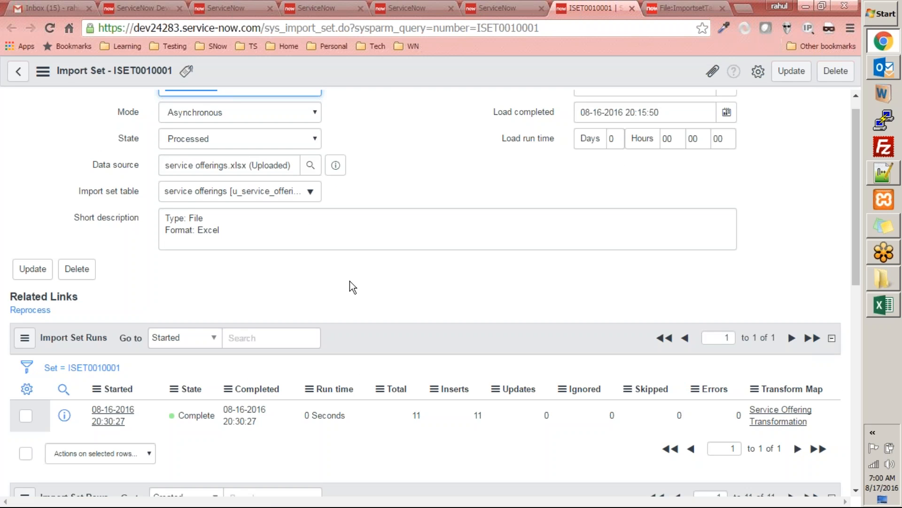
scroll(279, 290, "up", 1)
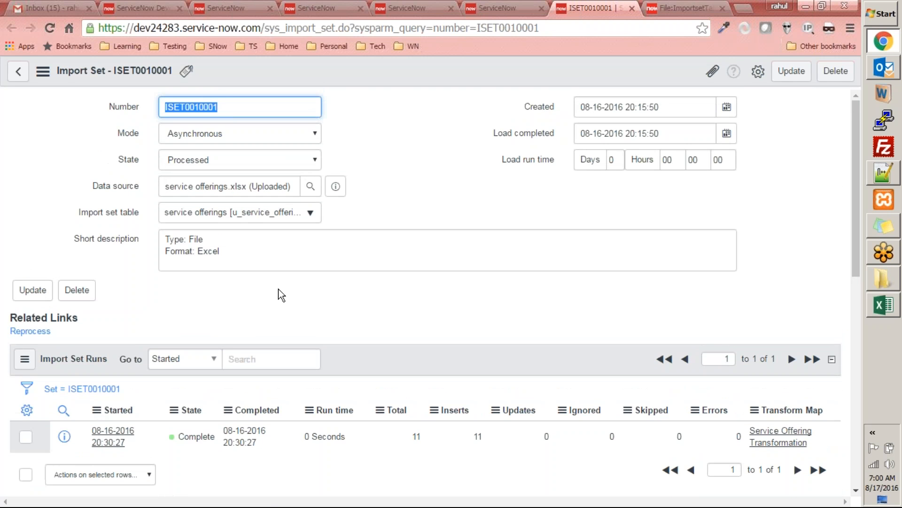
Step: Examine the import set rows of ISET0010001, checking their state, target record and transform map
scroll(54, 379, "down", 2)
scroll(54, 379, "up", 2)
scroll(21, 264, "down", 8)
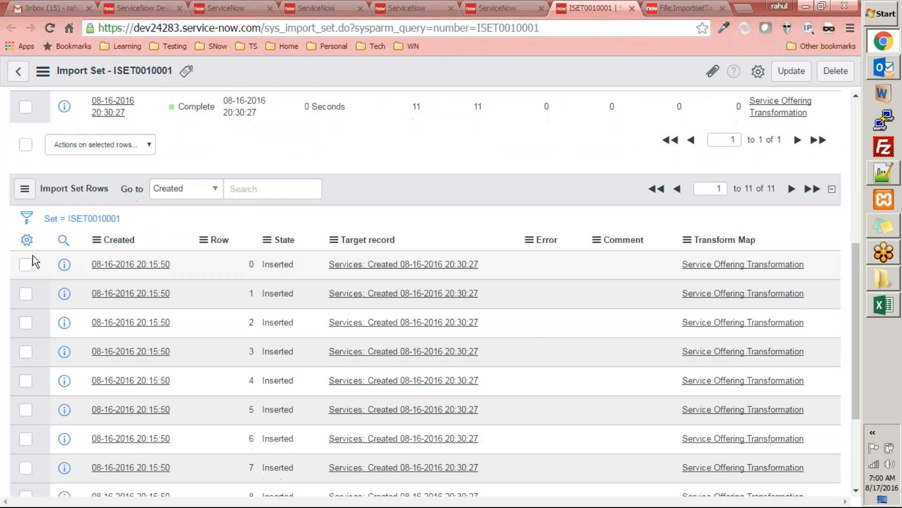
scroll(32, 255, "down", 3)
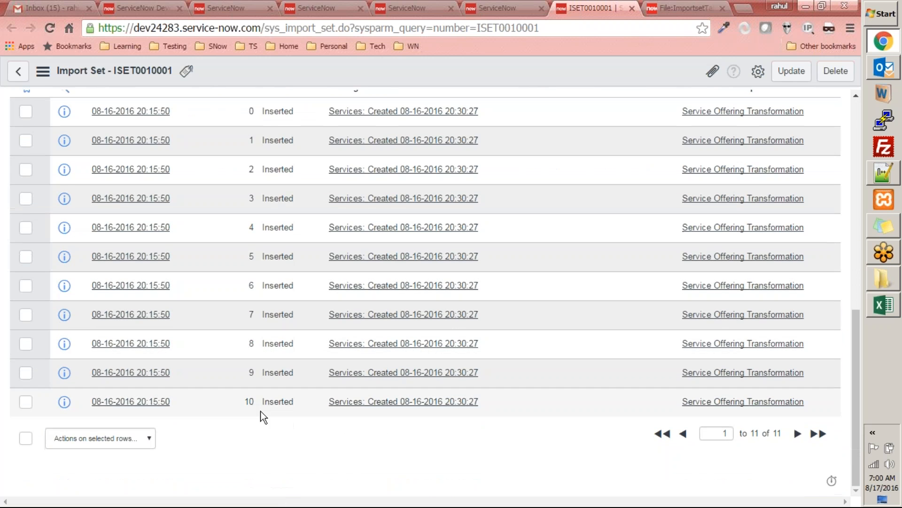
scroll(282, 369, "up", 4)
scroll(646, 360, "down", 3)
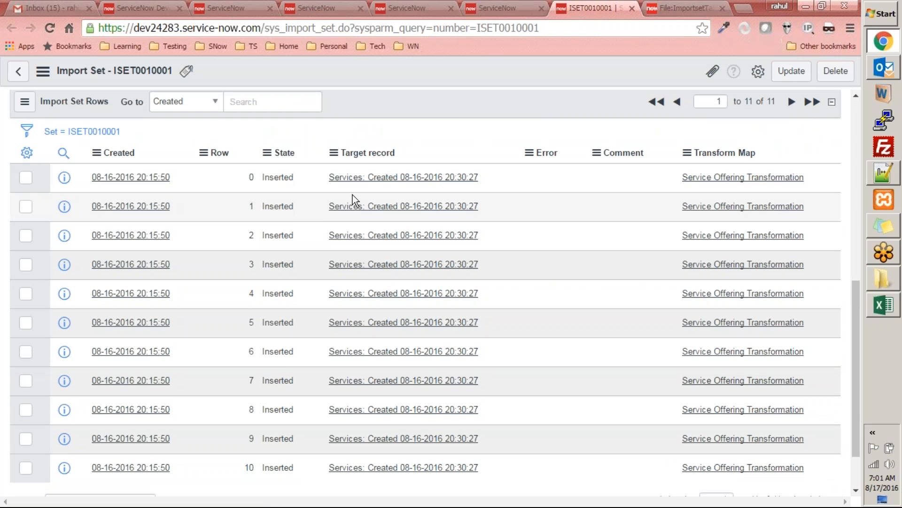
scroll(519, 363, "down", 2)
Step: Open the import log from the transform progress page in a new browser tab and review its messages
left_click(506, 8)
left_click(395, 8)
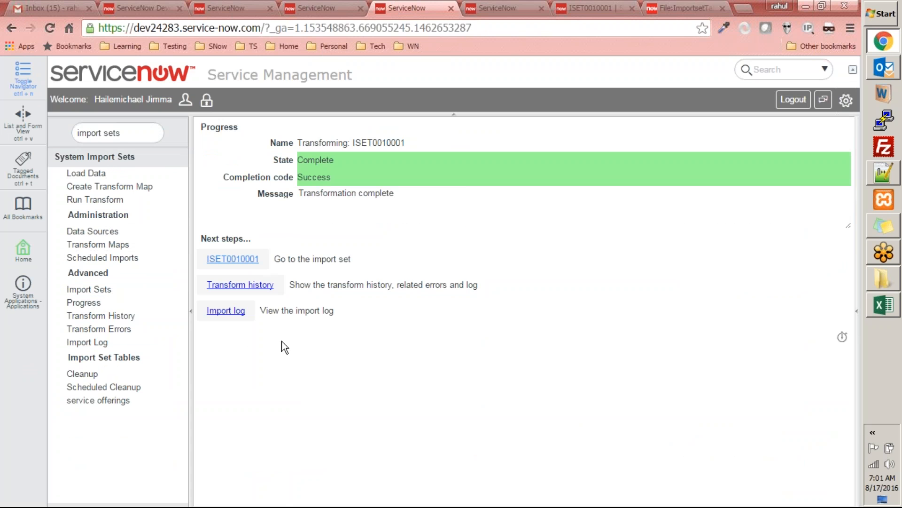
right_click(224, 312)
left_click(248, 321)
left_click(611, 8)
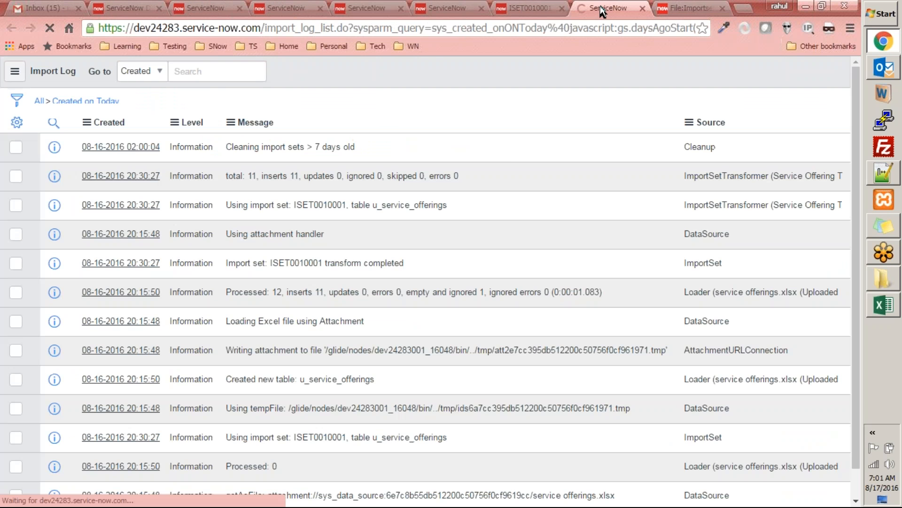
scroll(689, 195, "down", 1)
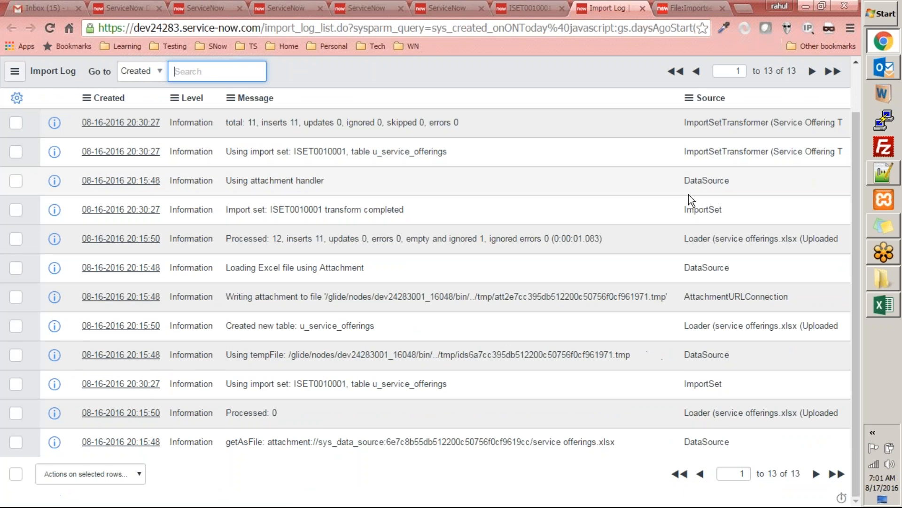
scroll(689, 194, "up", 1)
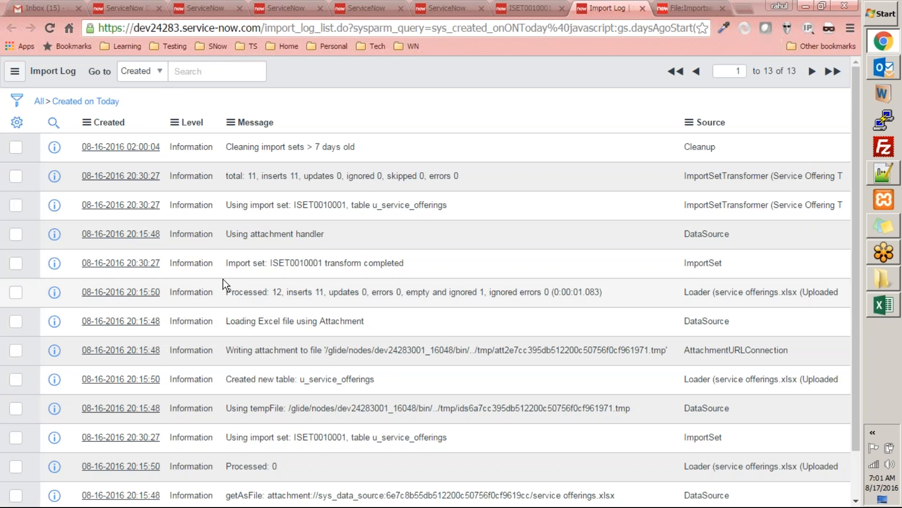
scroll(317, 215, "down", 2)
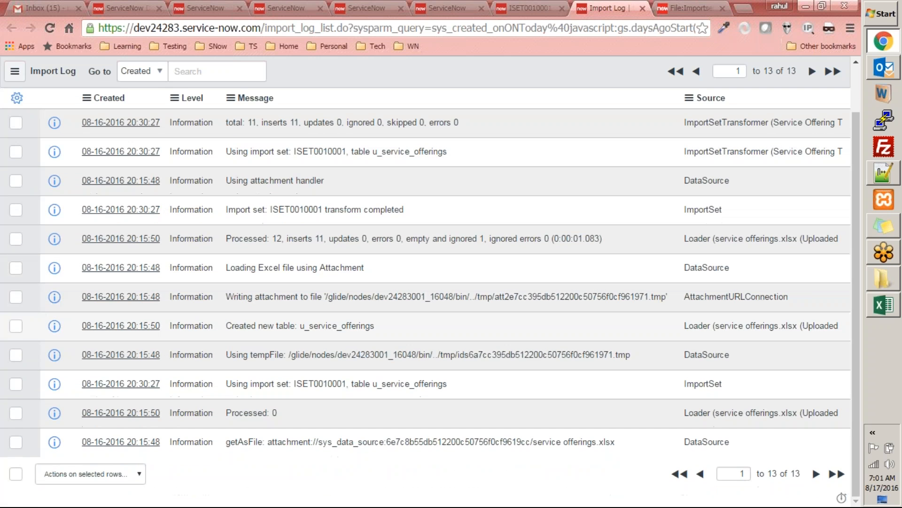
Step: Review today's import log messages, then open the cleanup entry and browse the log file entries around its time
scroll(362, 358, "up", 2)
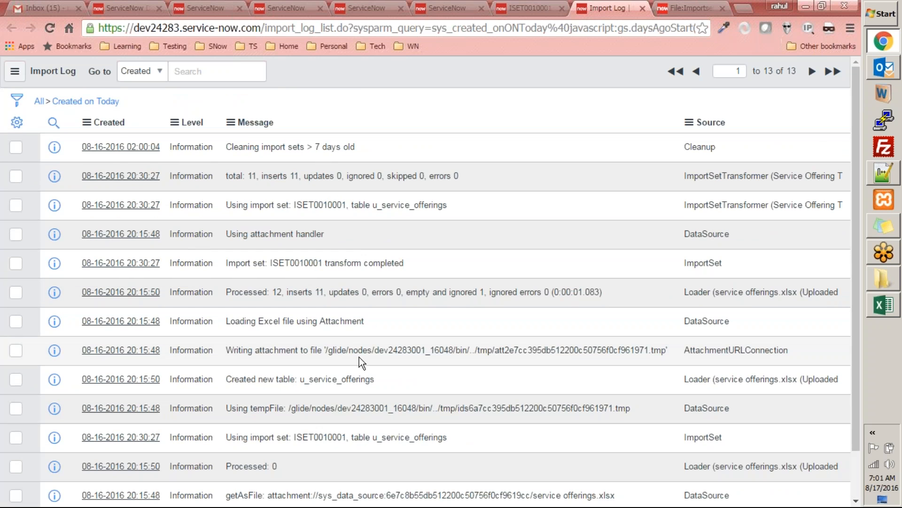
scroll(241, 390, "down", 2)
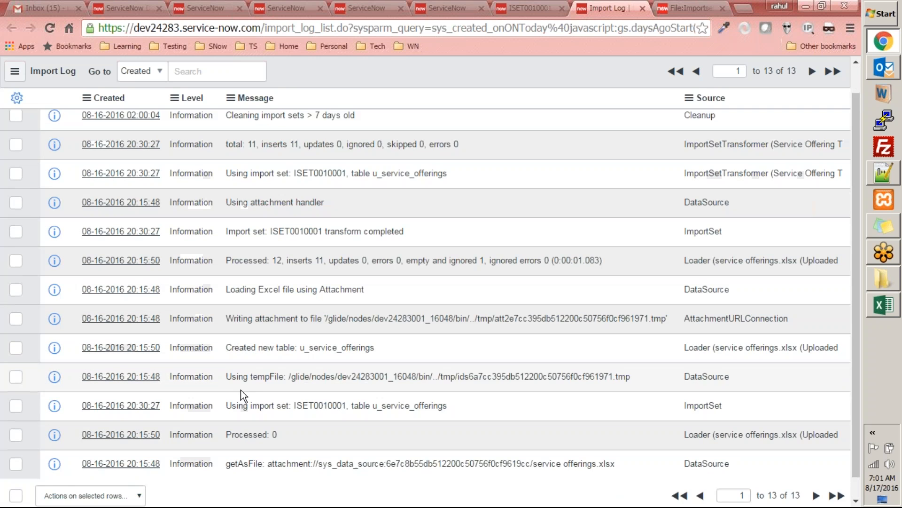
scroll(212, 108, "up", 2)
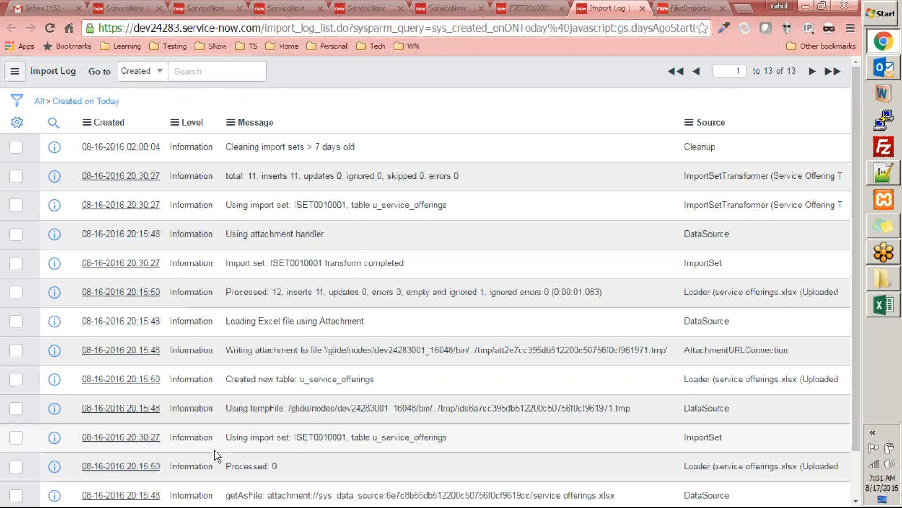
left_click(817, 71)
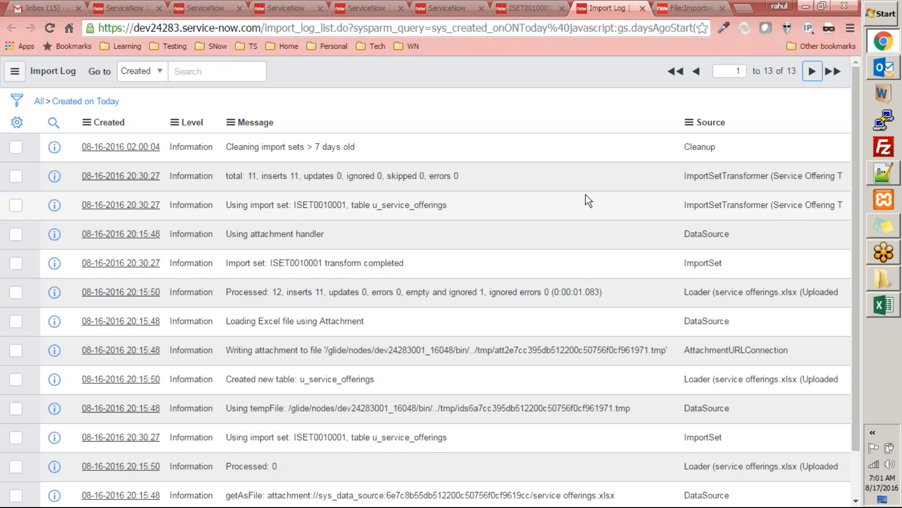
left_click(143, 149)
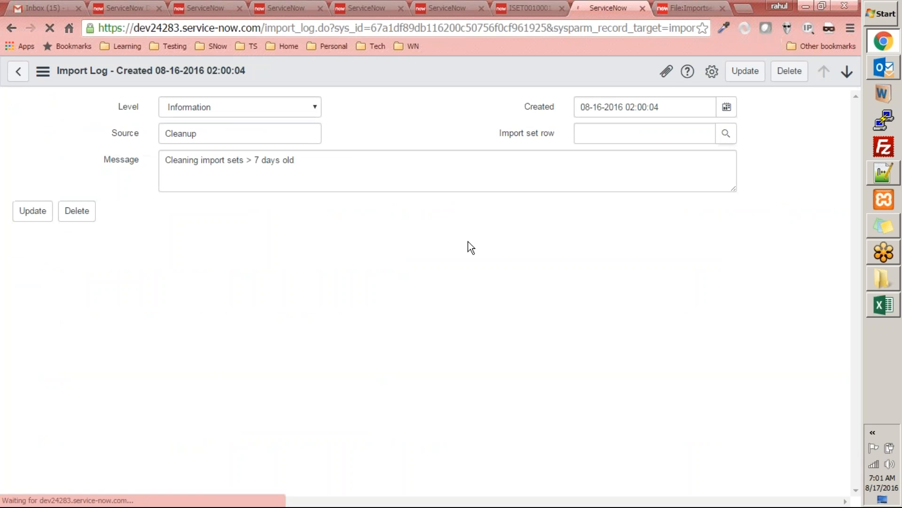
left_click(47, 253)
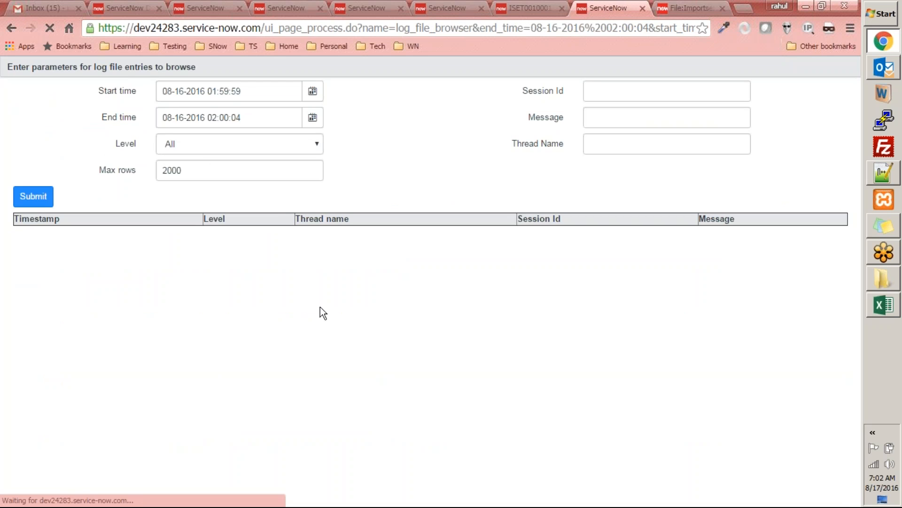
Step: Close the import log and import set tabs, then reload the Services list and examine its records
left_click(641, 8)
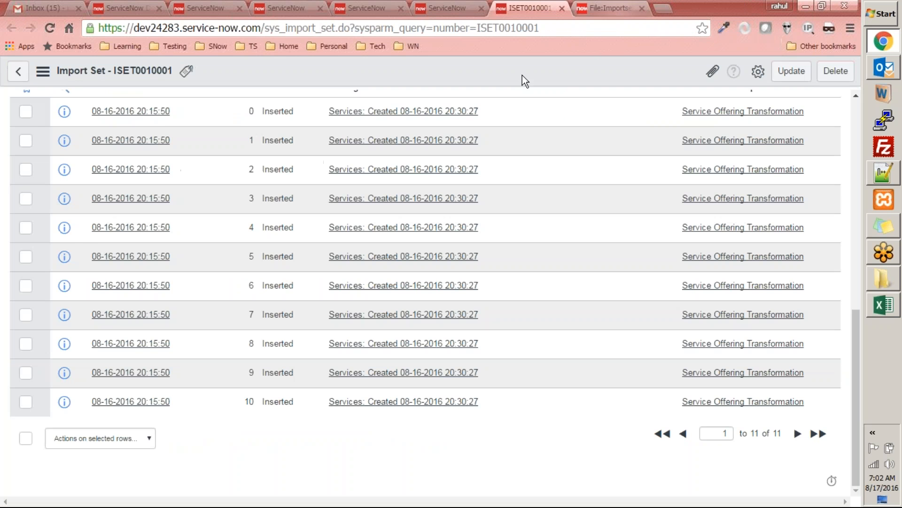
left_click(561, 8)
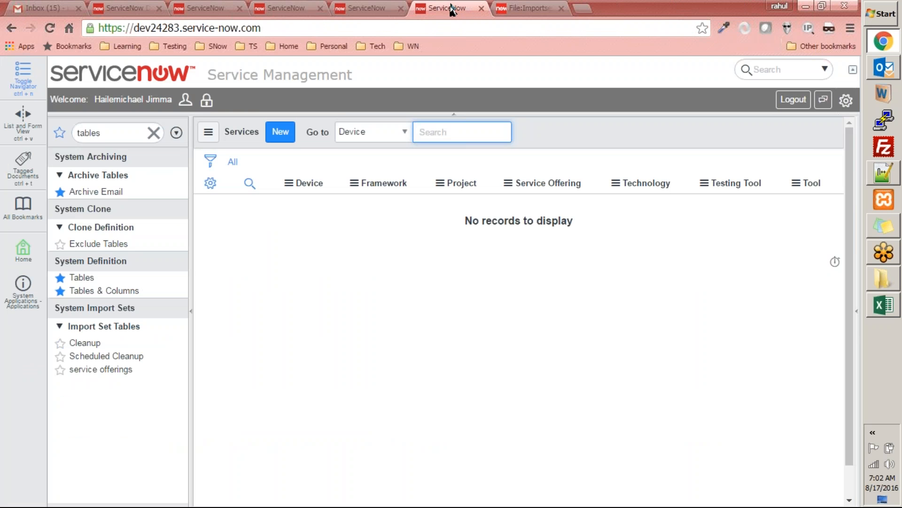
left_click(471, 8)
left_click(555, 8)
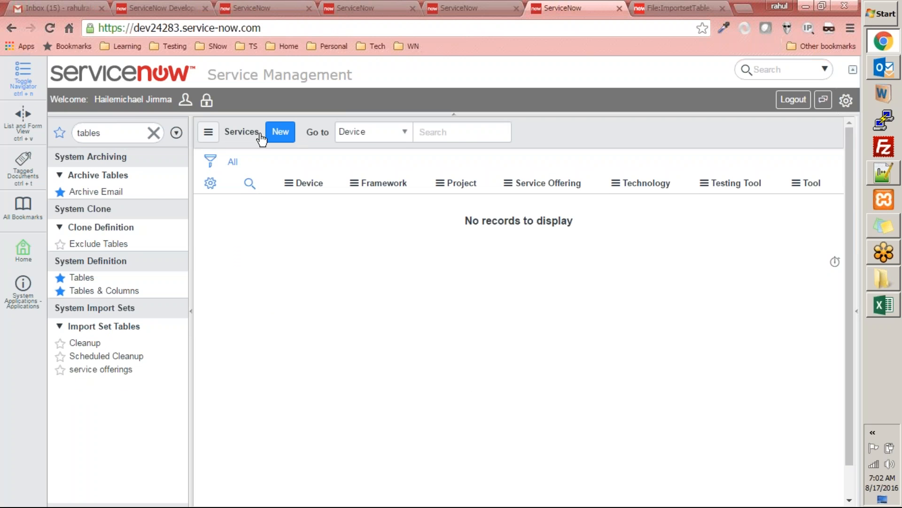
right_click(545, 128)
mouse_move(562, 184)
left_click(565, 199)
scroll(489, 351, "down", 5)
scroll(503, 356, "up", 5)
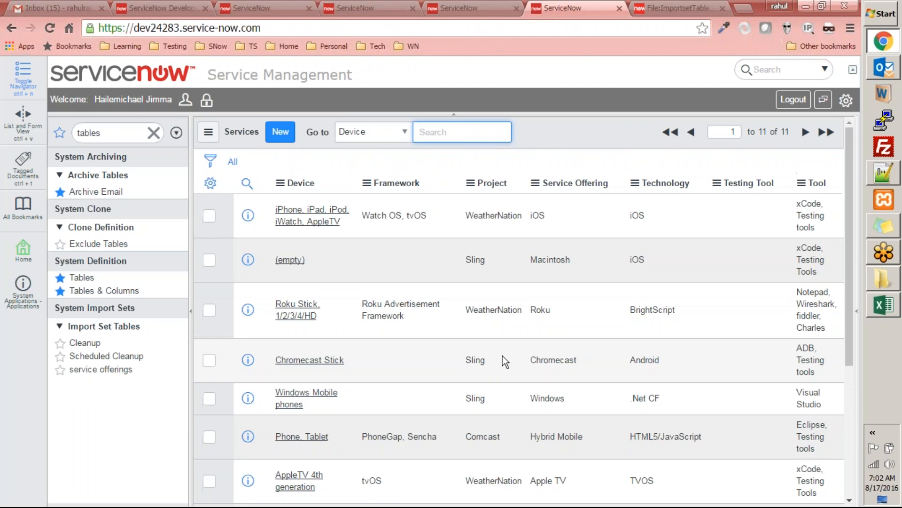
Step: Open the Services table list with u_services.list in the navigator filter and look through the records
left_click(116, 137)
double_click(117, 137)
type("u_s")
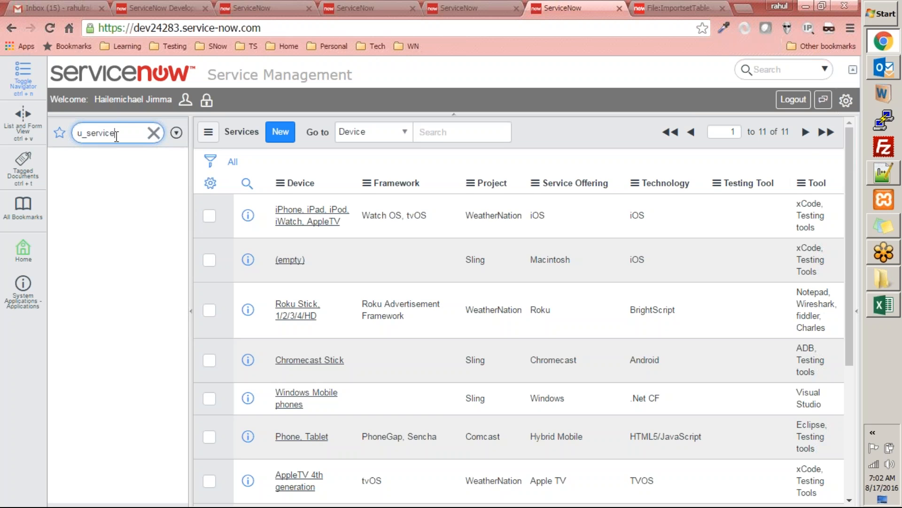
type("ervices.list")
key("Return")
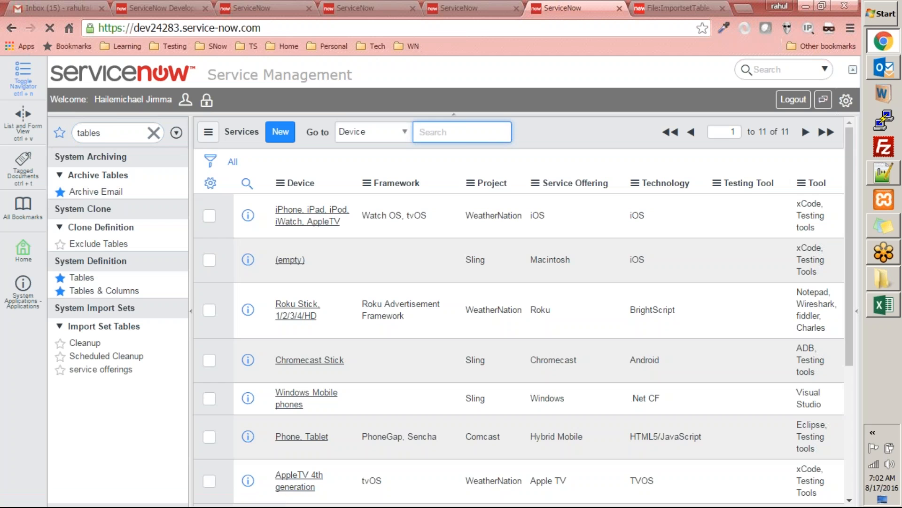
scroll(598, 227, "down", 5)
scroll(599, 228, "up", 5)
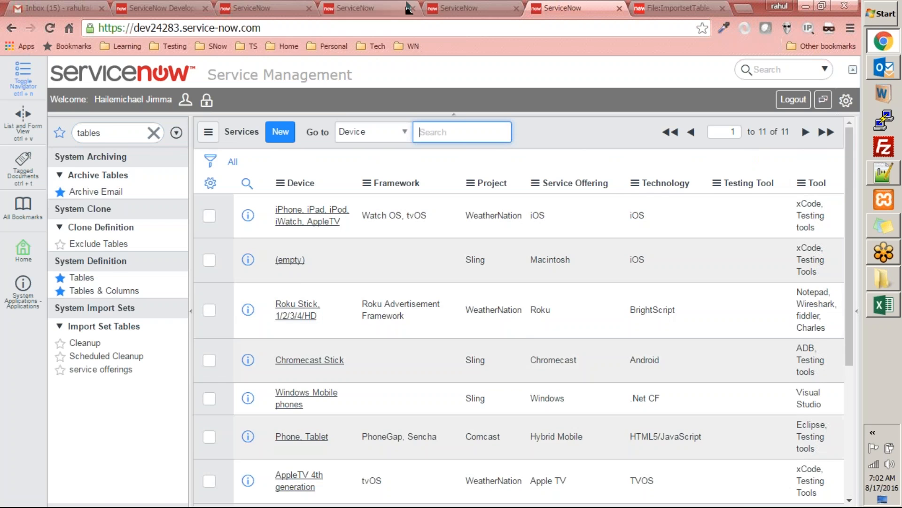
Step: Clean up the service offerings [u_service_offerings] import set table, deleting only its data plus the related transform maps
left_click(451, 8)
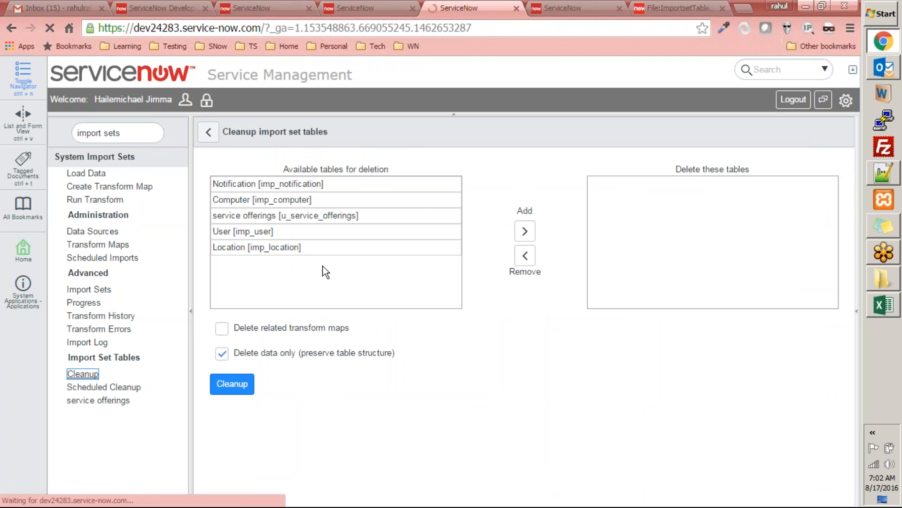
left_click(227, 221)
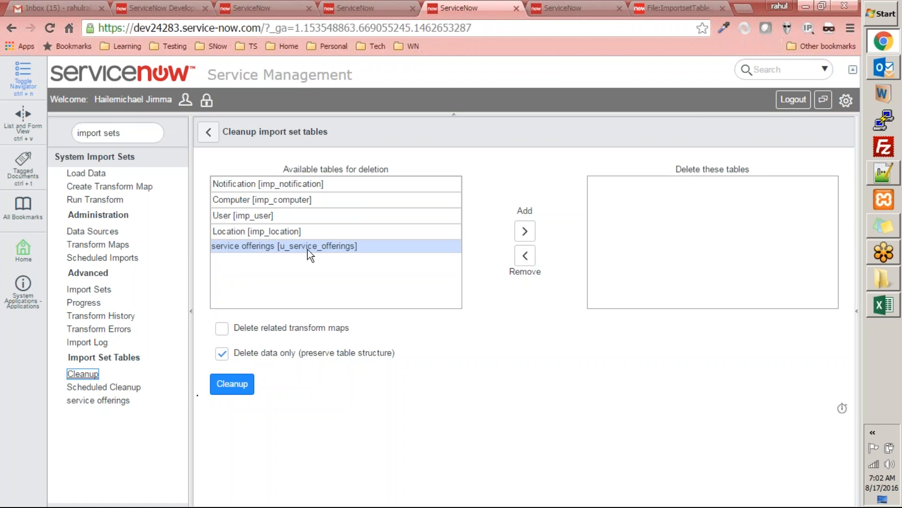
double_click(425, 248)
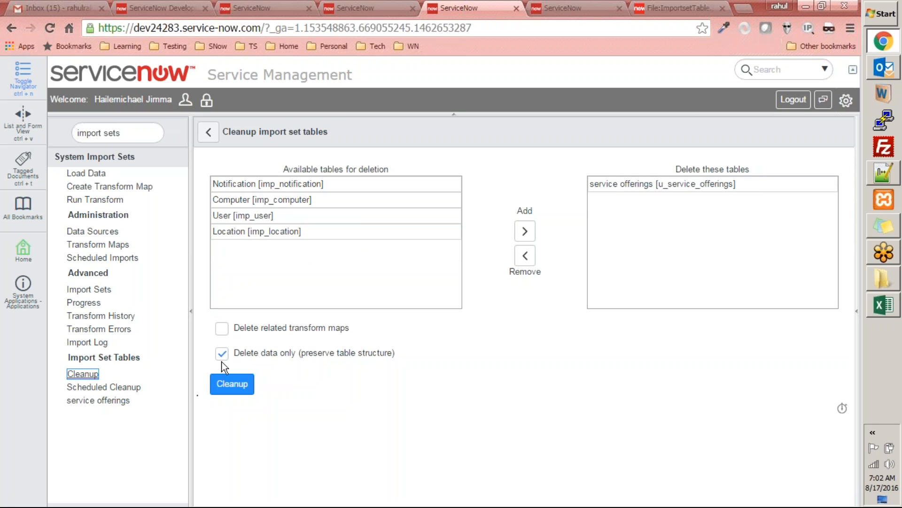
left_click(223, 331)
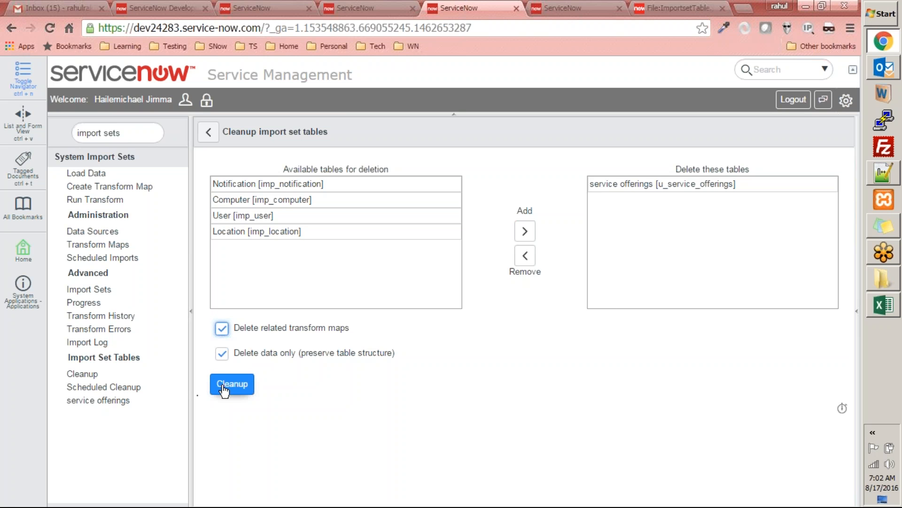
left_click(242, 383)
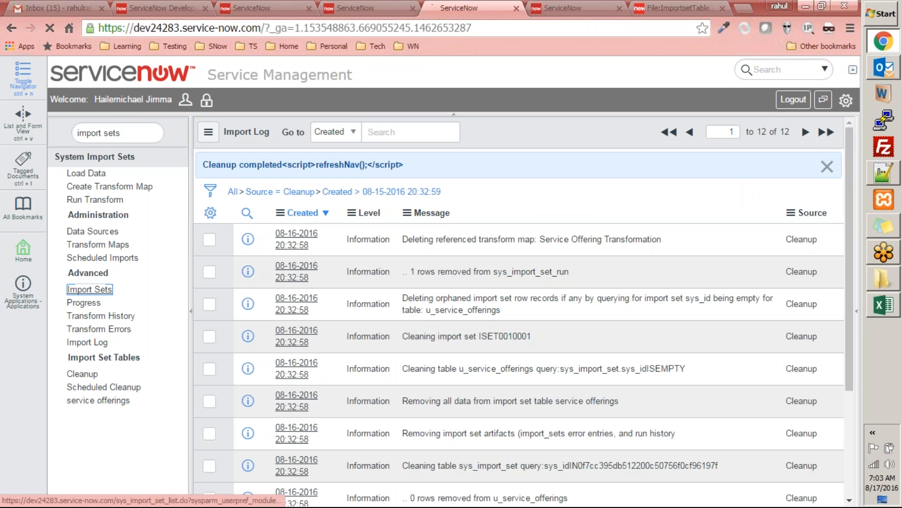
Step: Check the Import Sets list and the tables still available for cleanup
left_click(89, 289)
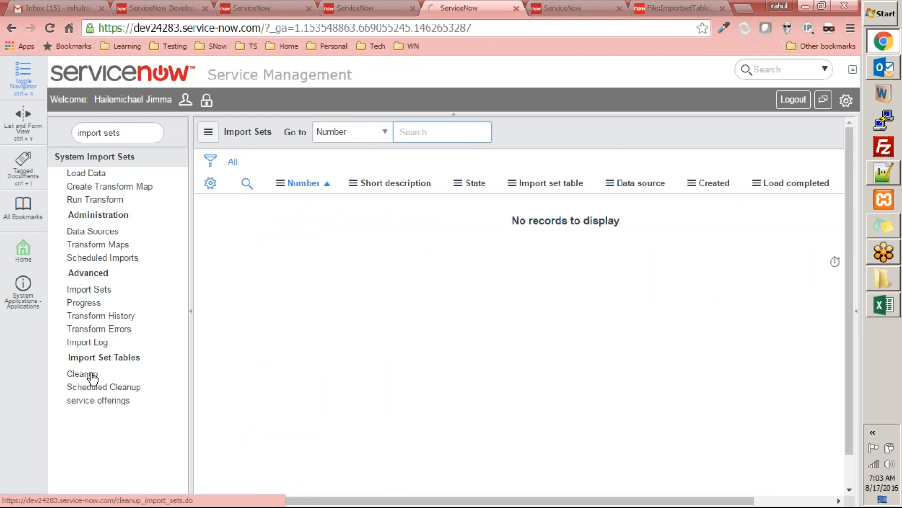
left_click(92, 375)
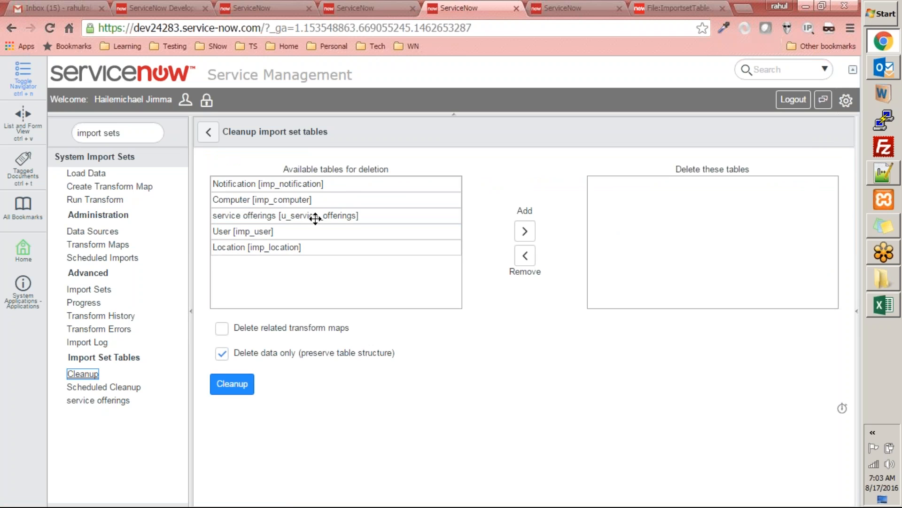
left_click_drag(314, 216, 314, 247)
Step: Open Load Data and view which existing import set tables can be chosen
left_click(86, 173)
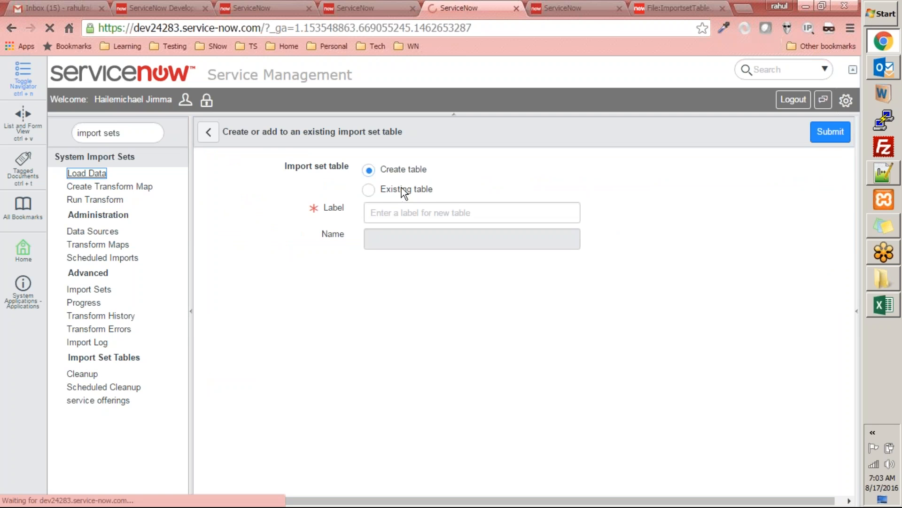
left_click(370, 190)
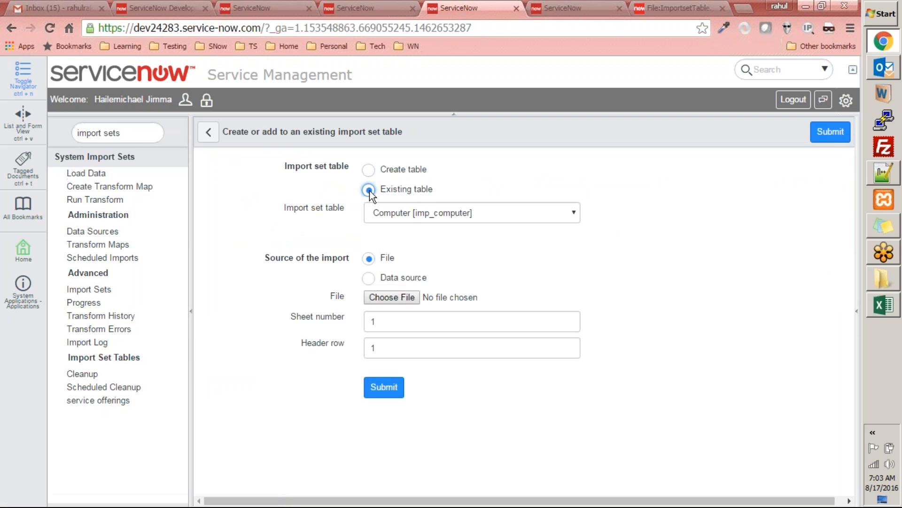
left_click(415, 218)
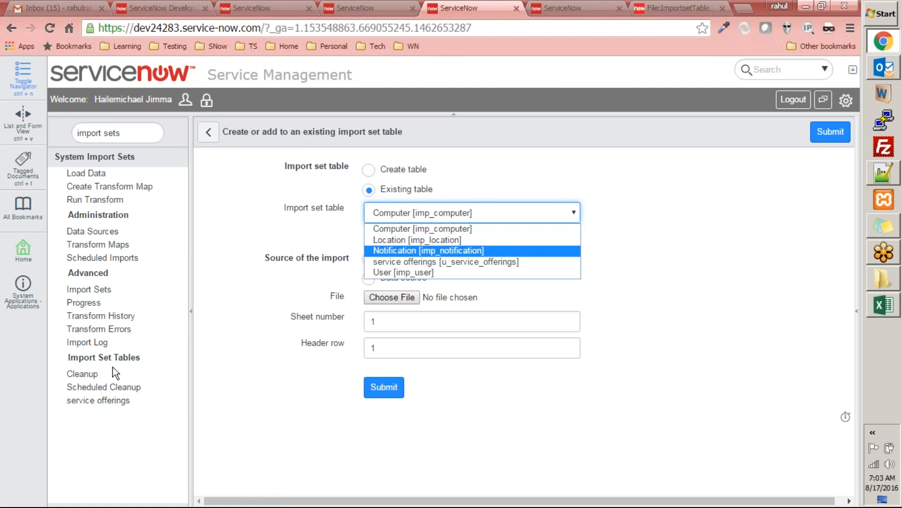
Step: Clean up service offerings [u_service_offerings] including its table structure, with Delete data only off and Delete related transform maps on
left_click(84, 374)
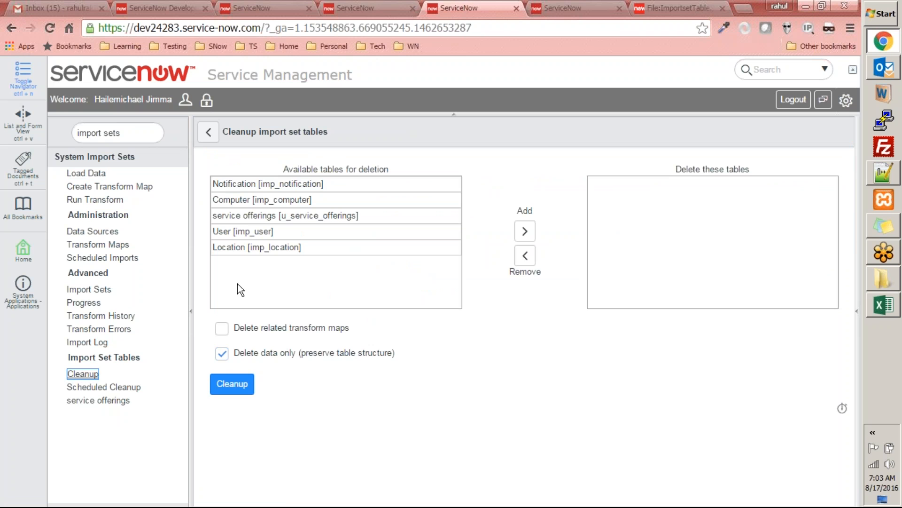
left_click(269, 215)
left_click_drag(334, 220, 587, 215)
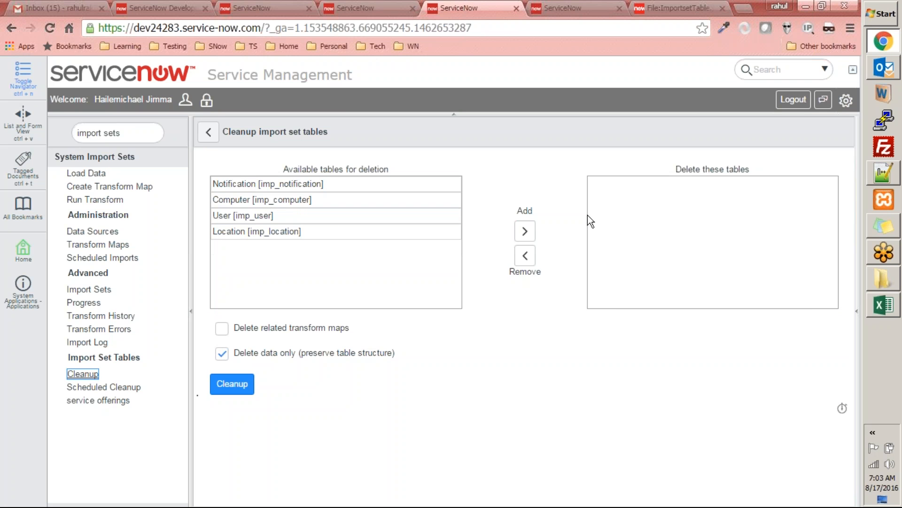
left_click(222, 353)
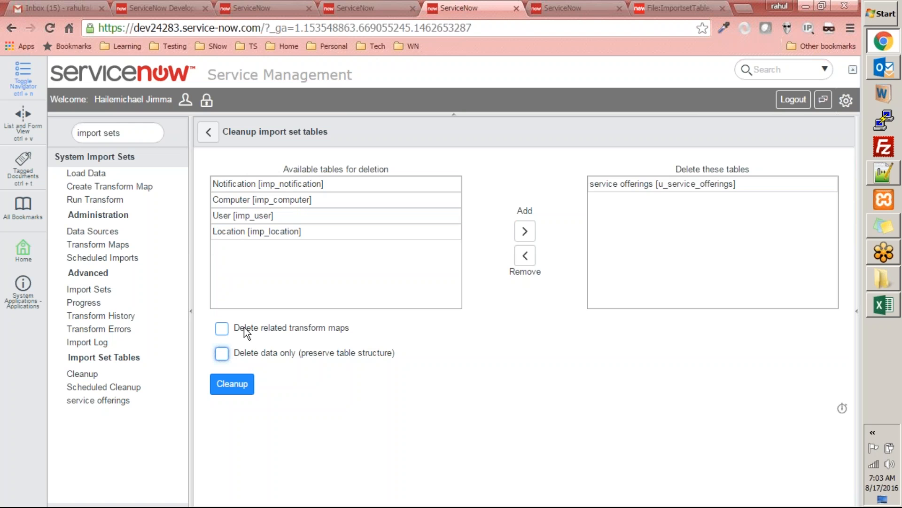
left_click(228, 331)
left_click(250, 389)
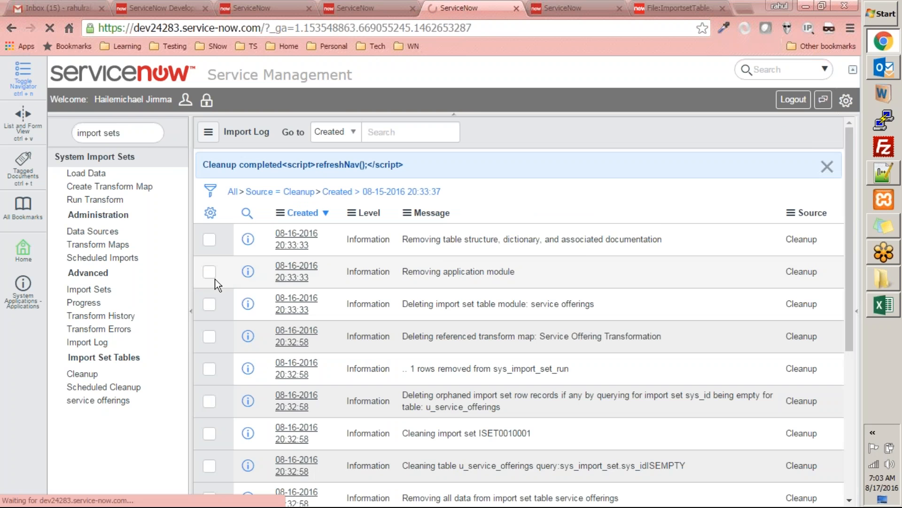
Step: Filter the navigator by "impo" and return to the import set cleanup page, leaving the scheduled cleanup record without saving
left_click(103, 388)
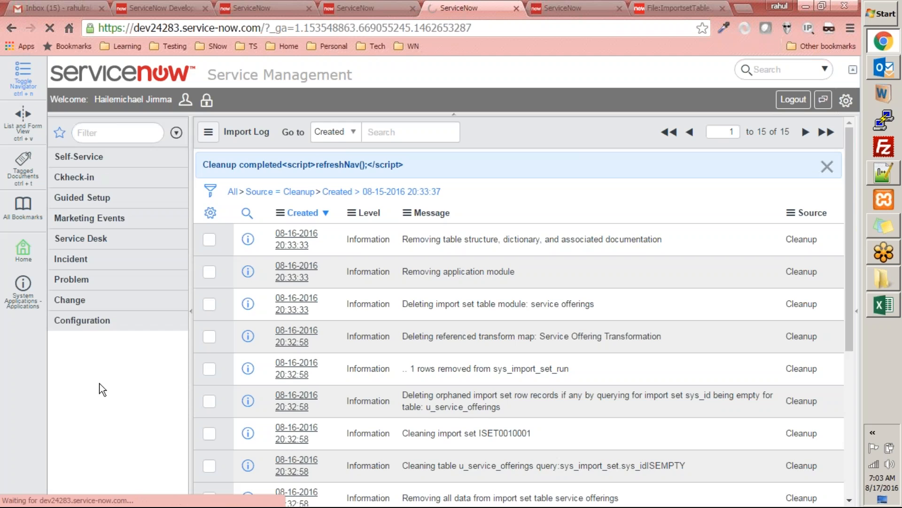
type("import")
left_click(85, 133)
type("impo")
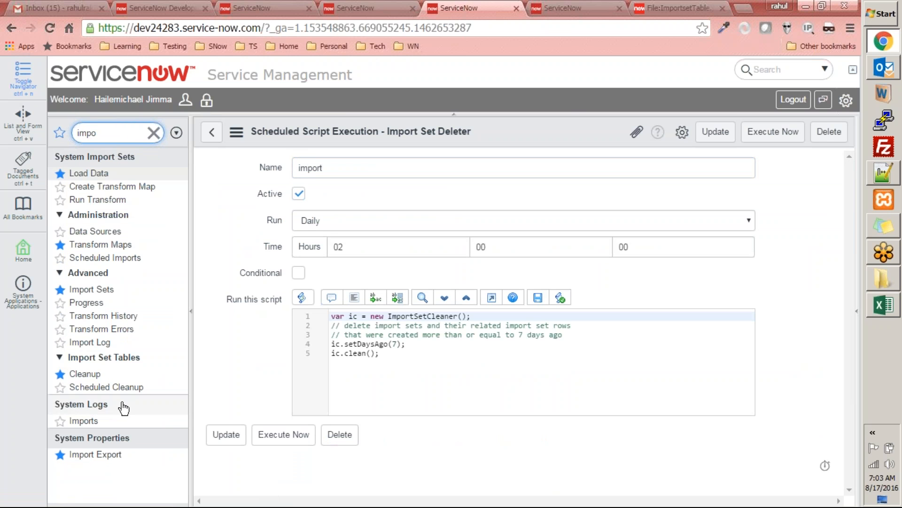
left_click(86, 373)
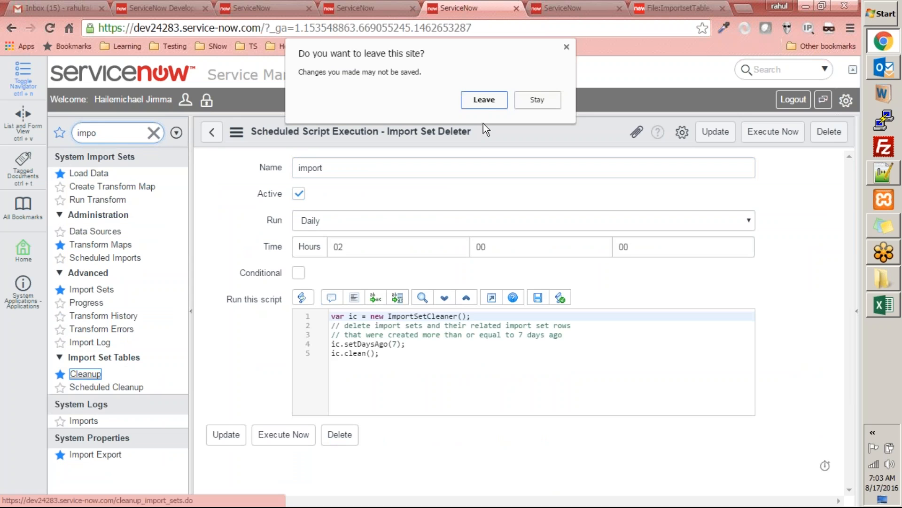
left_click(492, 97)
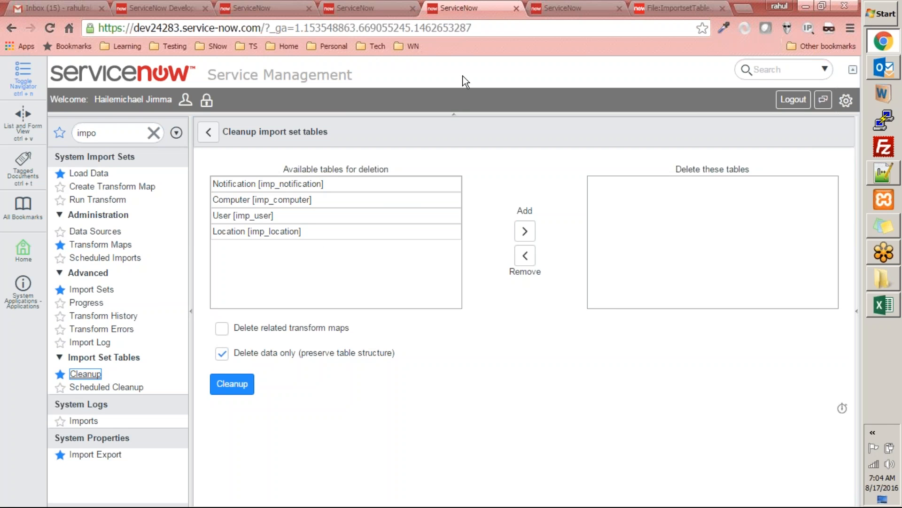
Step: Return to the Services list and reload it to check the records after the import set table's cleanup
left_click(571, 8)
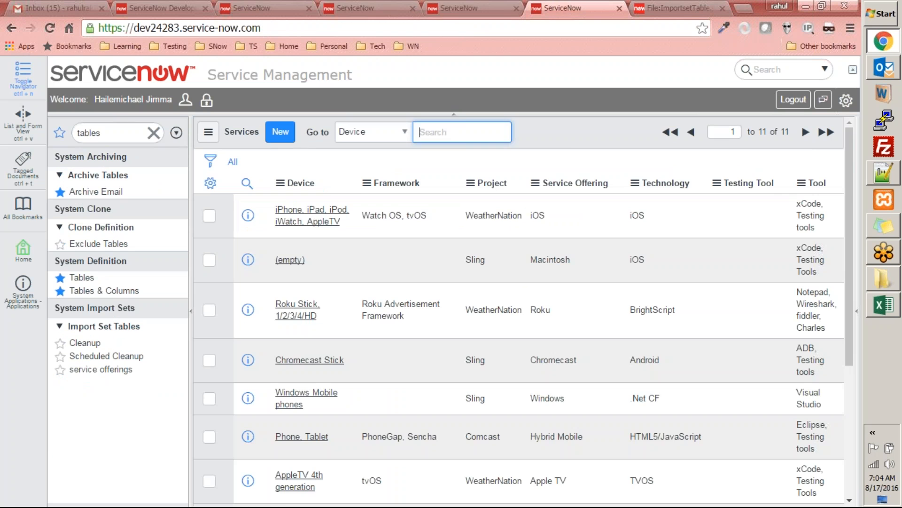
right_click(558, 129)
left_click(588, 201)
double_click(117, 132)
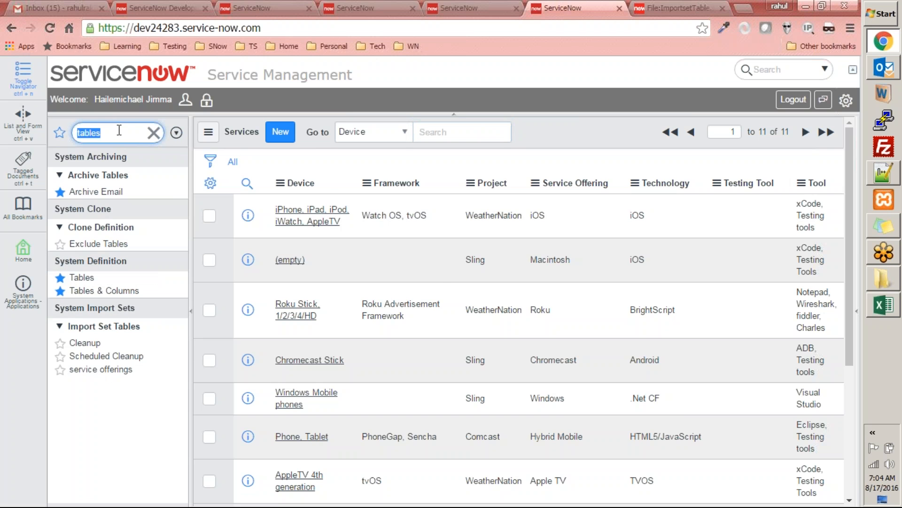
Step: Open the Scheduled Cleanup job and examine its run schedule and conditional setting
left_click(463, 8)
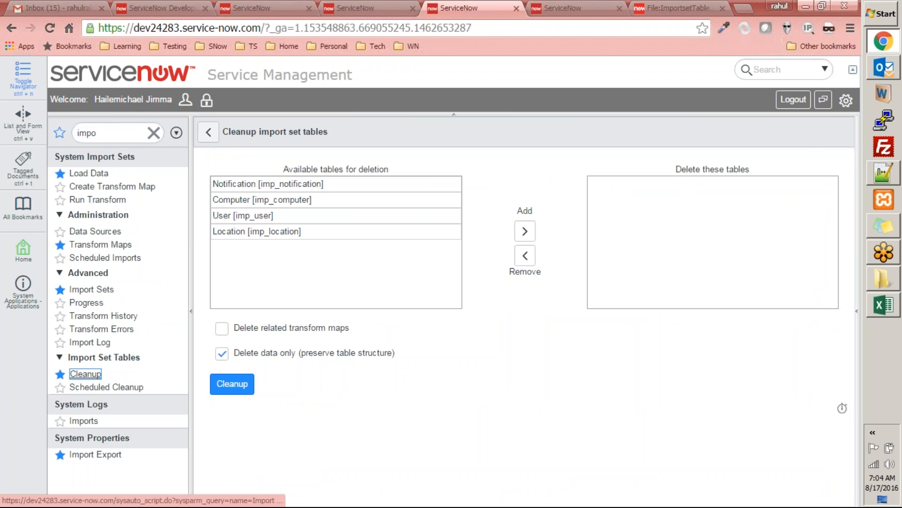
left_click(94, 387)
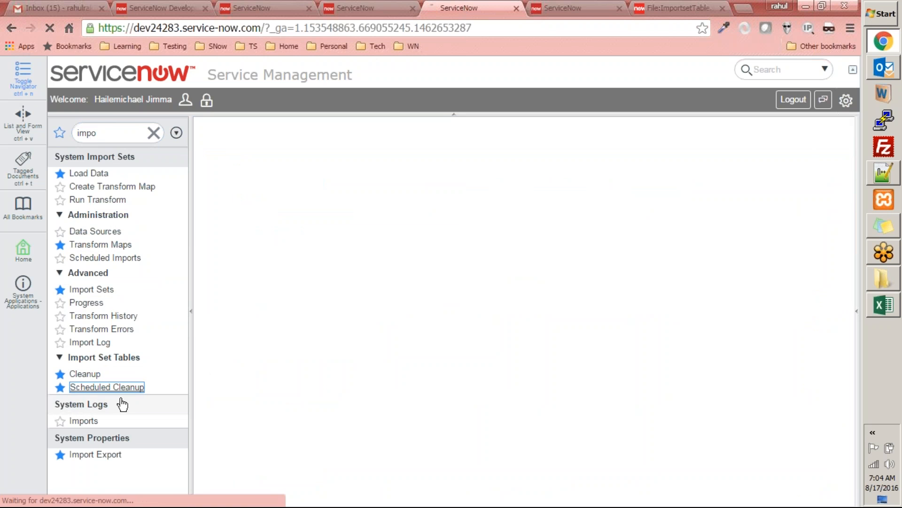
left_click(448, 365)
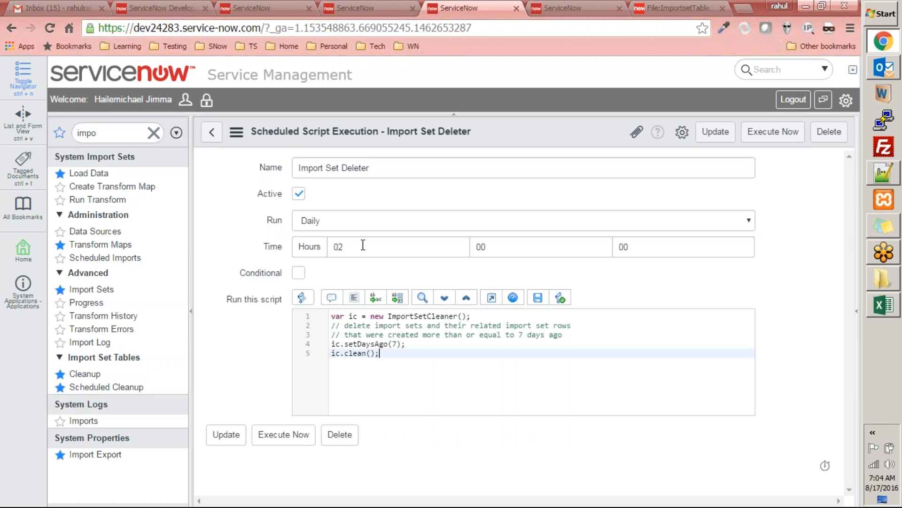
left_click(348, 225)
left_click(195, 274)
left_click(253, 272)
Step: Examine the Import Set Deleter script, including the age threshold passed to setDaysAgo
left_click_drag(405, 358, 256, 308)
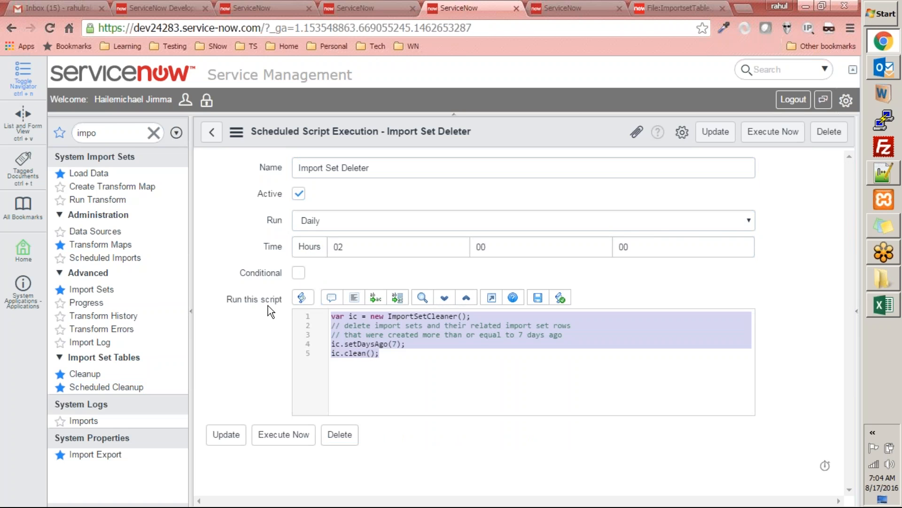
left_click(373, 365)
left_click_drag(443, 359, 233, 282)
left_click(418, 365)
left_click(398, 345)
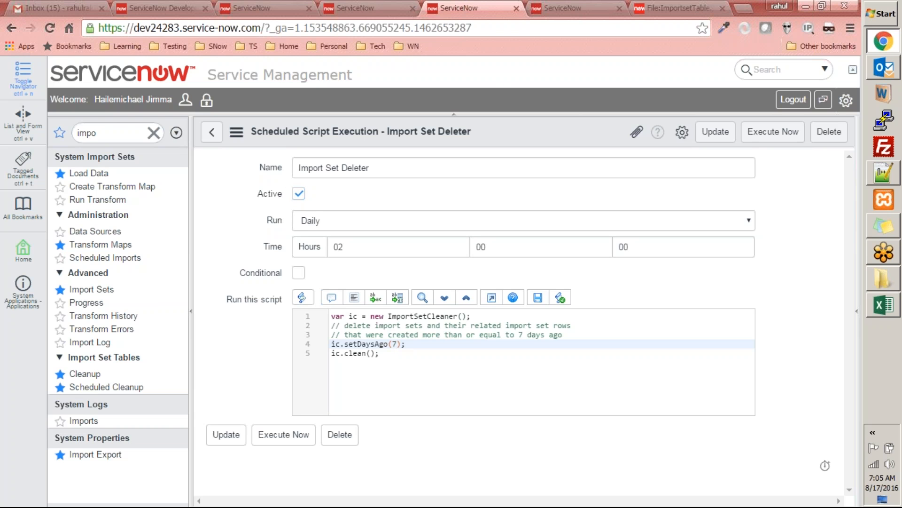
Step: Switch to the Service Offerings workbook in Excel, enter xls, xlsx and csv in cells E19 to E21, and close it without saving
left_click(897, 312)
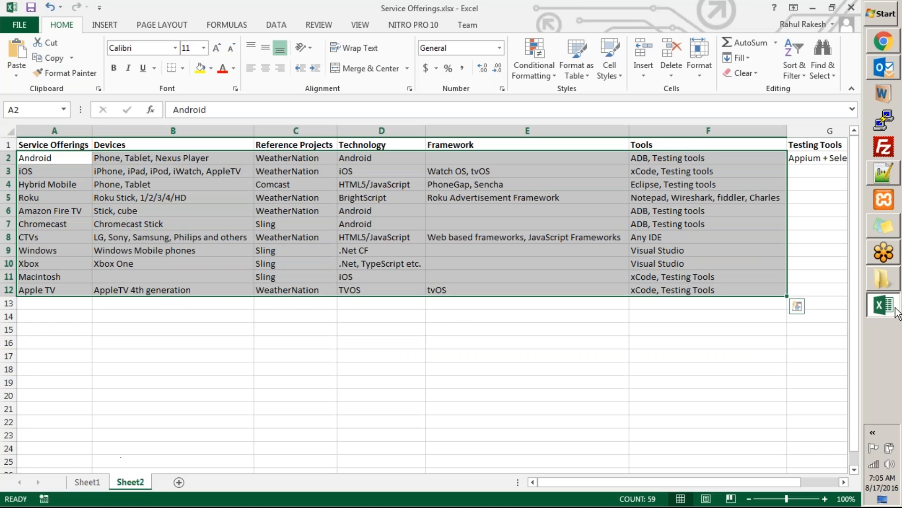
left_click(438, 383)
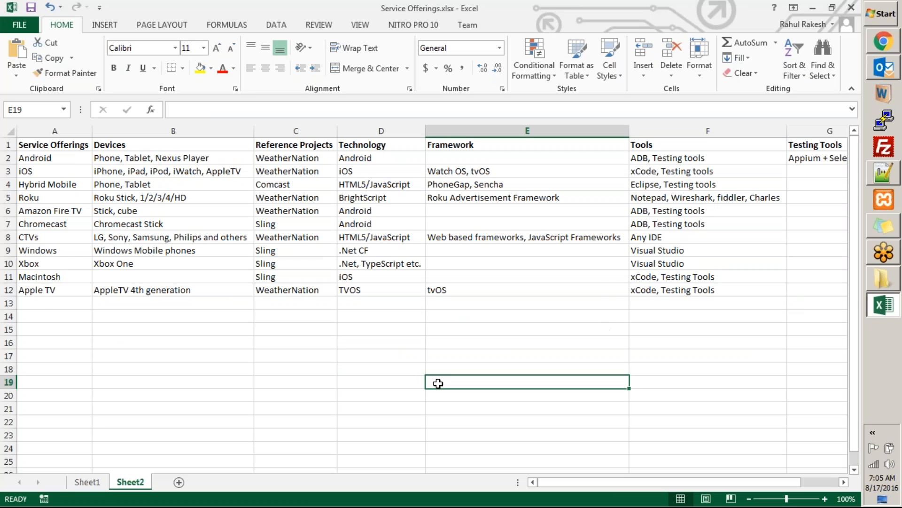
type("xls")
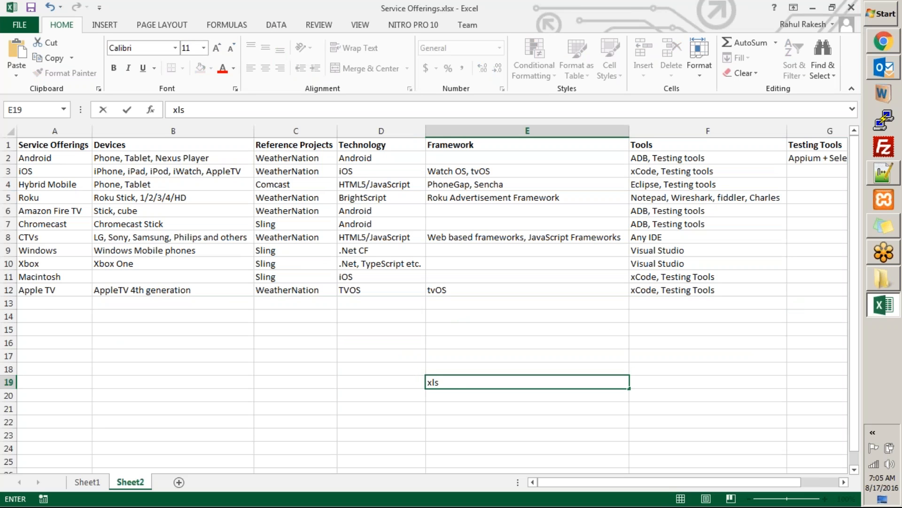
key("Return")
type("xlsx")
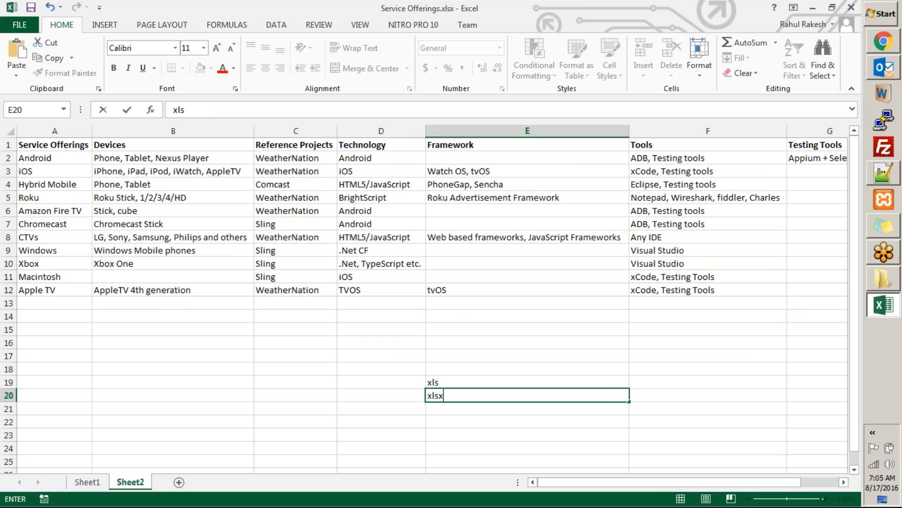
key("Return")
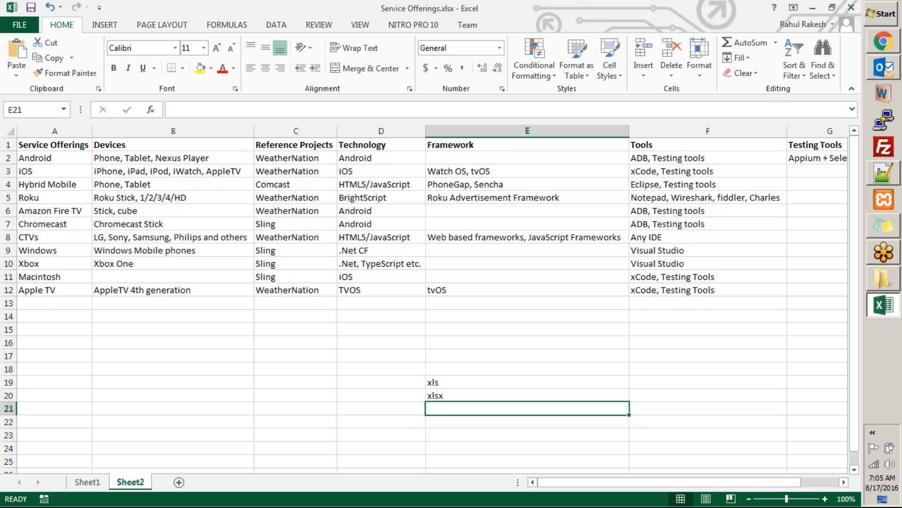
type("csv")
key("Return")
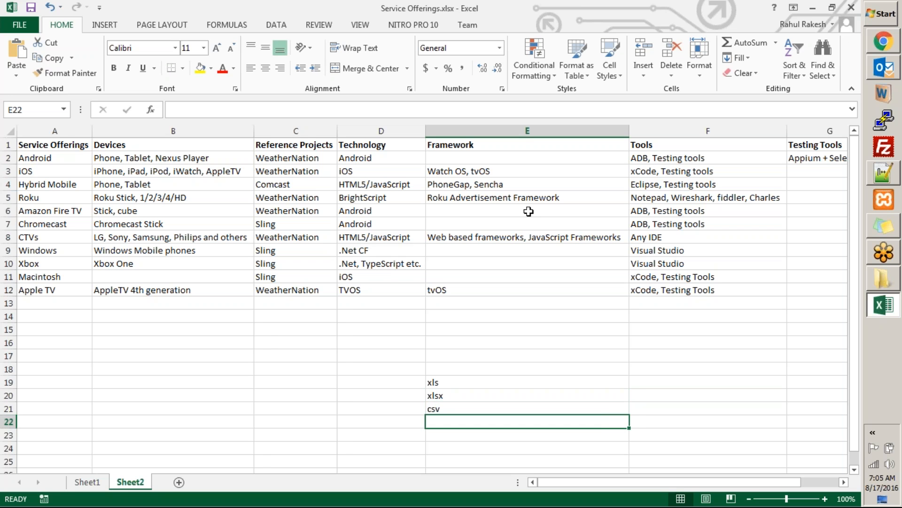
key("alt+F4")
key("n")
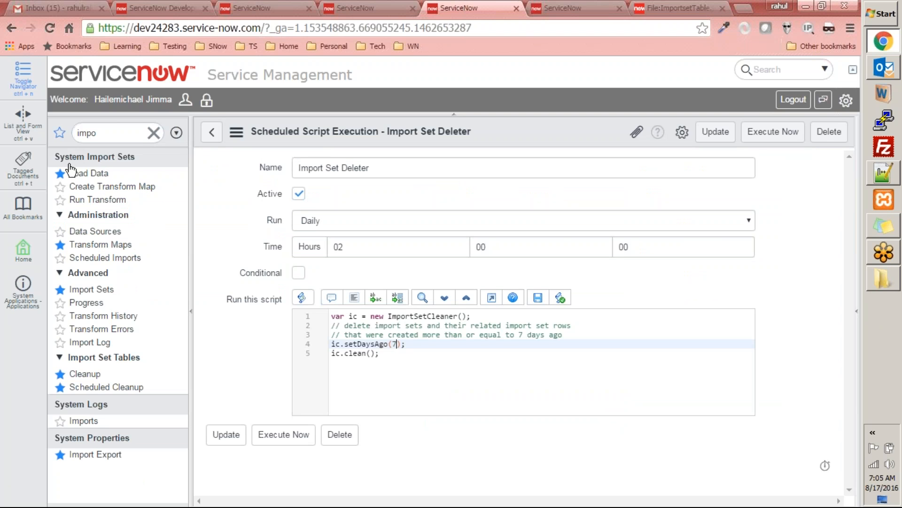
Step: Open the Load Data form for import sets and close the wiki page with the import set table diagram
left_click(80, 175)
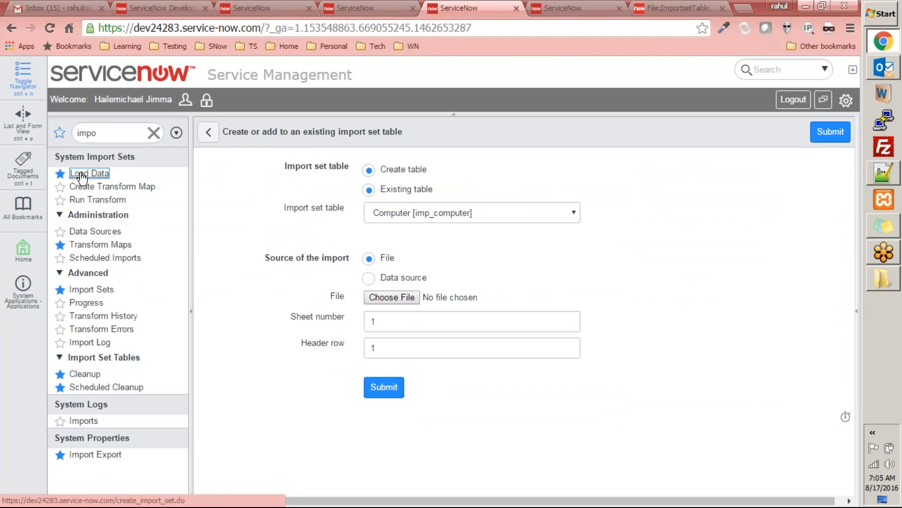
left_click(580, 8)
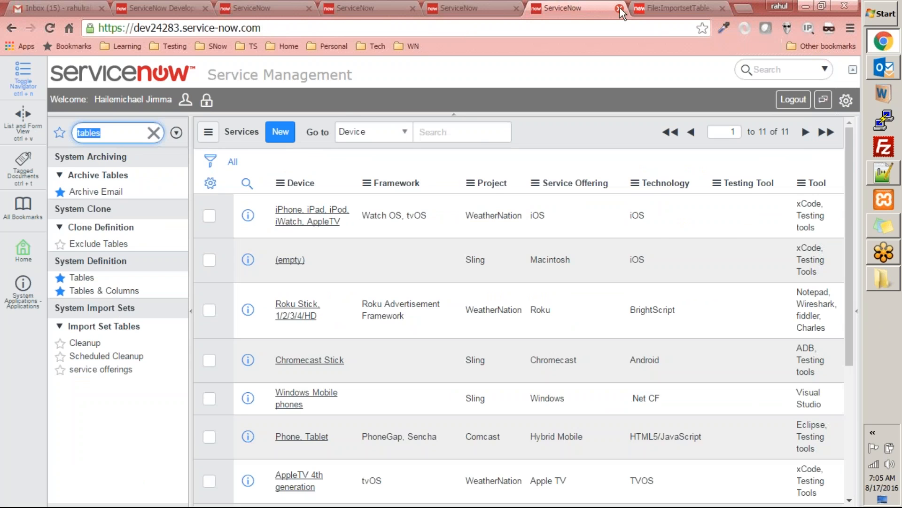
left_click(645, 8)
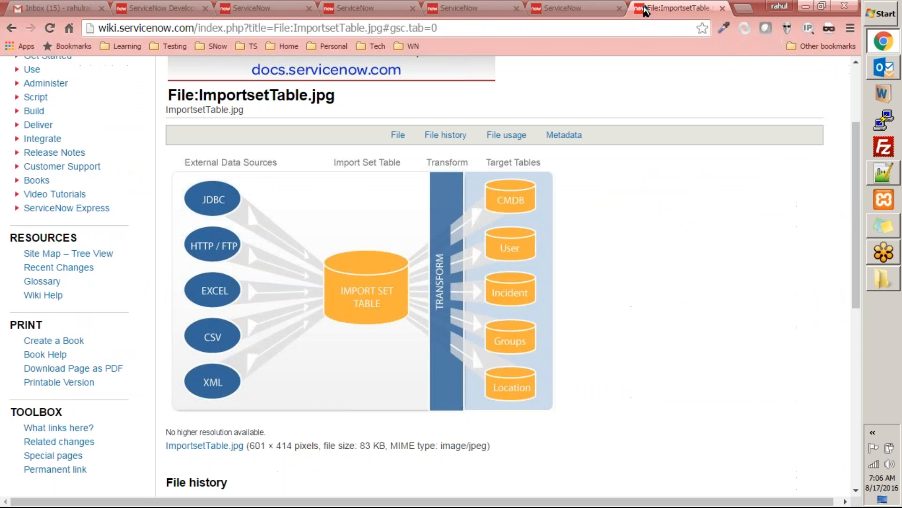
key("ctrl+w")
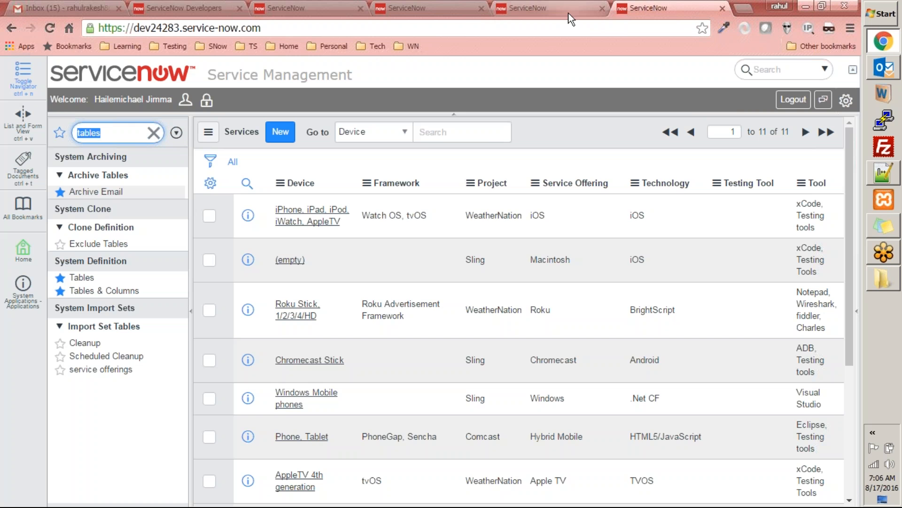
left_click(504, 24)
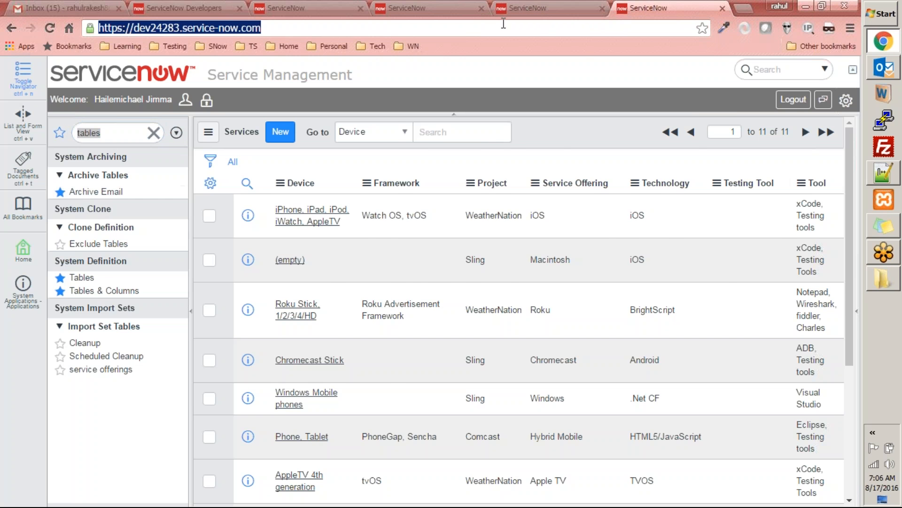
Step: Open the Work folder from the desktop, look through its files for import samples, and close it
key("super+d")
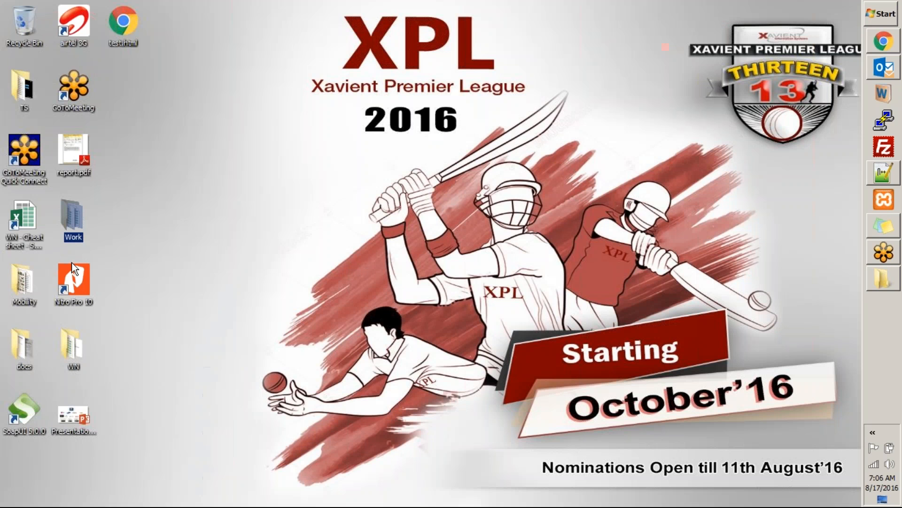
double_click(64, 221)
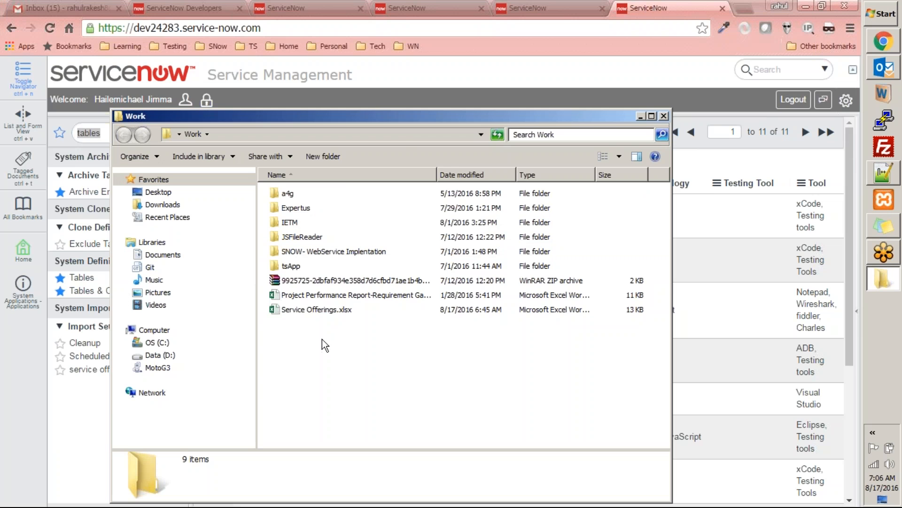
double_click(389, 114)
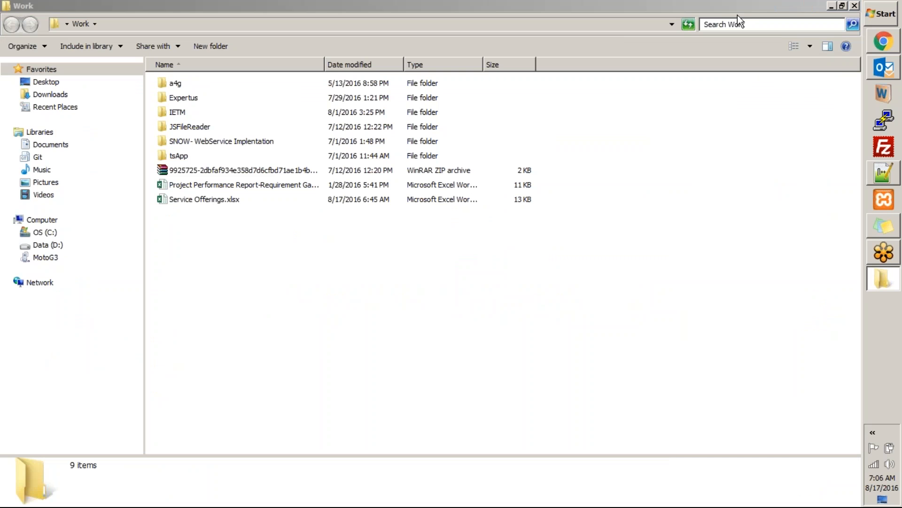
left_click(410, 242)
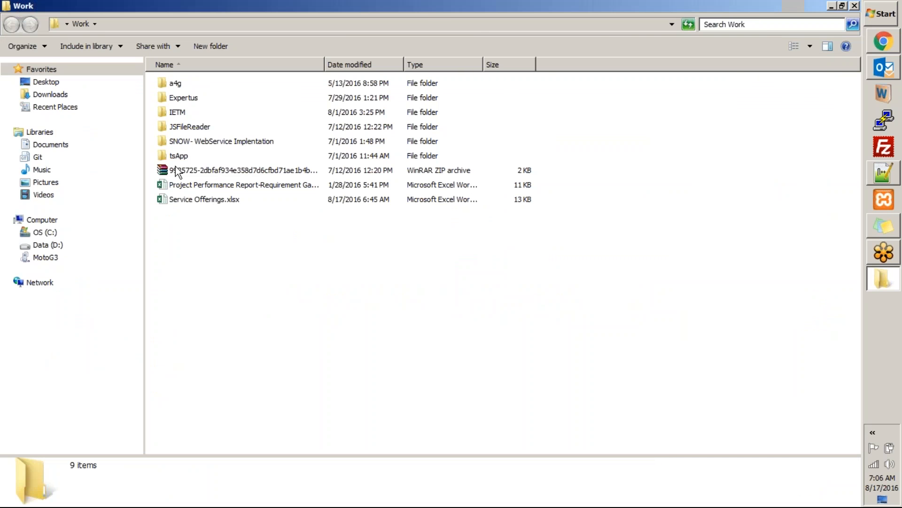
left_click_drag(435, 9, 239, 46)
left_click(509, 45)
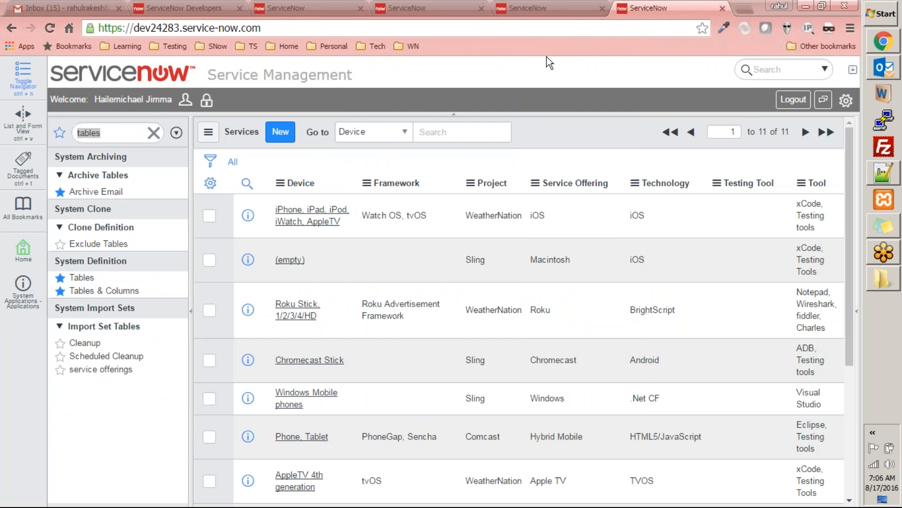
Step: Search the web for "download books.xml" in a new browser tab and open Microsoft's Sample XML File (books.xml) page
key("ctrl+t")
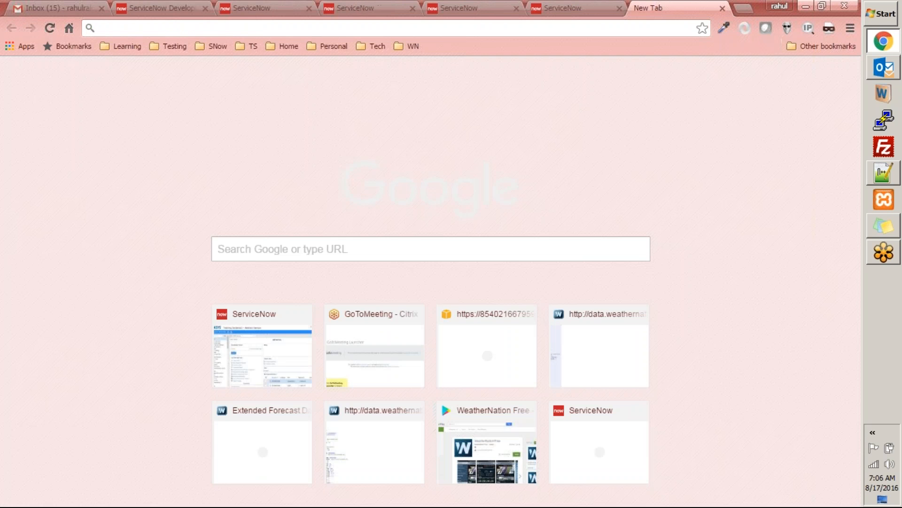
type("download ")
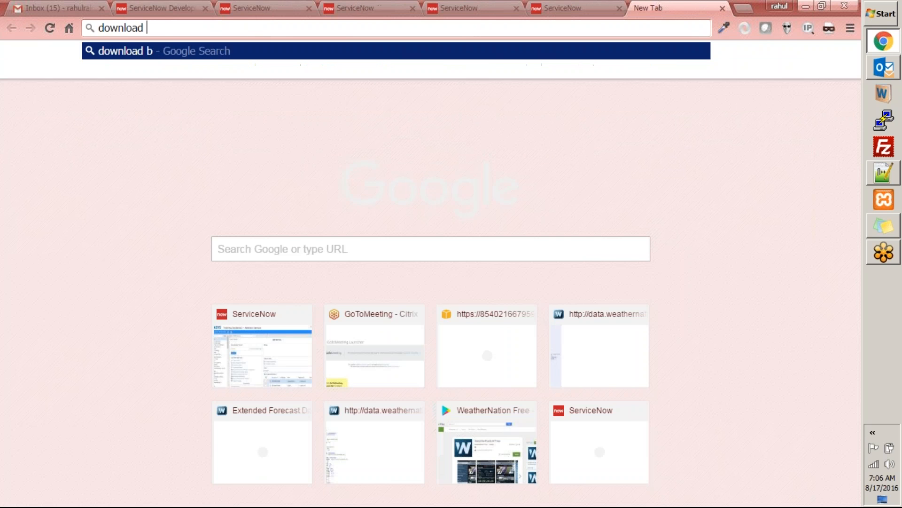
type("books.xml")
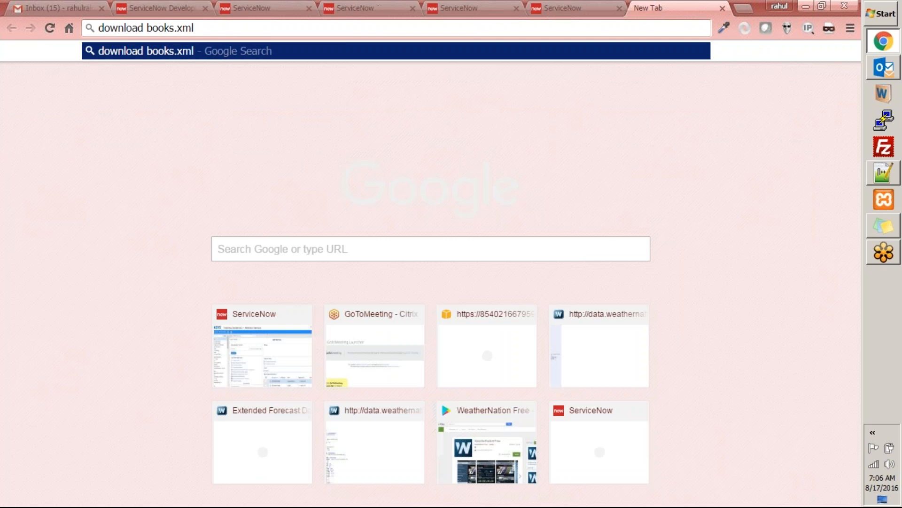
key("Return")
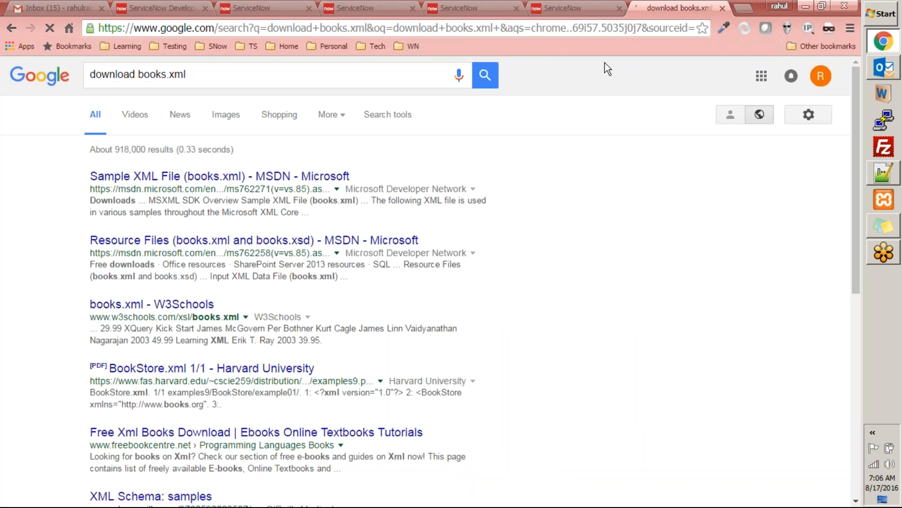
left_click(301, 176)
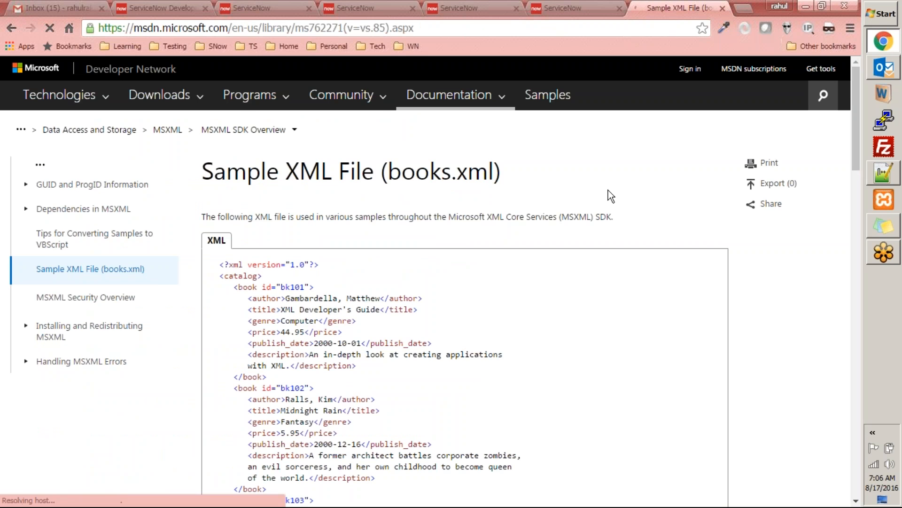
Step: Copy the complete sample XML, from the XML declaration to the closing catalog tag, into the empty Notepad++ document
scroll(608, 190, "down", 3)
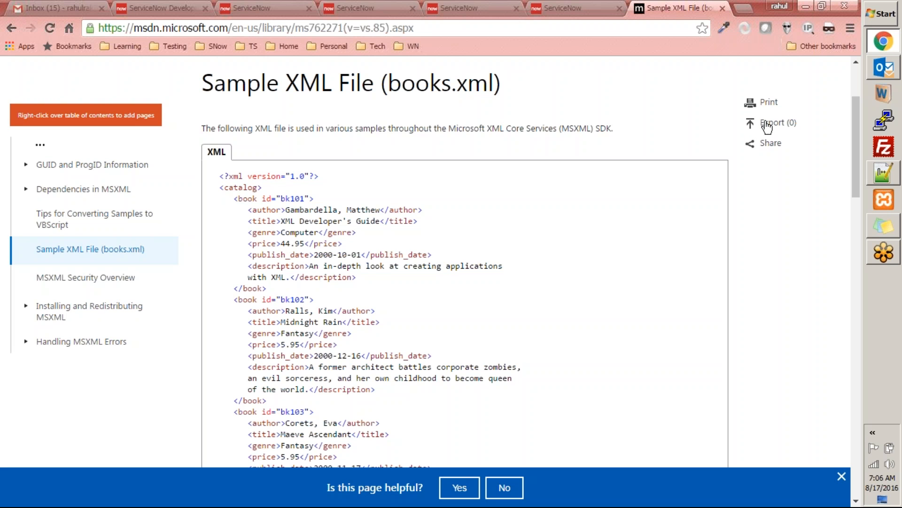
scroll(560, 255, "down", 10)
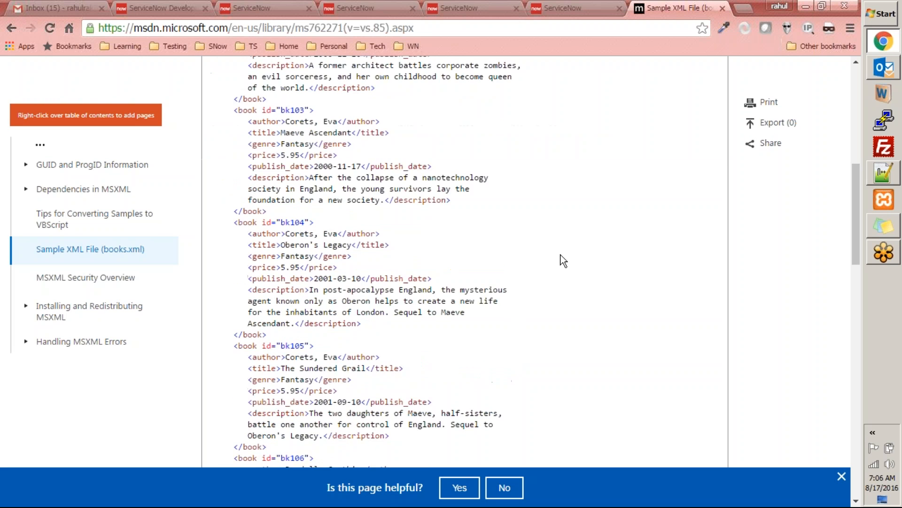
scroll(561, 252, "up", 8)
scroll(214, 123, "up", 5)
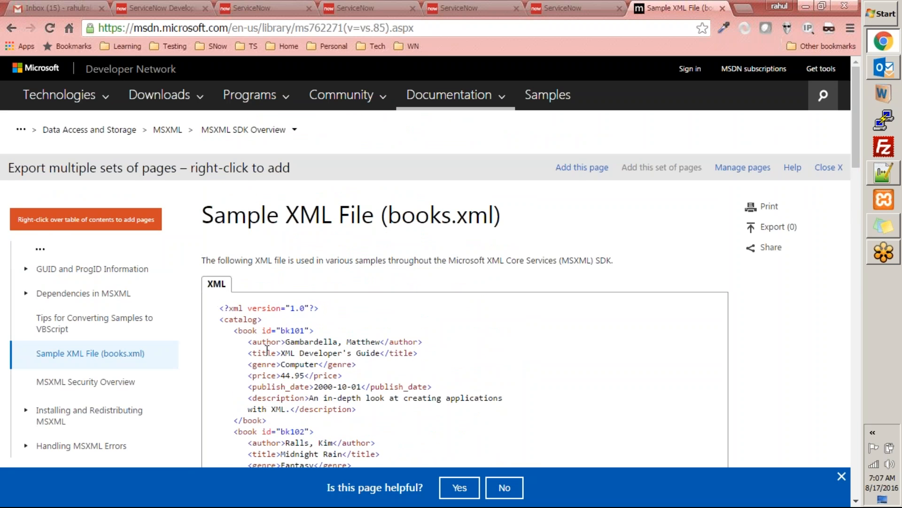
left_click_drag(218, 306, 285, 187)
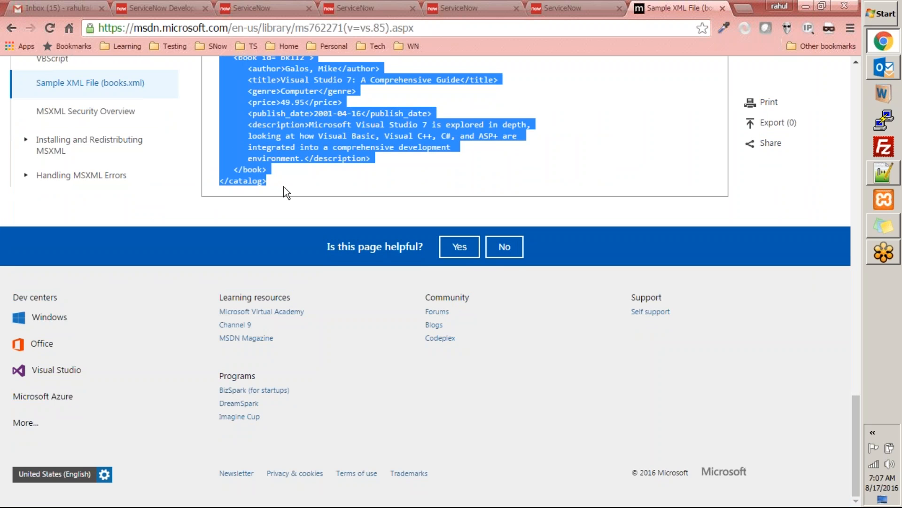
left_click(878, 178)
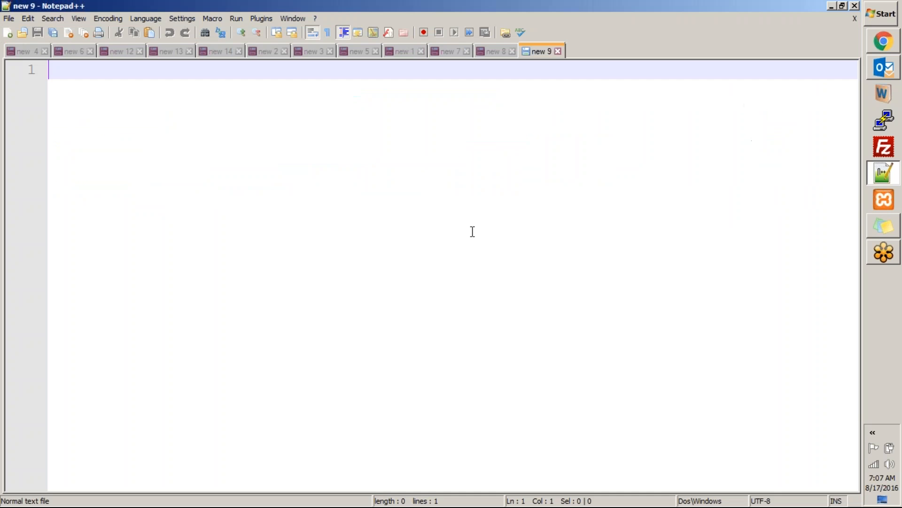
key("ctrl+v")
left_click(566, 246)
scroll(571, 246, "up", 6)
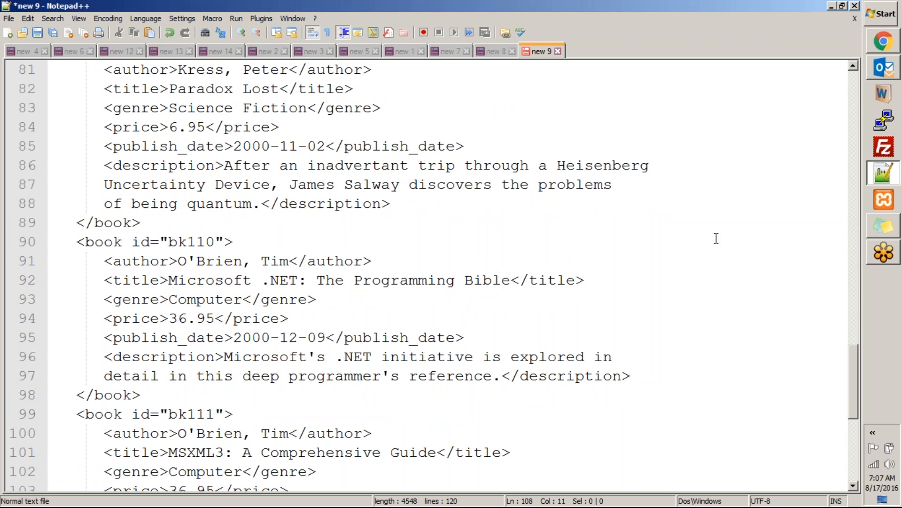
Step: Open the Work folder from the desktop, cut its path from the address, and close the folder window
key("super+d")
double_click(72, 227)
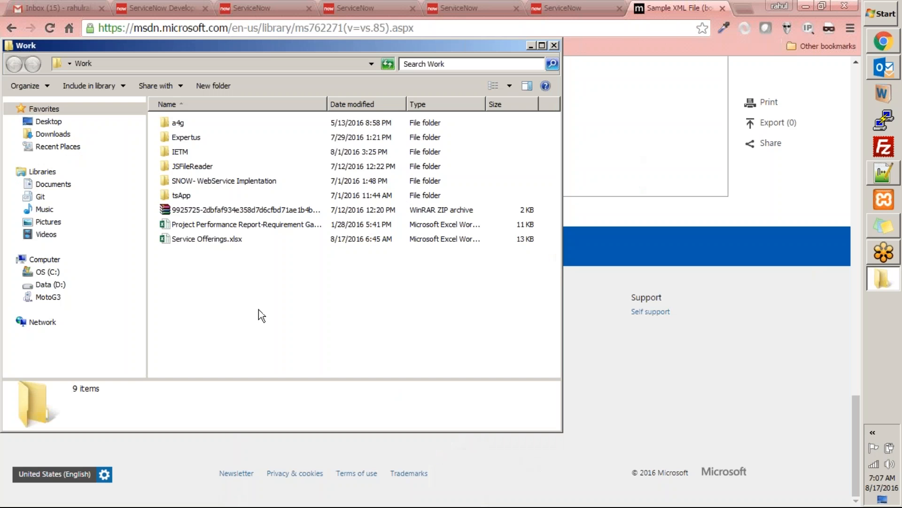
key("alt+d")
key("ctrl+x")
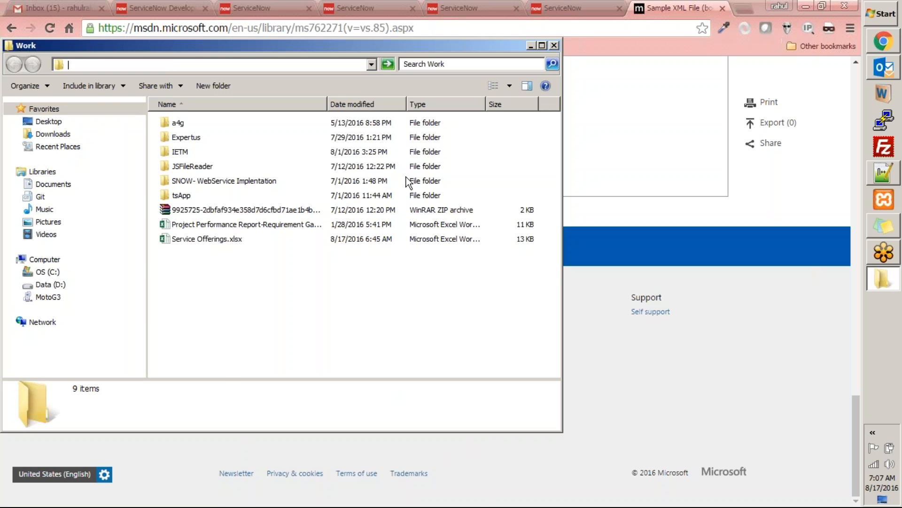
left_click(554, 46)
Step: Save the pasted XML from Notepad++ to the Desktop as books.xml, using the All types file type
left_click(884, 184)
left_click(10, 19)
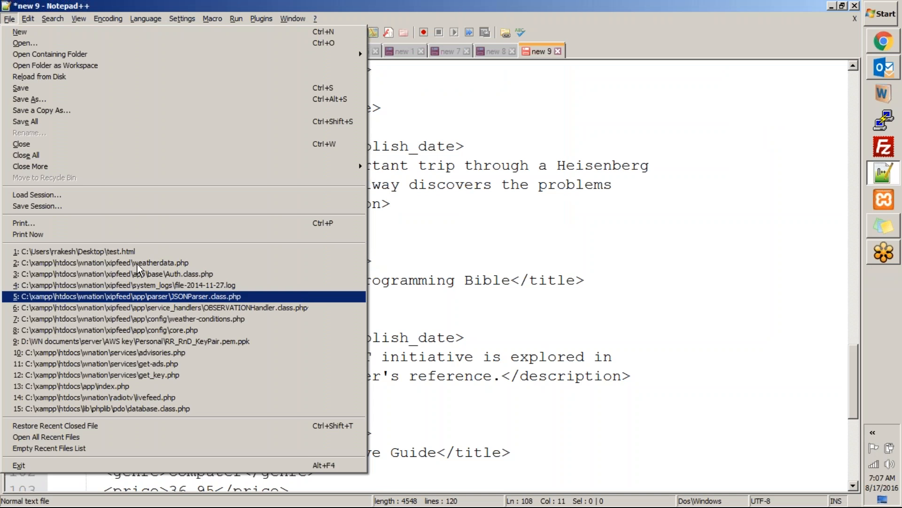
left_click(102, 100)
left_click(461, 390)
scroll(426, 198, "up", 2)
left_click(394, 126)
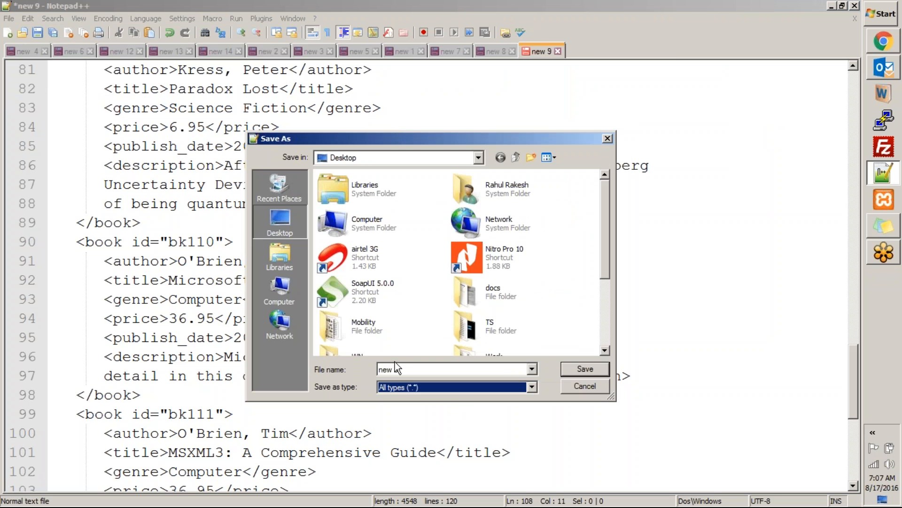
double_click(407, 363)
type("books.xml")
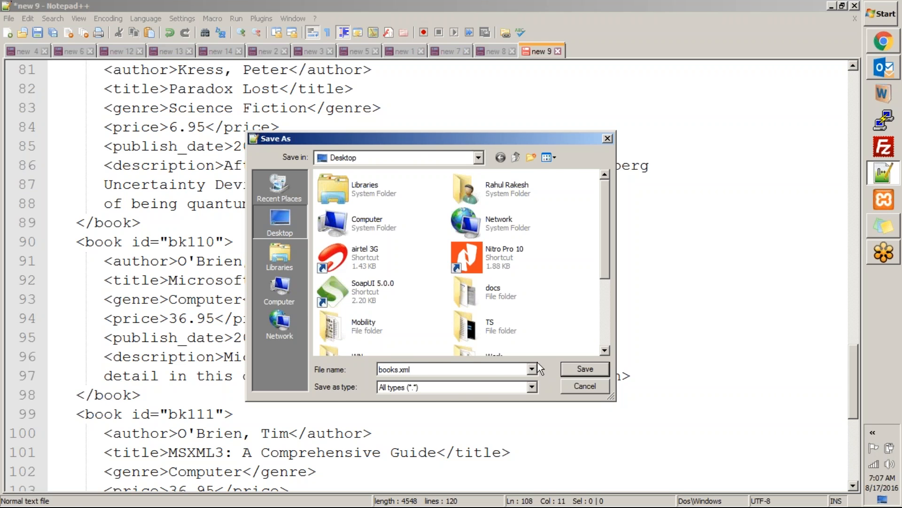
left_click(576, 365)
Step: Move books.xml from the desktop into the Work folder
left_click(673, 323)
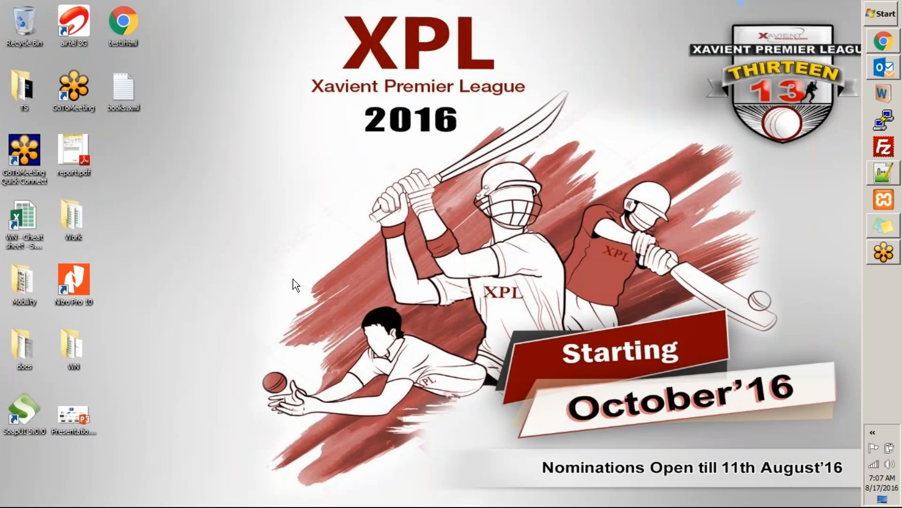
left_click_drag(122, 111, 71, 237)
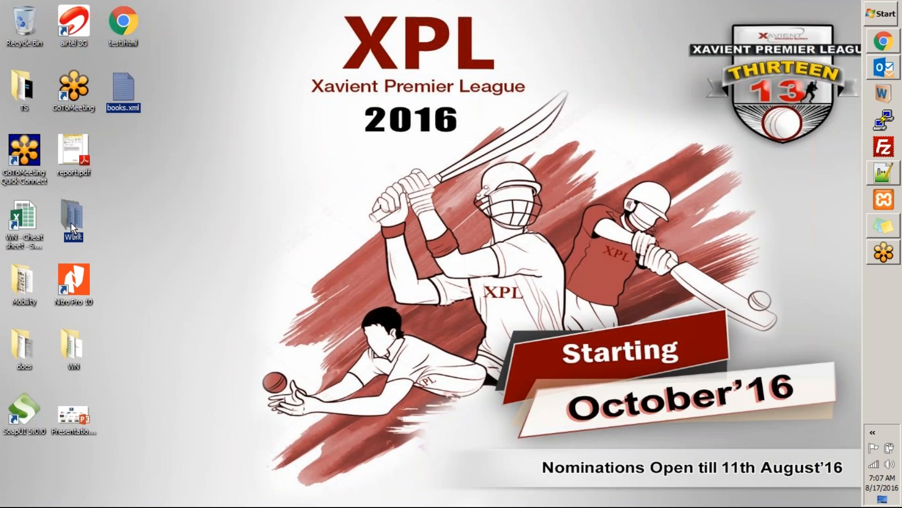
Step: Open books.xml from the Work folder on the desktop in Notepad++
double_click(72, 219)
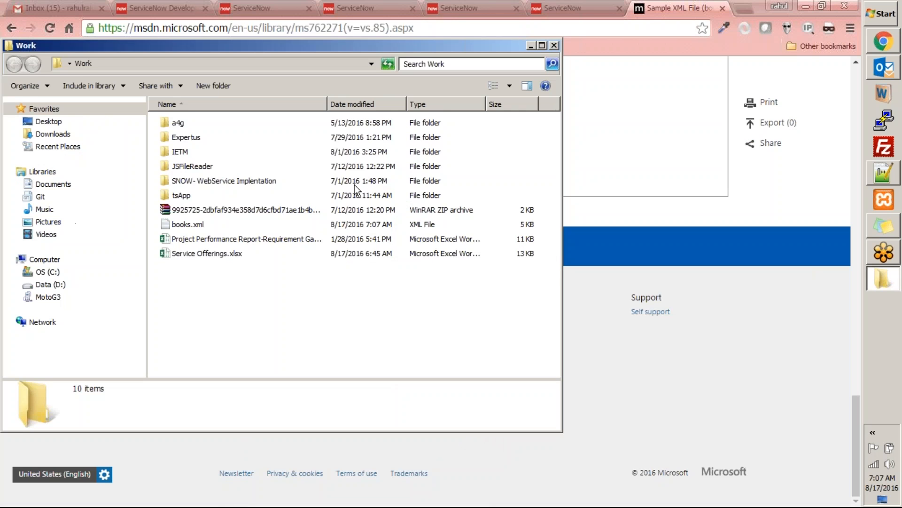
double_click(394, 46)
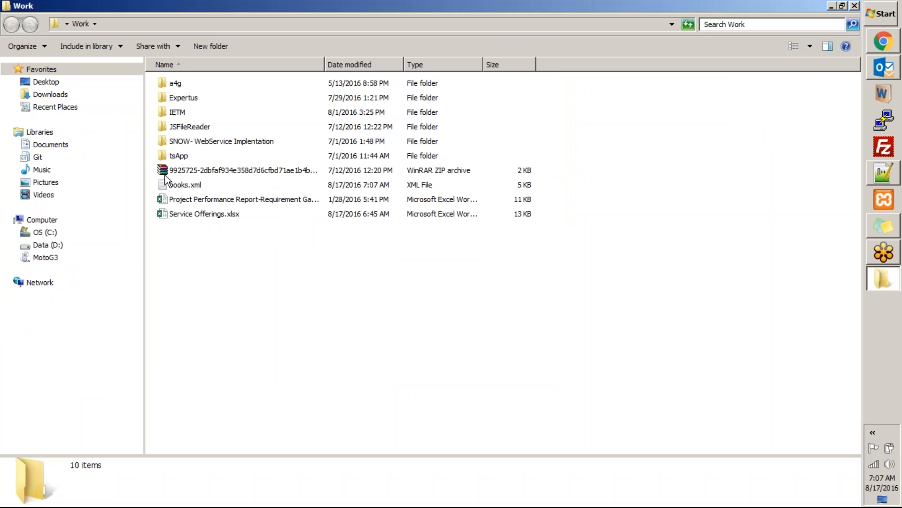
left_click(188, 185)
right_click(188, 185)
left_click(211, 215)
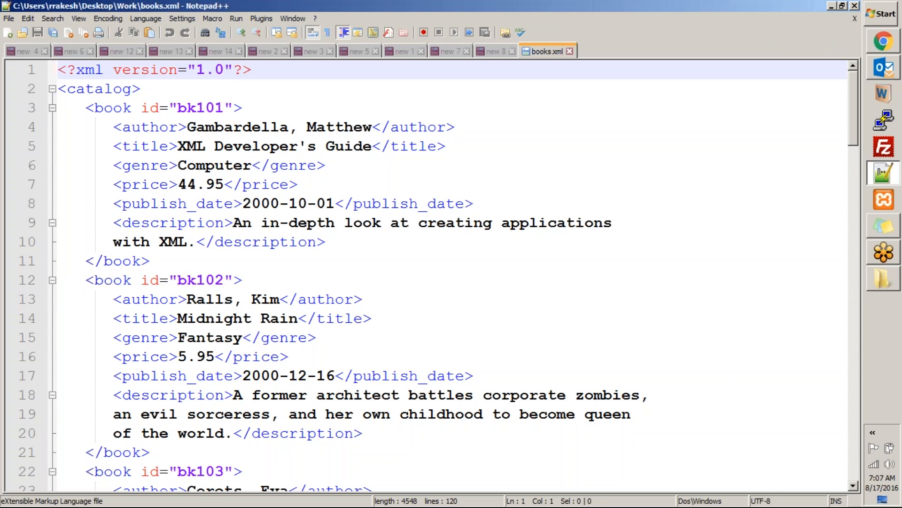
left_click(253, 278)
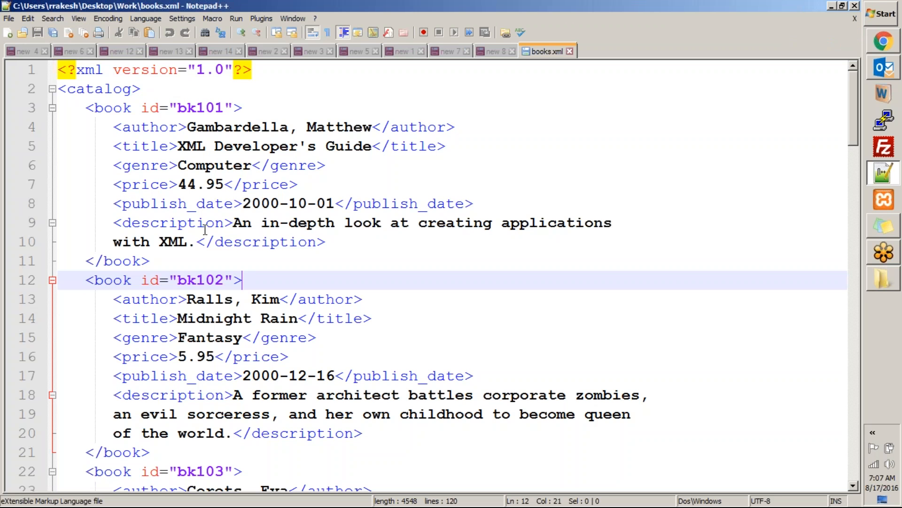
Step: Examine the title, genre, price, publish_date, description and other child elements of book bk101 in the XML
left_click(143, 125)
left_click(142, 149)
left_click(134, 162)
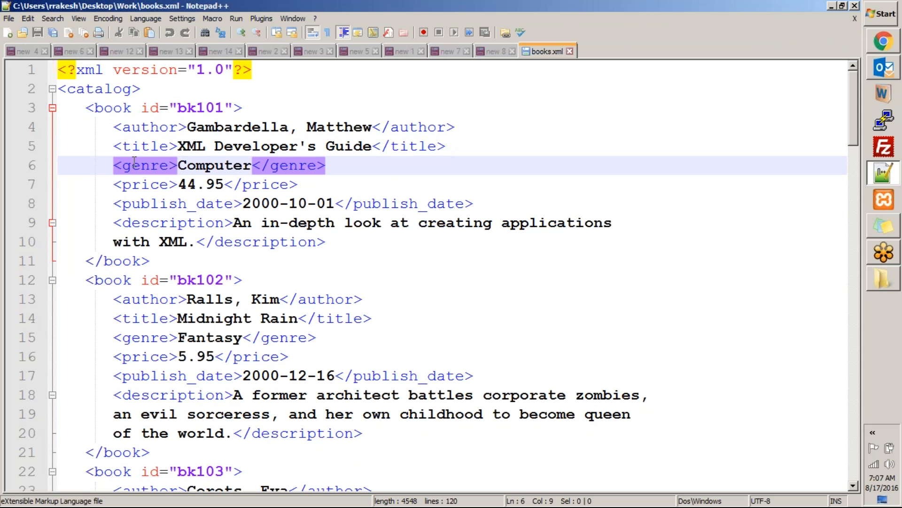
left_click(135, 187)
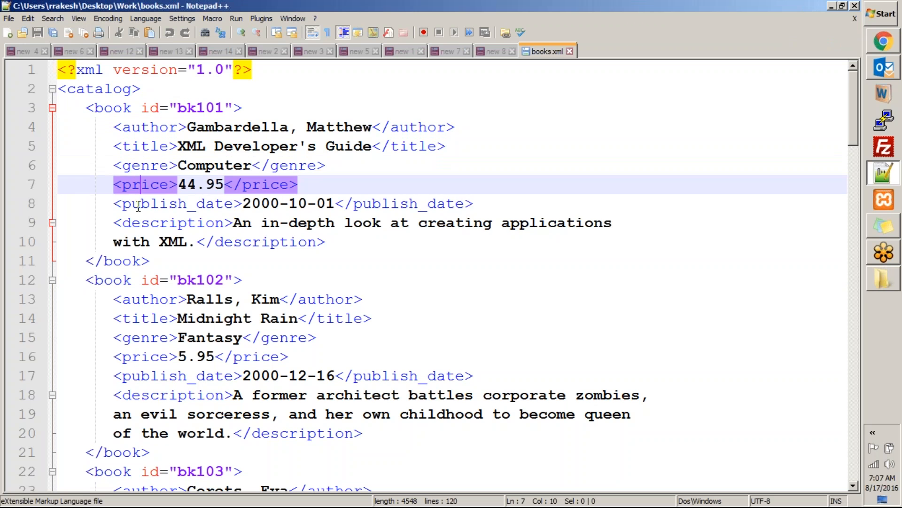
double_click(136, 205)
left_click(163, 224)
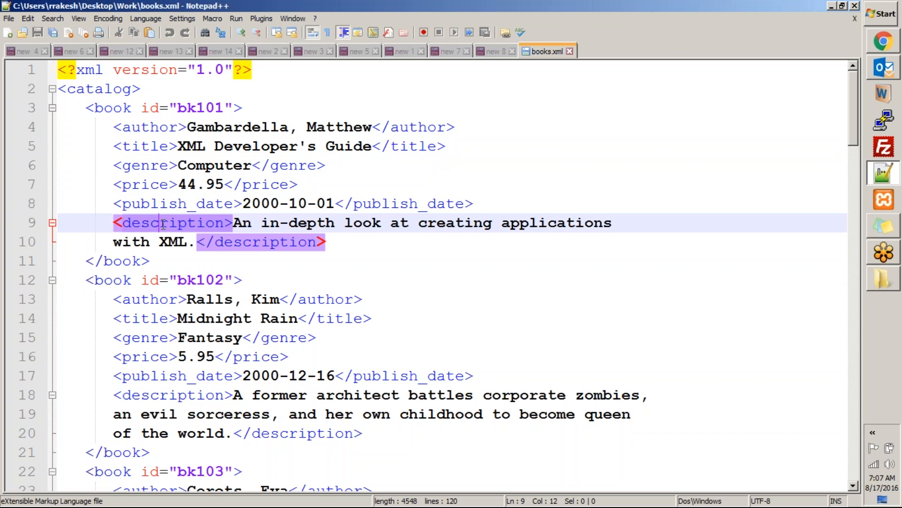
Step: Collapse the book elements from bk101 to bk112 to examine the catalog's overall structure
left_click(52, 108)
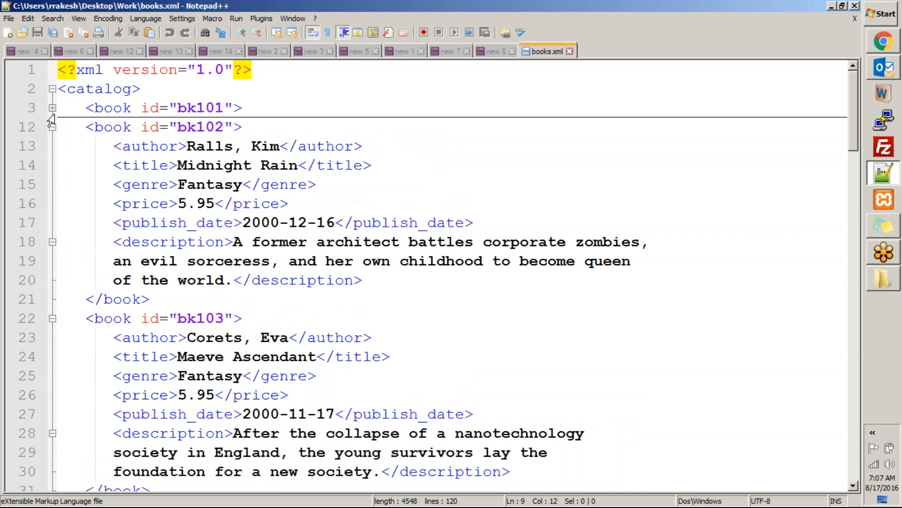
left_click(52, 127)
left_click(52, 145)
left_click(52, 165)
left_click(52, 184)
left_click(52, 185)
left_click(52, 185)
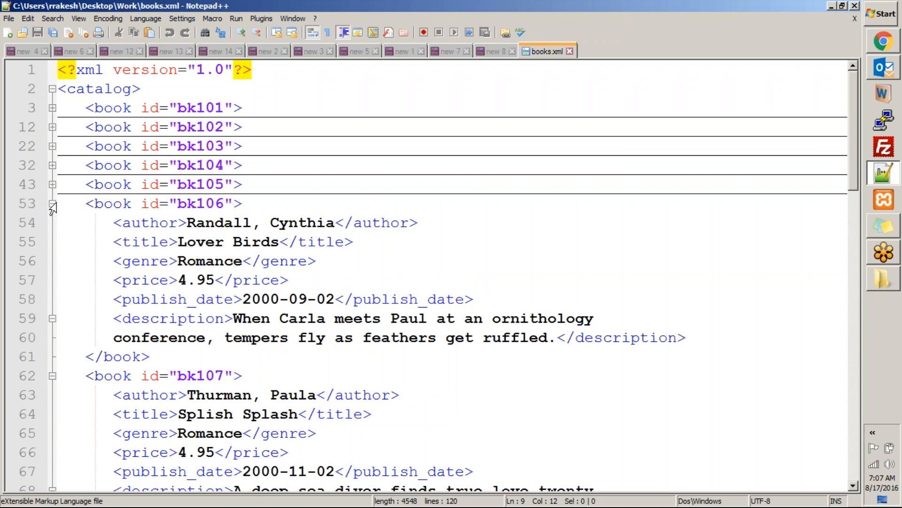
left_click(52, 203)
left_click(52, 222)
left_click(52, 242)
left_click(52, 260)
left_click(52, 280)
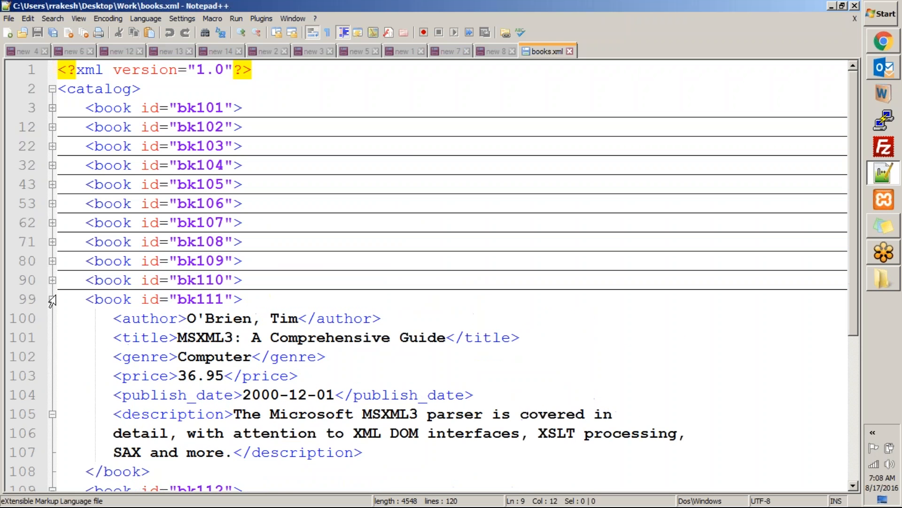
left_click(53, 299)
left_click(52, 318)
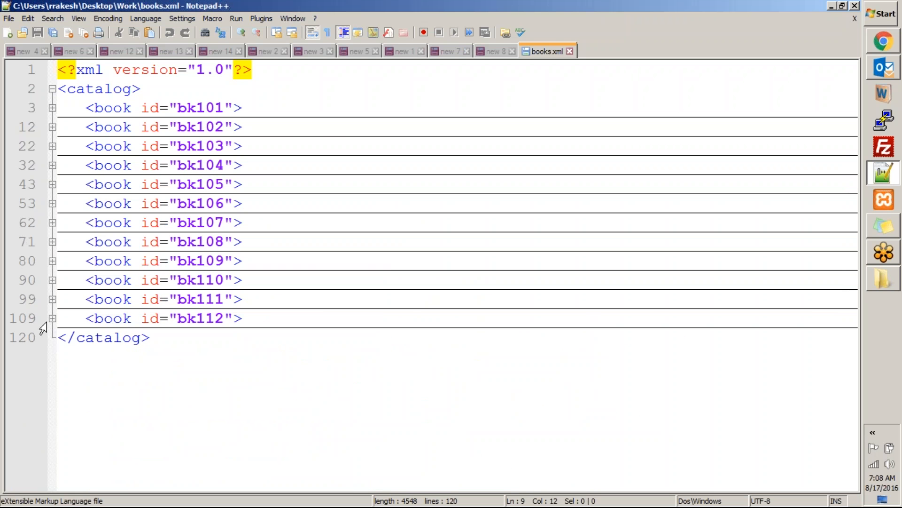
left_click(445, 390)
Step: Switch to the ServiceNow instance in Chrome and start a new table definition
key("alt+Tab")
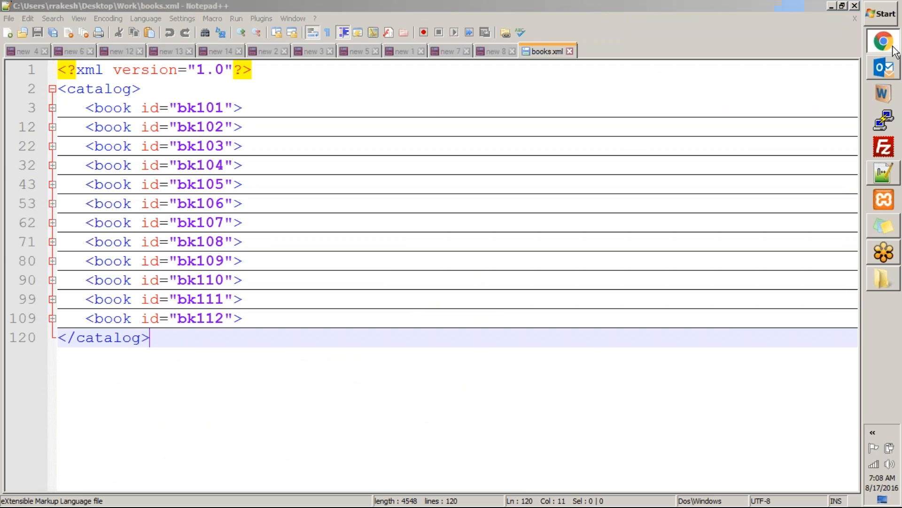
left_click(569, 8)
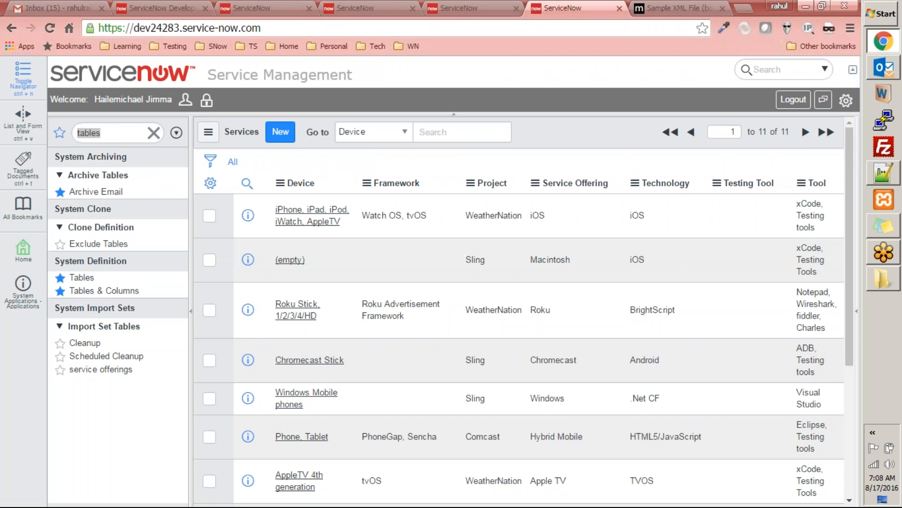
left_click(104, 291)
left_click(217, 166)
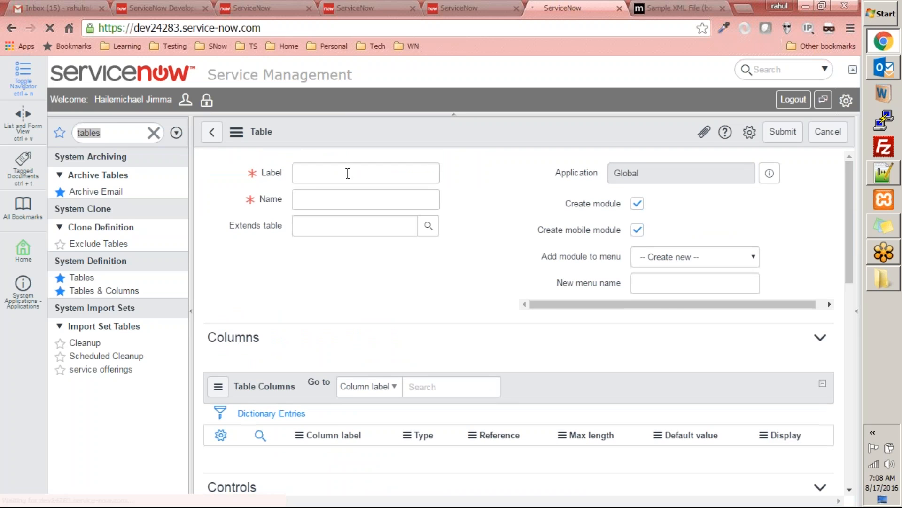
Step: Label the new table Books, let its name fill in as u_books, and disable module creation
left_click(320, 222)
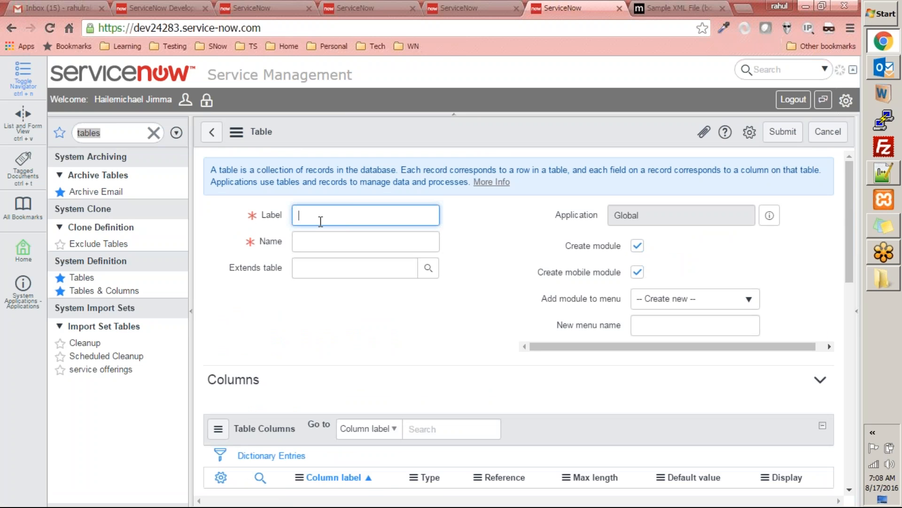
type("books")
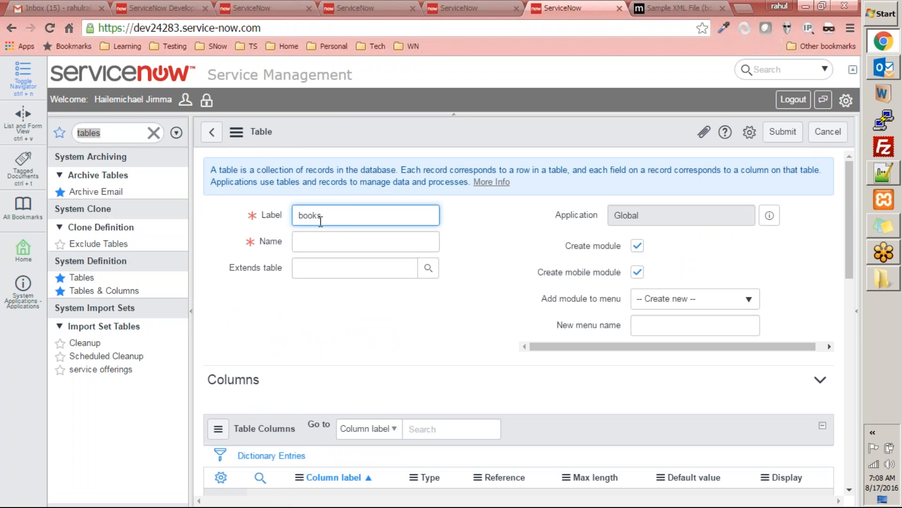
double_click(320, 221)
type("Books")
key("Tab")
left_click(638, 245)
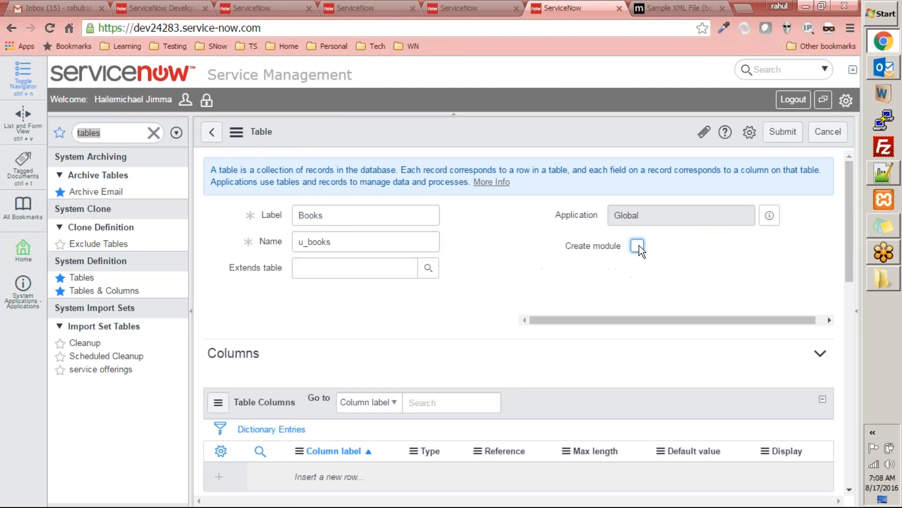
Step: Switch to books.xml in Notepad++ and expand book bk101 to read its field names
scroll(441, 308, "down", 4)
key("alt+Tab")
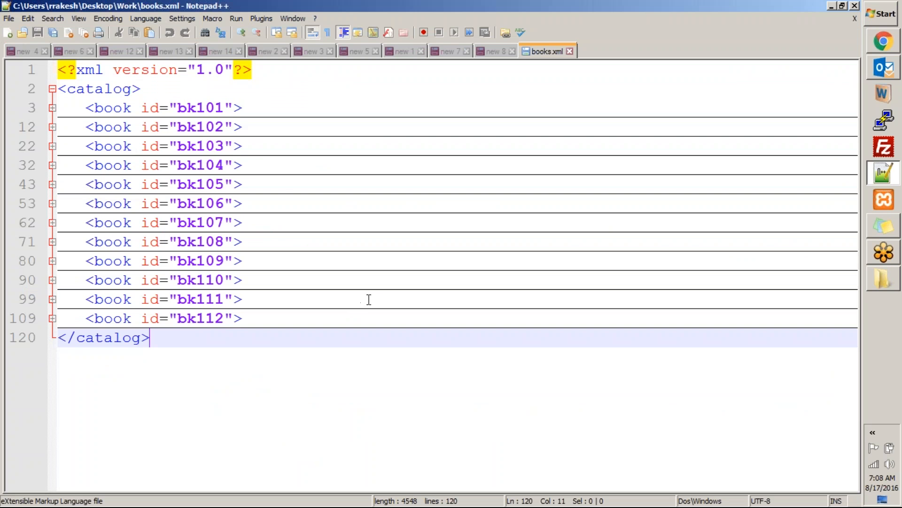
left_click(51, 108)
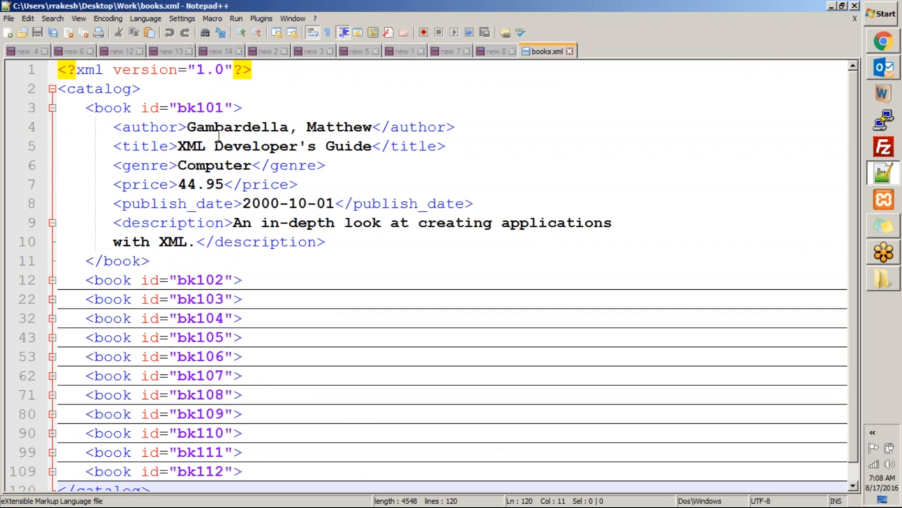
Step: Return to ServiceNow and add an Author column of type String to the Books table
key("alt+Tab")
left_click(325, 281)
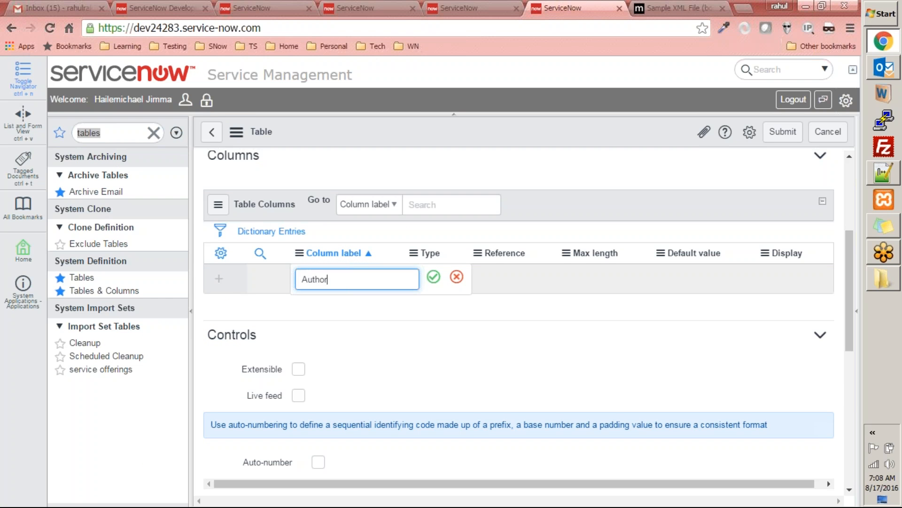
key("Tab")
type("S")
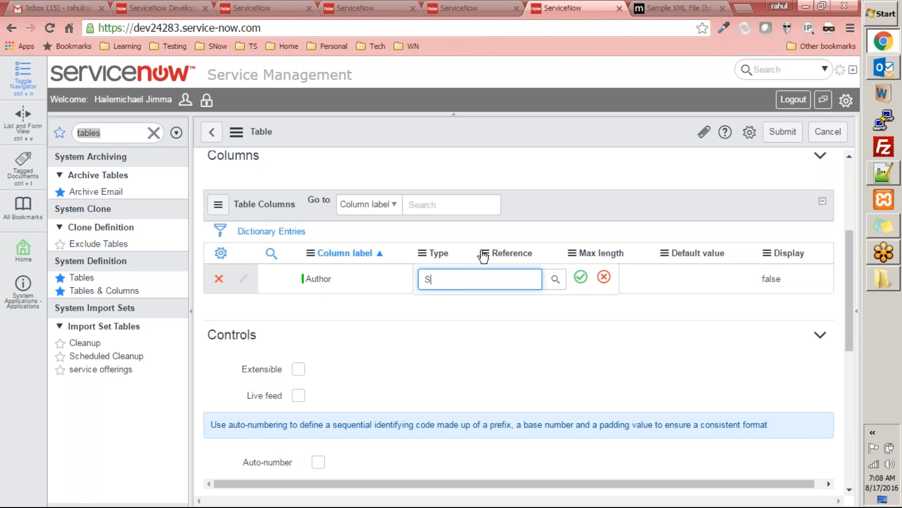
key("Tab")
left_click(437, 284)
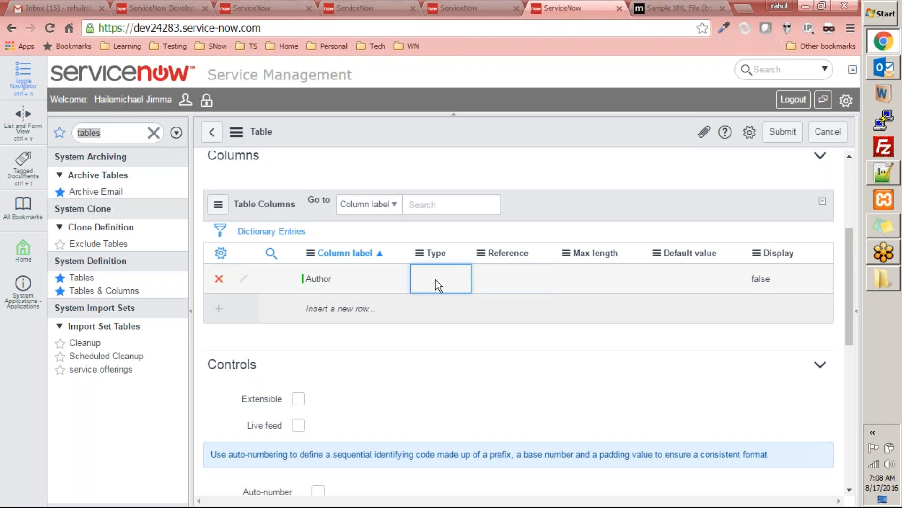
left_click(438, 284)
type("String")
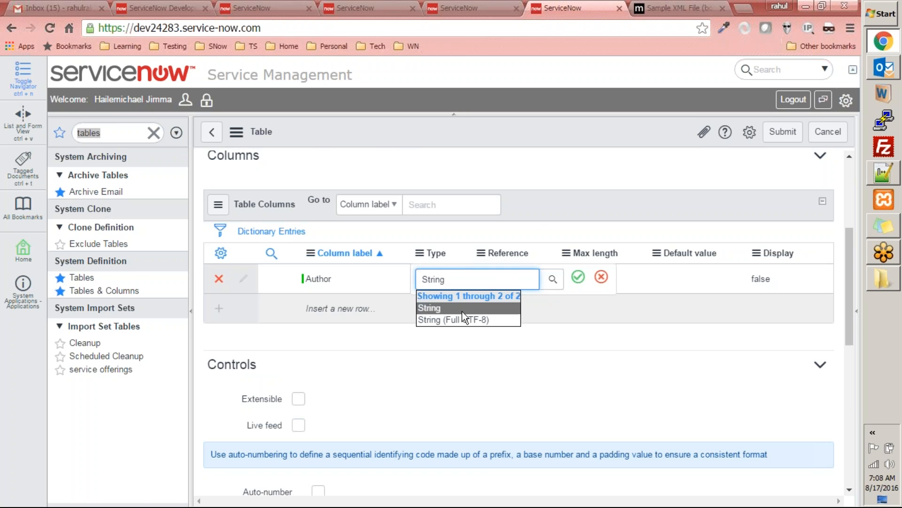
left_click(462, 311)
Step: Check the next field in books.xml and add a Title column of type String to the table
key("alt+Tab")
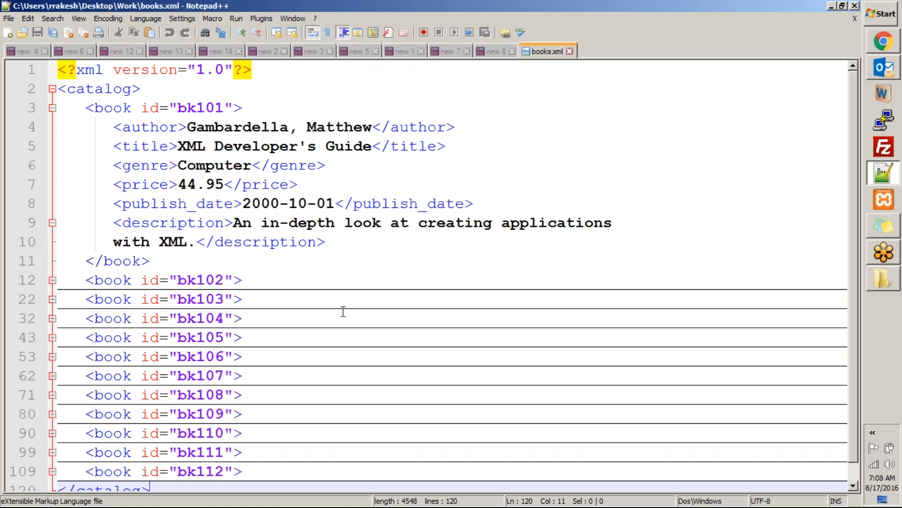
key("alt+Tab")
left_click(322, 314)
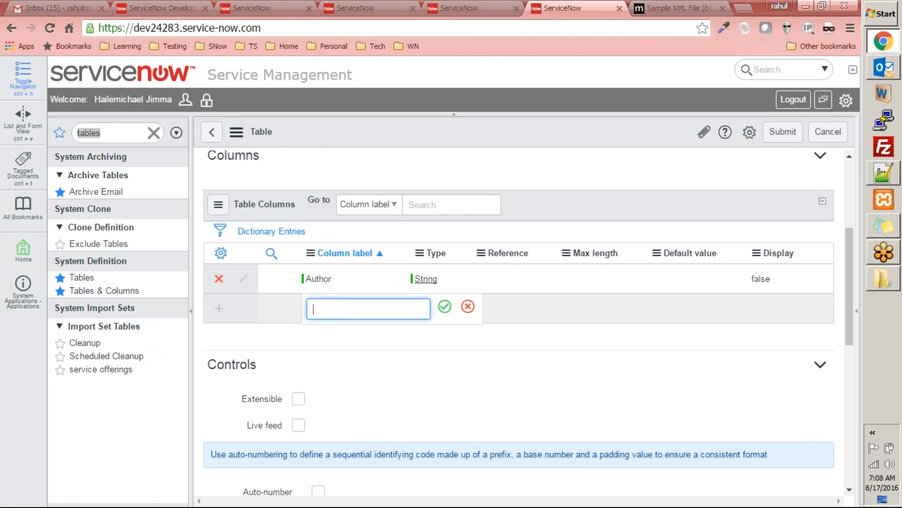
type("Title")
key("Tab")
type("String")
left_click(578, 307)
Step: Check books.xml again and add a Genre column of type String to the table
key("alt+Tab")
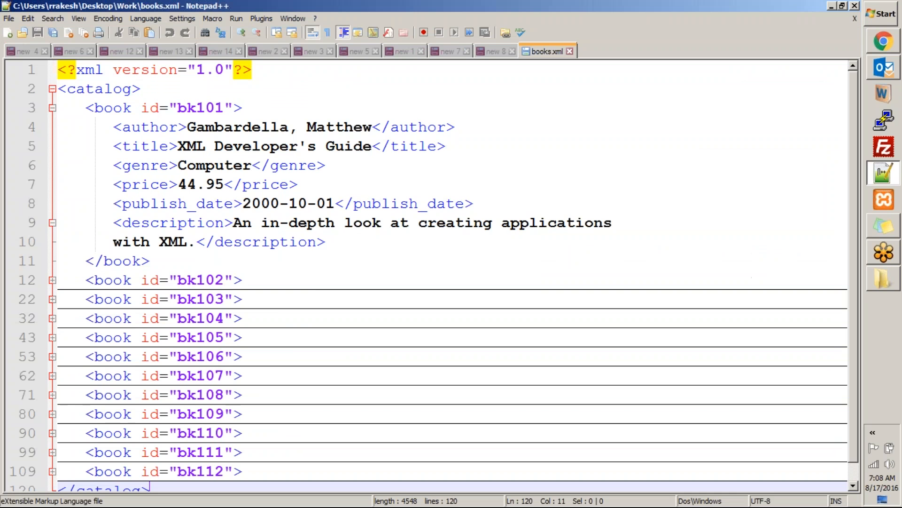
key("alt+Tab")
left_click(299, 339)
type("Genre")
key("Tab")
type("S")
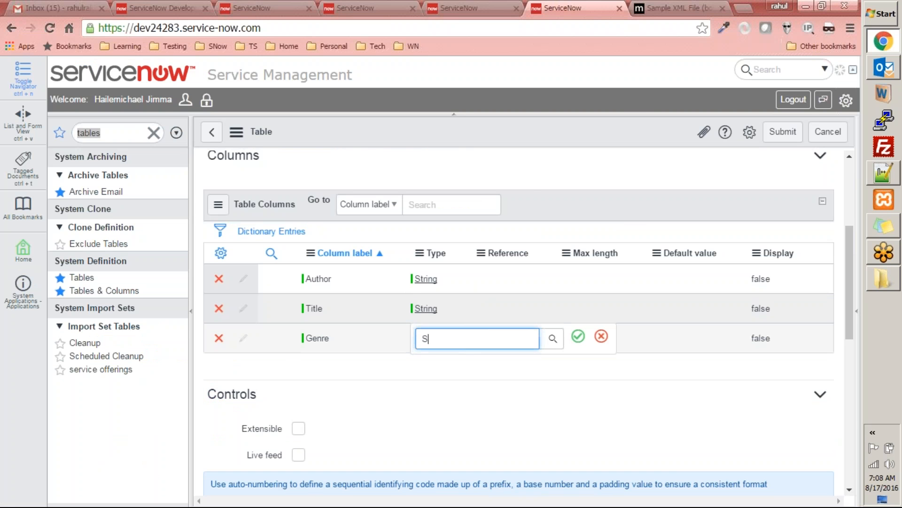
type("tring")
Step: Consult books.xml for the following field and add a Price column of type Currency
key("alt+Tab")
key("alt+Tab")
left_click(318, 368)
type("Price")
key("Tab")
type("Cu")
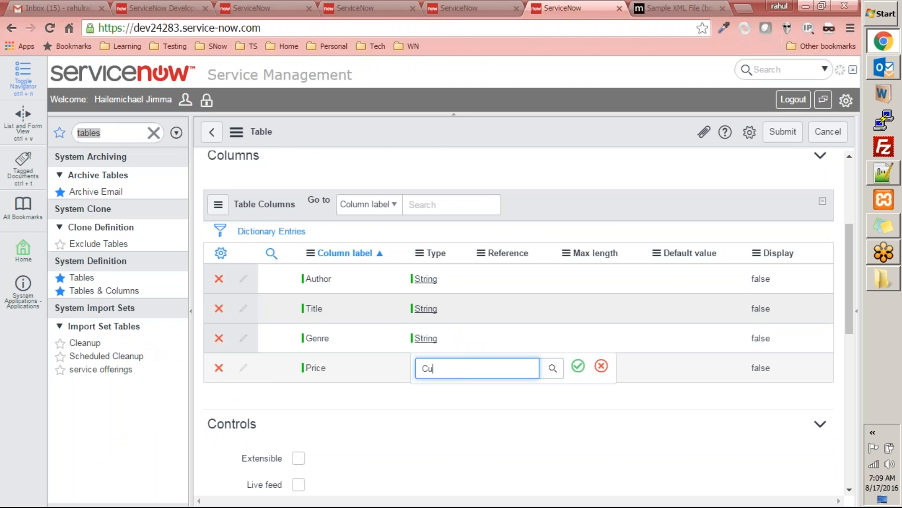
type("rr")
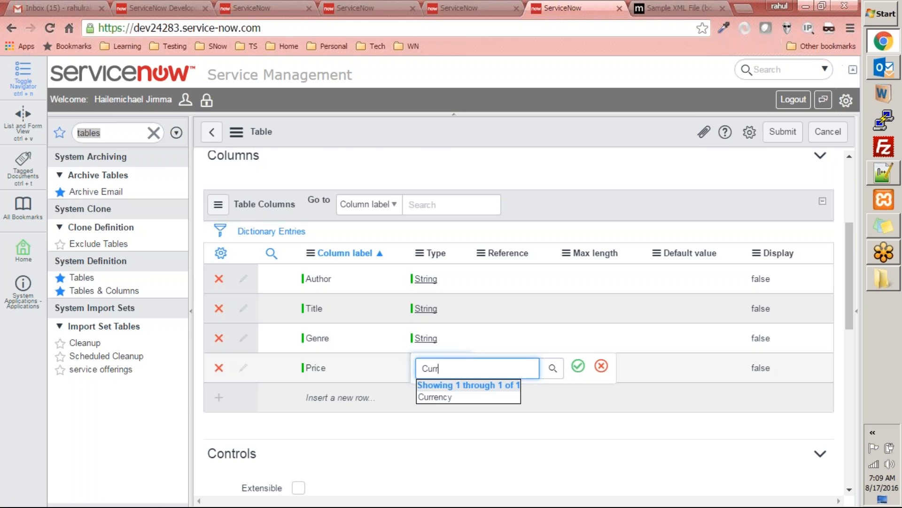
key("Down")
key("Tab")
Step: Look up the field after price in books.xml and add a Publish Date column of type Date
key("alt+Tab")
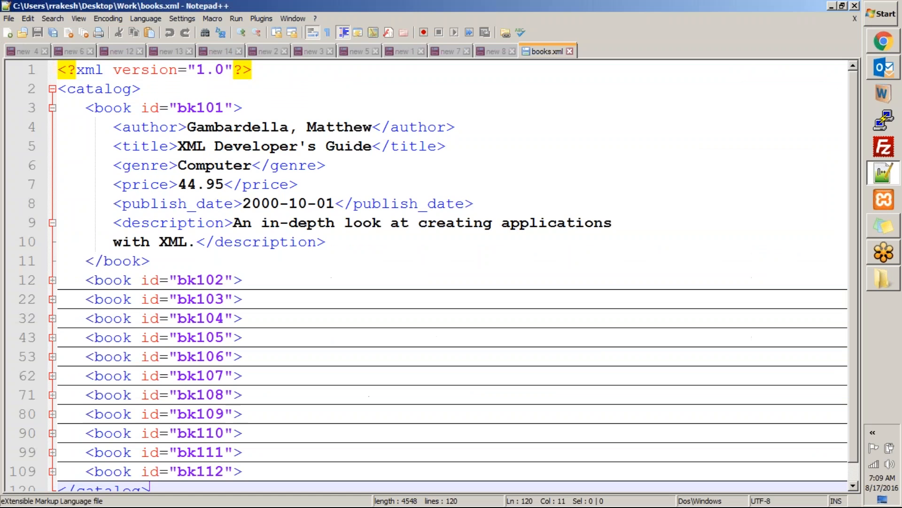
key("alt+Tab")
left_click(310, 396)
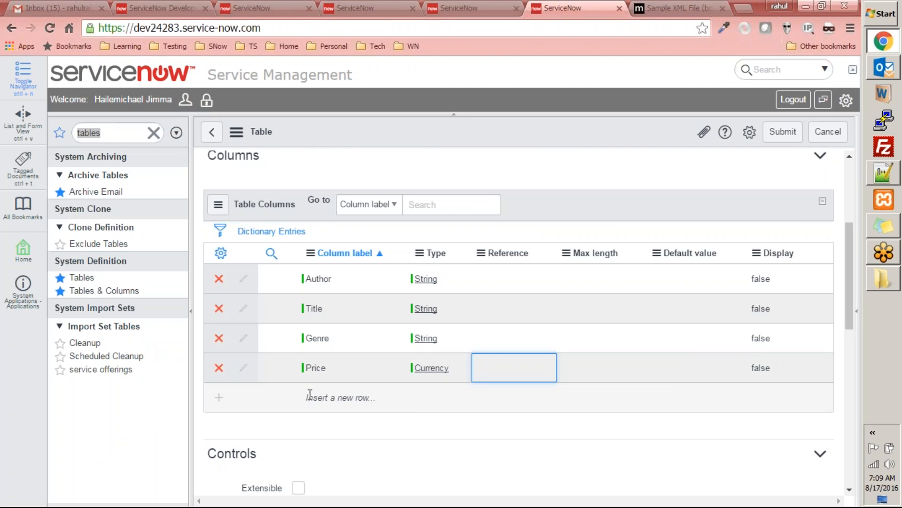
type("Publish Date")
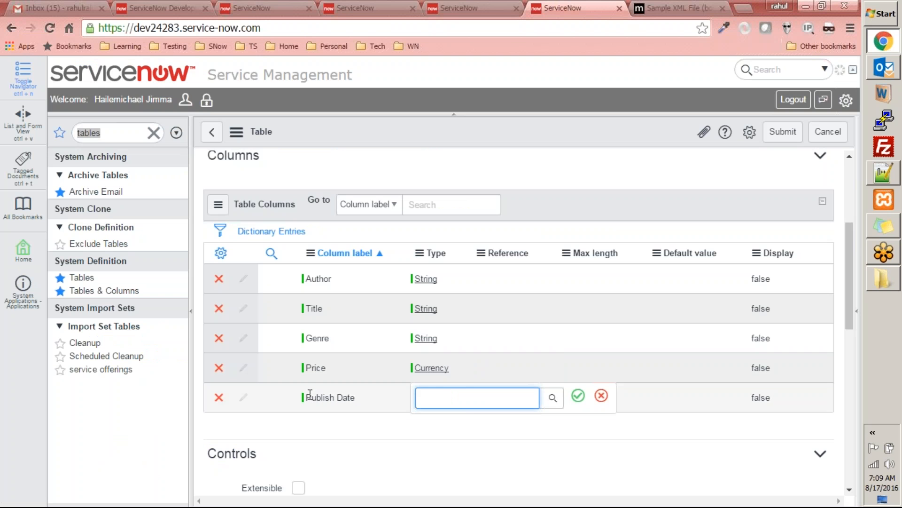
type("date")
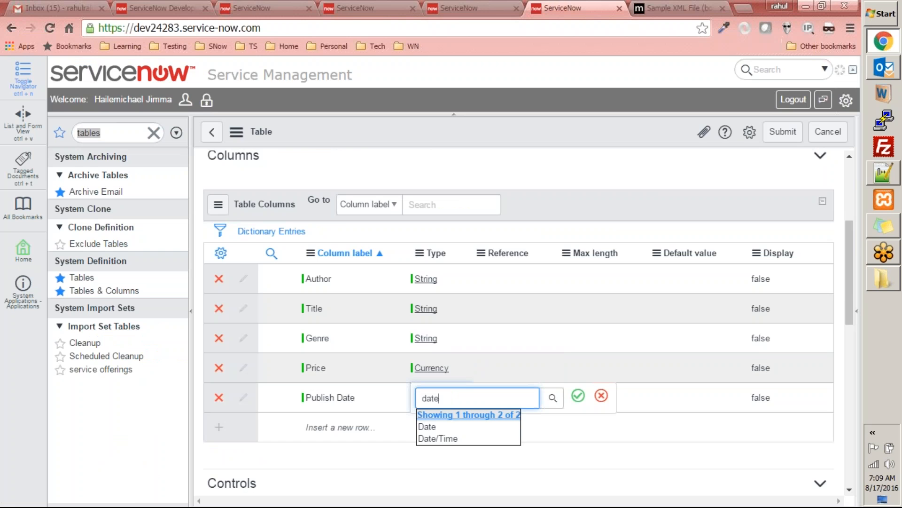
Step: Check the last field in books.xml, add a Description column of type String, and submit the new Books table
key("alt+Tab")
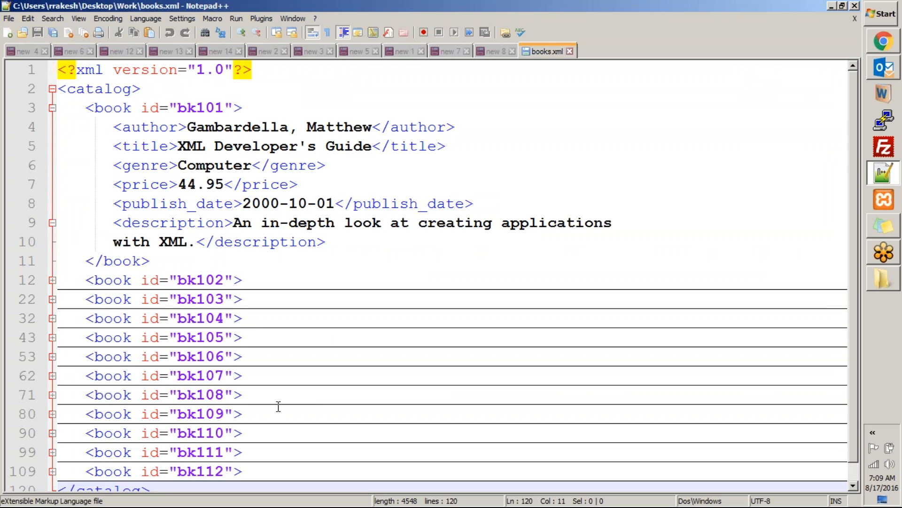
key("alt+Tab")
left_click(409, 435)
type("D")
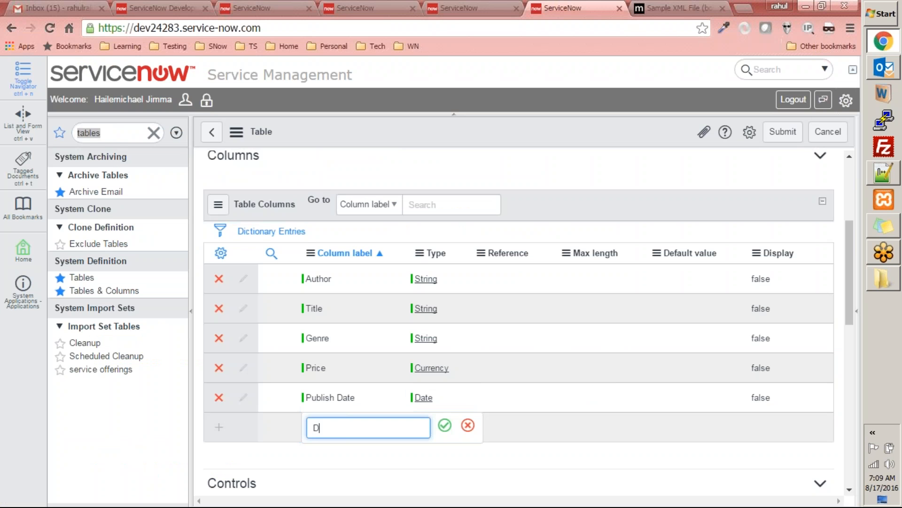
type("escription")
key("Tab")
type("S")
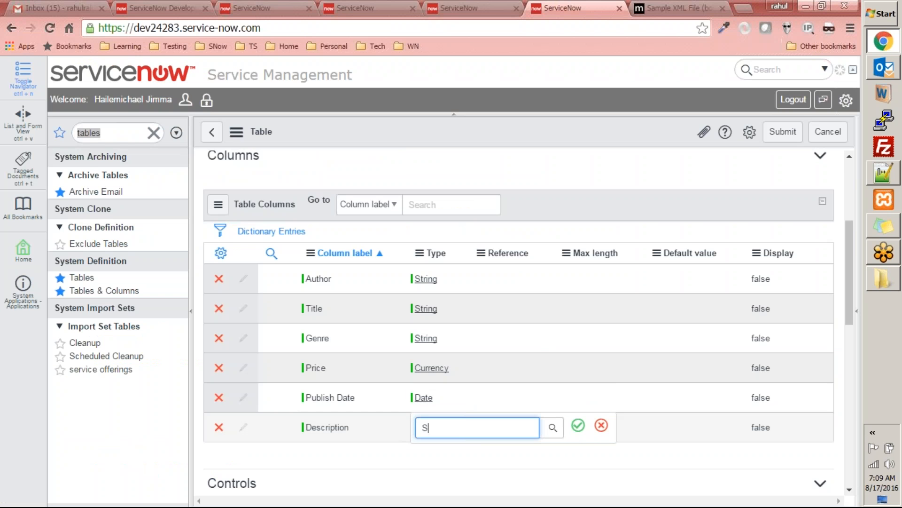
type("tring")
key("Return")
left_click(783, 132)
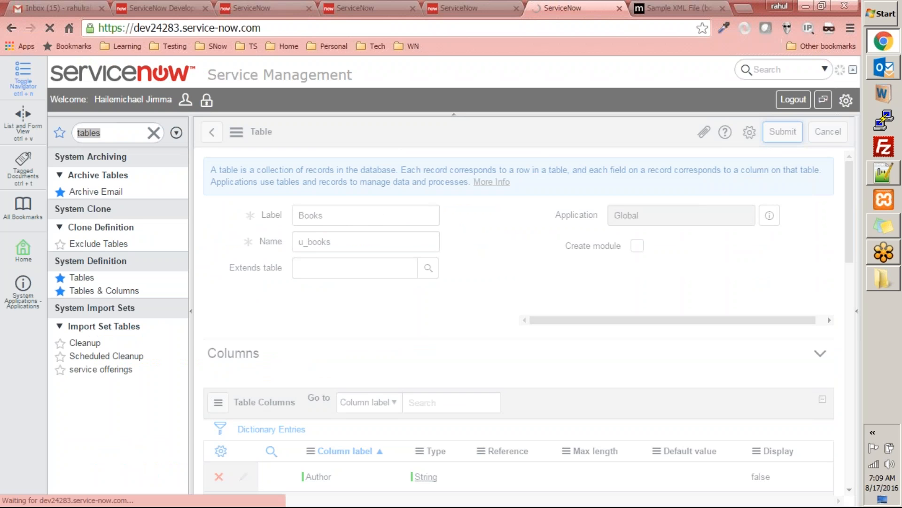
Step: Open the record list of the new table with u_books.list
left_click(116, 133)
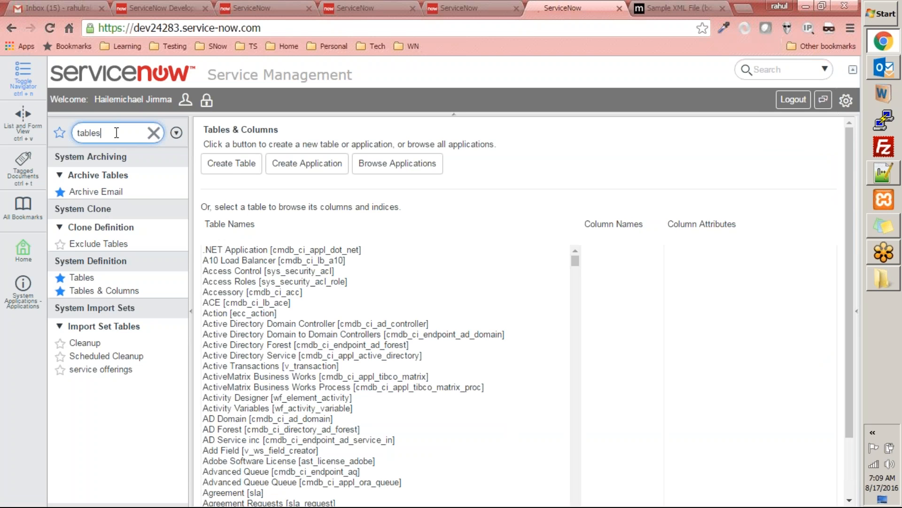
double_click(116, 133)
type("u_b")
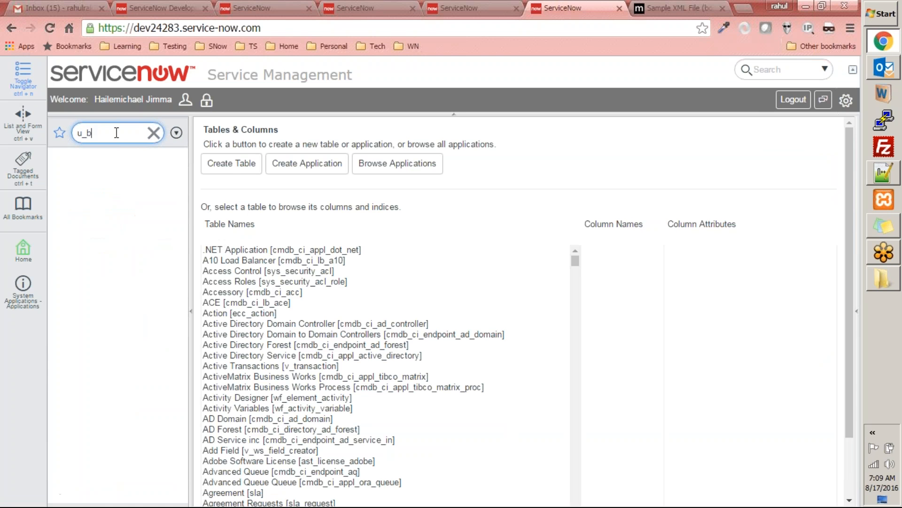
type("ook")
key("BackSpace")
key("BackSpace")
type("ks.list")
key("Return")
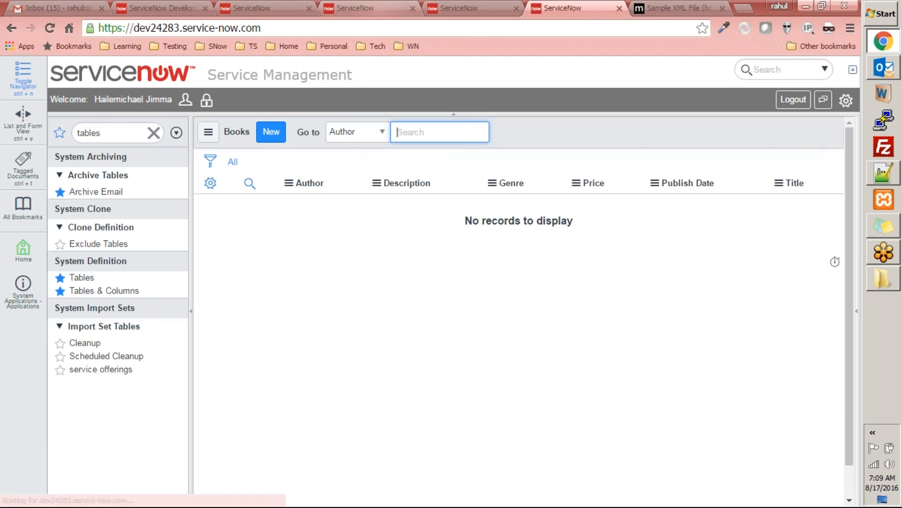
Step: Fill in a data load that creates the import set table "imp books" from the file books.xml
left_click(461, 8)
left_click(103, 173)
left_click(369, 170)
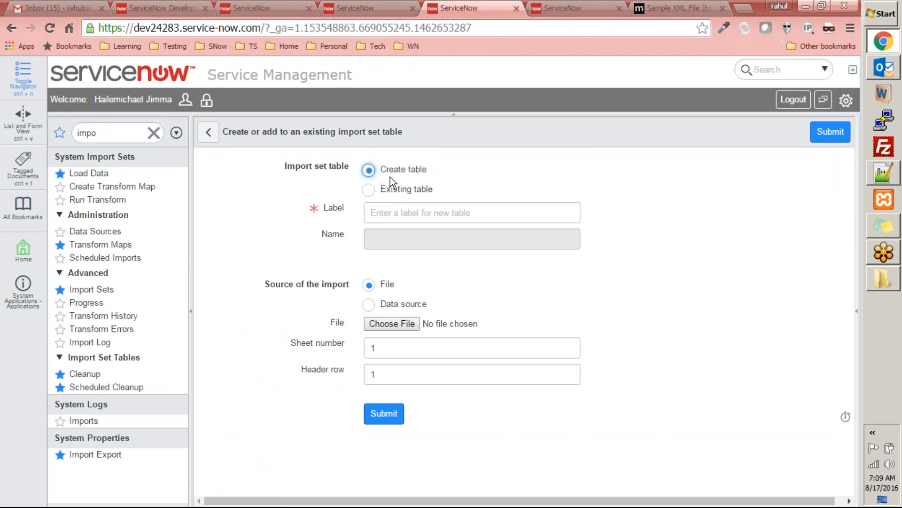
left_click(401, 210)
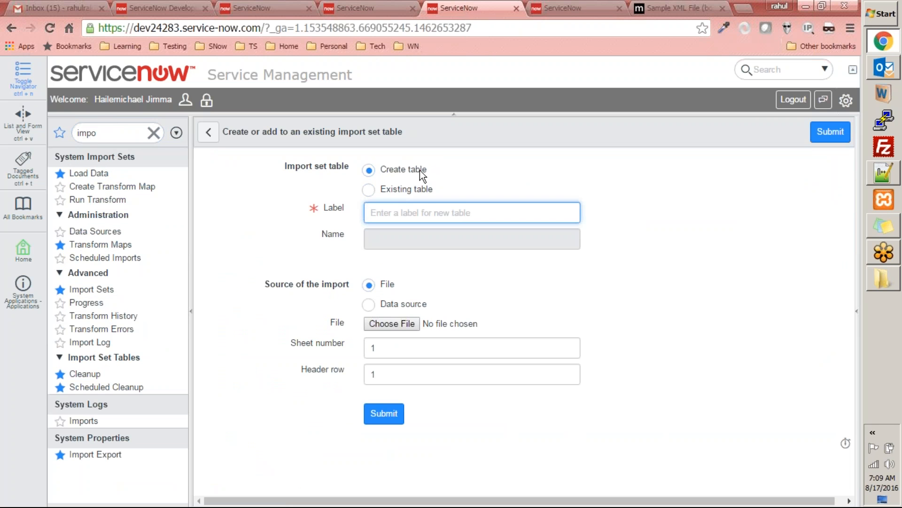
type("imp")
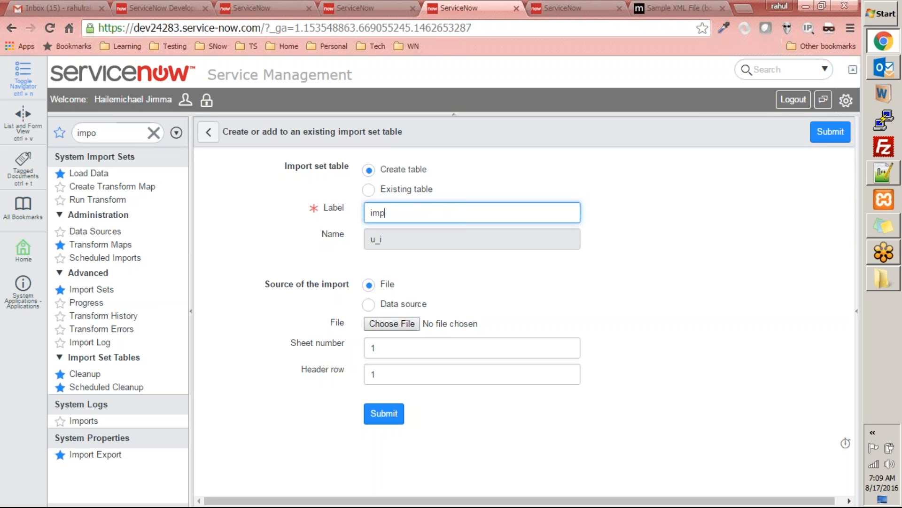
type(" books")
left_click(397, 322)
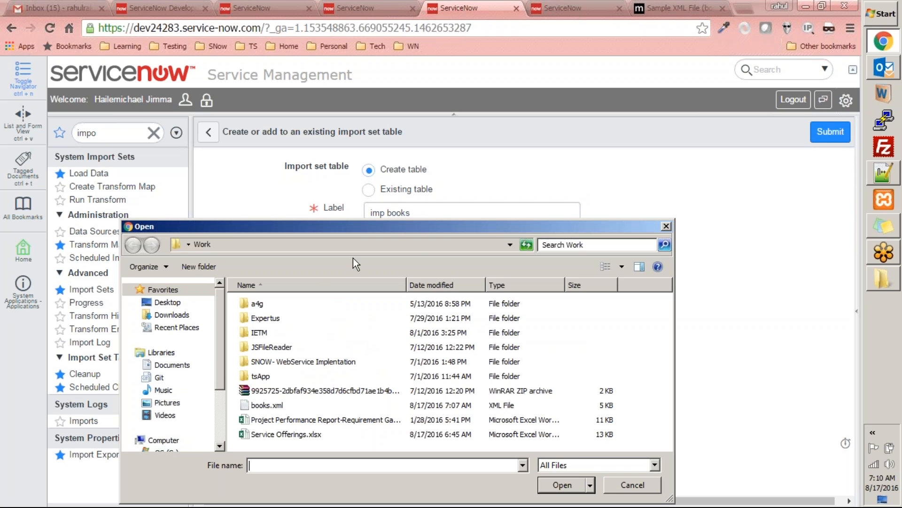
double_click(265, 405)
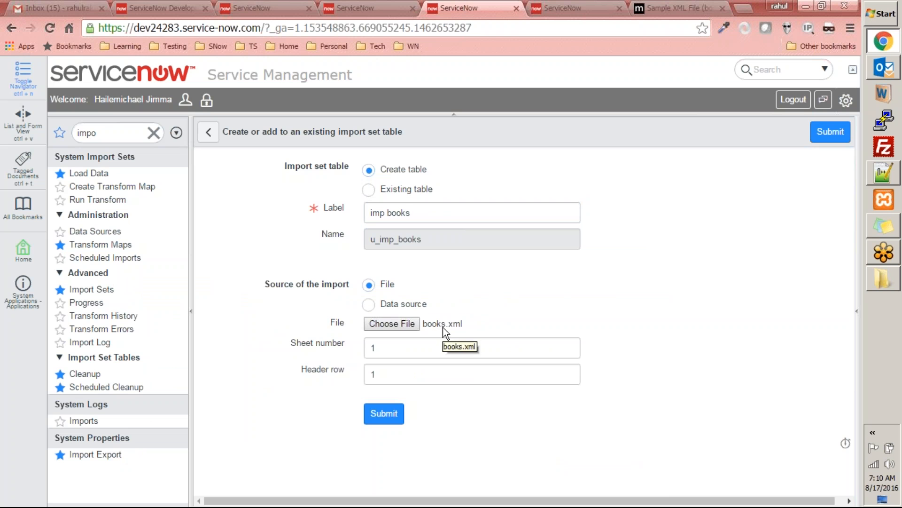
Step: Switch the source of the import to Data source and review the data sources available for selection
left_click(393, 306)
left_click(428, 329)
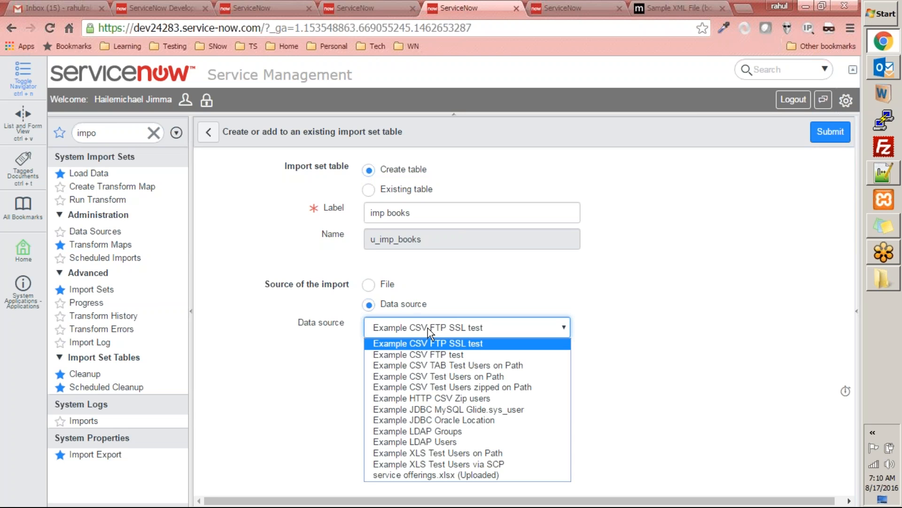
left_click(399, 326)
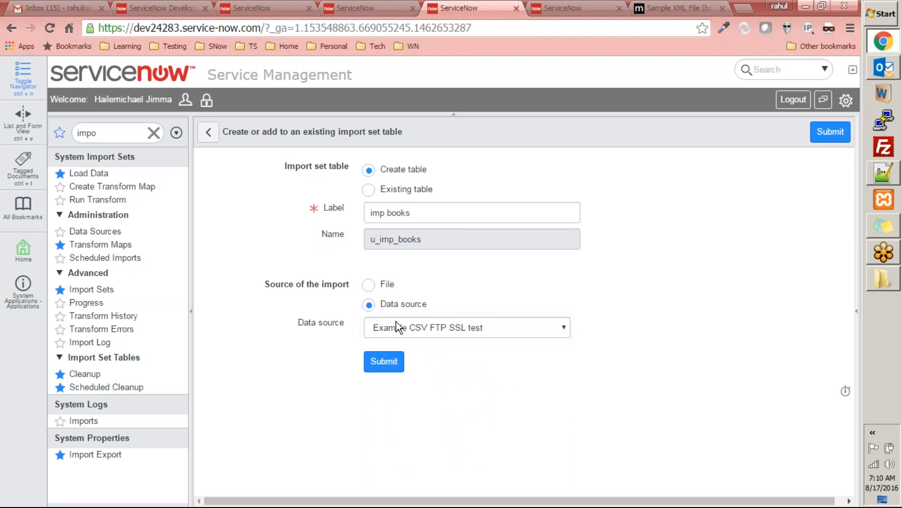
left_click(394, 328)
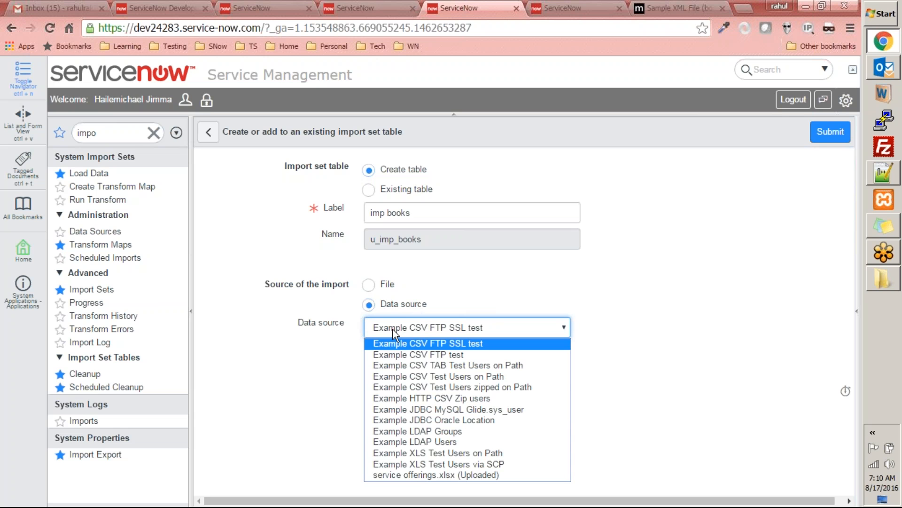
left_click(663, 268)
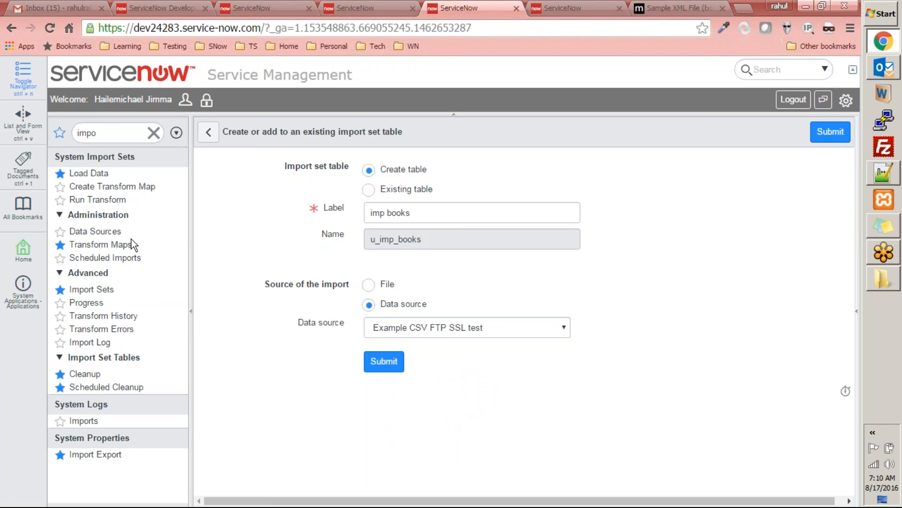
Step: Start a new data source record and set its format to XML
left_click(117, 232)
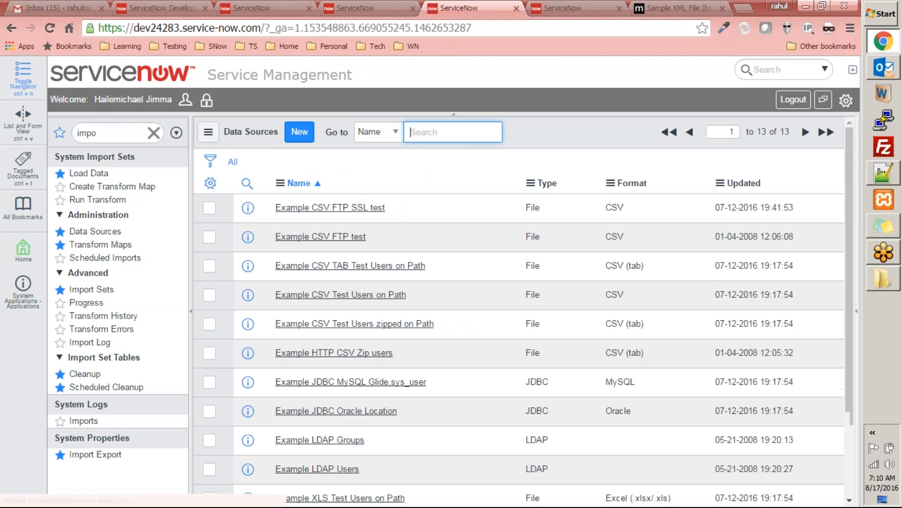
left_click(298, 133)
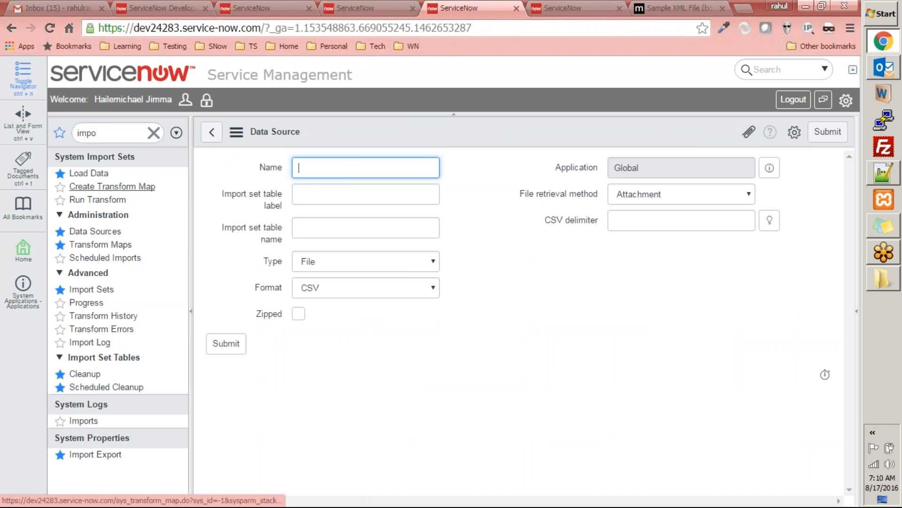
left_click(338, 283)
left_click(312, 345)
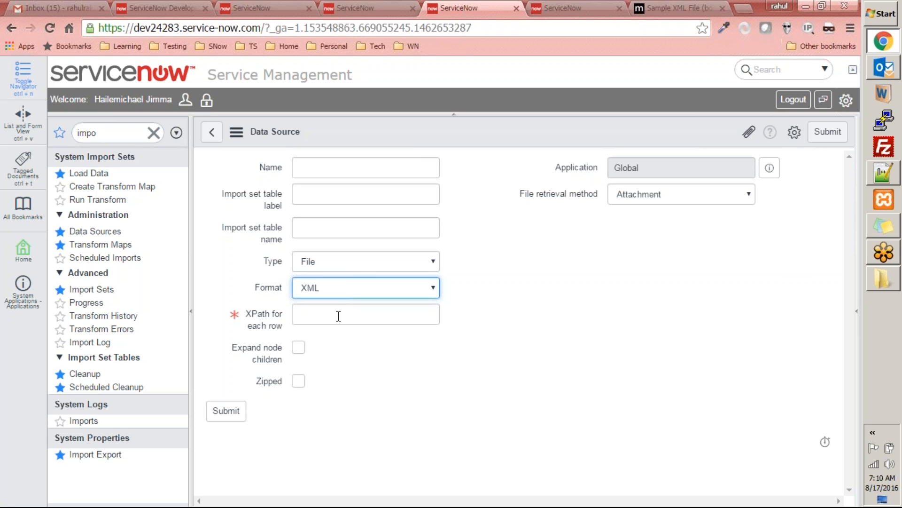
Step: Name the data source Import Books and set its import set table label to Import books
left_click(323, 170)
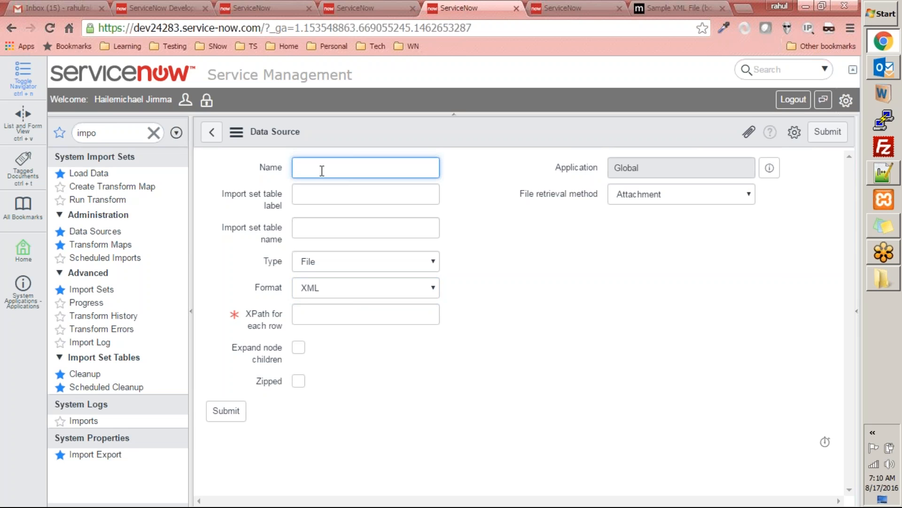
type("Import Books")
key("Tab")
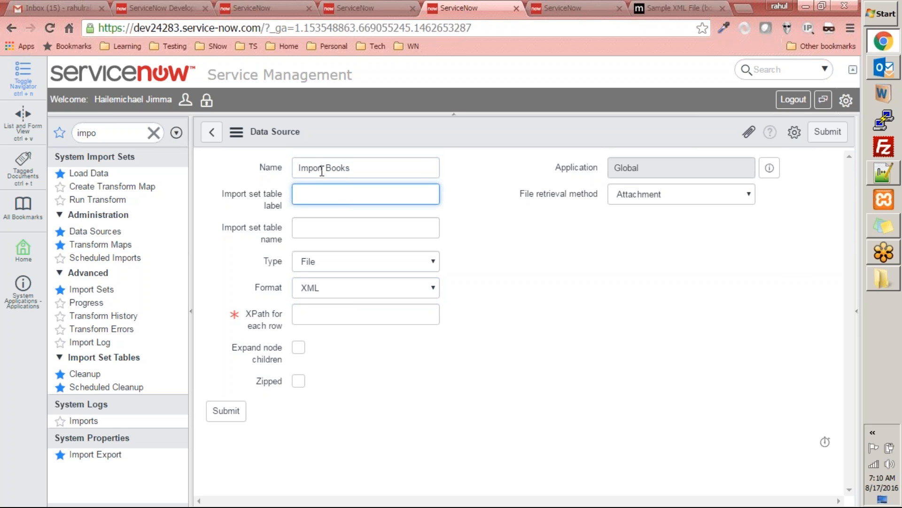
type("Import books")
key("Tab")
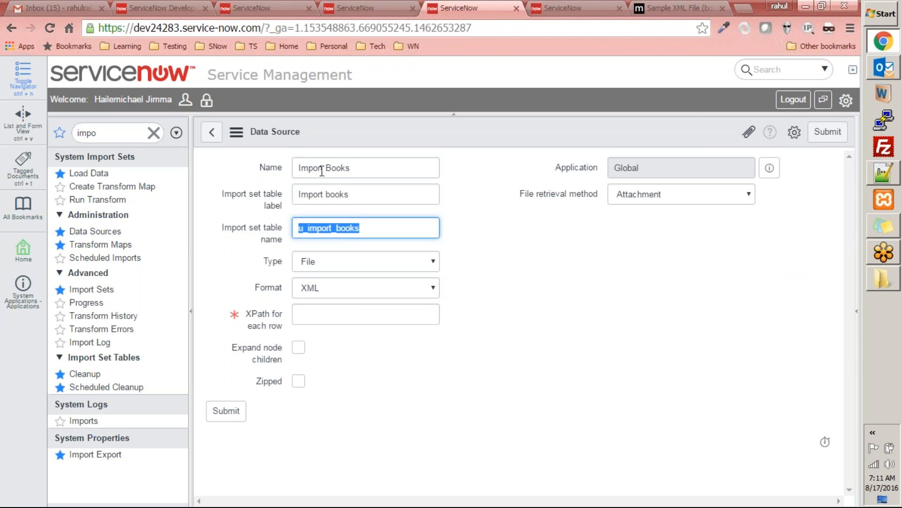
Step: Open the existing Import Books data source in the Training Instance2 instance and copy its XPath for each row
left_click(344, 315)
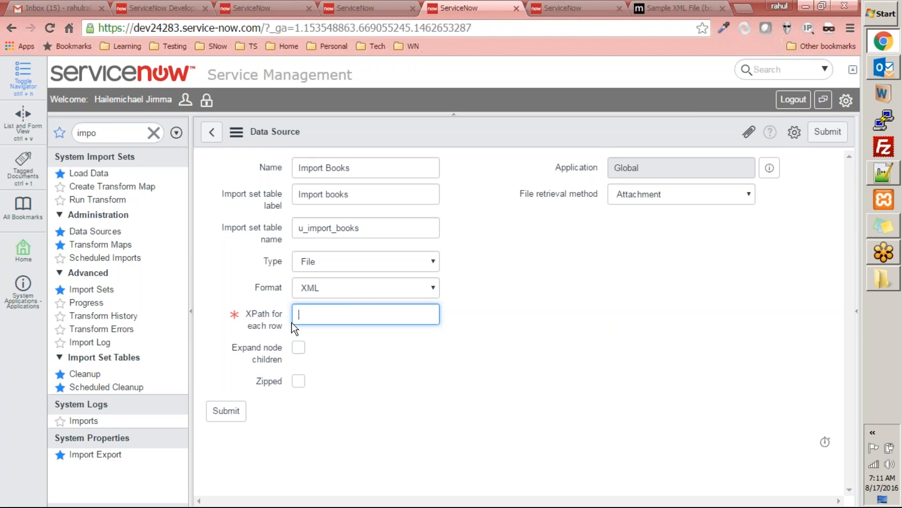
left_click(357, 8)
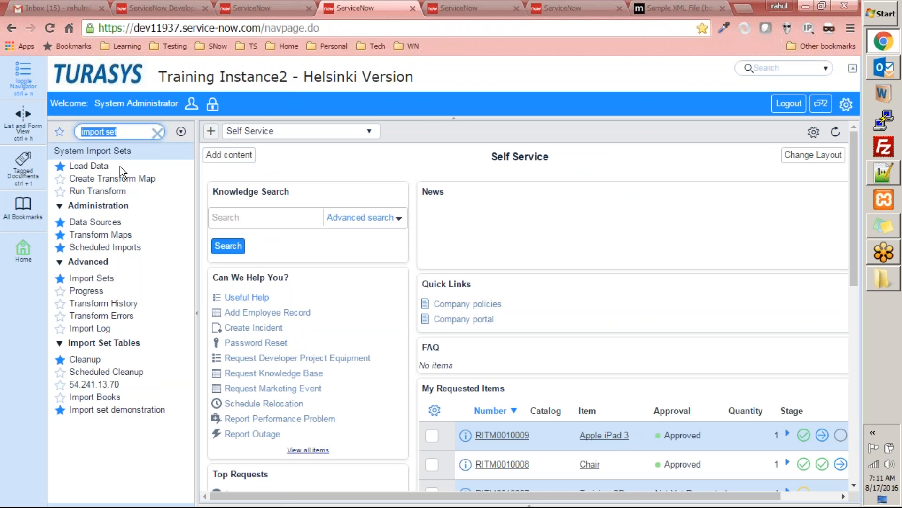
left_click(115, 223)
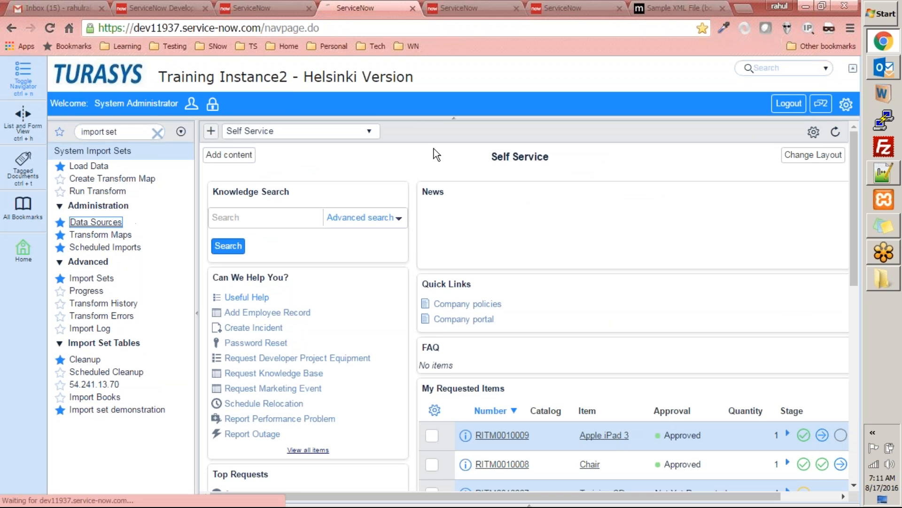
left_click(320, 194)
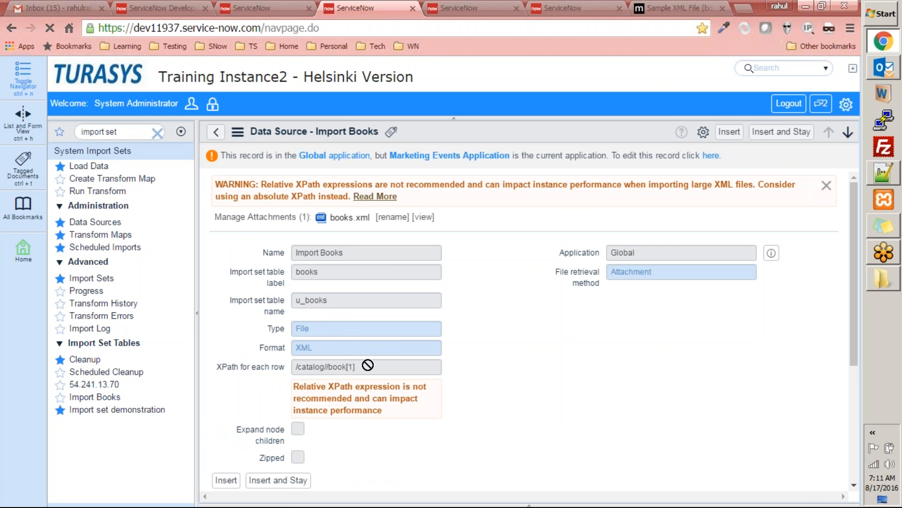
triple_click(365, 369)
key("ctrl+c")
scroll(453, 306, "down", 5)
scroll(453, 307, "up", 5)
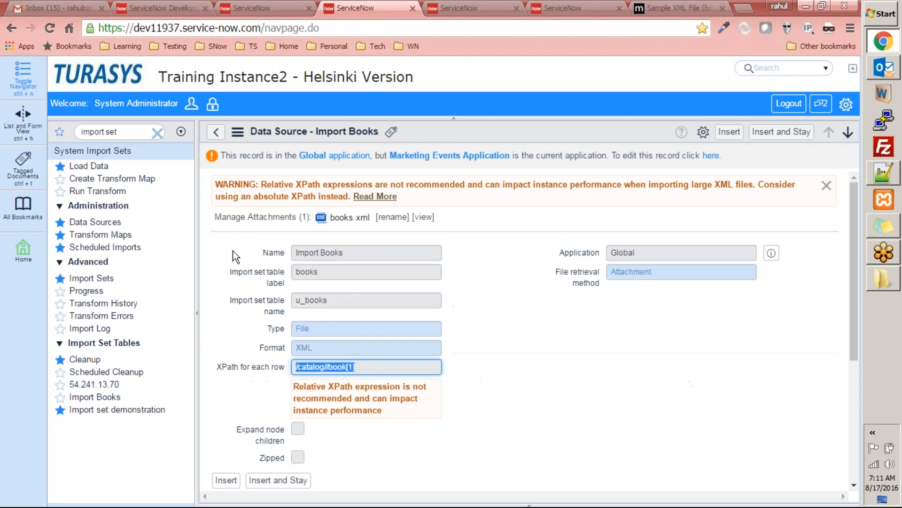
Step: View the notexml data source, then set the new Import Books source's XPath for each row to /catalog//book[1]
left_click(216, 132)
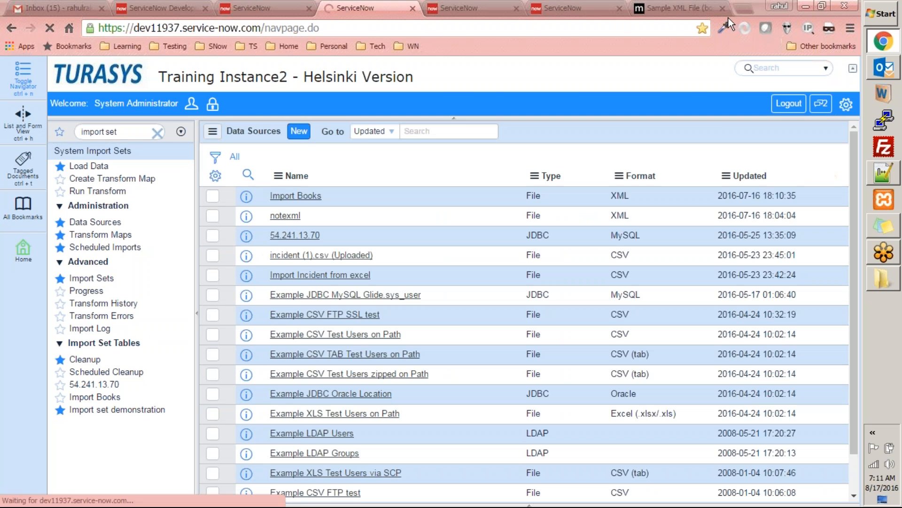
left_click(285, 216)
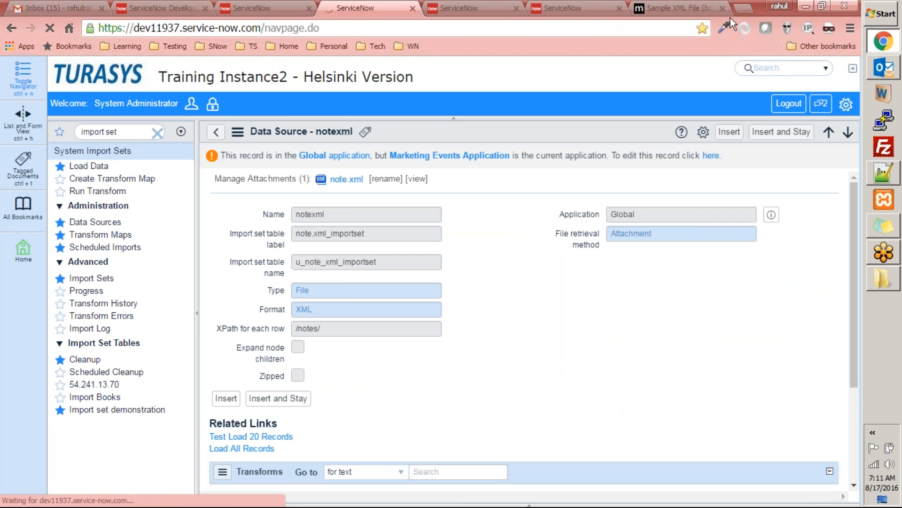
left_click(464, 8)
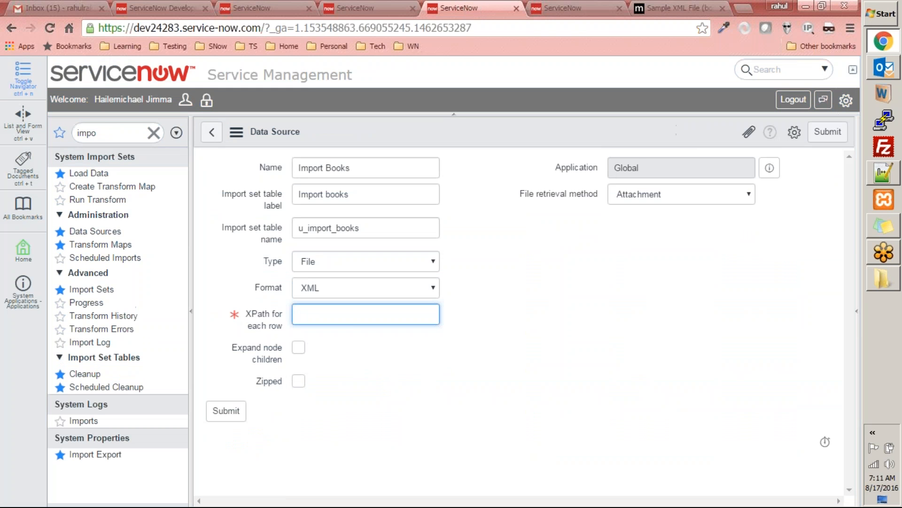
key("ctrl+v")
left_click(550, 373)
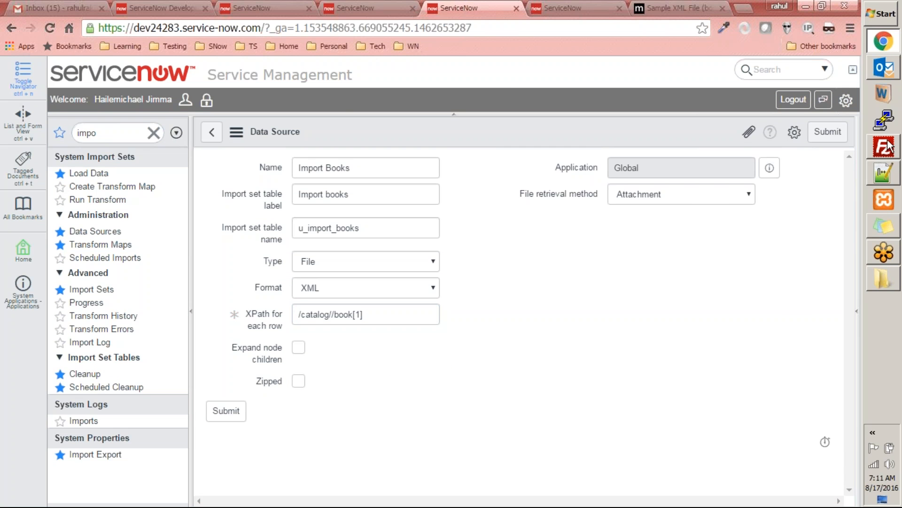
Step: Search the web for "xpath validator" and open the FreeFormatter XPath Tester / Evaluator page
left_click(677, 8)
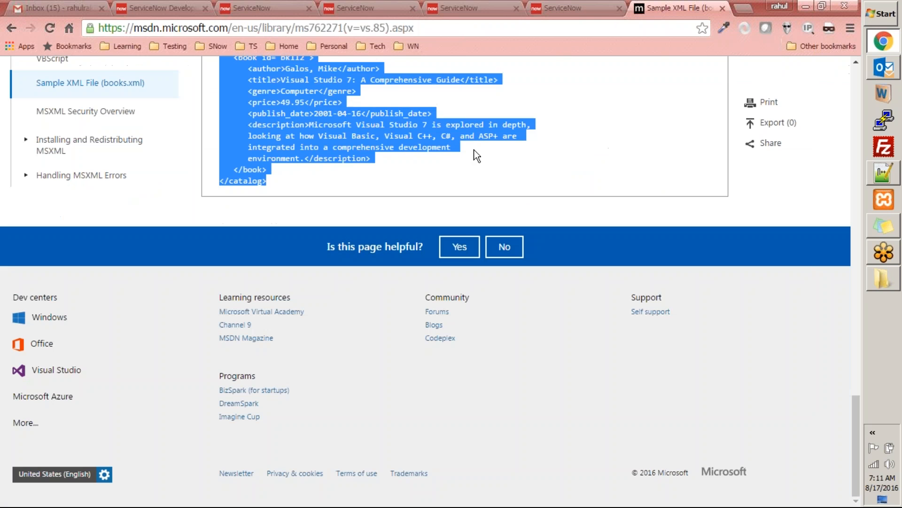
key("ctrl+l")
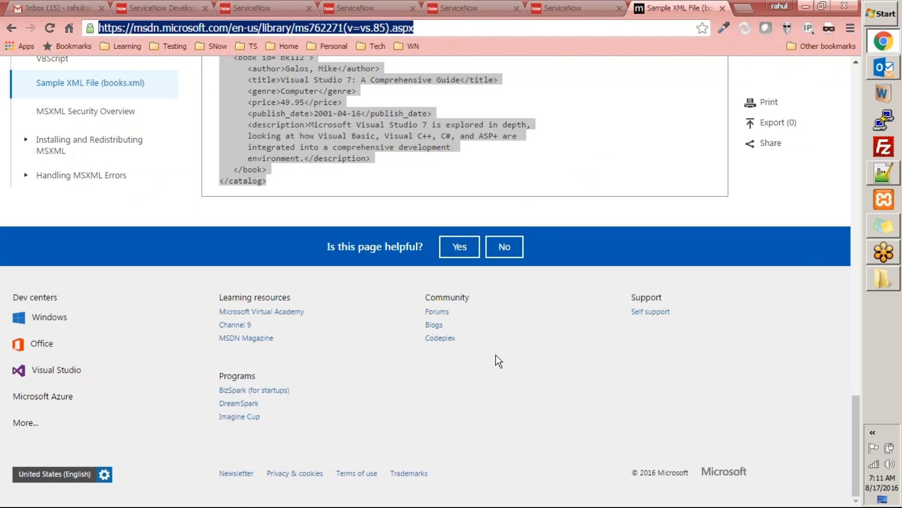
type("xpath")
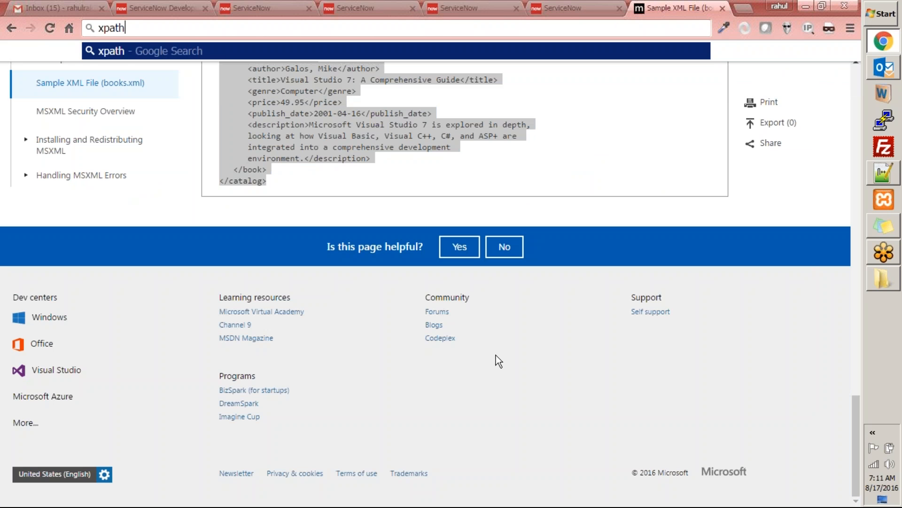
type(" validat")
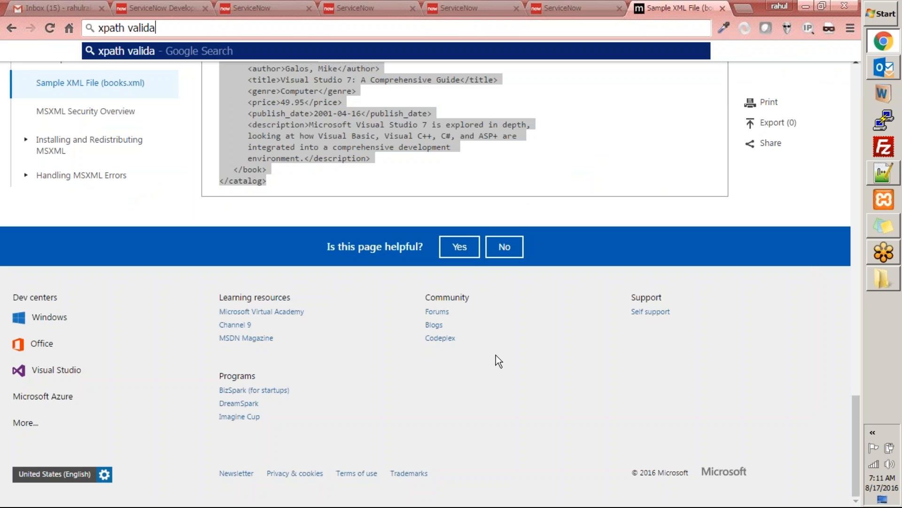
type("or")
key("Return")
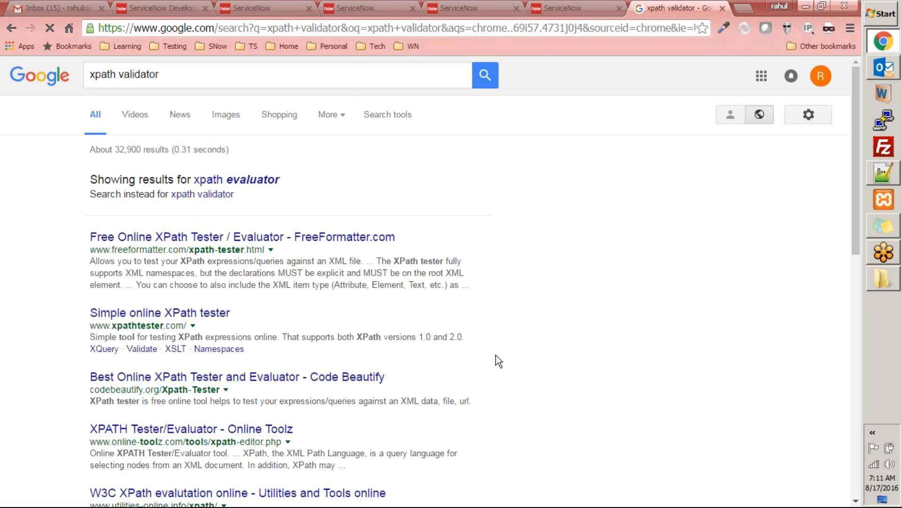
left_click(318, 236)
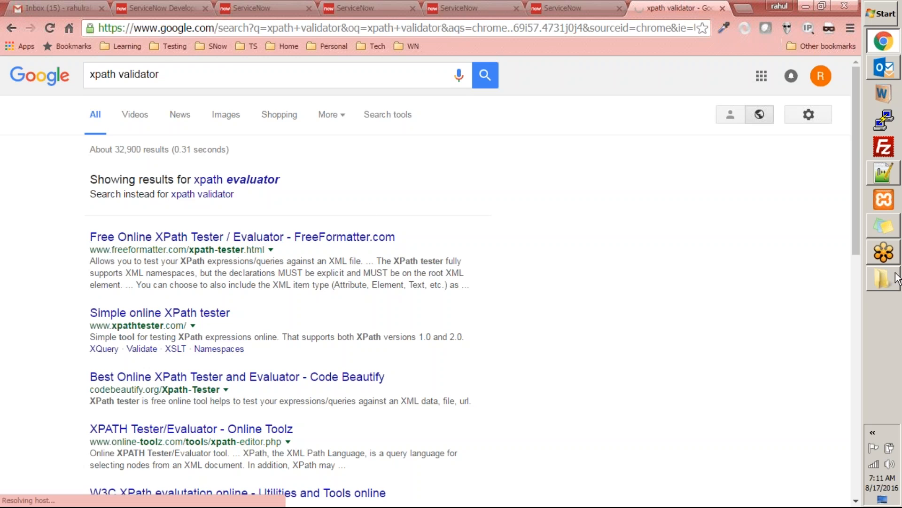
Step: Copy the entire contents of books.xml from Notepad++ and paste them as the XML input of the XPath tester in Chrome
left_click(888, 181)
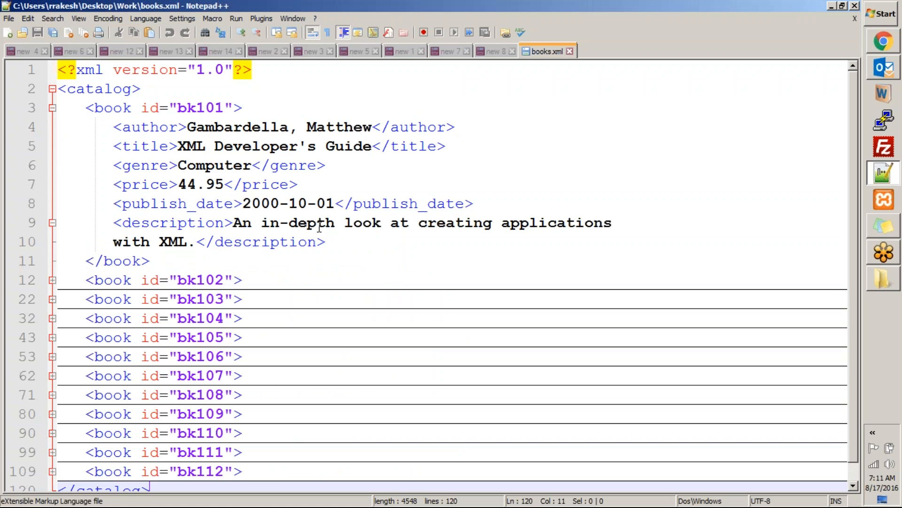
left_click(309, 255)
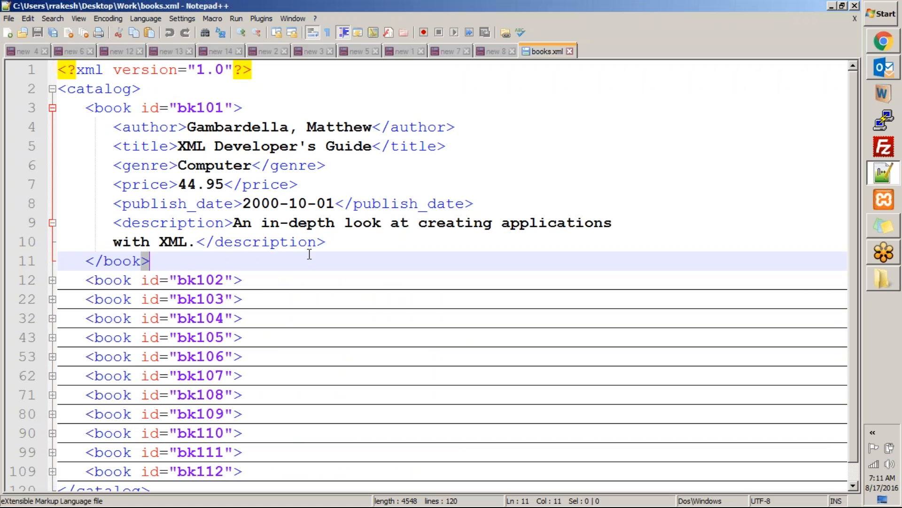
key("ctrl+a")
key("ctrl+c")
key("alt+Tab")
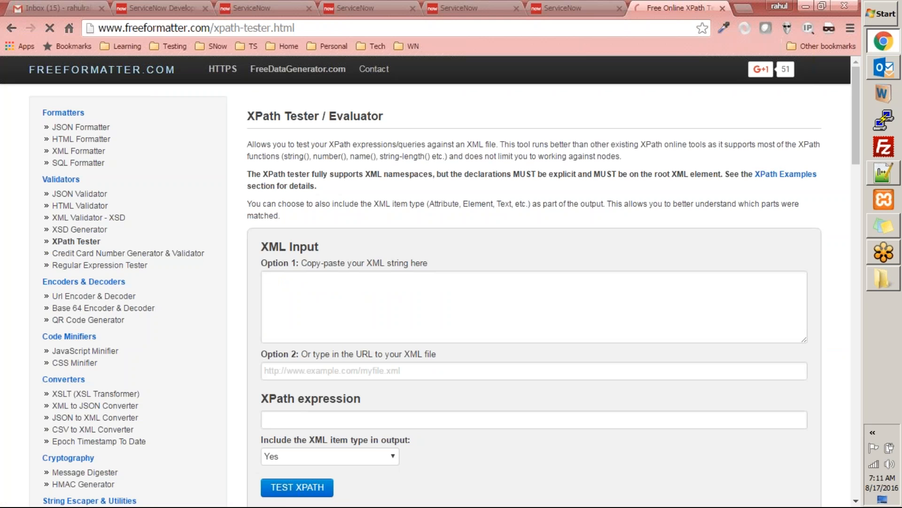
left_click(332, 304)
key("ctrl+v")
scroll(446, 337, "up", 5)
scroll(446, 336, "up", 5)
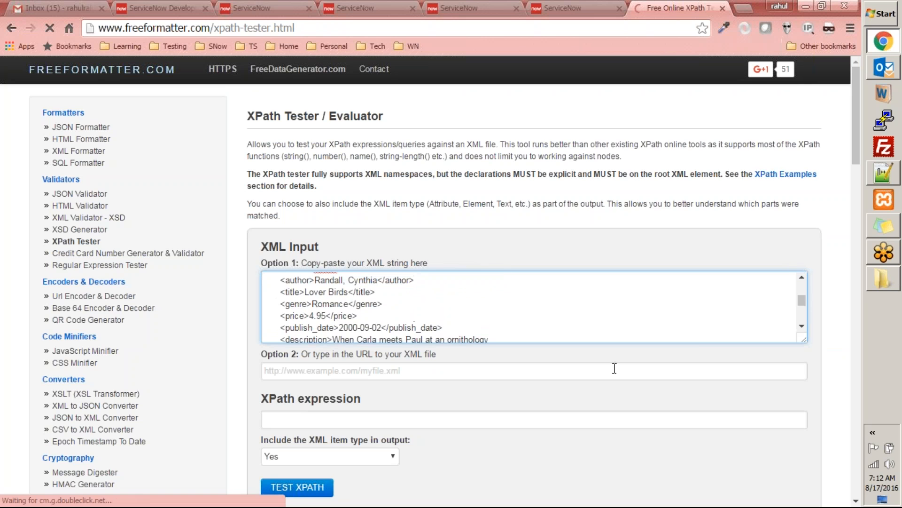
Step: Run the XPath test on the pasted XML with an empty expression and look through the tester's page
mouse_move(852, 122)
left_mouse_down()
mouse_move(839, 275)
mouse_move(844, 133)
left_mouse_up()
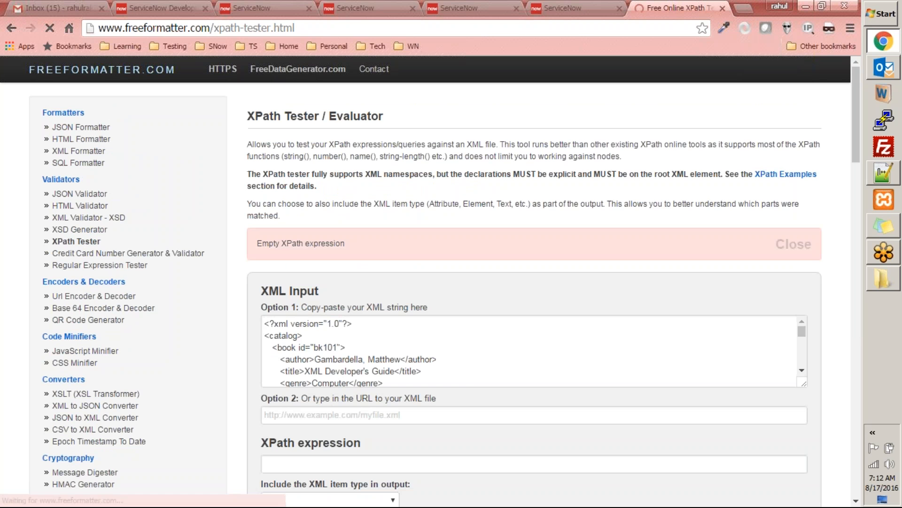
scroll(469, 374, "down", 10)
left_click_drag(856, 133, 771, 502)
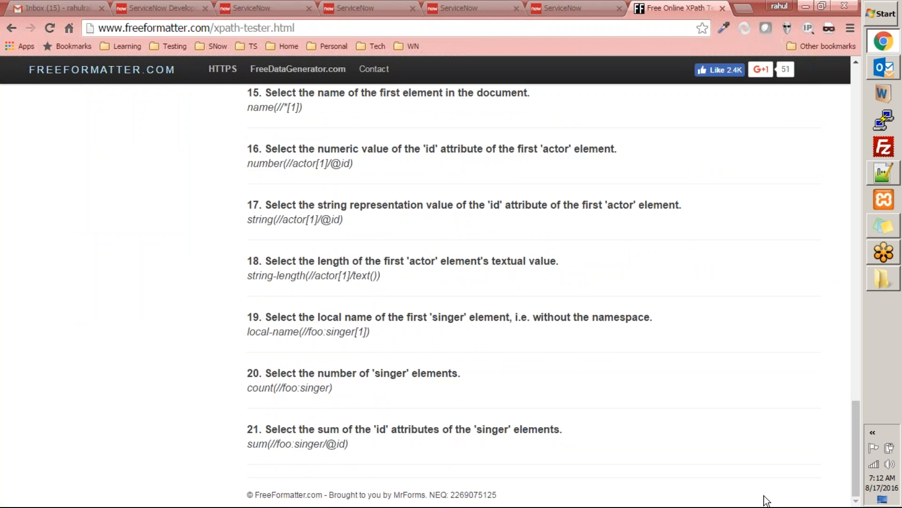
scroll(484, 464, "up", 15)
scroll(484, 464, "up", 10)
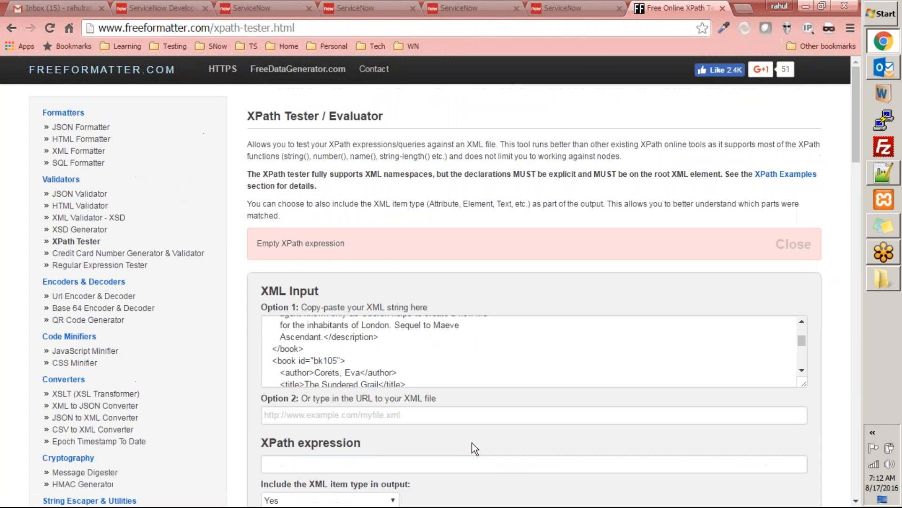
scroll(467, 442, "down", 5)
scroll(467, 442, "up", 5)
scroll(372, 261, "up", 2)
Step: Search the web for "xpath generator" and open the XmlToolBox online xpath generator
left_click(412, 28)
type("xpath")
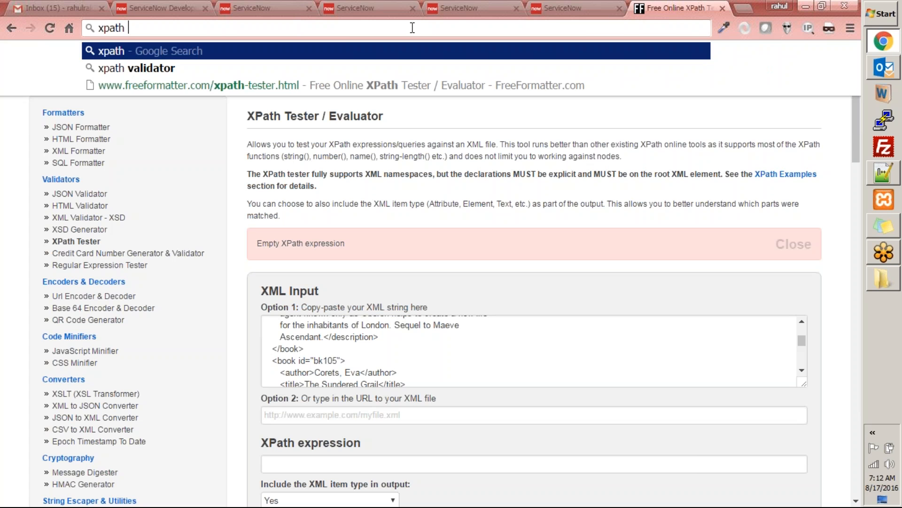
type(" generator")
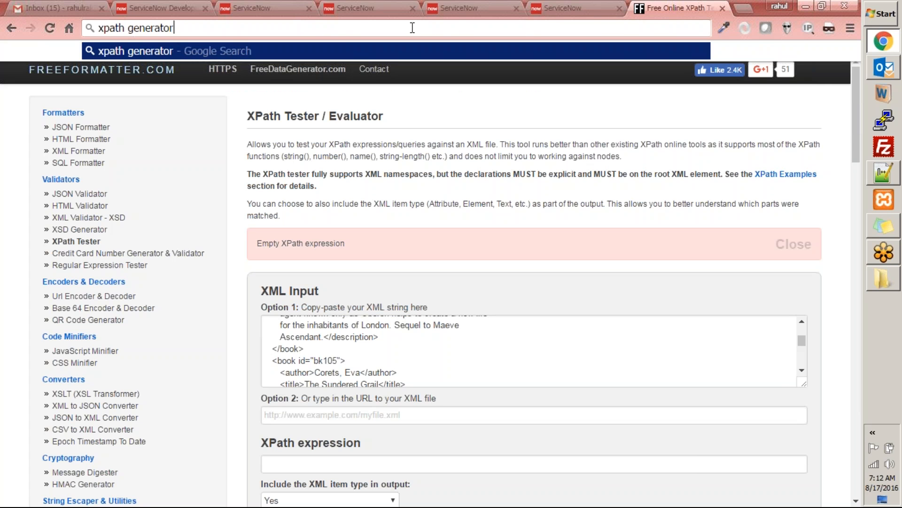
key("Return")
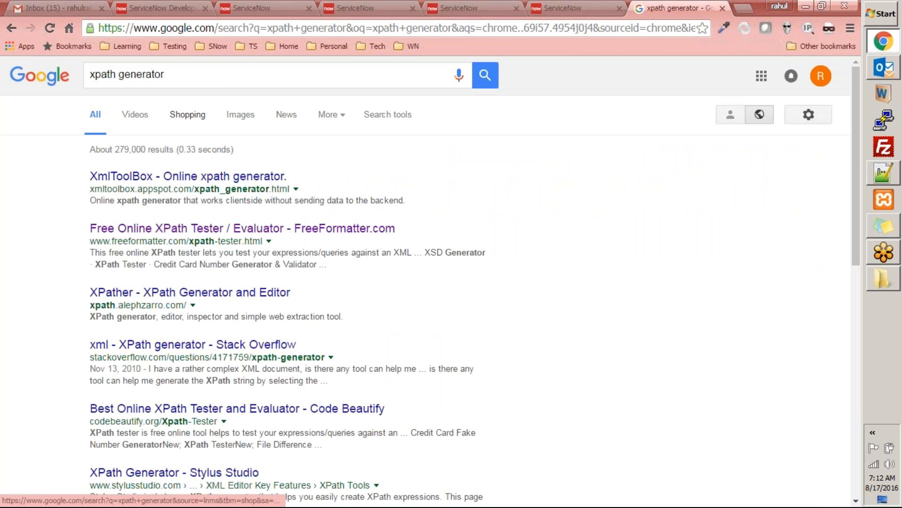
left_click(188, 176)
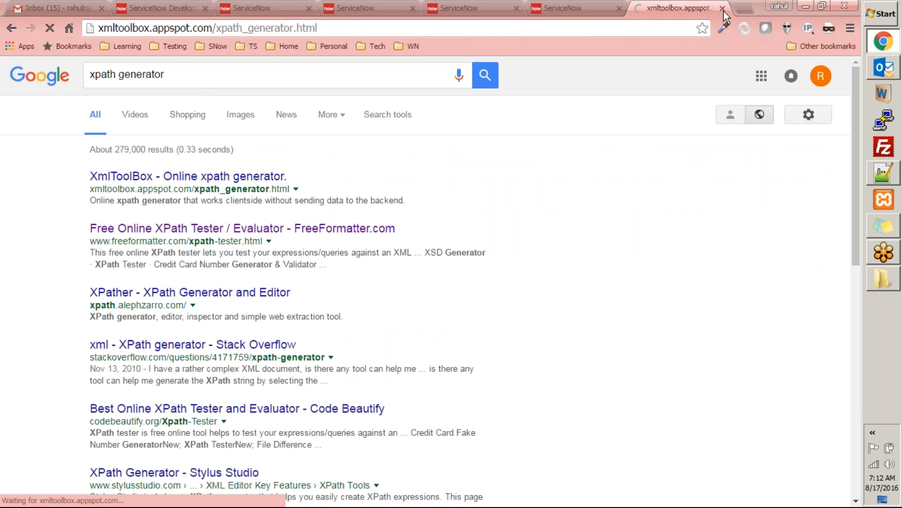
Step: Switch to books.xml in Notepad++, expand book bk102, and compare its child elements with those of bk101
left_click(564, 9)
left_click(485, 9)
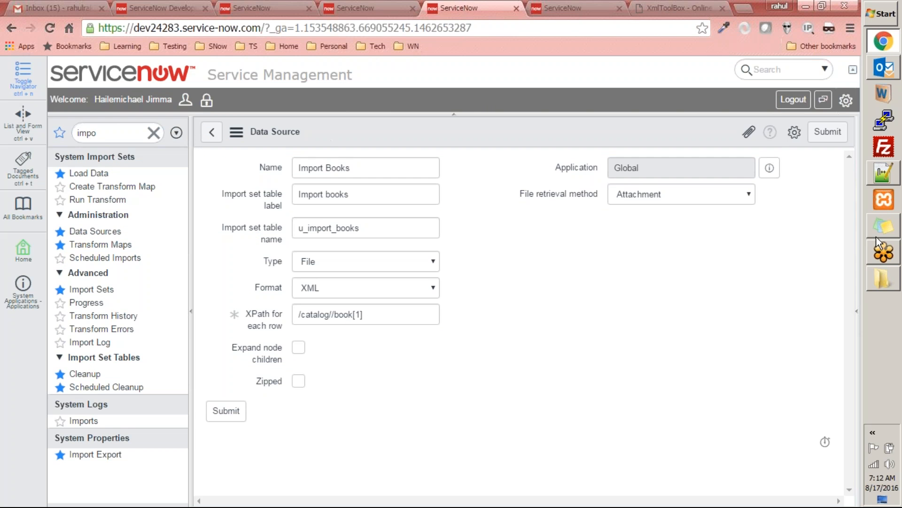
left_click(883, 173)
left_click(123, 165)
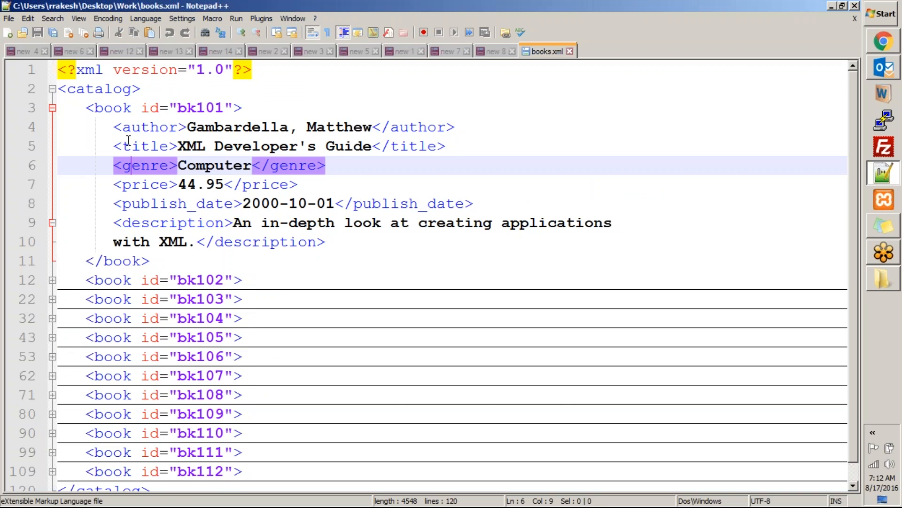
left_click(52, 280)
scroll(133, 310, "down", 3)
scroll(133, 310, "up", 3)
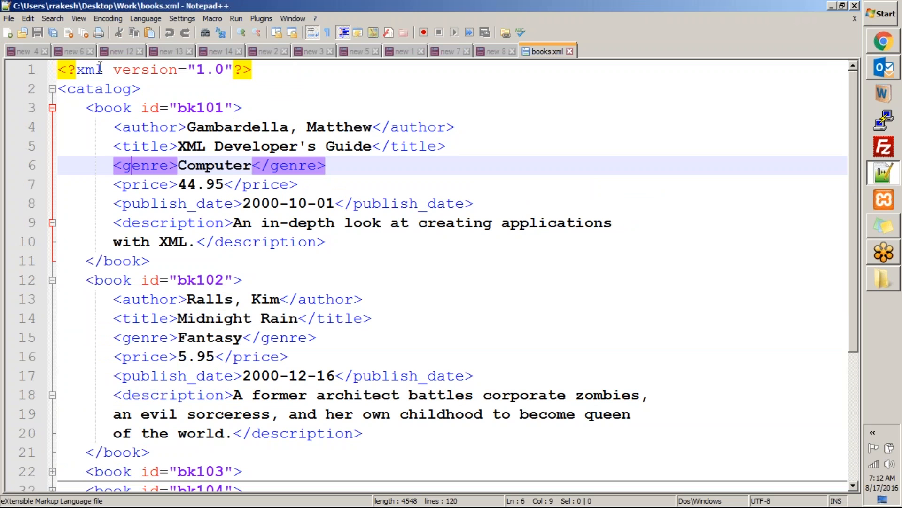
left_click(231, 307)
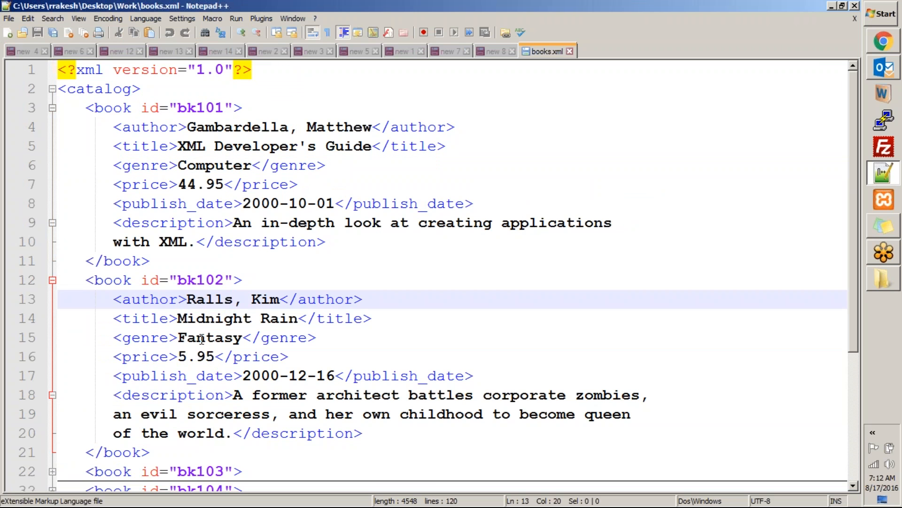
left_click(113, 107)
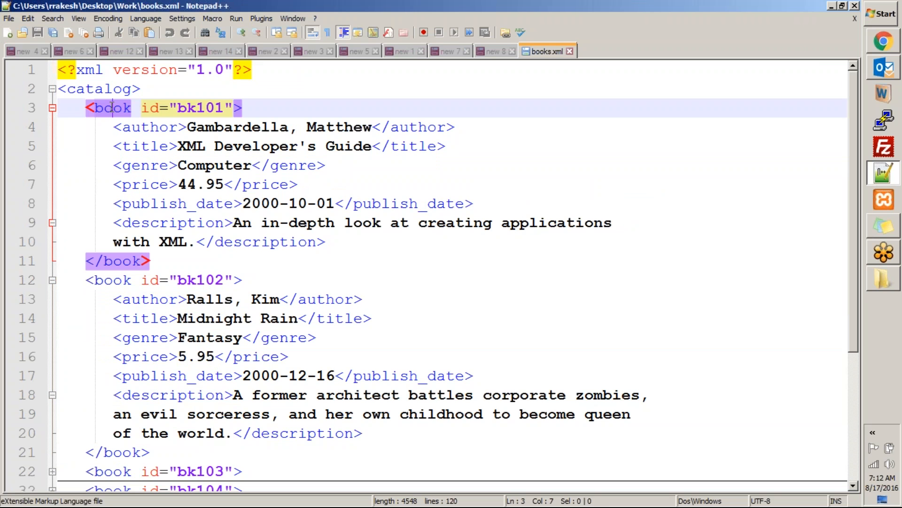
left_click(150, 126)
key("alt+Tab")
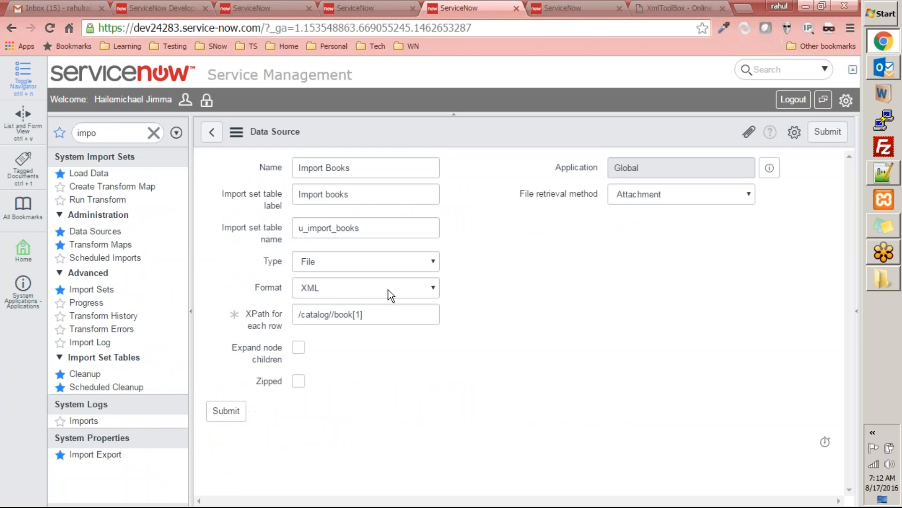
Step: Paste the copied books XML into the XmlToolBox xpath generator's XML field and return to its beginning
left_click(541, 8)
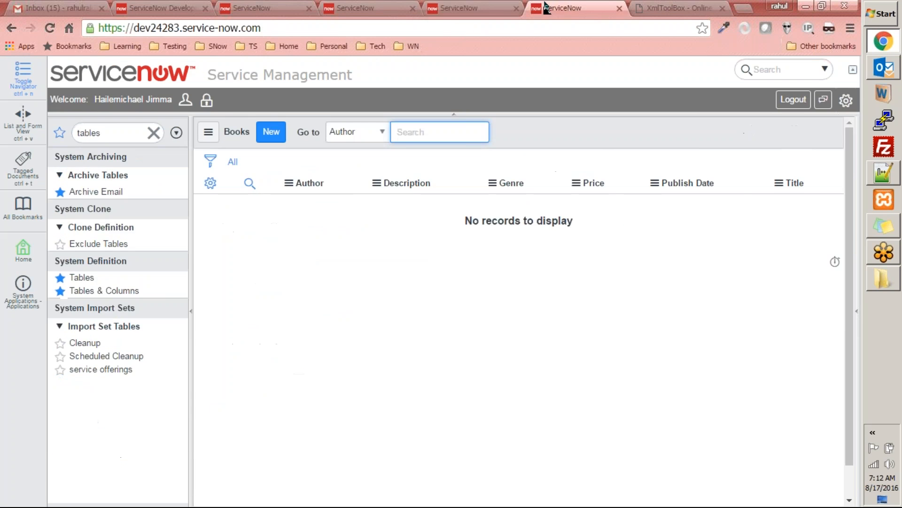
left_click(642, 8)
left_click(246, 252)
key("ctrl+v")
scroll(383, 281, "down", 5)
scroll(383, 281, "up", 5)
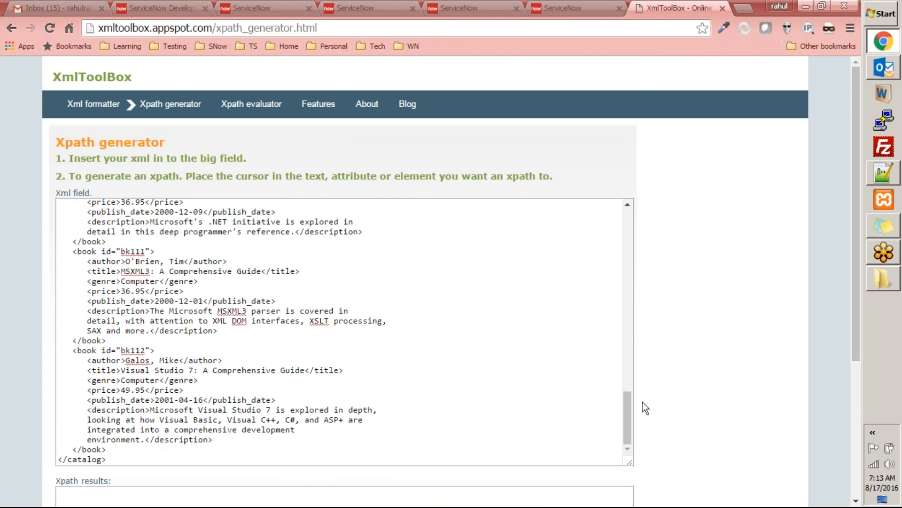
left_click_drag(627, 407, 633, 201)
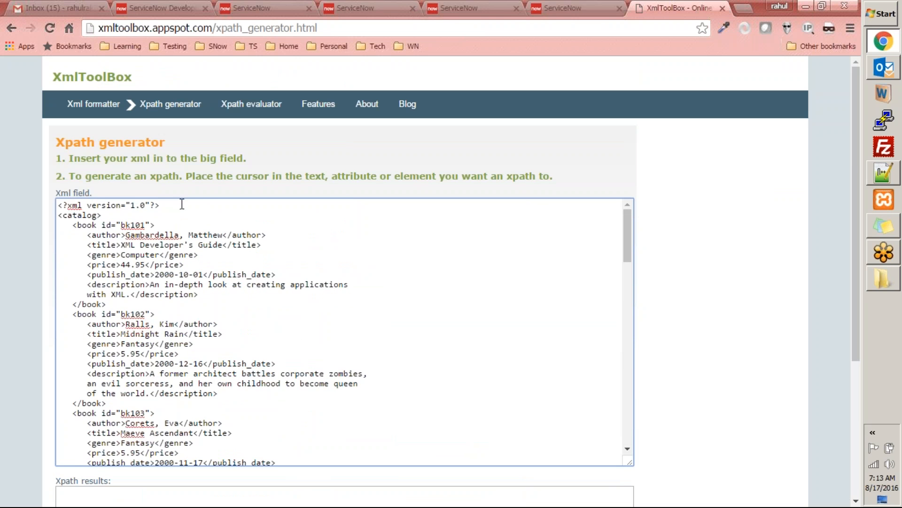
Step: Generate XPaths for the first book's id attribute and its price element, clearing each result
scroll(344, 220, "down", 5)
scroll(345, 219, "up", 5)
left_click_drag(857, 171, 850, 202)
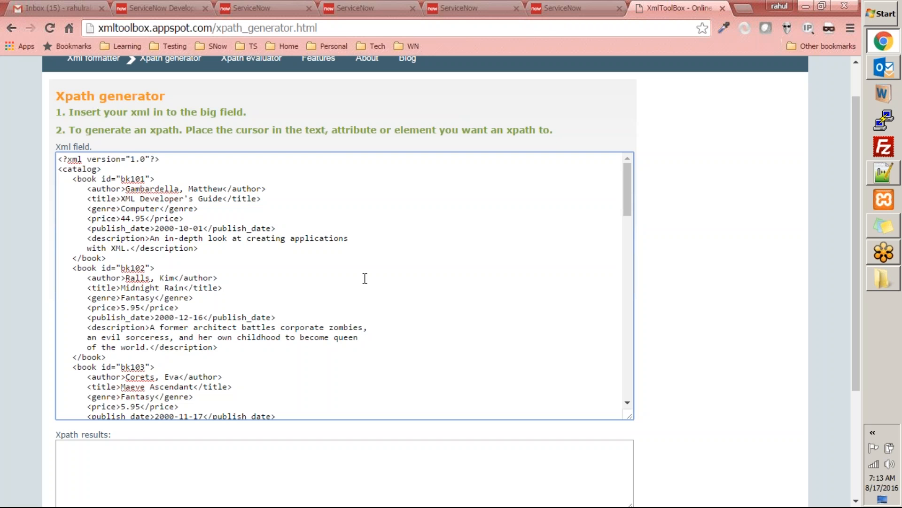
left_click(108, 183)
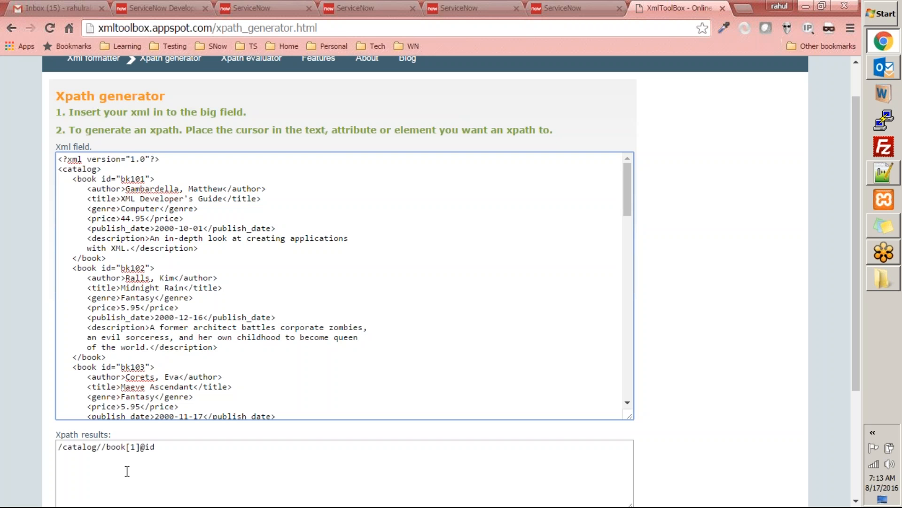
left_click_drag(166, 453, 7, 448)
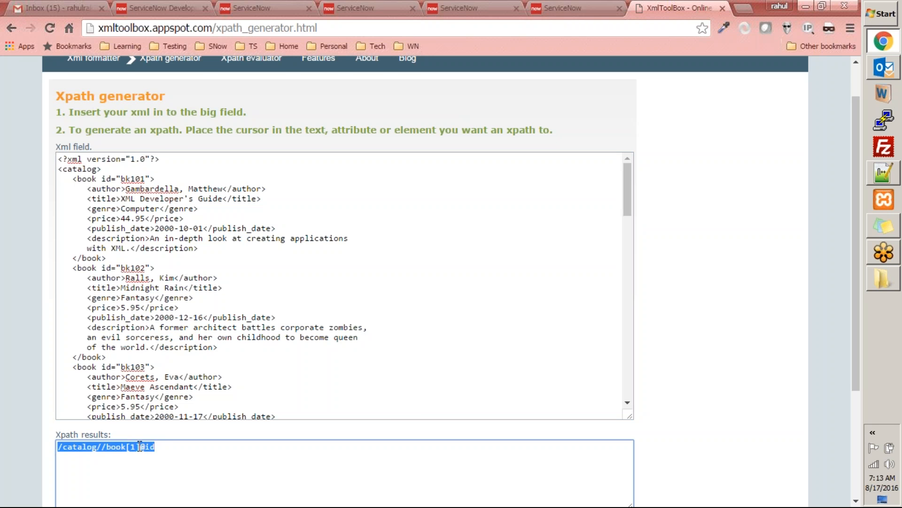
key("Delete")
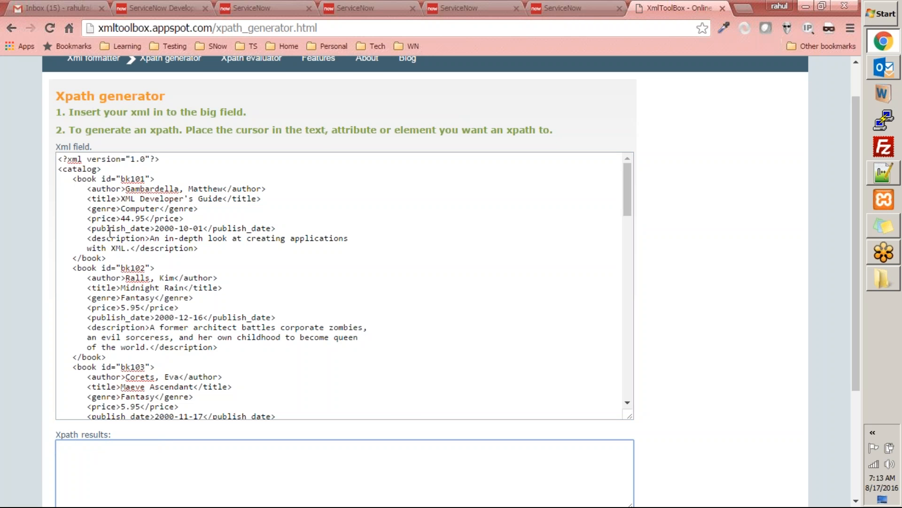
left_click(120, 218)
left_click_drag(170, 449, 40, 441)
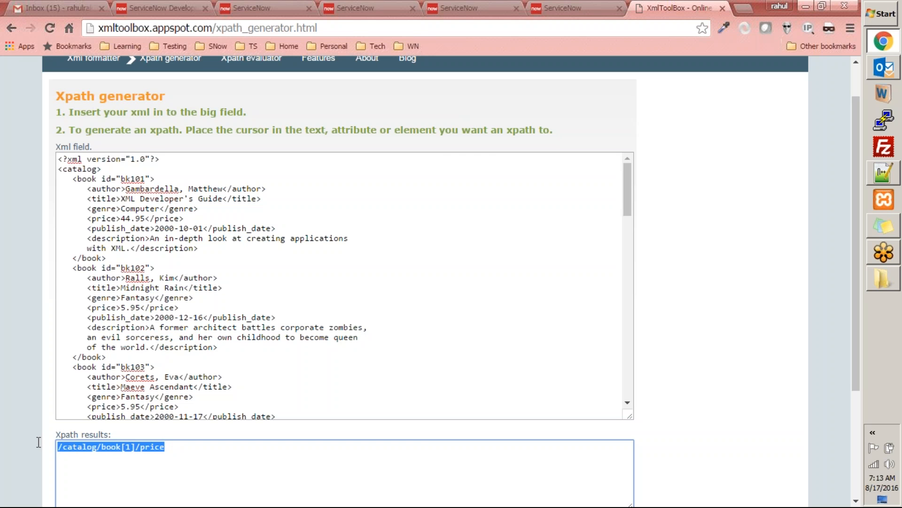
key("Delete")
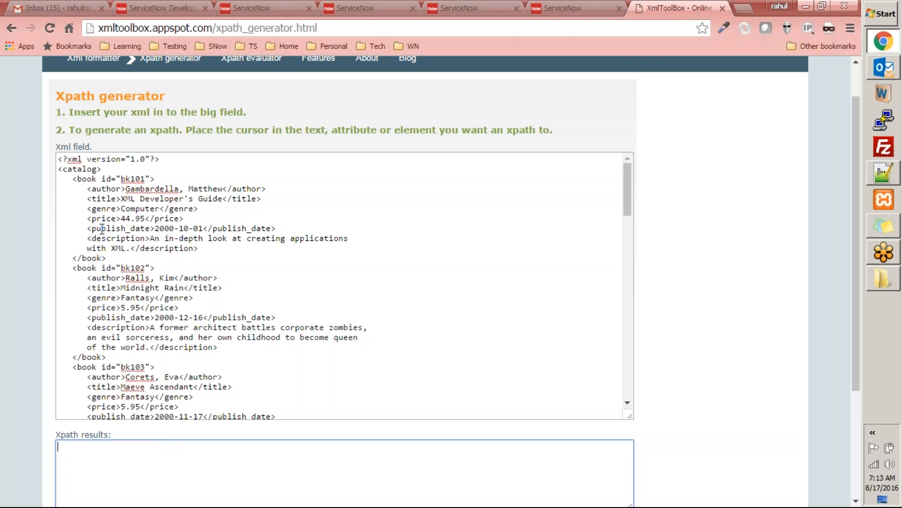
Step: Generate the XPath for the bk101 book's id attribute and return to the Import Books data source form
left_click(100, 180)
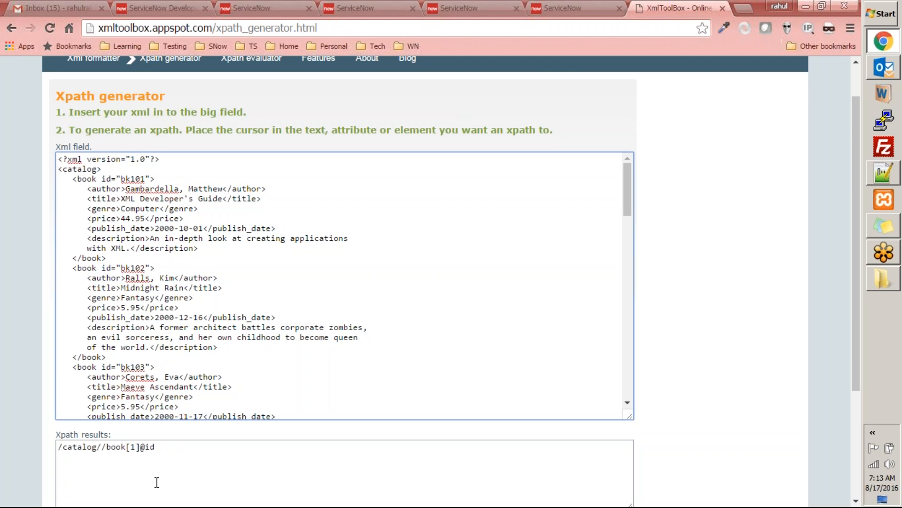
left_click(571, 8)
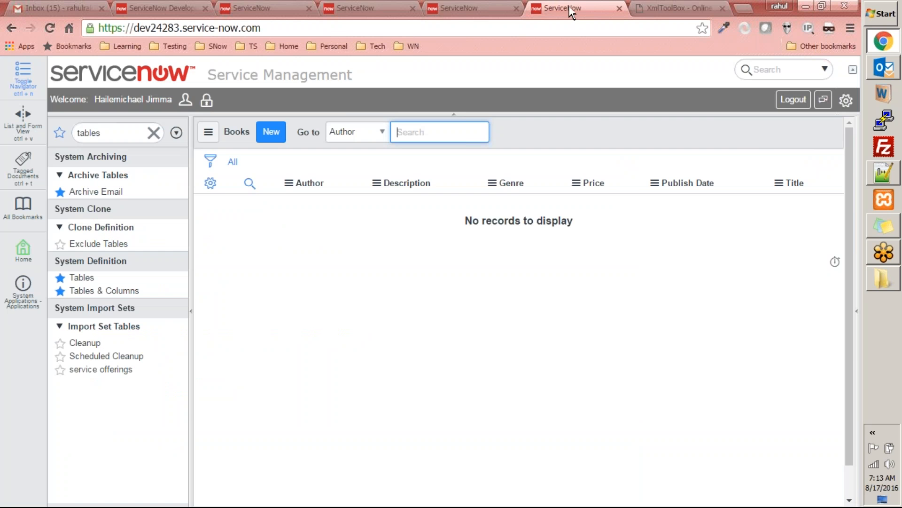
left_click(465, 7)
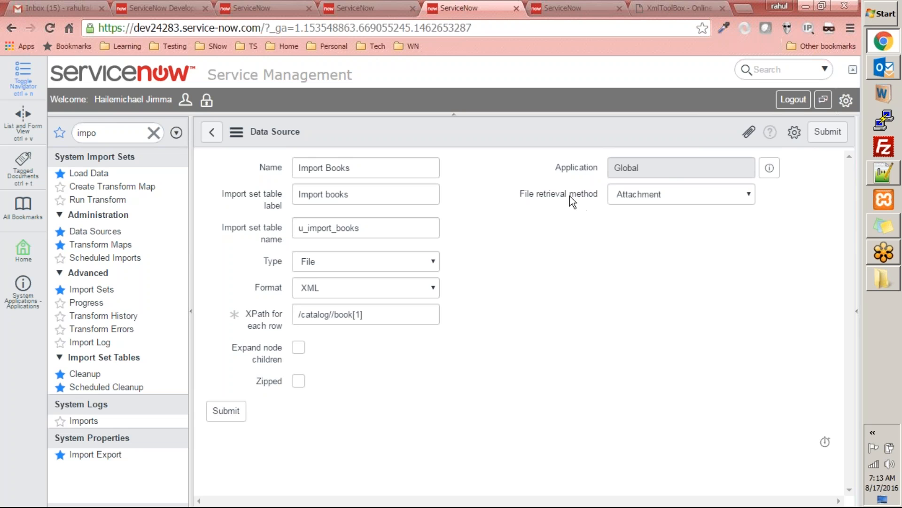
Step: Keep Attachment as the file retrieval method and submit the Import Books data source
left_click(639, 194)
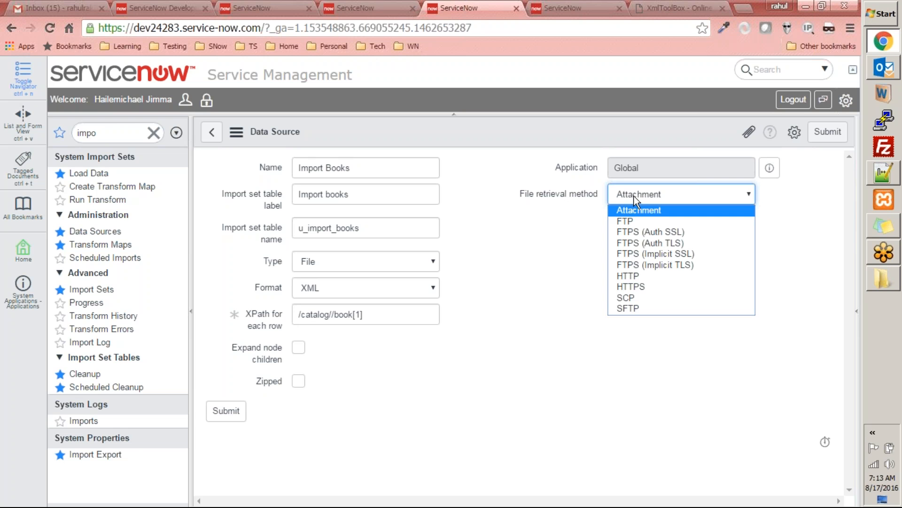
left_click(636, 195)
left_click(637, 196)
left_click(649, 221)
left_click(650, 195)
left_click(636, 211)
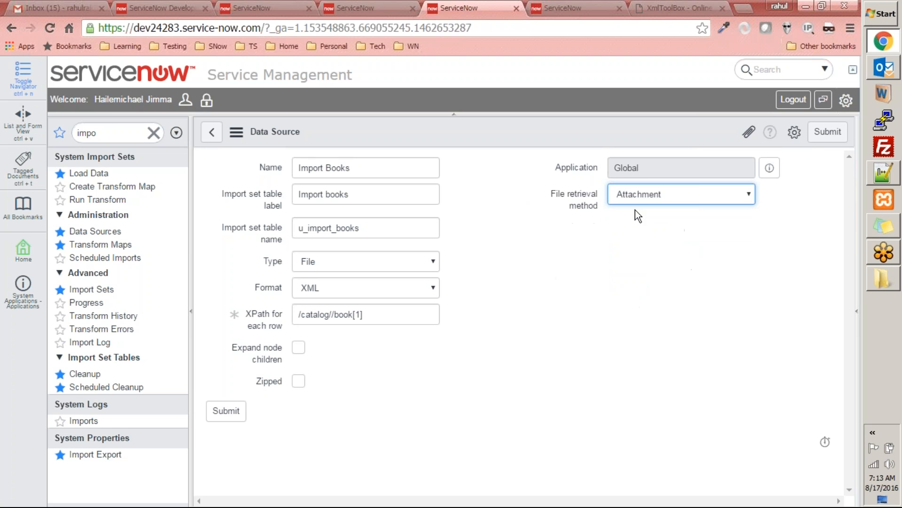
left_click(230, 418)
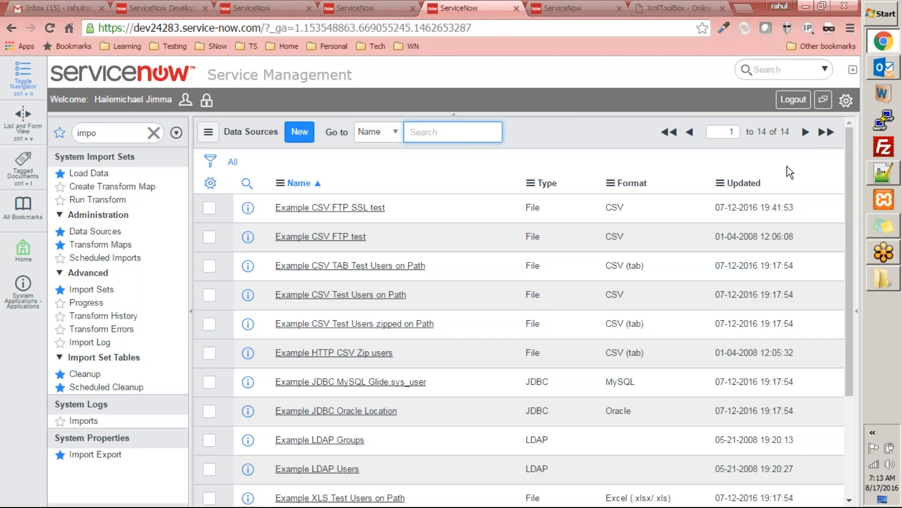
Step: Sort the data sources by their Updated date and open the Import Books record to review its settings
left_click(738, 183)
left_click(301, 208)
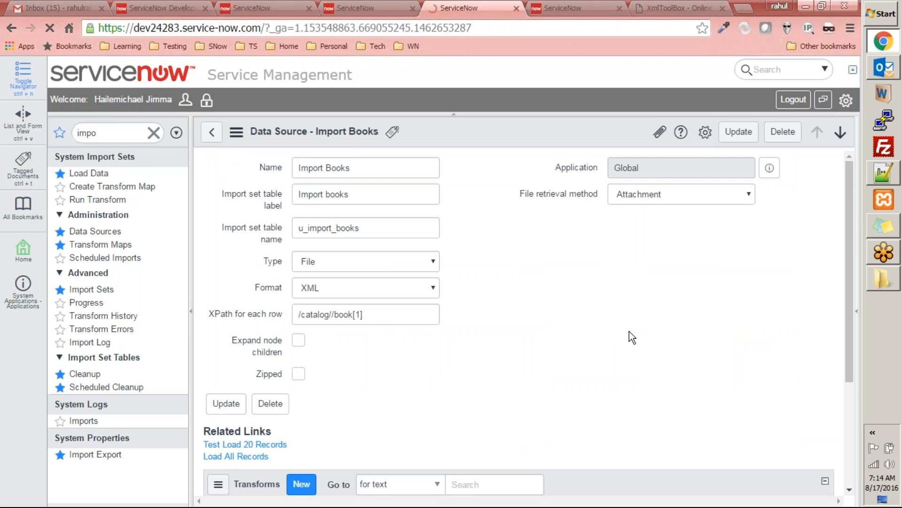
scroll(629, 330, "down", 1)
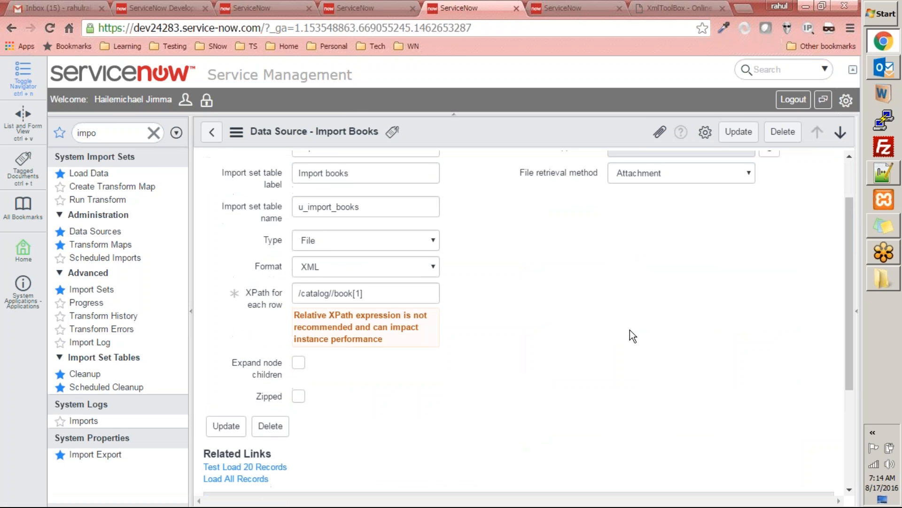
scroll(630, 329, "up", 1)
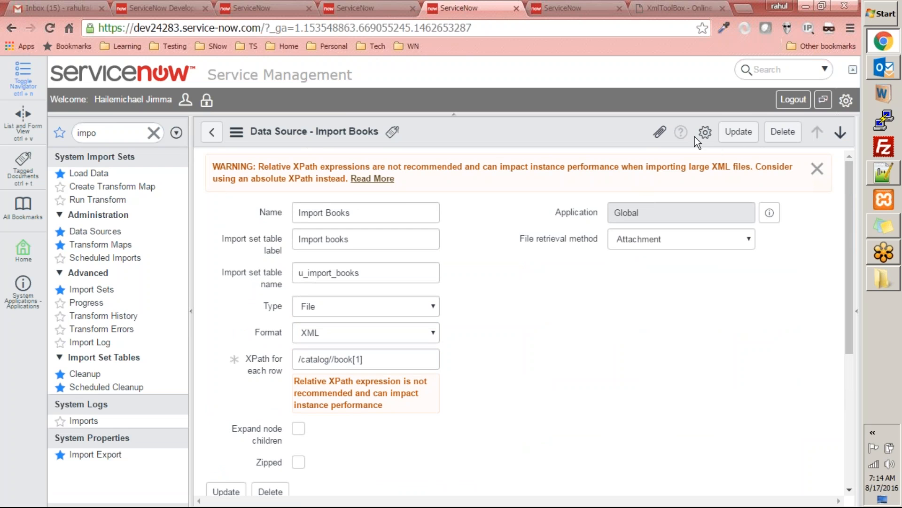
Step: Attach books.xml from the Work folder to the Import Books data source and close the attachments dialog
left_click(660, 131)
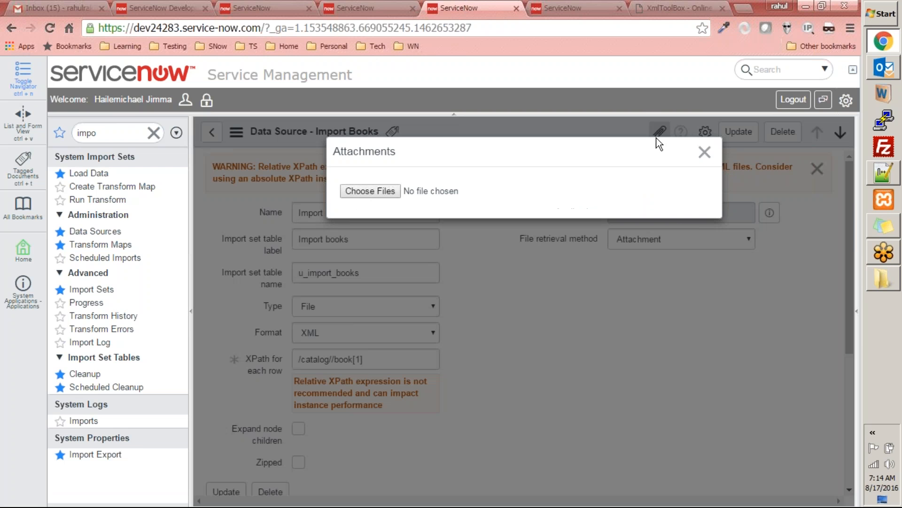
left_click(370, 191)
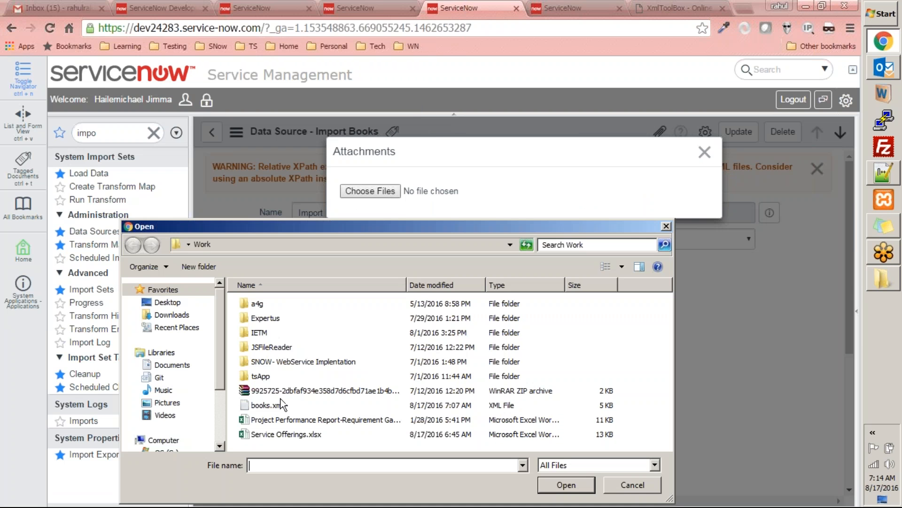
double_click(261, 405)
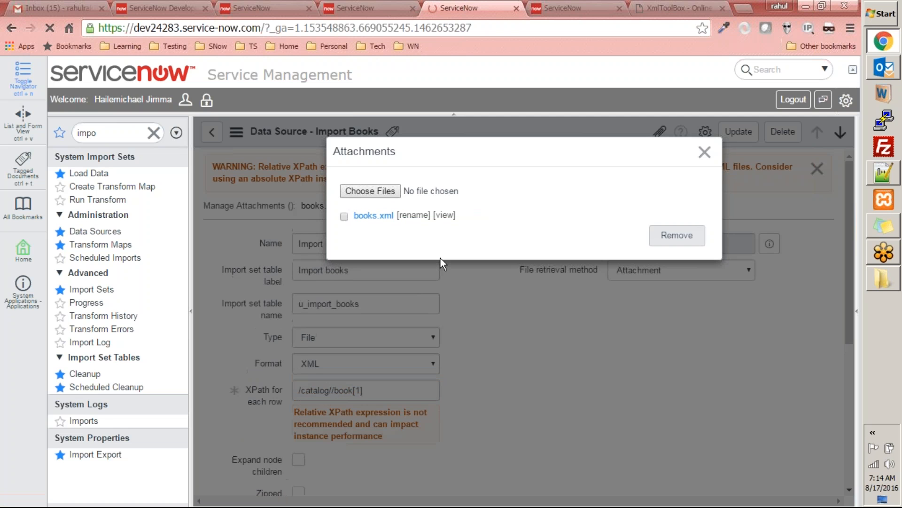
left_click(704, 152)
Step: Test load 20 records from the Import Books data source and open the loaded data
scroll(543, 318, "down", 5)
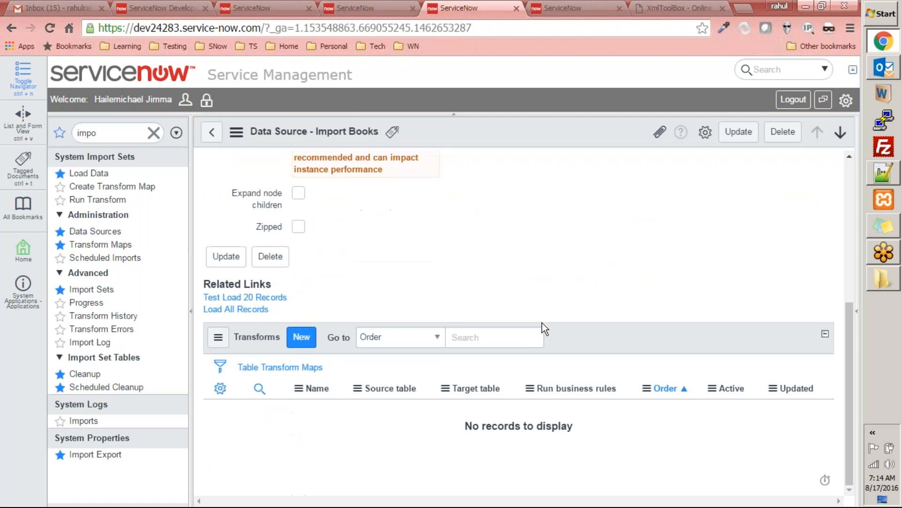
left_click(239, 298)
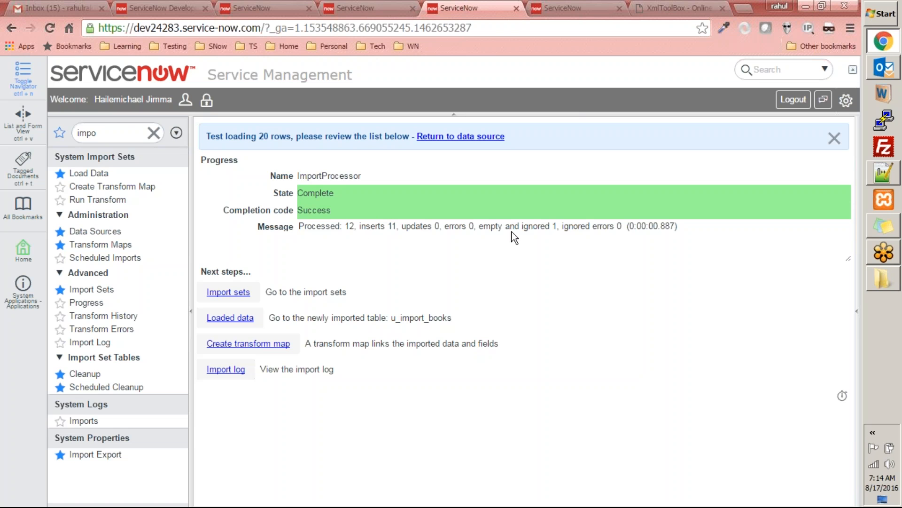
left_click(242, 318)
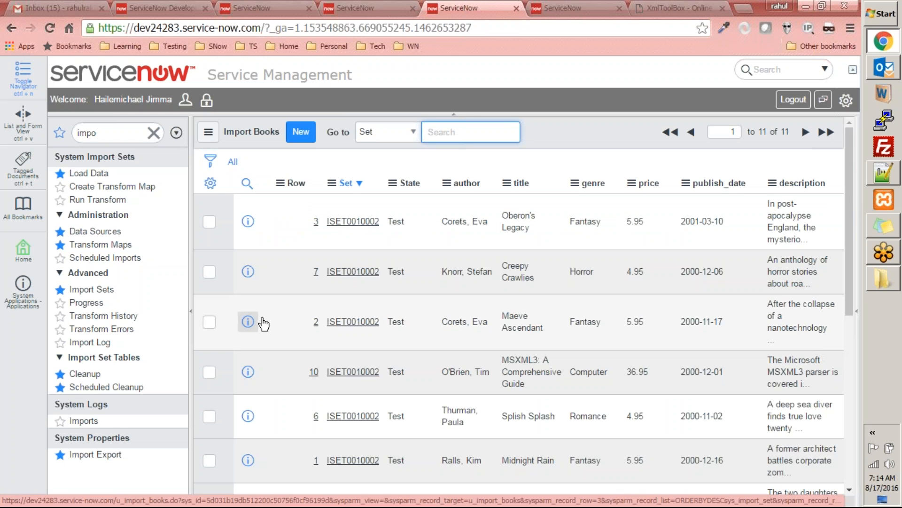
Step: Search books.xml in Notepad++ for the author of the first imported row and check the bk103 book's author and title
left_click_drag(544, 500, 427, 499)
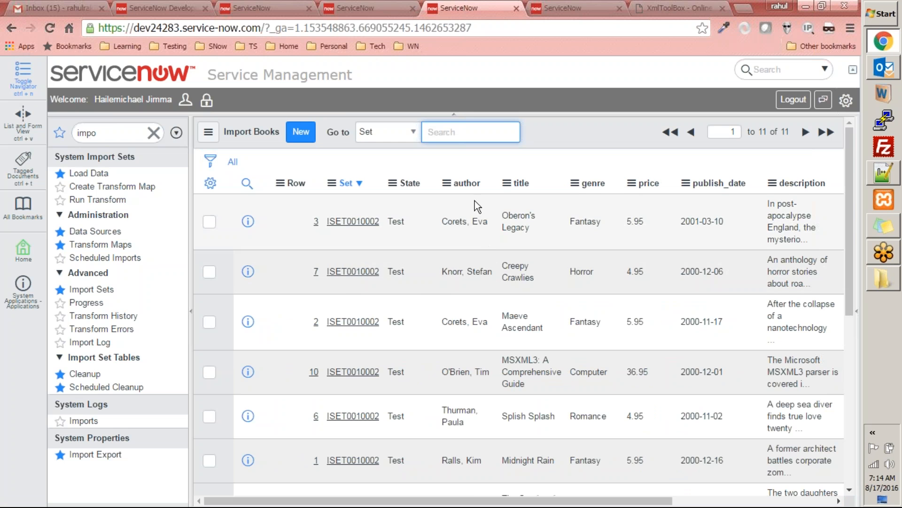
left_click_drag(442, 224, 500, 223)
key("alt+Tab")
left_click(280, 159)
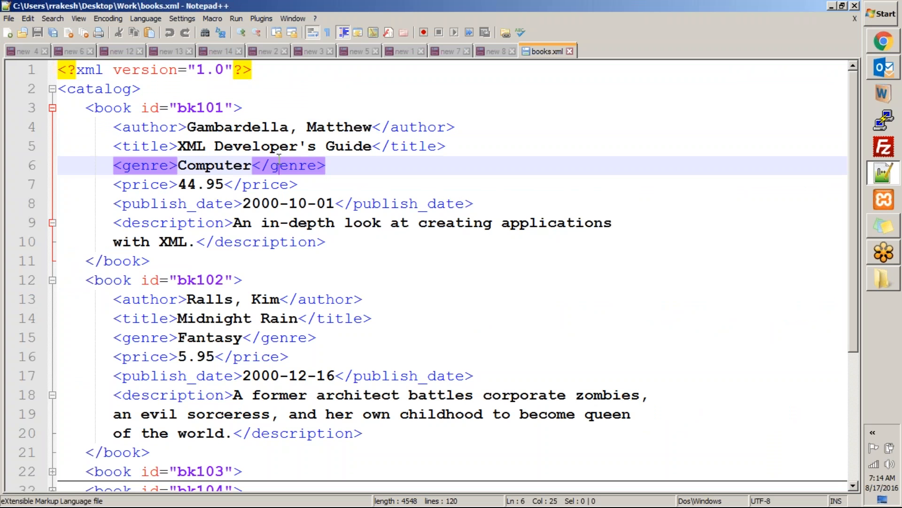
key("ctrl+f")
key("Return")
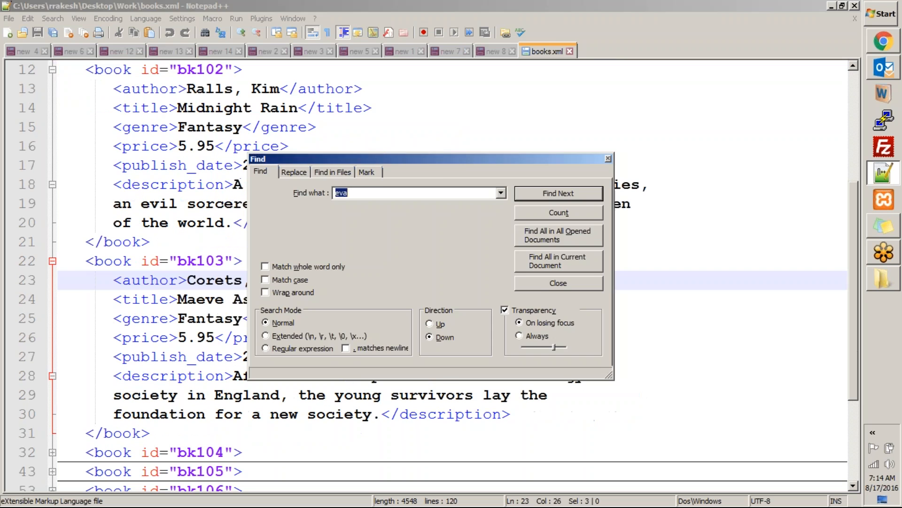
key("Escape")
left_click(204, 280)
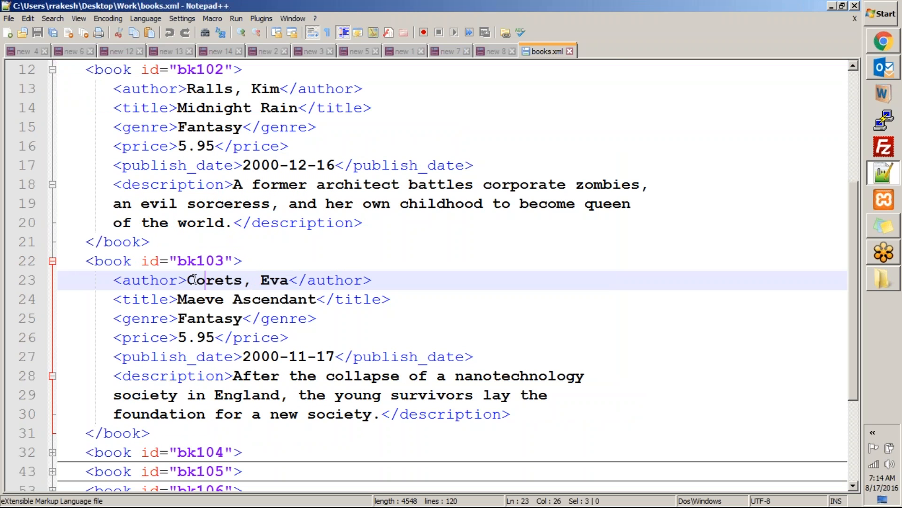
left_click(181, 299)
left_click(317, 299, "shift")
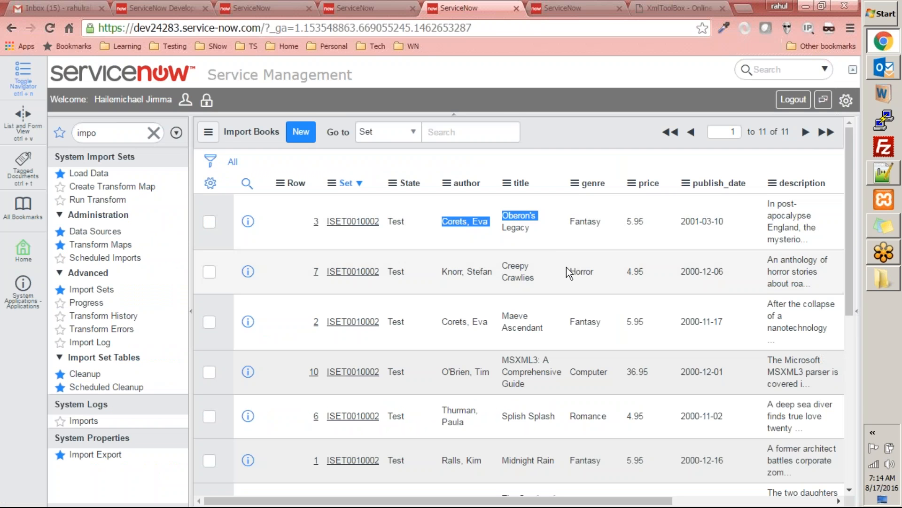
Step: Compare the Maeve Ascendant row in the ServiceNow Import Books list with books.xml and look through the other imported rows
left_click(518, 319)
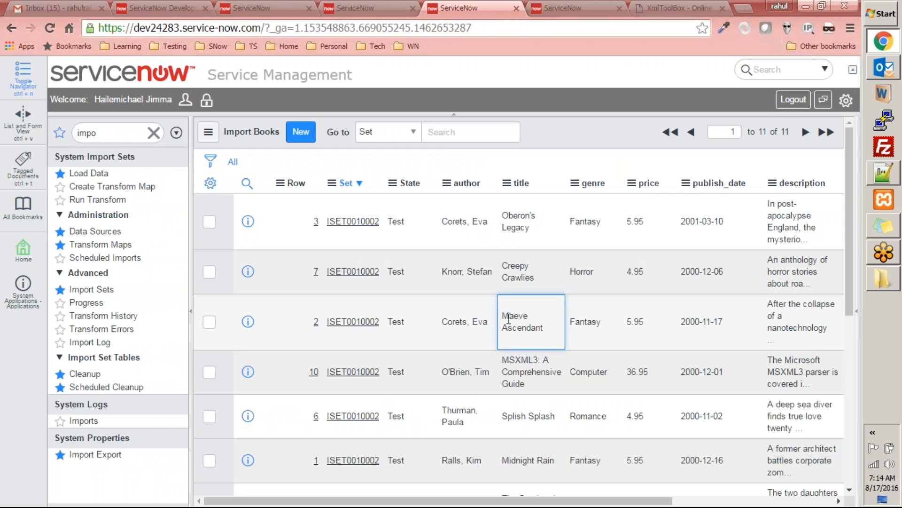
left_click_drag(549, 332, 550, 332)
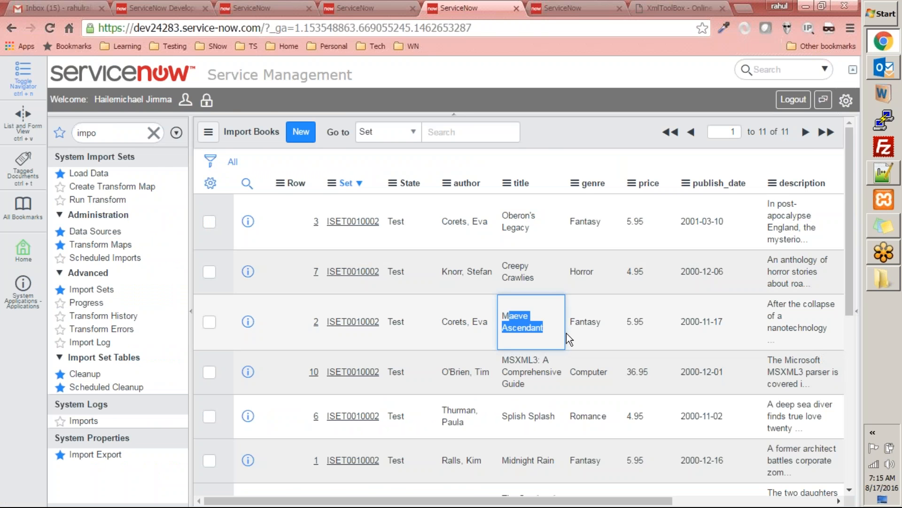
key("alt+Tab")
scroll(319, 267, "down", 3)
key("alt+Tab")
scroll(548, 366, "down", 1)
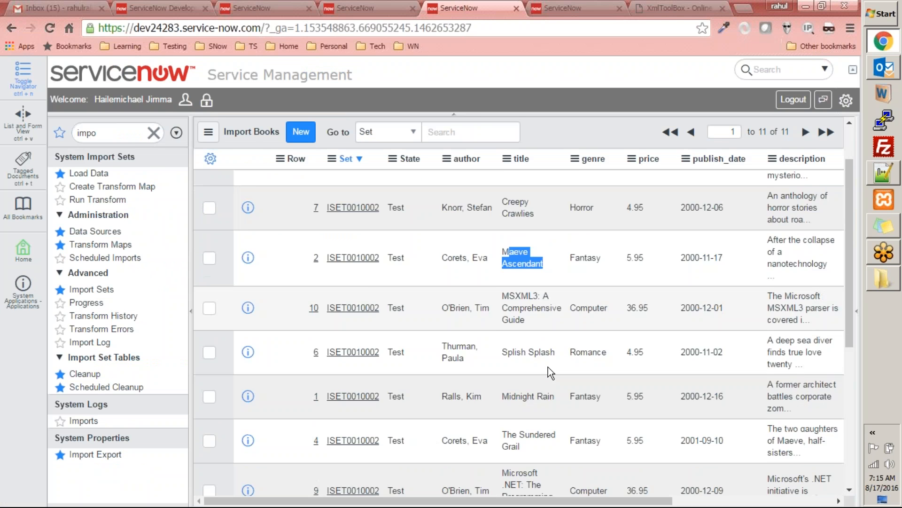
scroll(548, 367, "up", 2)
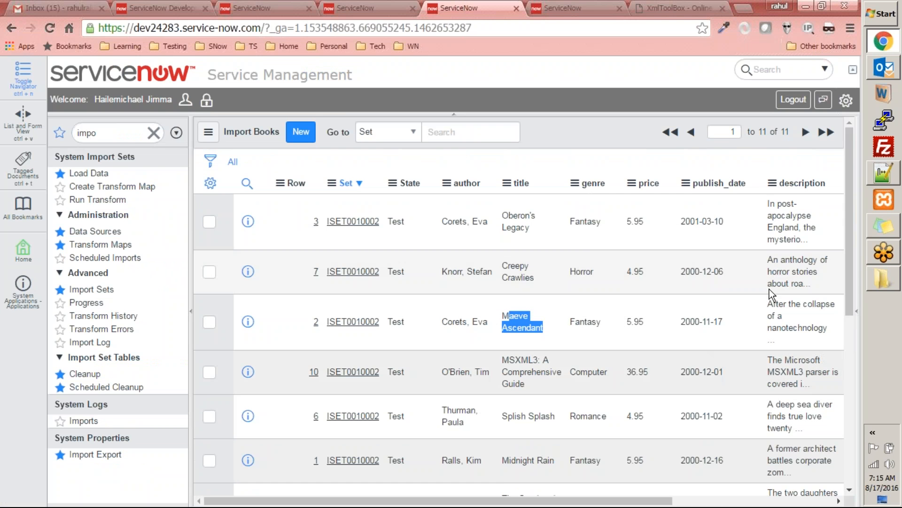
left_click_drag(848, 263, 559, 230)
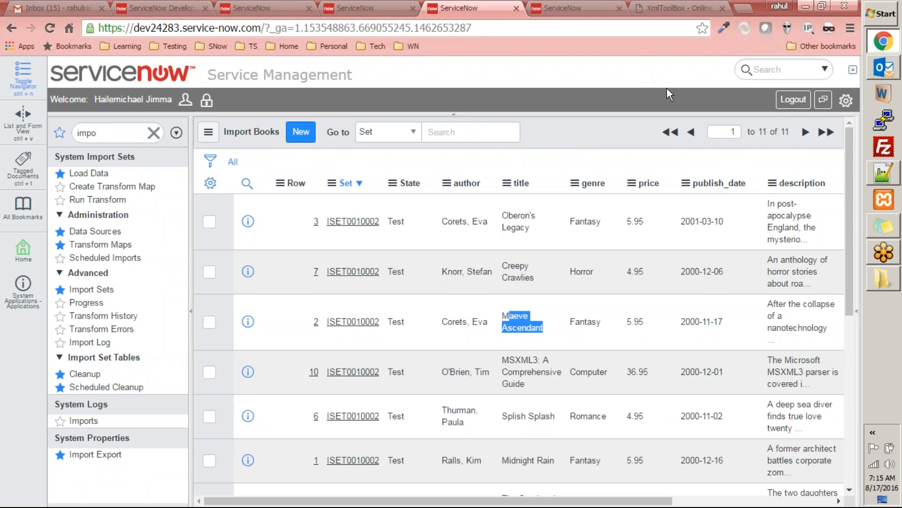
Step: Return to the start of books.xml in Notepad++ and examine the bk101 and bk102 book tags and bk101's child elements
key("alt+Tab")
left_click(396, 199)
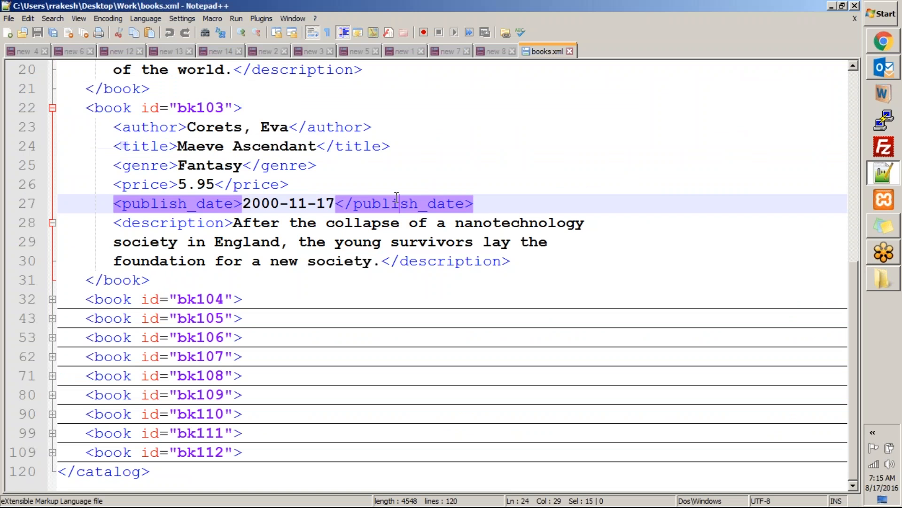
scroll(396, 197, "up", 6)
key("ctrl+Home")
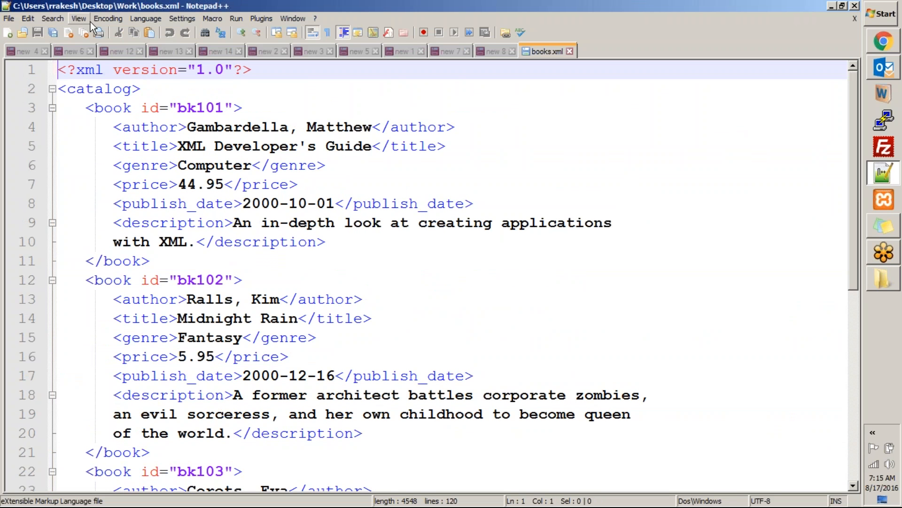
left_click_drag(90, 108, 248, 108)
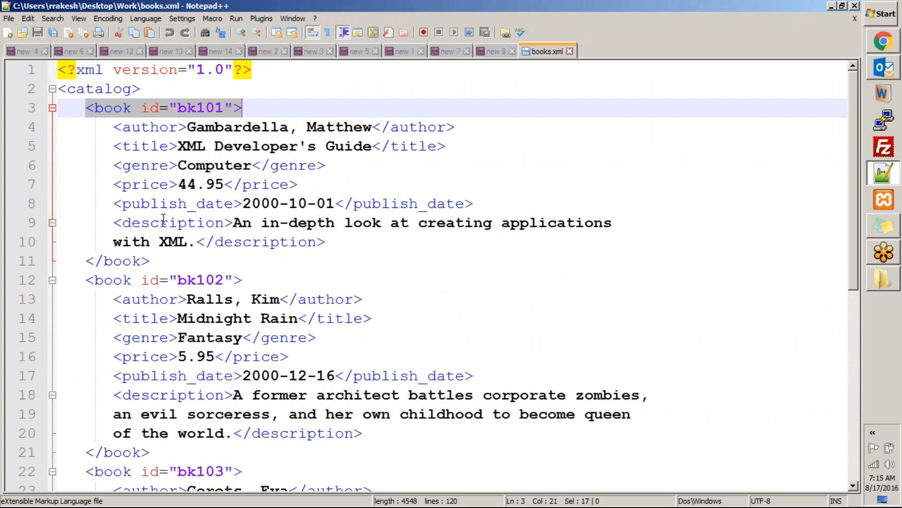
left_click_drag(88, 279, 265, 275)
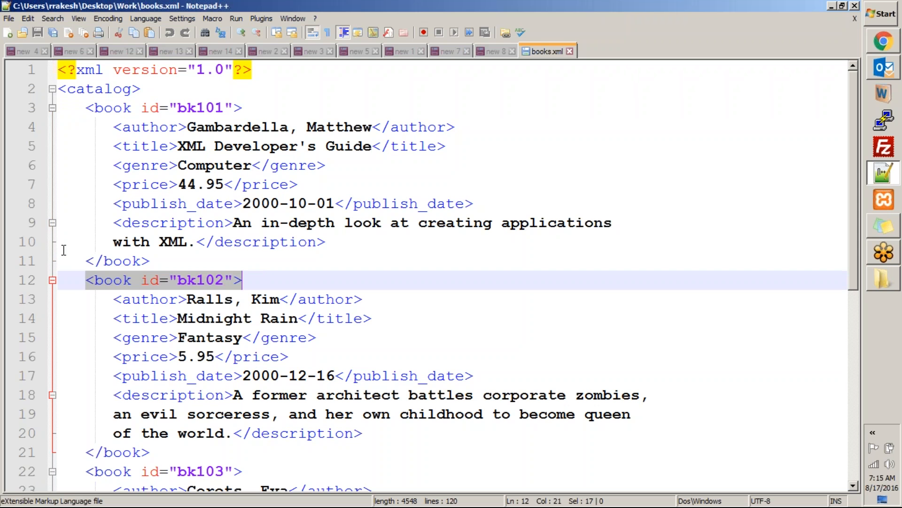
left_click_drag(78, 105, 249, 108)
left_click_drag(113, 126, 324, 242)
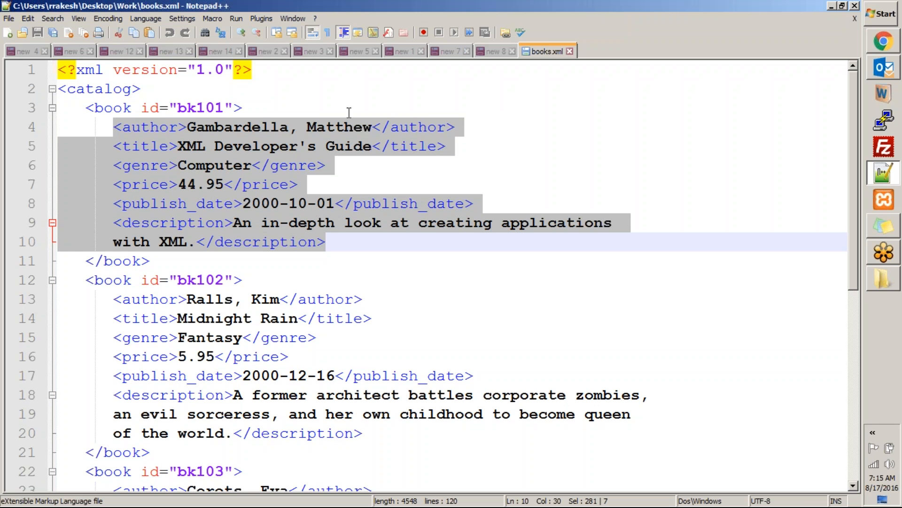
Step: Personalize the ServiceNow Import Books list columns, placing author, title and genre first to follow the XML element order
key("alt+Tab")
left_click(208, 184)
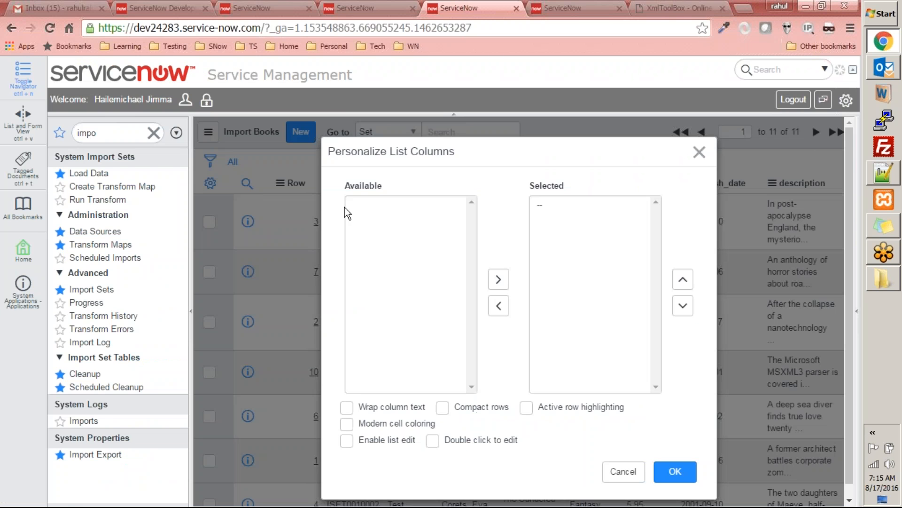
key("alt+Tab")
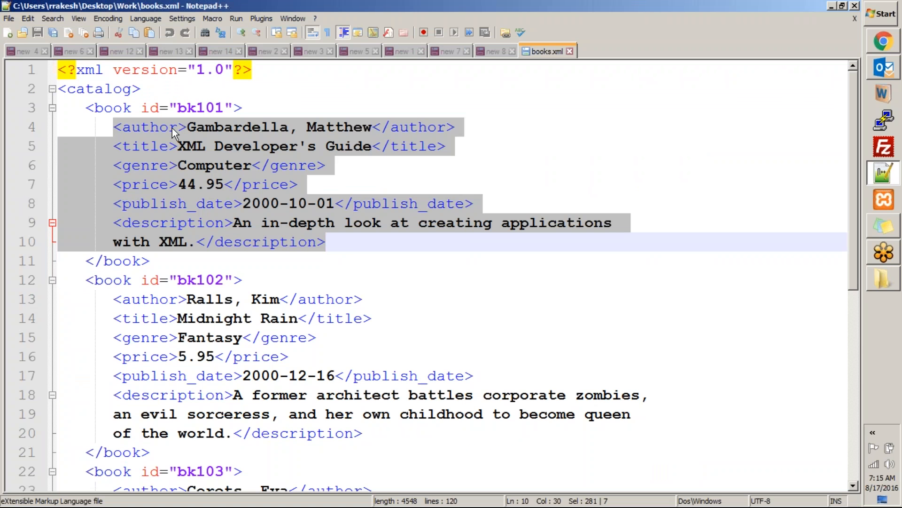
key("alt+Tab")
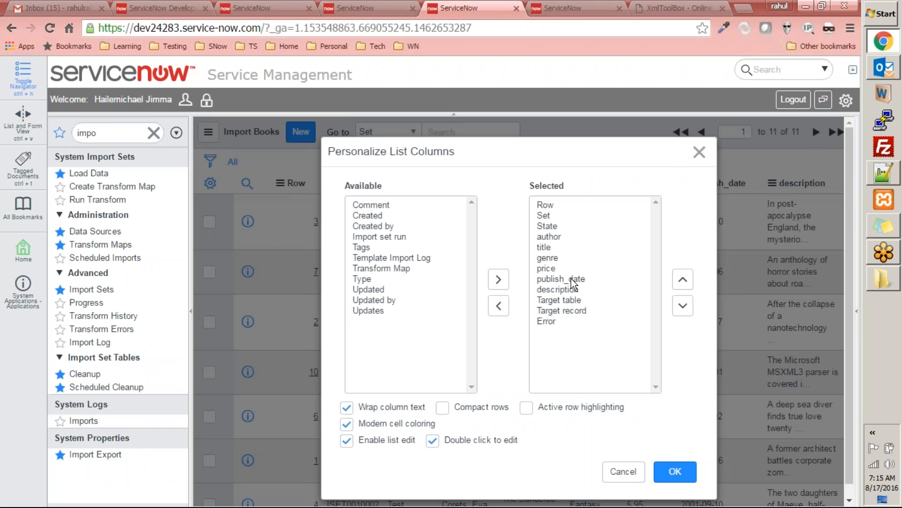
left_click(549, 236)
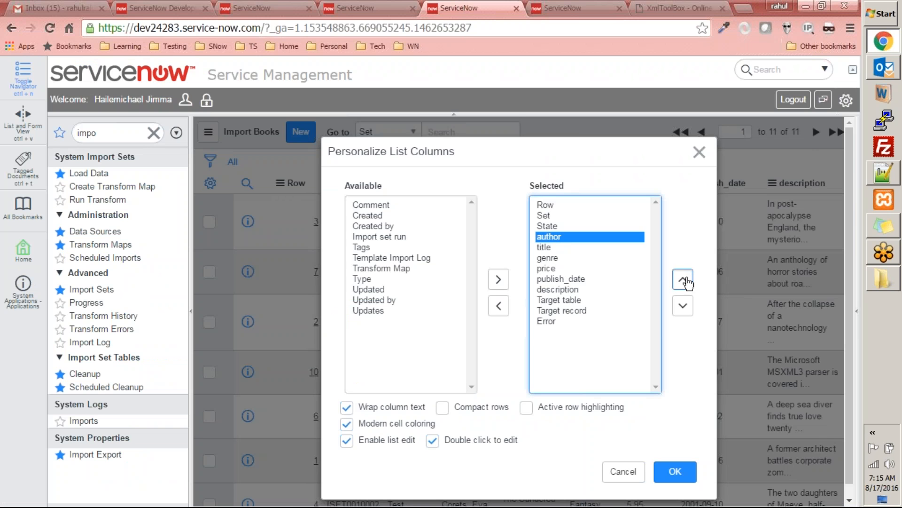
left_click(683, 279)
double_click(683, 280)
left_click(551, 247)
triple_click(682, 282)
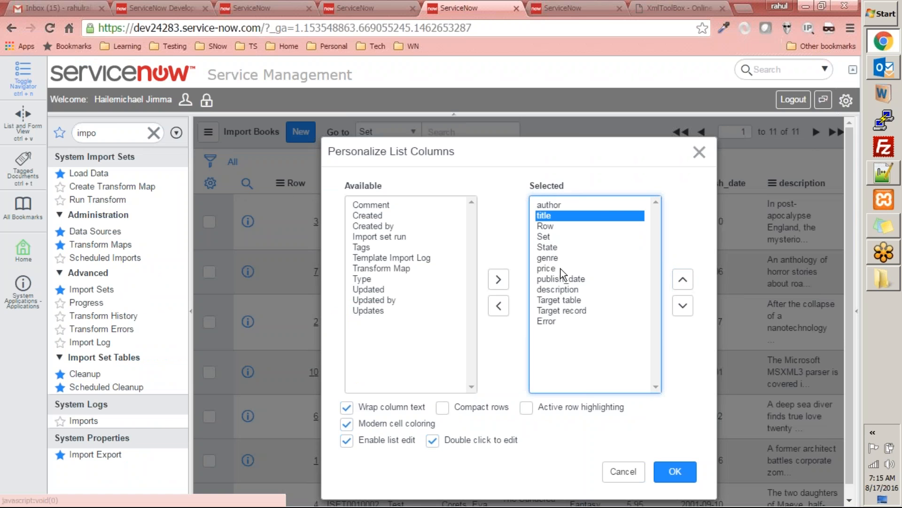
left_click(563, 258, "ctrl")
triple_click(683, 282)
Step: Place the price and publish_date columns directly after genre and apply the list layout
key("alt+Tab")
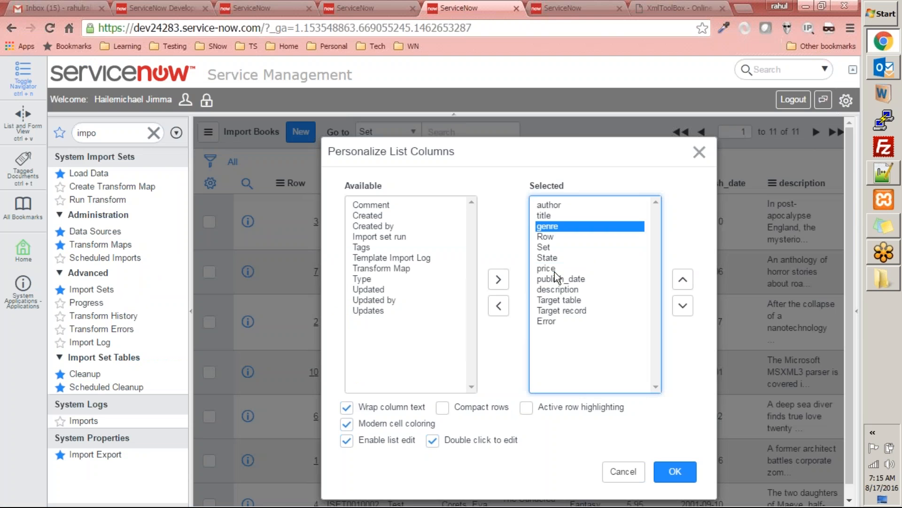
left_click(555, 272)
left_click(683, 281)
double_click(683, 280)
left_click(574, 279)
left_click(683, 280)
double_click(683, 280)
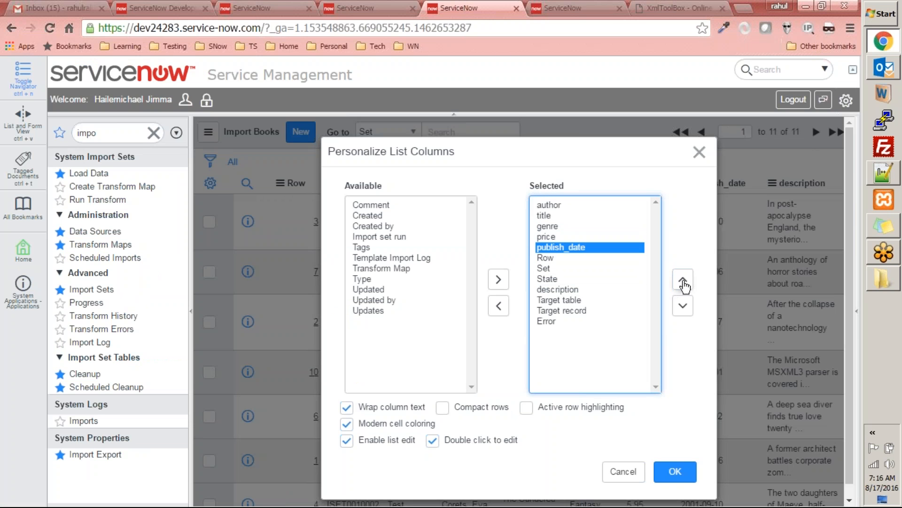
left_click(676, 472)
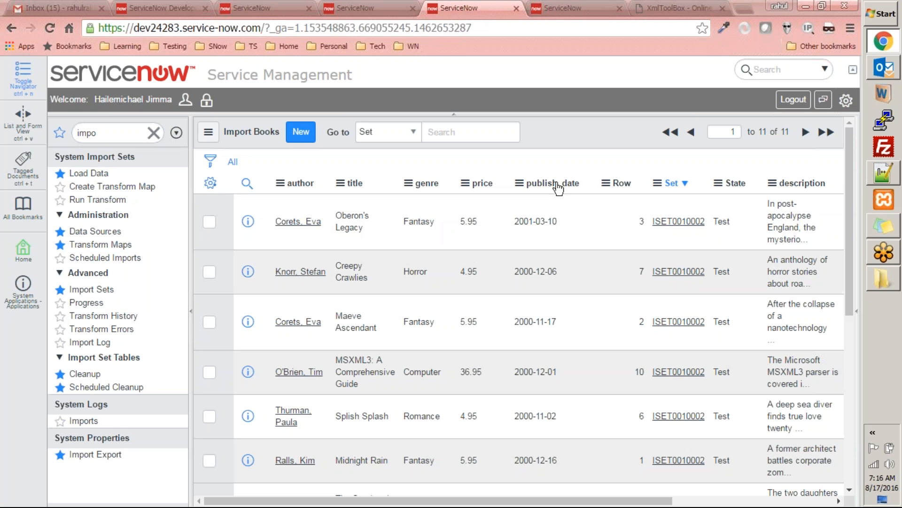
Step: Move the description column directly after publish_date in the Import Books list layout and apply it
left_click(210, 183)
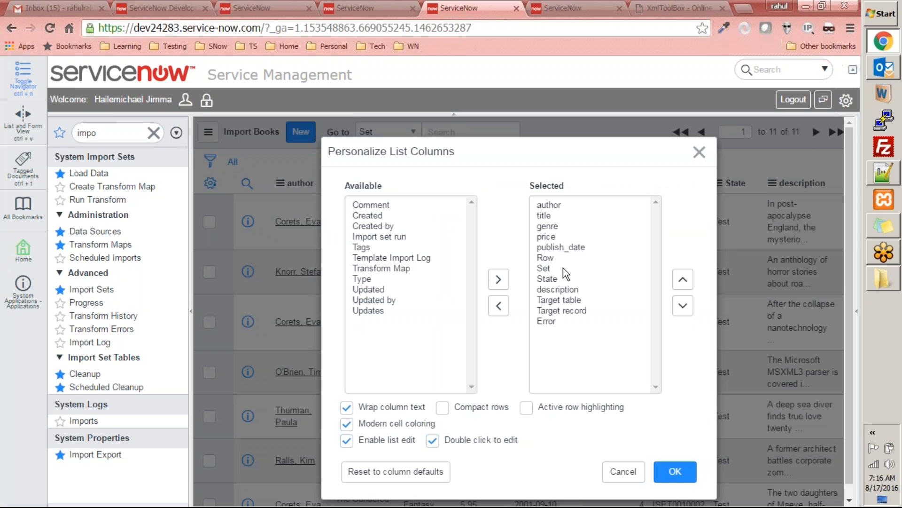
left_click(570, 290)
left_click(683, 280)
double_click(684, 282)
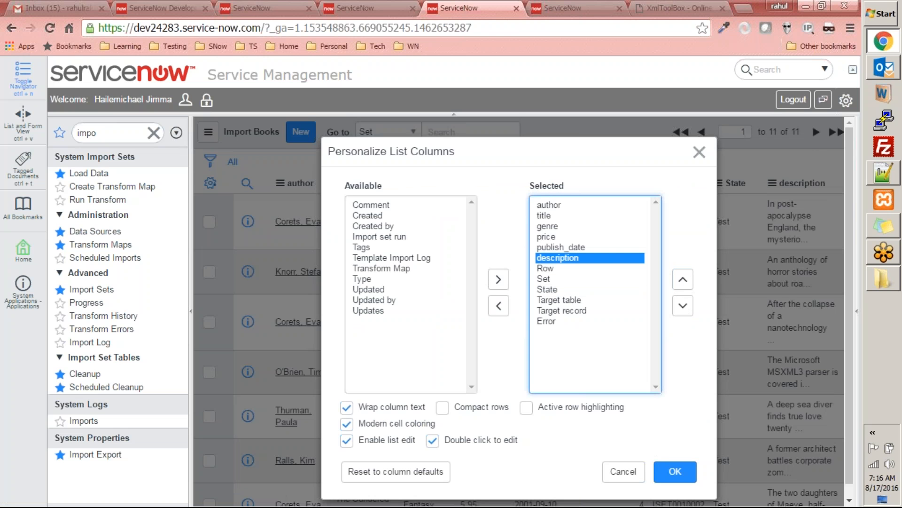
left_click(673, 476)
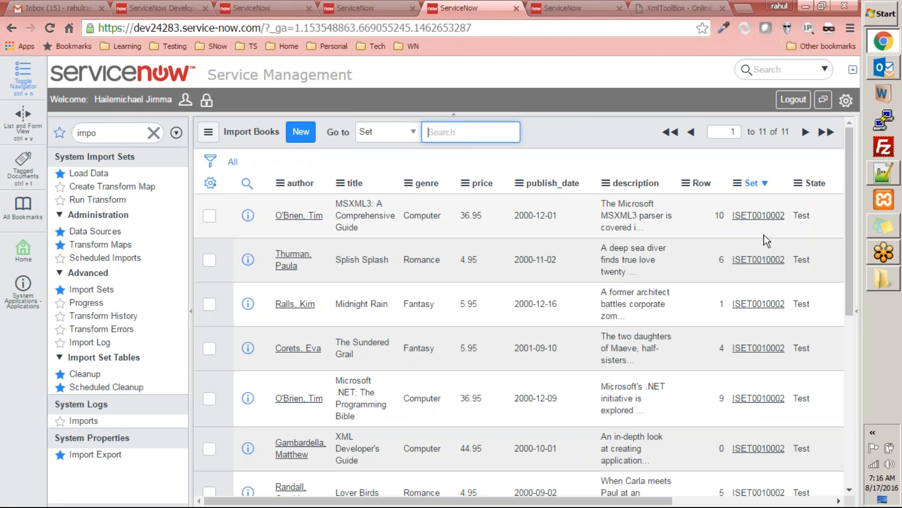
Step: Review the reordered Import Books rows, then open import set ISET0010002 and inspect its State options
scroll(762, 252, "down", 7)
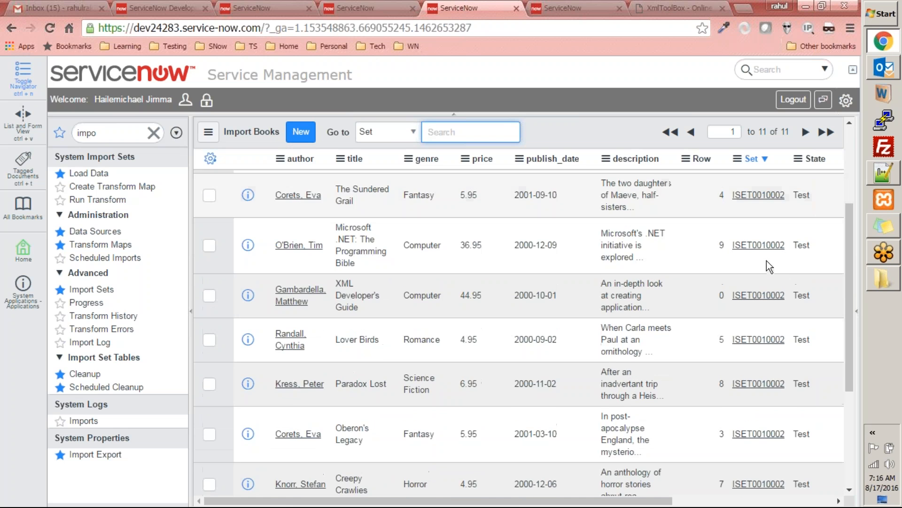
scroll(788, 272, "up", 7)
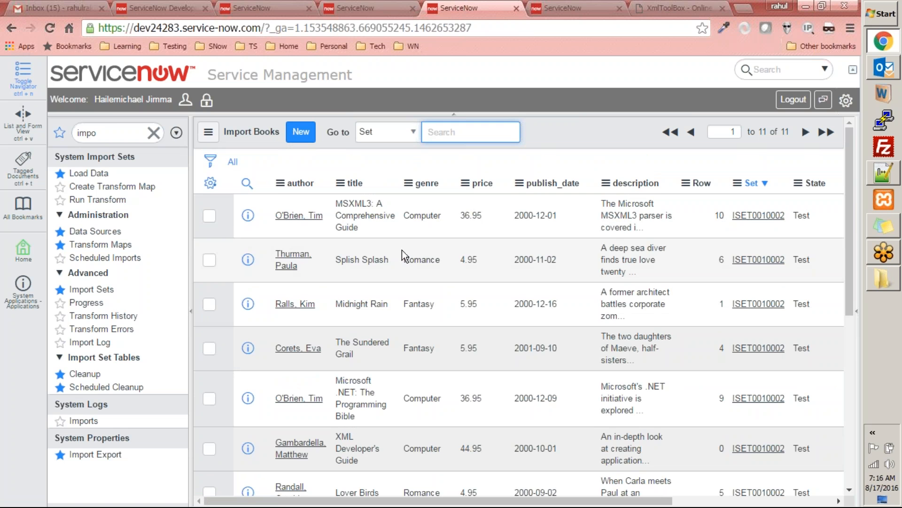
scroll(749, 219, "down", 1)
scroll(726, 235, "down", 5)
scroll(726, 235, "up", 5)
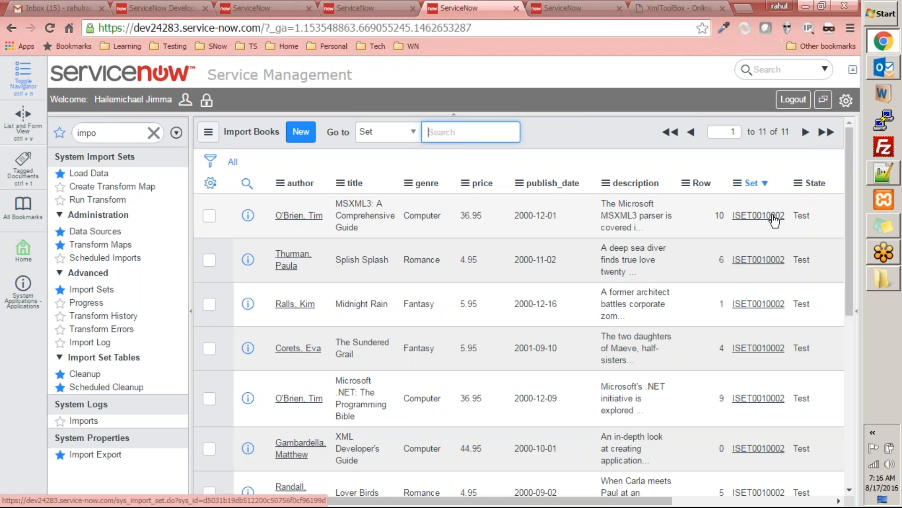
left_click(774, 219)
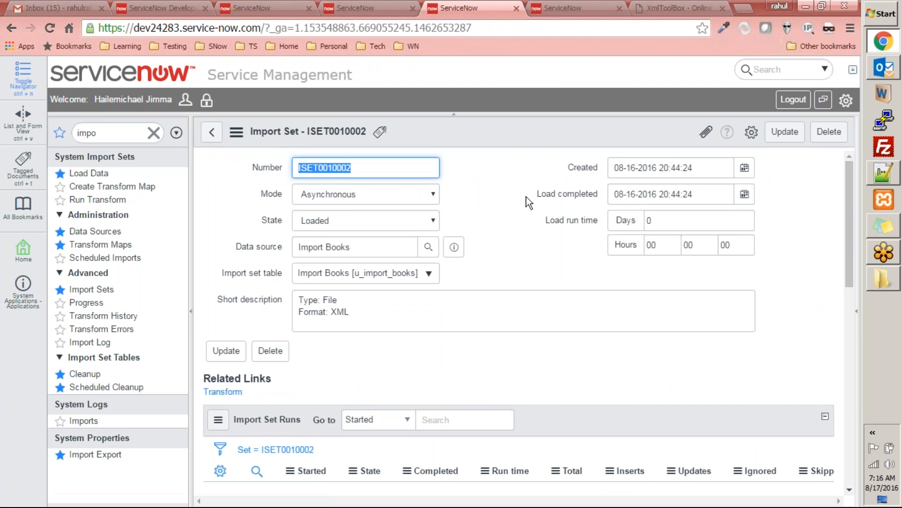
left_click(340, 221)
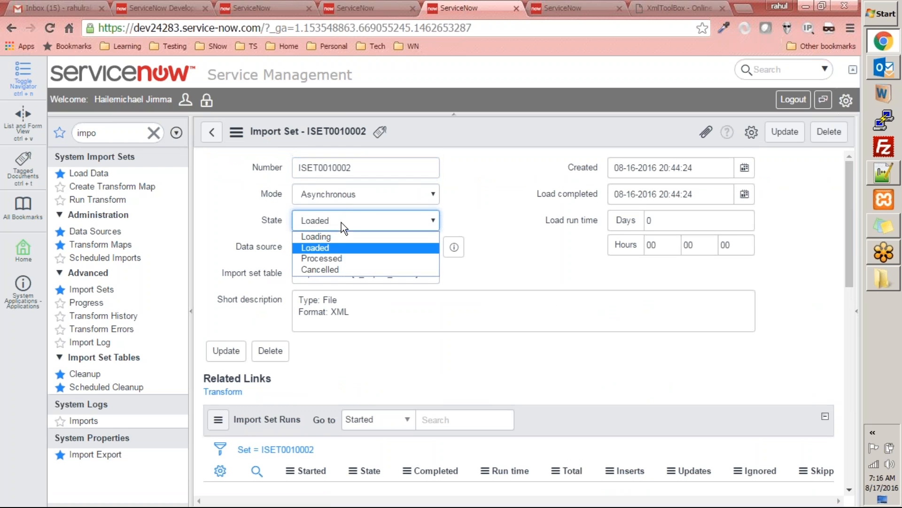
left_click(346, 214)
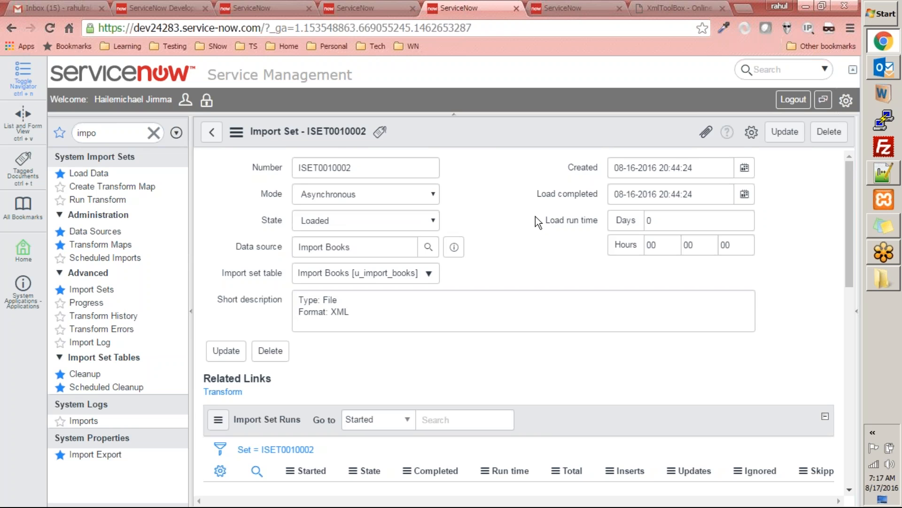
Step: Refresh the Books table list to check for records, then return to the import set record
left_click(564, 8)
left_click(110, 136)
right_click(538, 133)
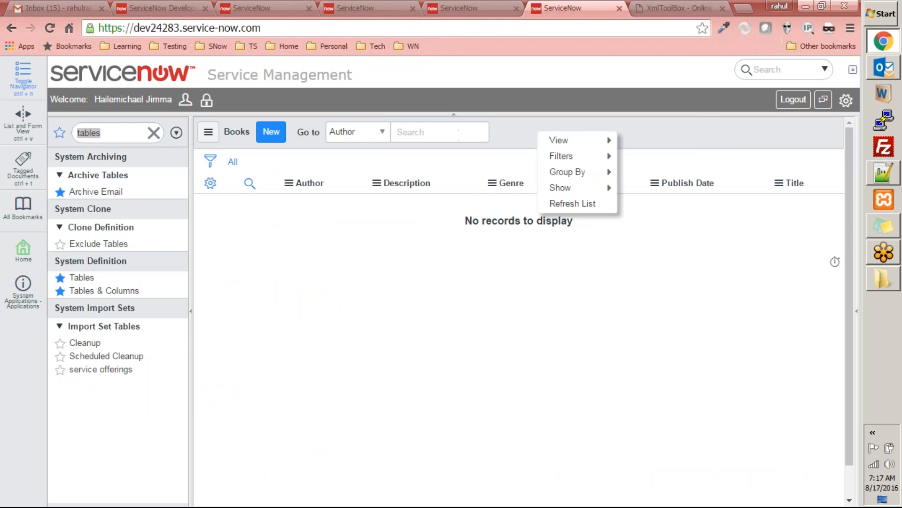
left_click(554, 204)
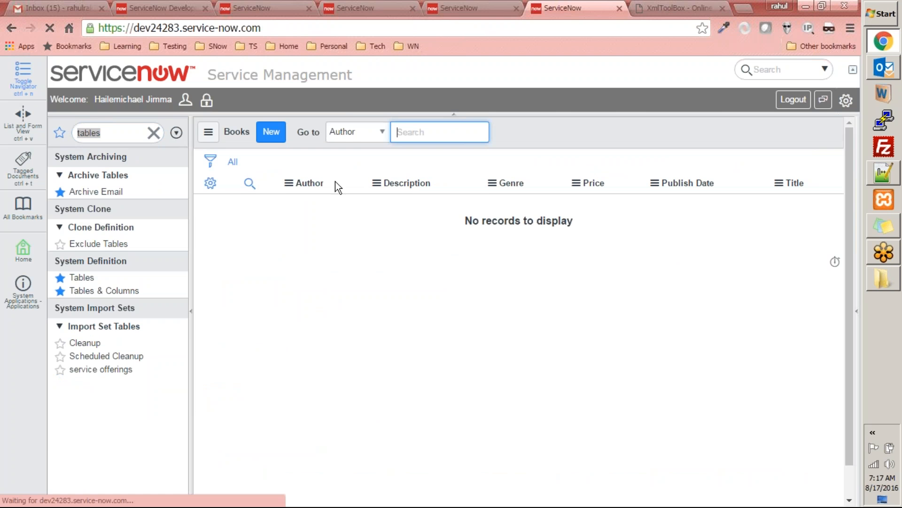
key("ctrl+shift+Tab")
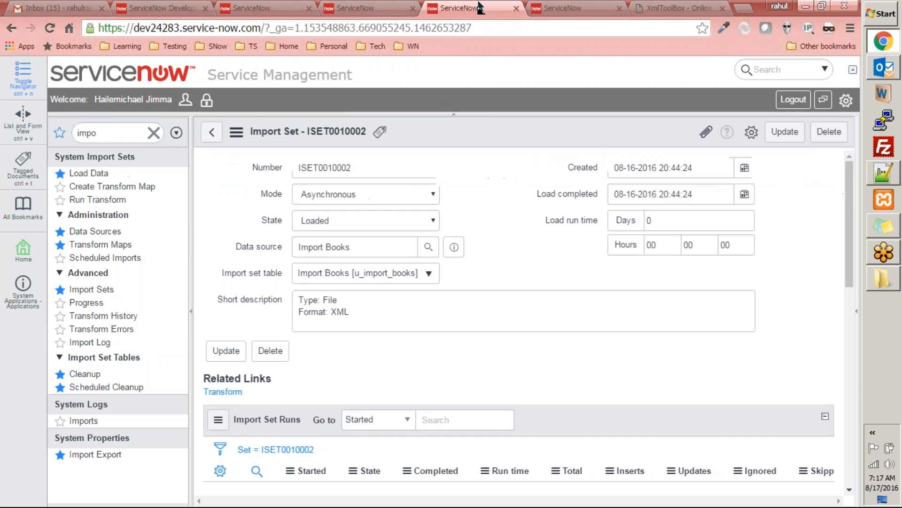
Step: Examine the Import Set Rows of ISET0010002 and review the State choices on the import set record
scroll(514, 230, "down", 10)
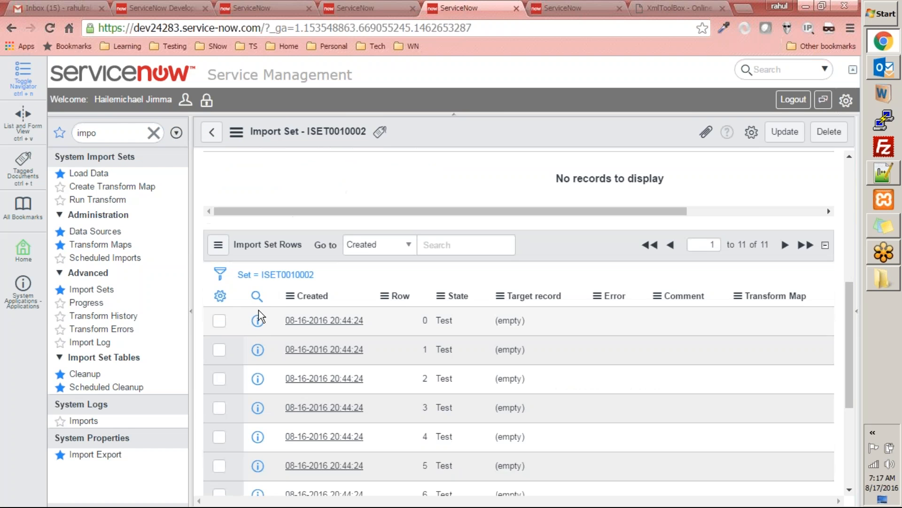
scroll(335, 341, "up", 10)
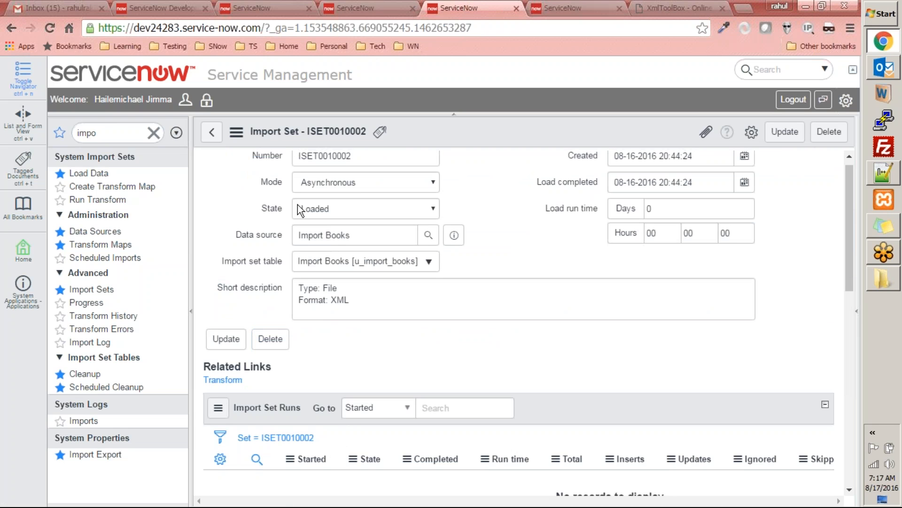
scroll(268, 207, "up", 1)
left_click(357, 220)
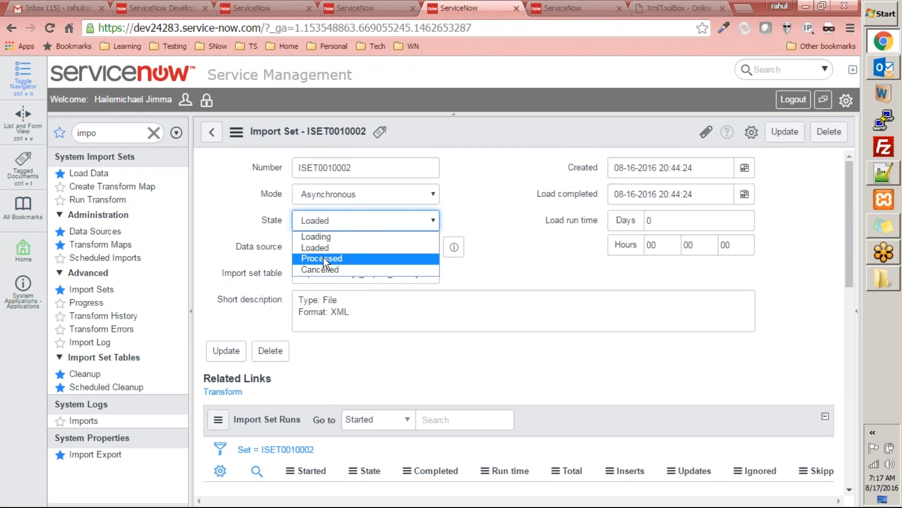
left_click(524, 217)
left_click(258, 239)
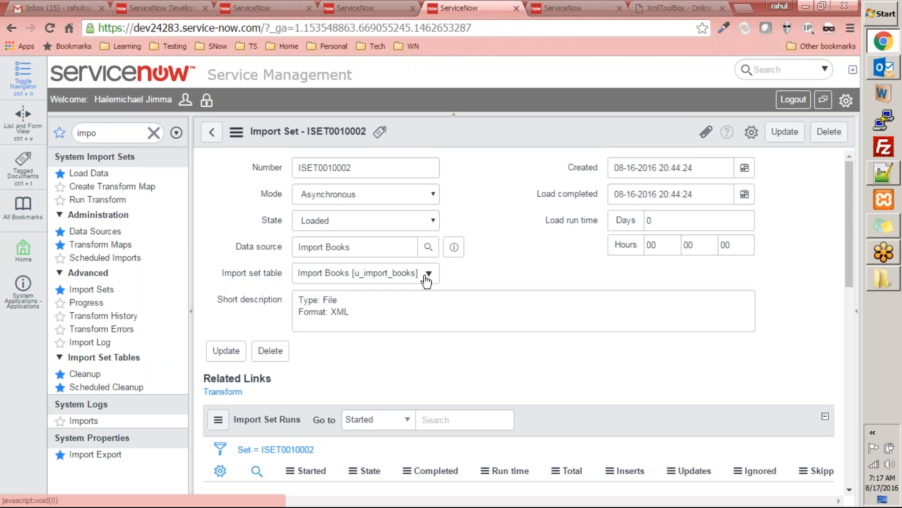
Step: Start a transform map from the import set, naming it Transform Books with target table Books [u_books]
left_click(233, 394)
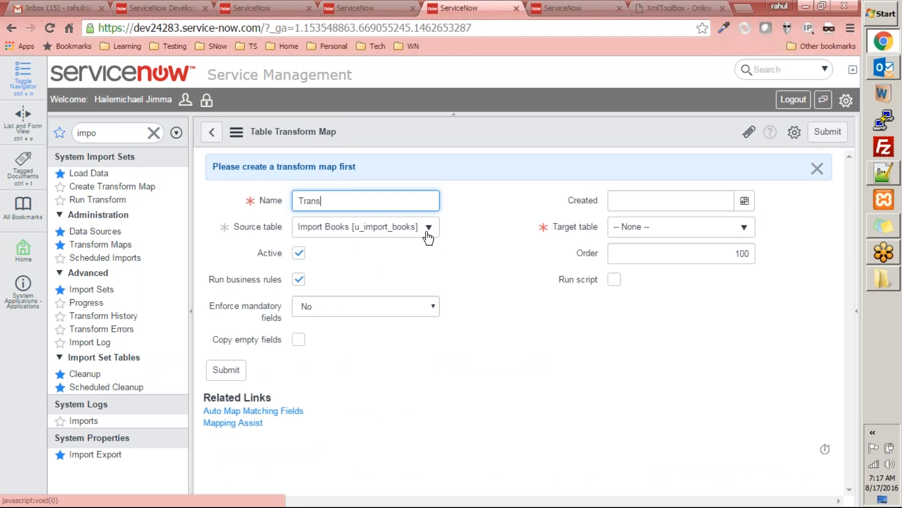
type("Books")
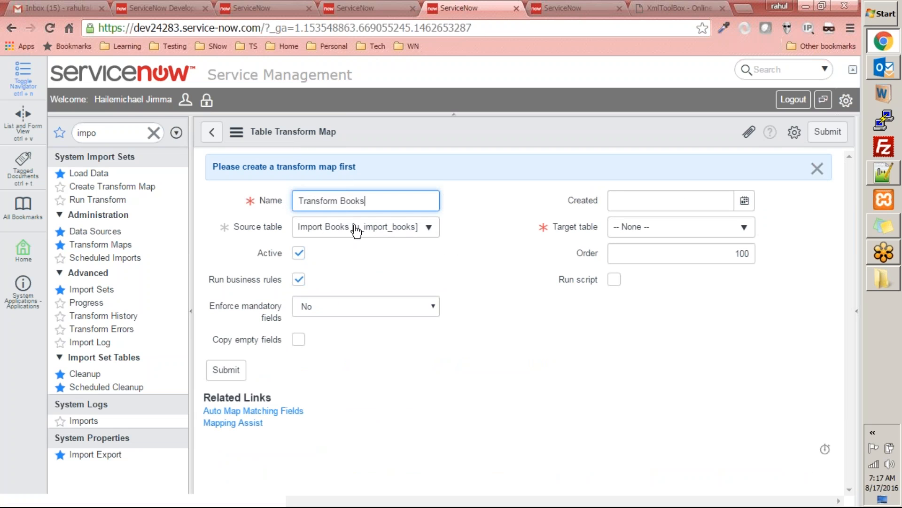
left_click(677, 232)
type("u_")
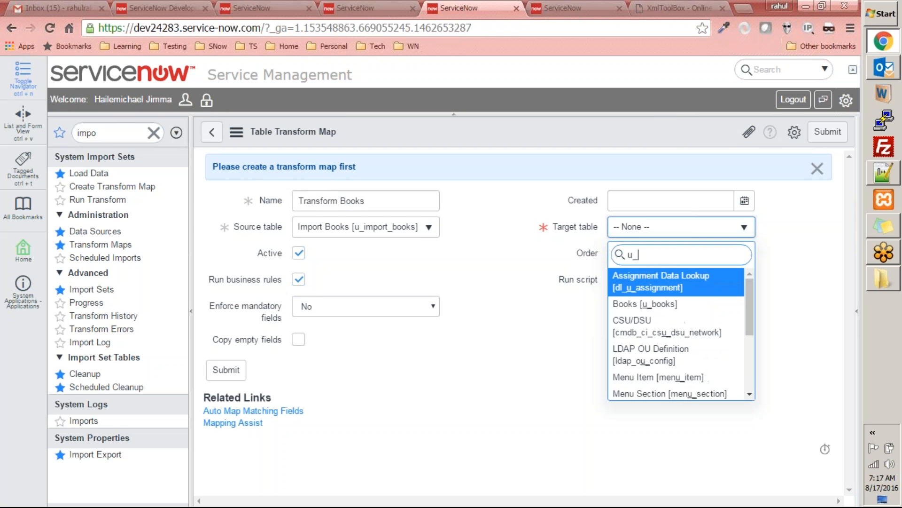
type("book")
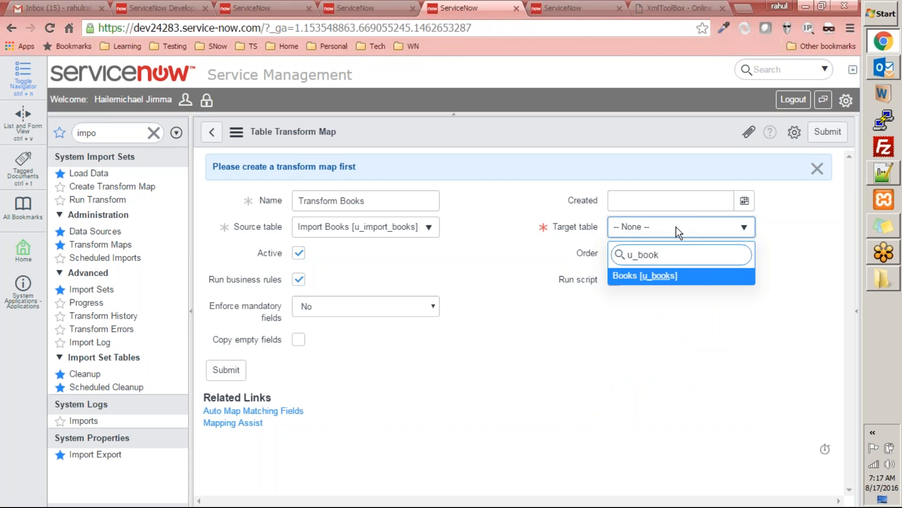
key("Return")
left_click(671, 201)
left_click(745, 202)
left_click(715, 224)
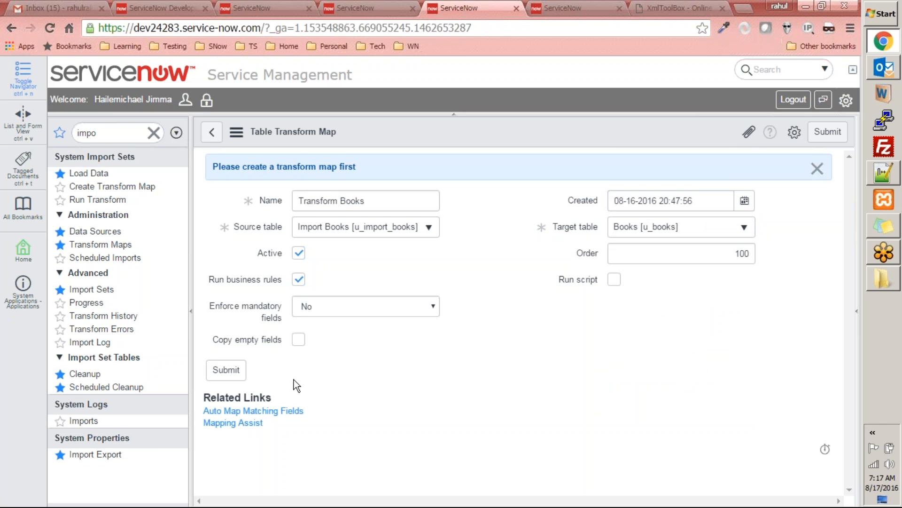
left_click(228, 372)
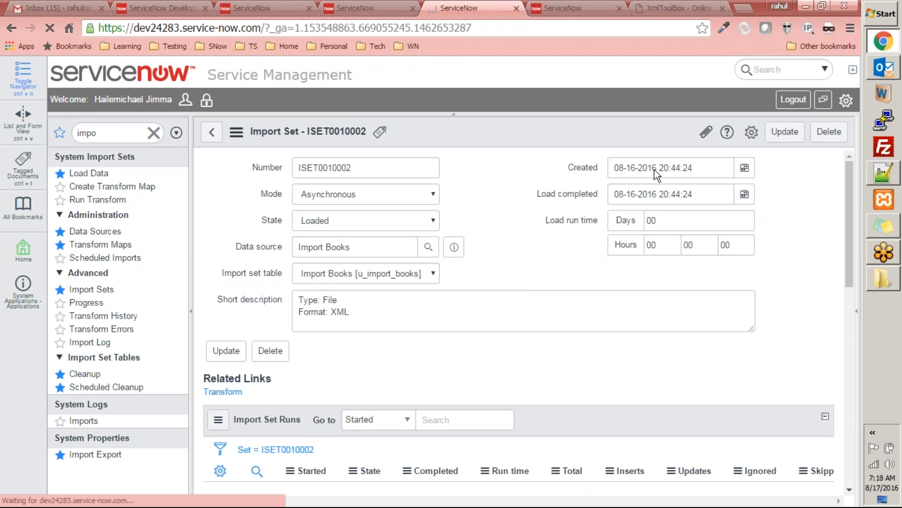
Step: Open the Transform Books record among the transform maps and launch its Mapping Assist
scroll(571, 230, "down", 6)
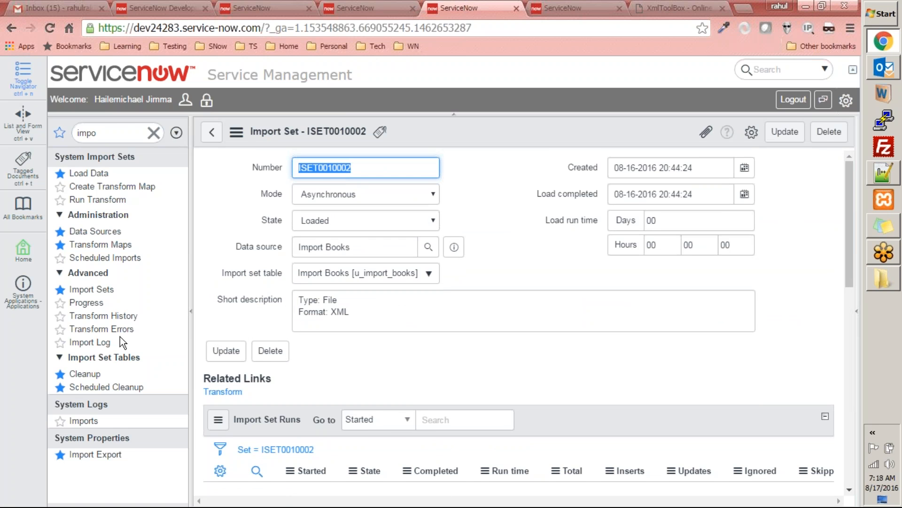
left_click(101, 245)
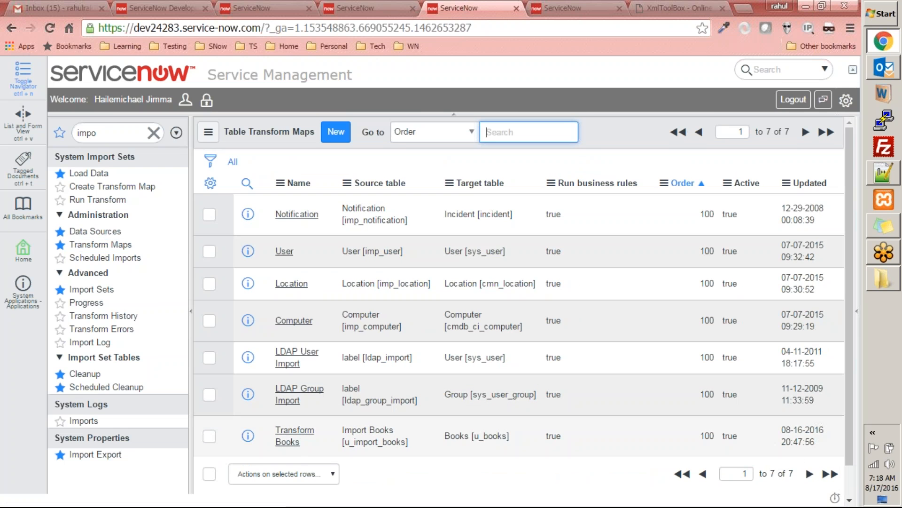
left_click(294, 431)
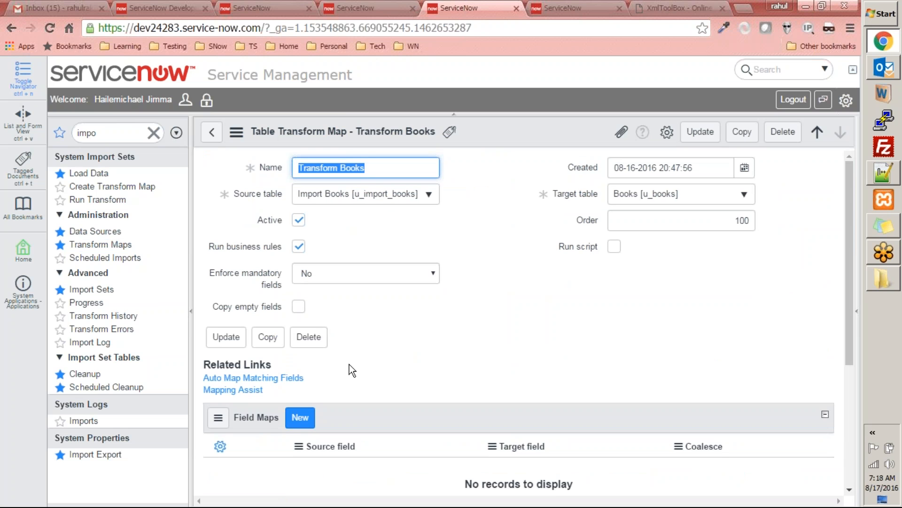
left_click(239, 391)
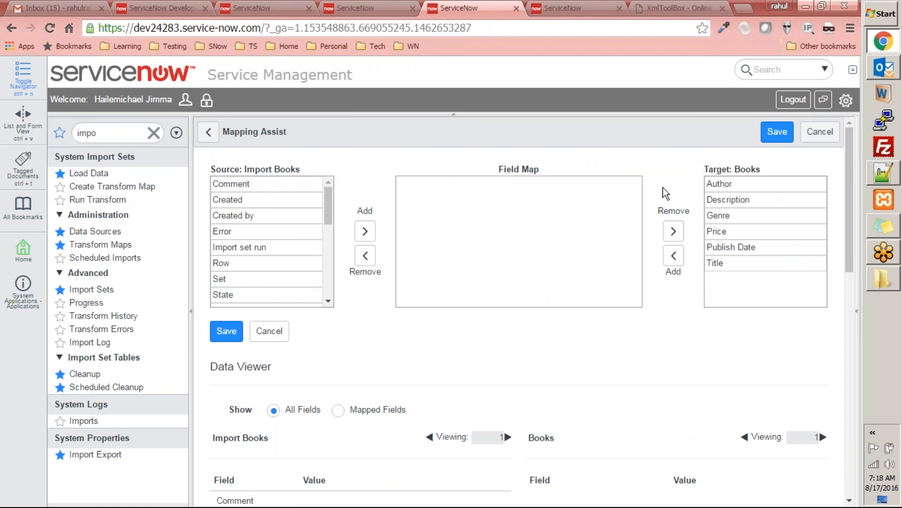
Step: Add the target fields Author, Description, Genre, Price, Publish Date and Title to the field map
double_click(710, 181)
double_click(713, 183)
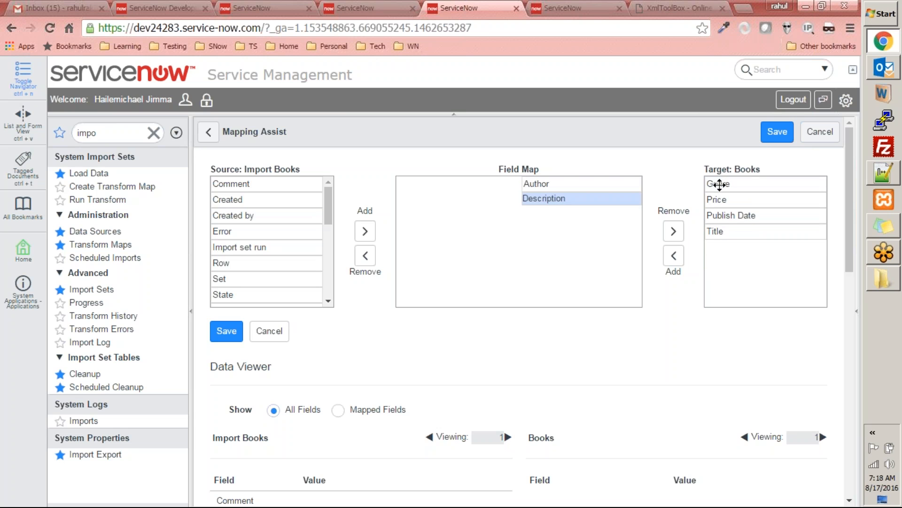
double_click(719, 184)
double_click(719, 184)
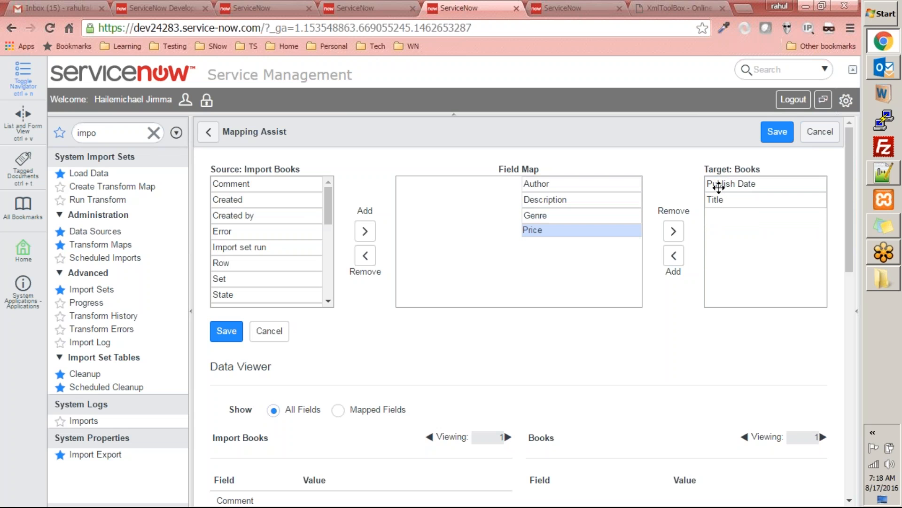
double_click(720, 184)
double_click(720, 186)
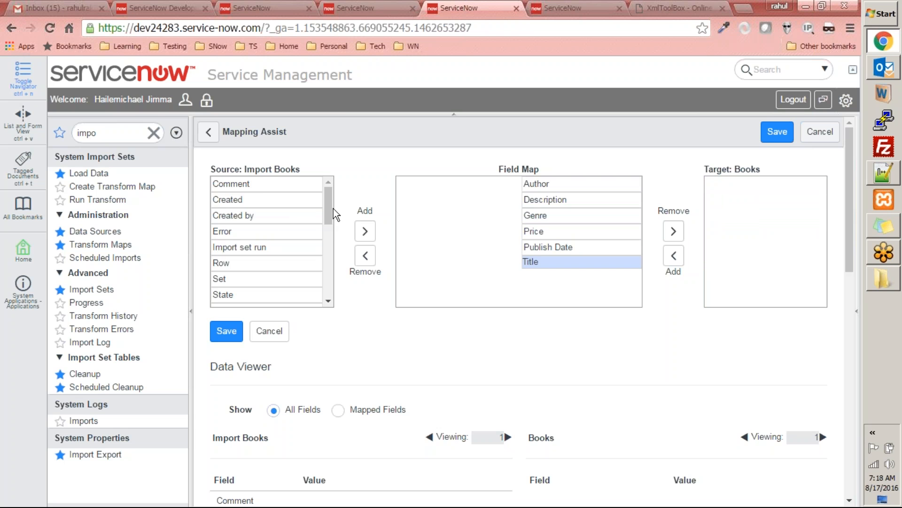
Step: Add the source fields author, description and genre to the field map opposite their matching Books fields
left_click_drag(330, 203, 321, 262)
scroll(282, 260, "down", 2)
left_click(280, 241)
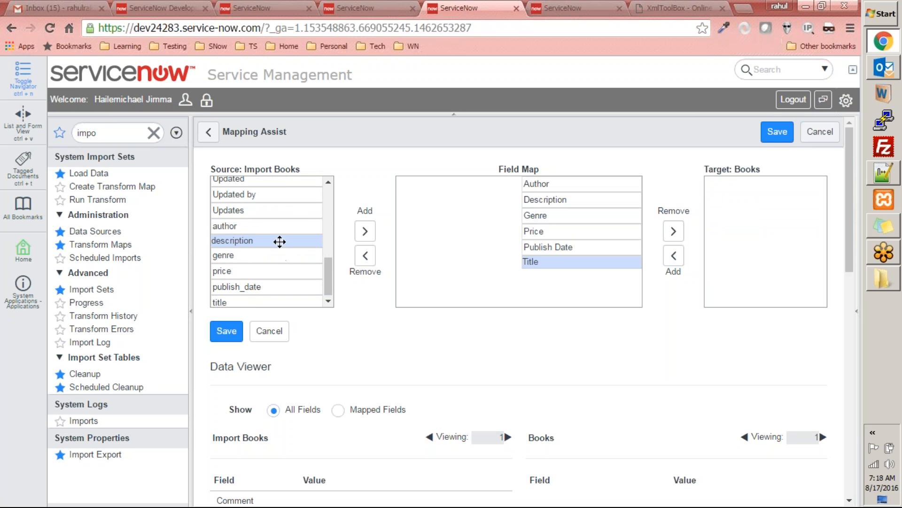
left_click(287, 226)
left_click(365, 231)
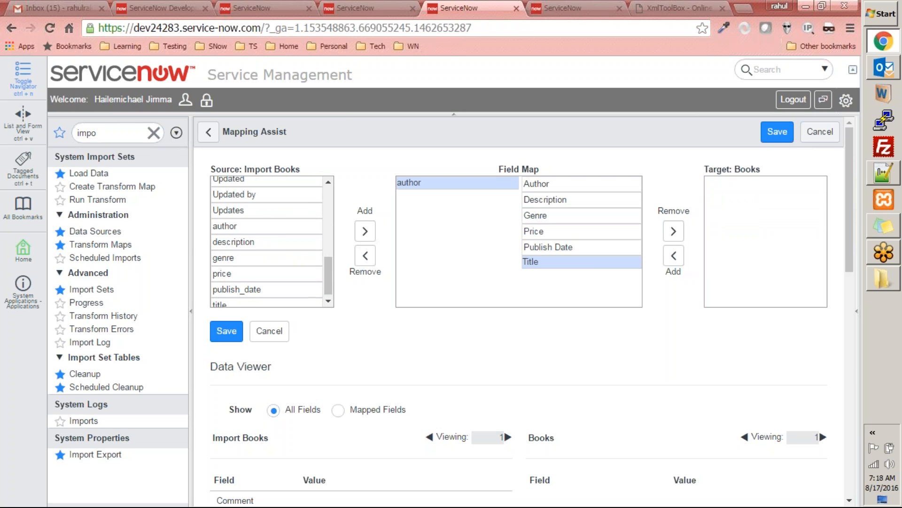
left_click(275, 241)
left_click(365, 231)
left_click(285, 257)
left_click(366, 231)
Step: Add the source fields price, publish_date and title opposite their matching Books fields and save the mapping
left_click(287, 269)
left_click(365, 231)
left_click(292, 282)
left_click(365, 230)
left_click(298, 294)
left_click(365, 231)
left_click(226, 330)
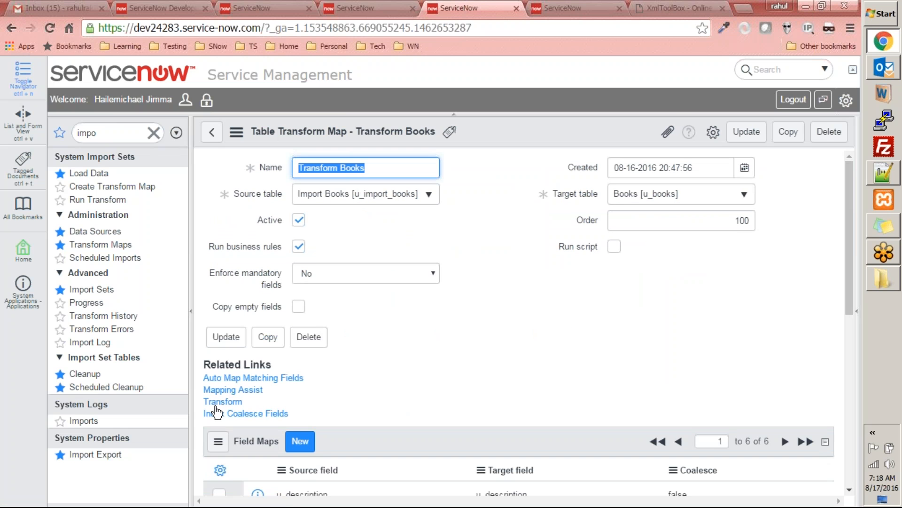
Step: Refresh the Books table list twice to check its records before running the transform
left_click(564, 8)
right_click(535, 125)
left_click(565, 201)
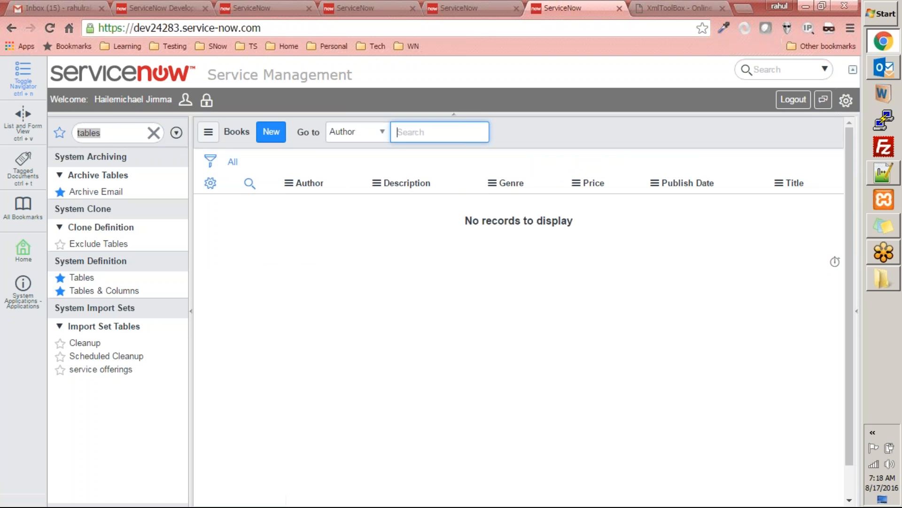
right_click(548, 133)
left_click(574, 207)
Step: Return to the Transform Books map and run the transform on import set ISET0010002
left_click(478, 8)
left_click(223, 401)
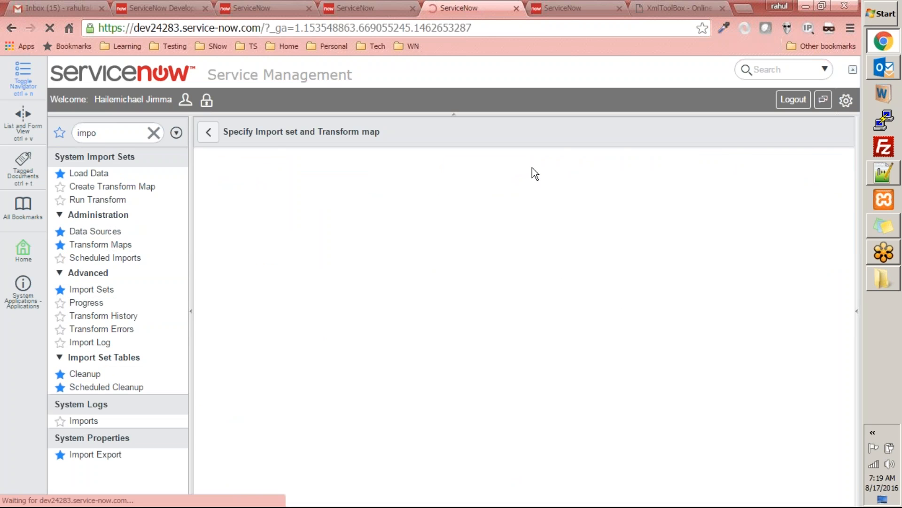
left_click(247, 377)
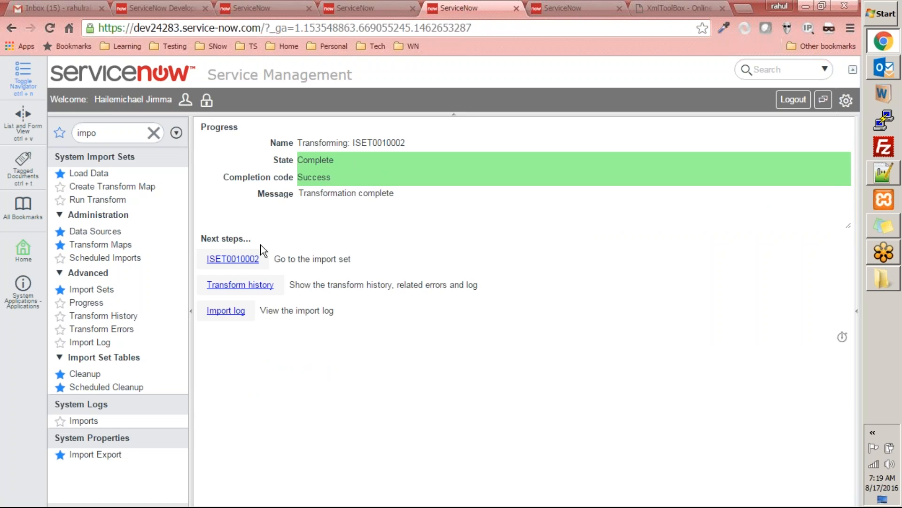
Step: Open import set ISET0010002 from the transform results and check the options for its State
left_click(228, 261)
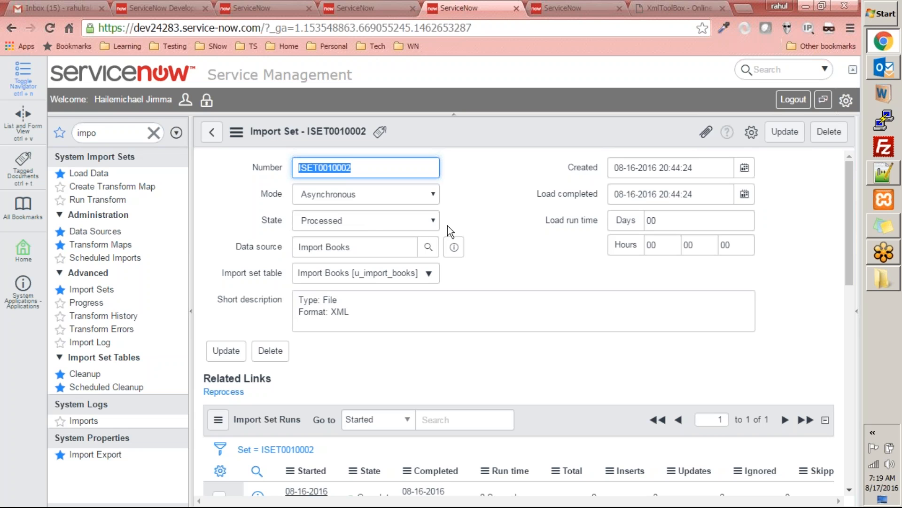
left_click(372, 226)
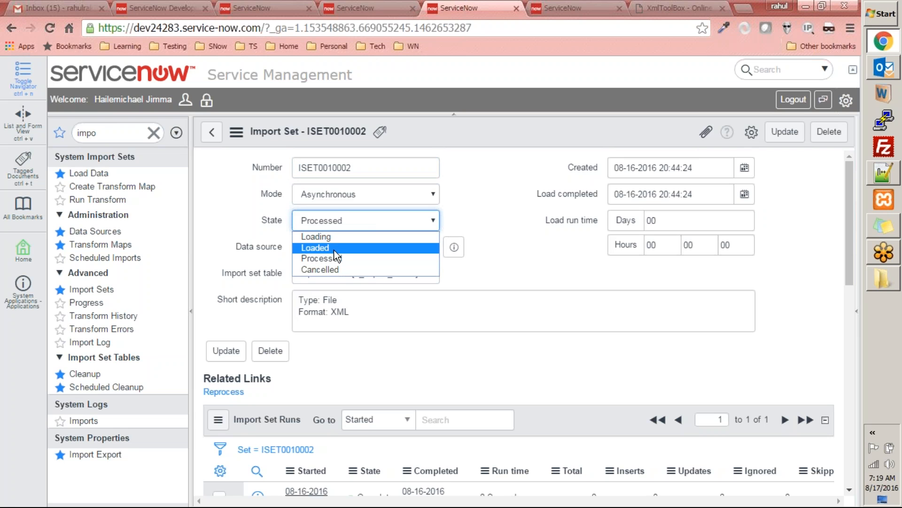
left_click(335, 219)
Step: Refresh the Books table list repeatedly to check for records from the transform
left_click(561, 8)
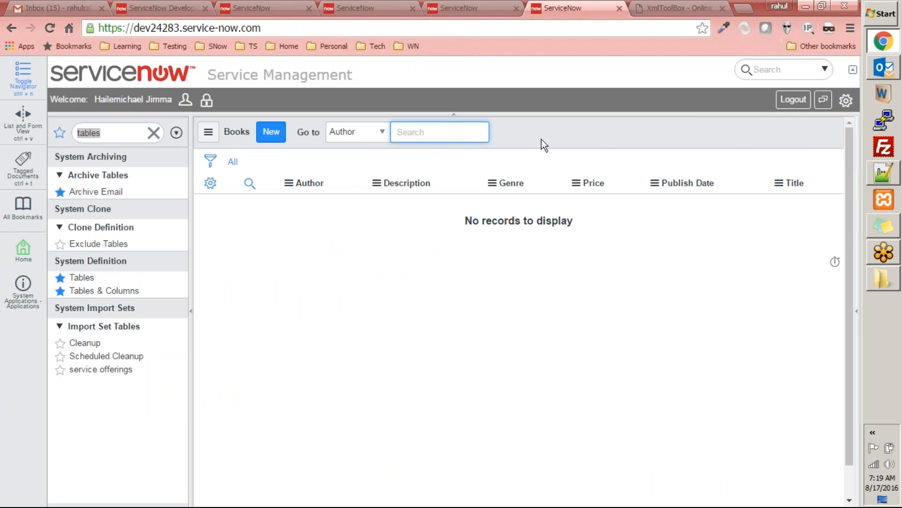
right_click(572, 128)
left_click(605, 198)
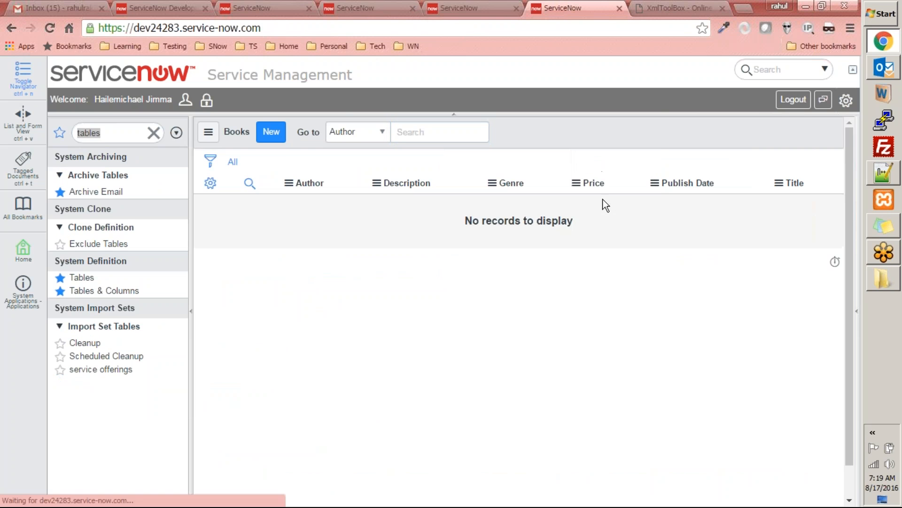
right_click(569, 139)
left_click(592, 208)
right_click(571, 126)
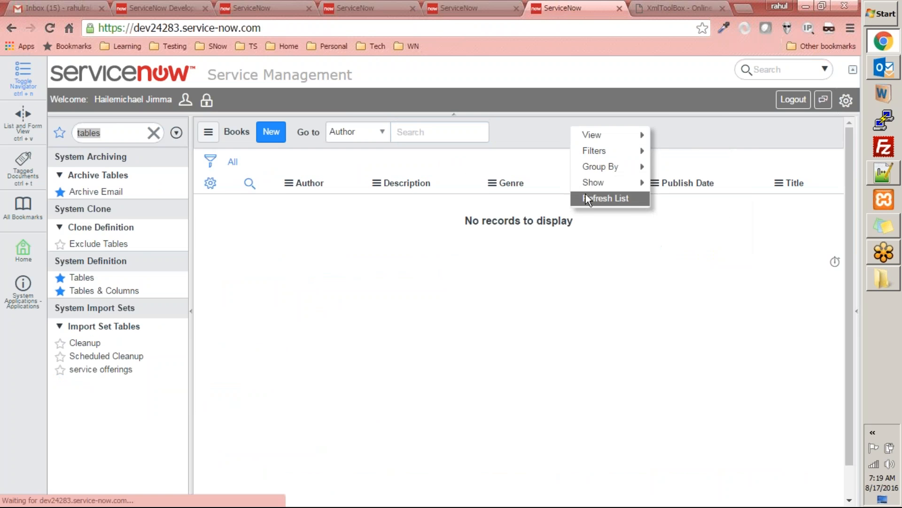
left_click(587, 198)
right_click(556, 126)
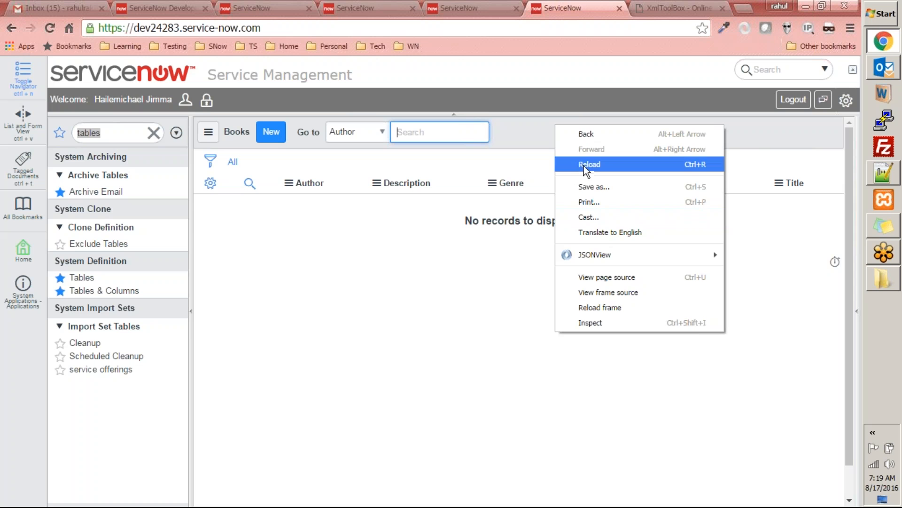
left_click(583, 167)
right_click(576, 125)
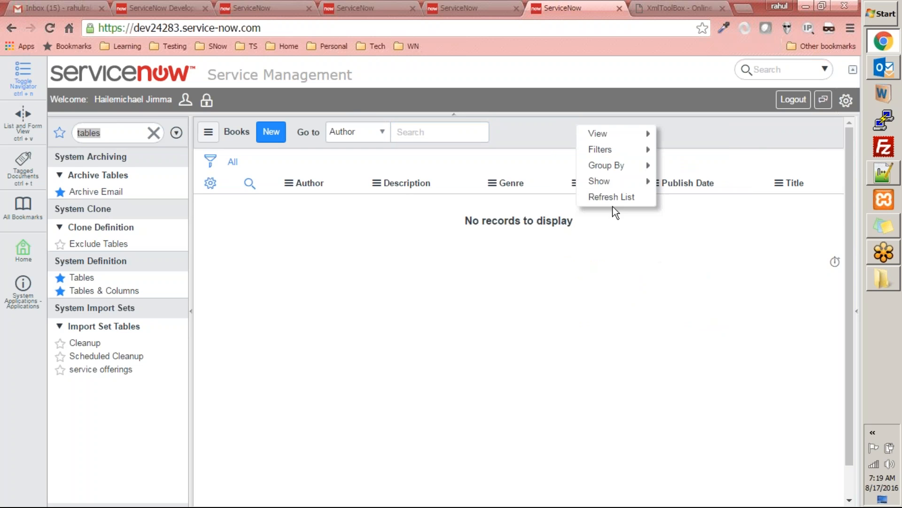
left_click(614, 197)
right_click(592, 126)
left_click(608, 198)
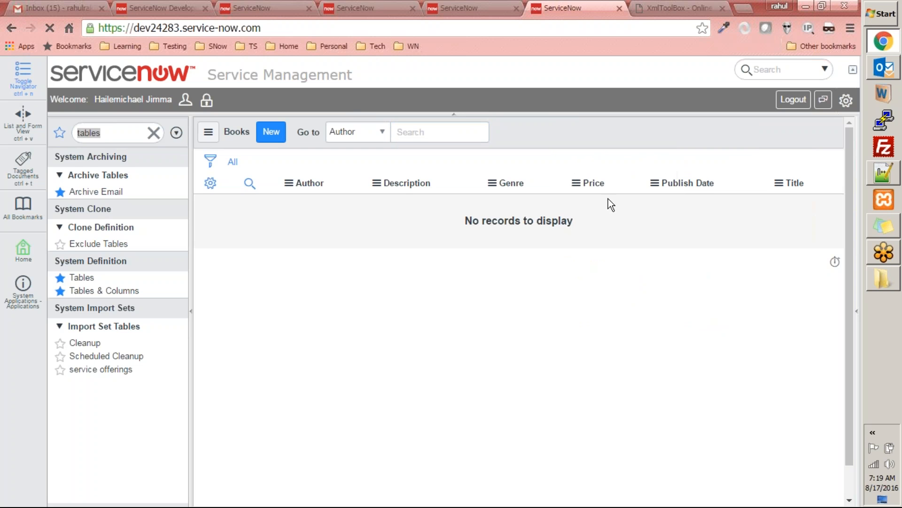
Step: Examine the runs and imported rows of import set ISET0010002
left_click(479, 8)
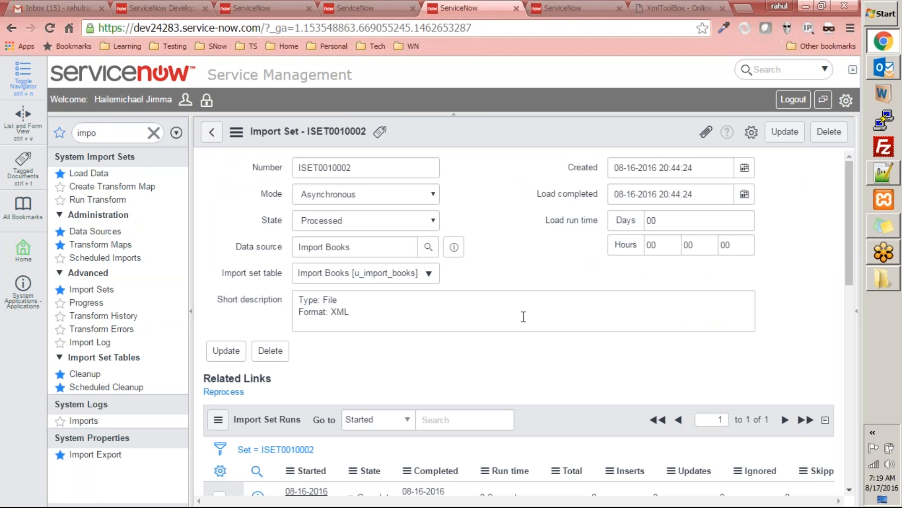
scroll(542, 246, "down", 7)
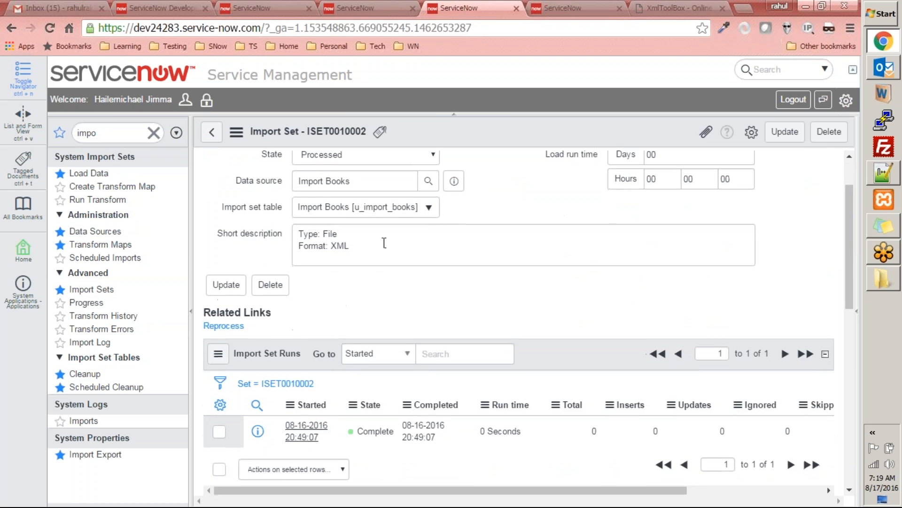
scroll(387, 236, "down", 4)
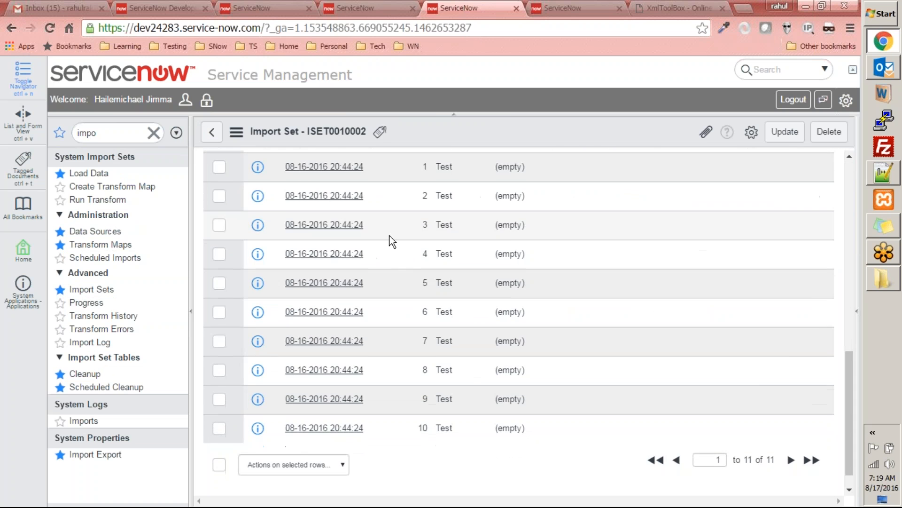
scroll(390, 236, "up", 5)
scroll(396, 235, "down", 4)
scroll(395, 235, "up", 8)
scroll(398, 233, "up", 2)
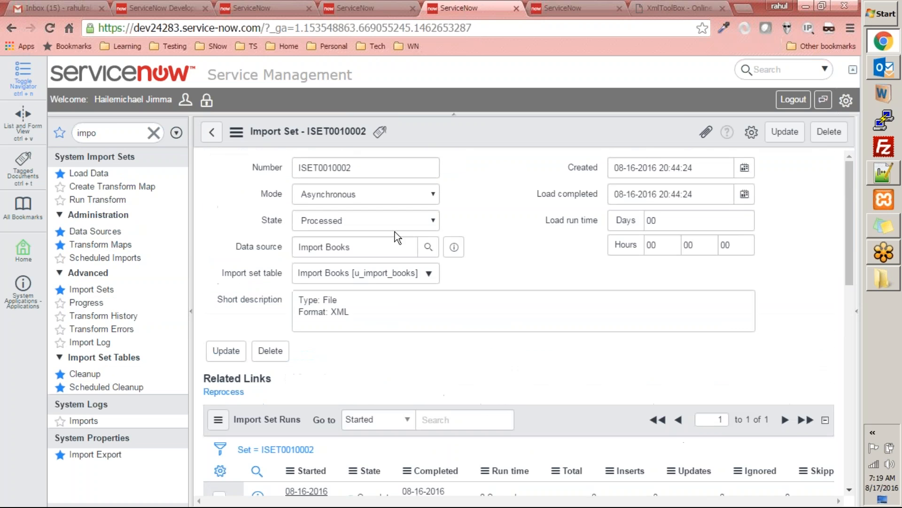
Step: Open the Transform Books map, and reopen the Books records by looking up the u_books list directly
left_click(114, 248)
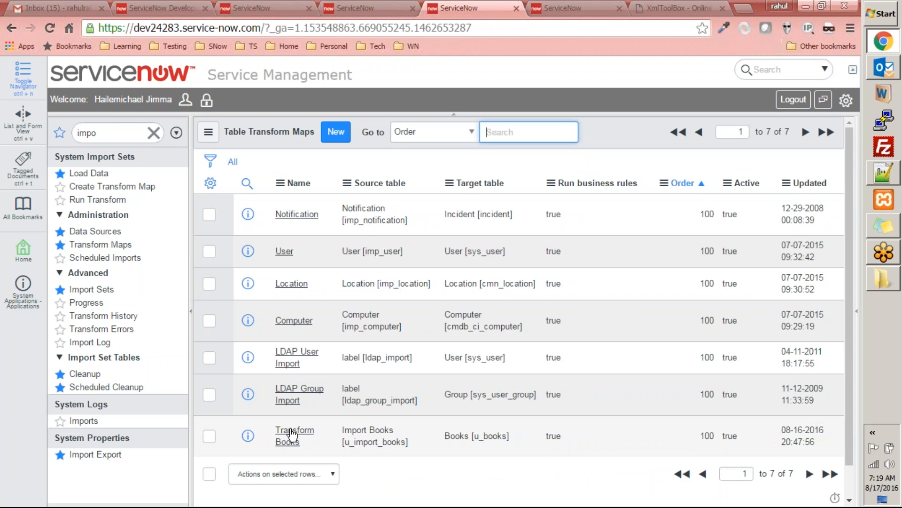
left_click(293, 431)
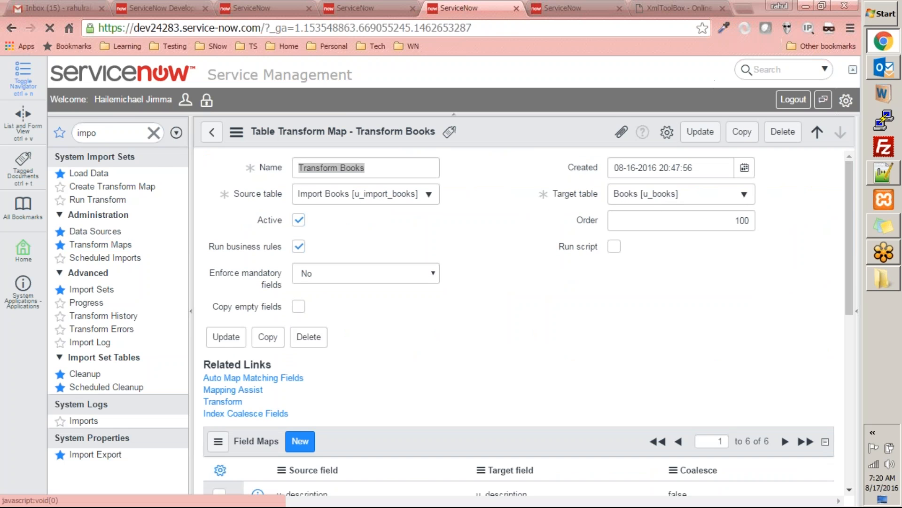
left_click(567, 8)
left_click(130, 136)
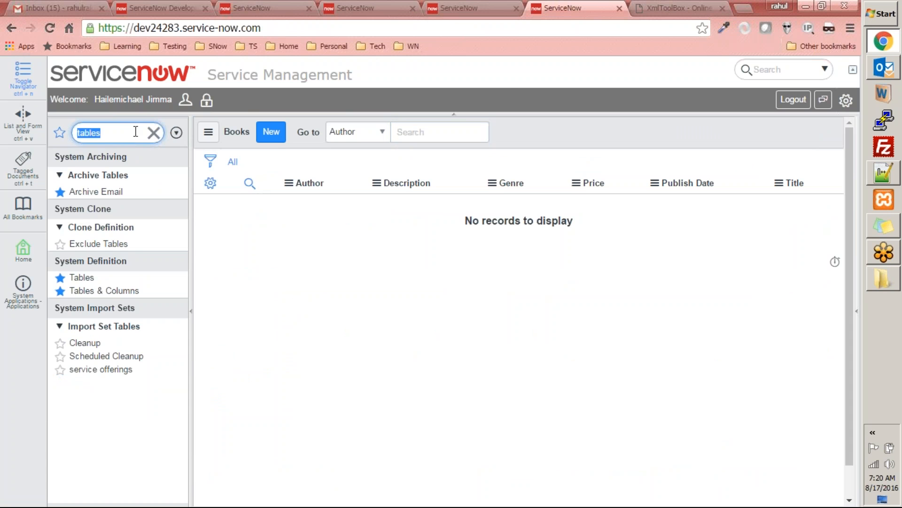
type("u_books.list")
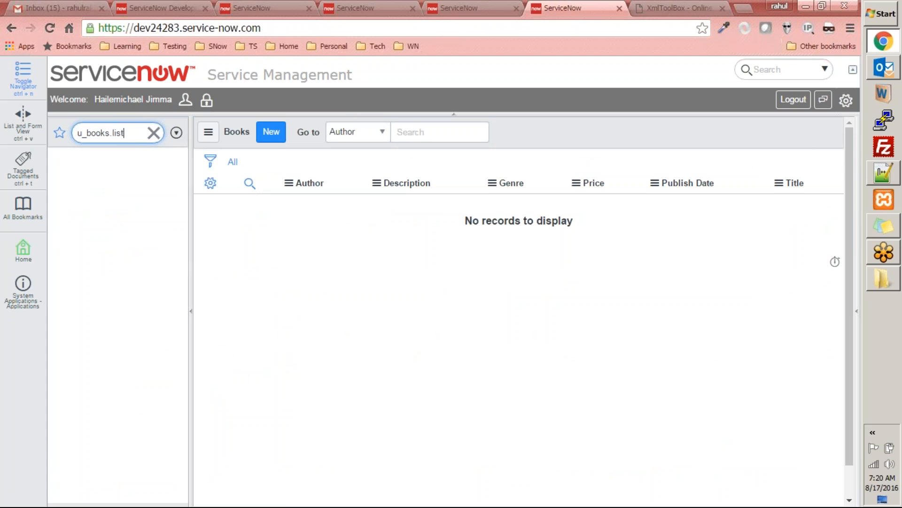
key("Return")
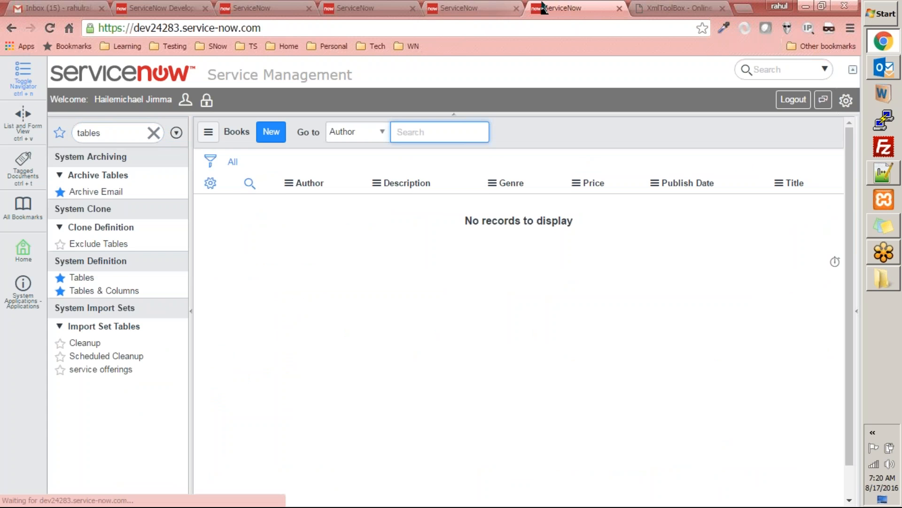
Step: Check the field maps of Transform Books against their target fields and try to start its transform again
left_click(486, 8)
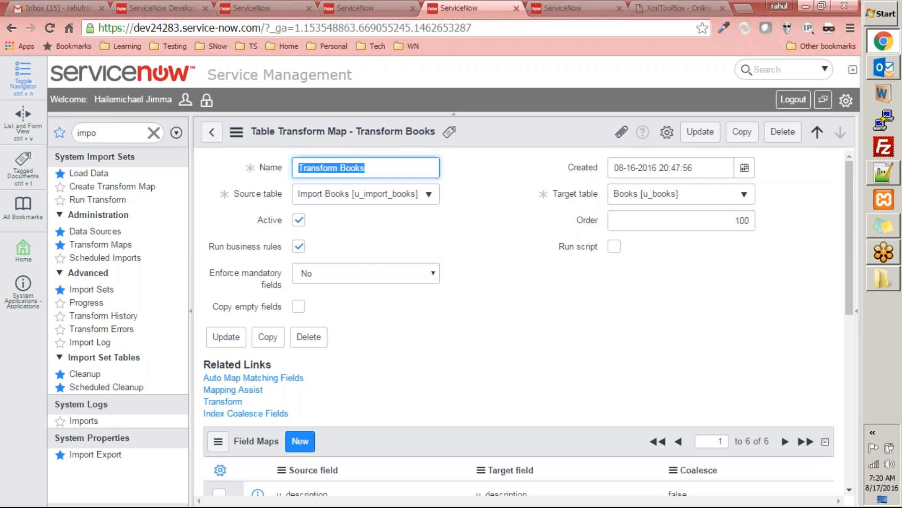
left_click(572, 7)
left_click(463, 8)
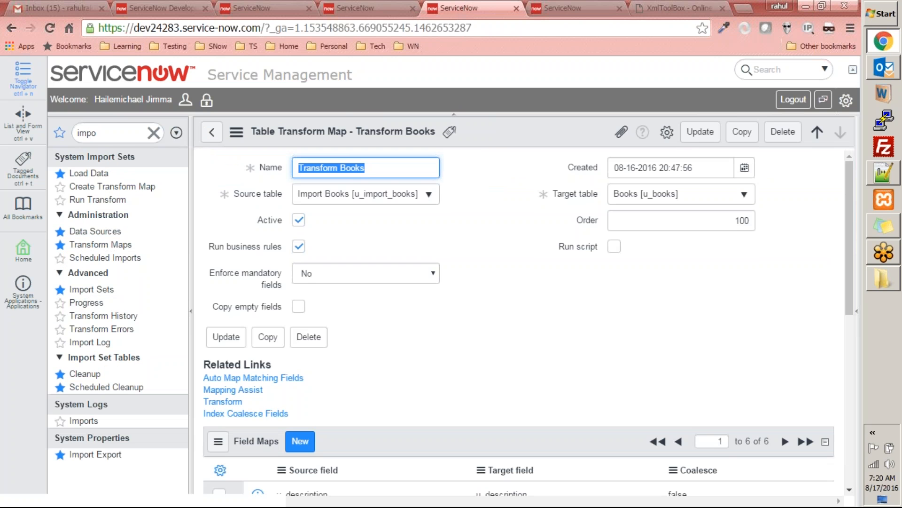
scroll(439, 374, "down", 5)
scroll(439, 374, "up", 5)
scroll(439, 374, "down", 6)
scroll(356, 267, "up", 2)
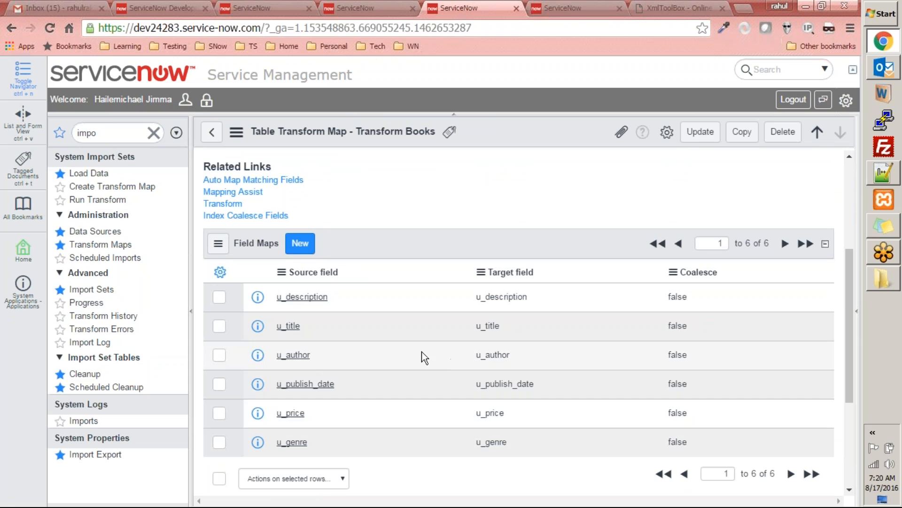
scroll(410, 413, "up", 4)
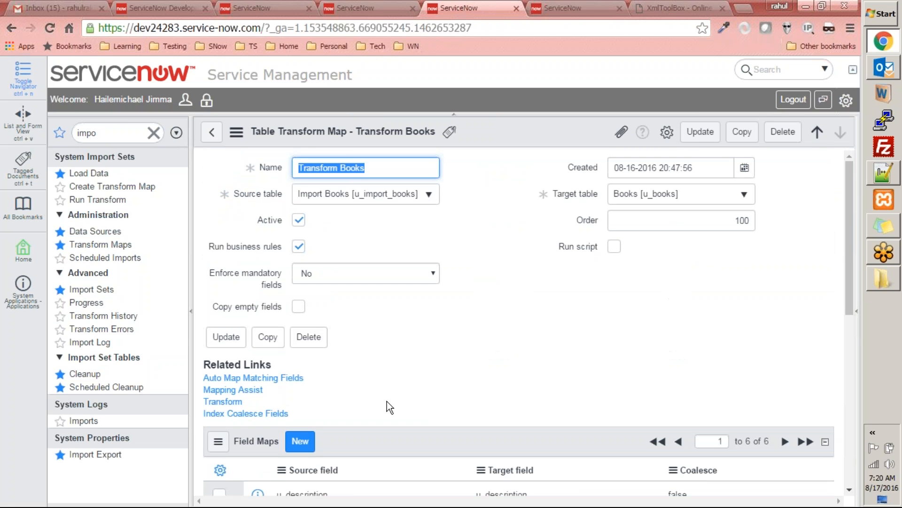
left_click(230, 402)
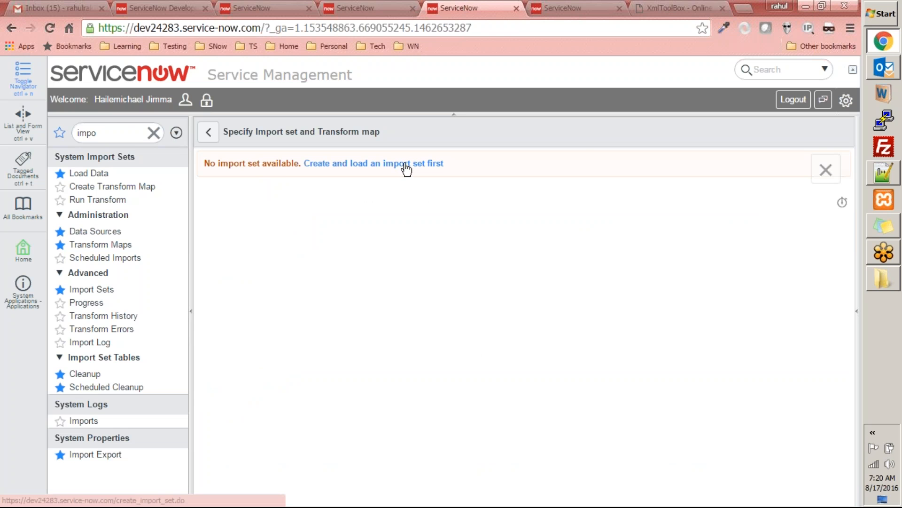
Step: Set the State of import set ISET0010002 to Loaded and save the record
left_click(91, 289)
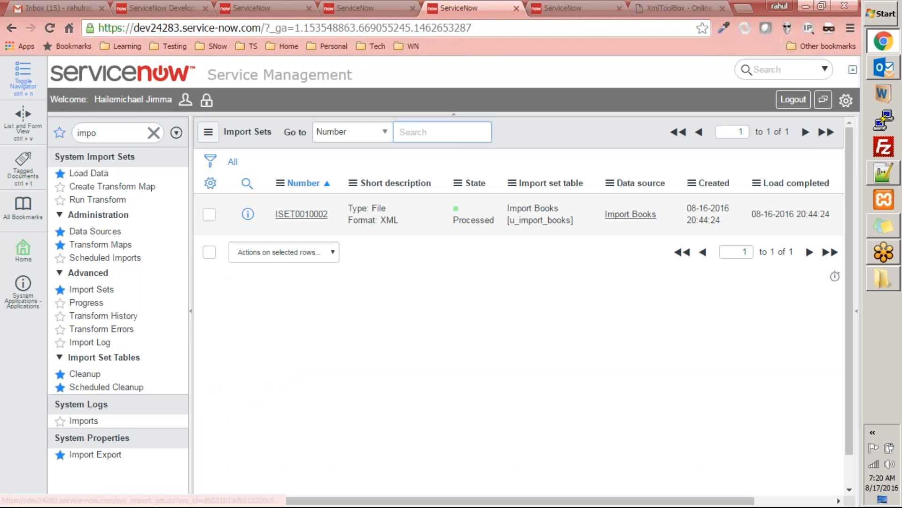
left_click(303, 214)
left_click(371, 220)
left_click(342, 248)
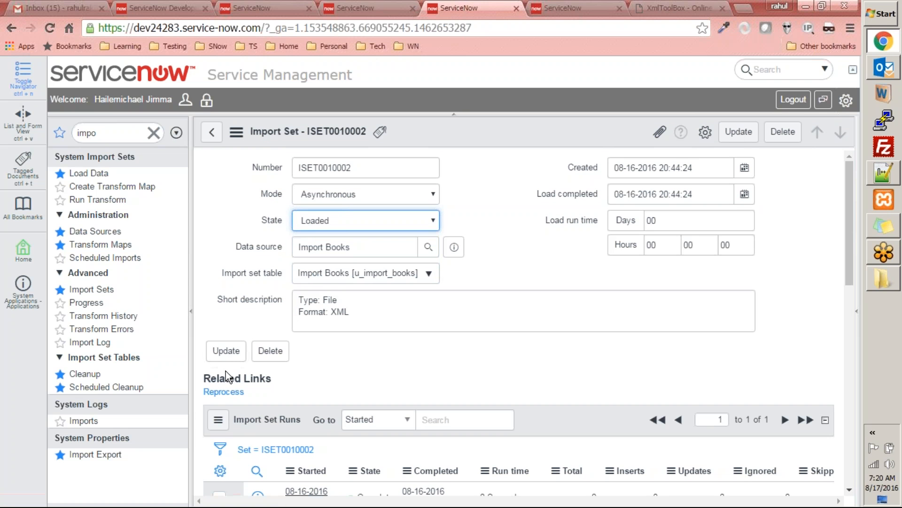
left_click(226, 350)
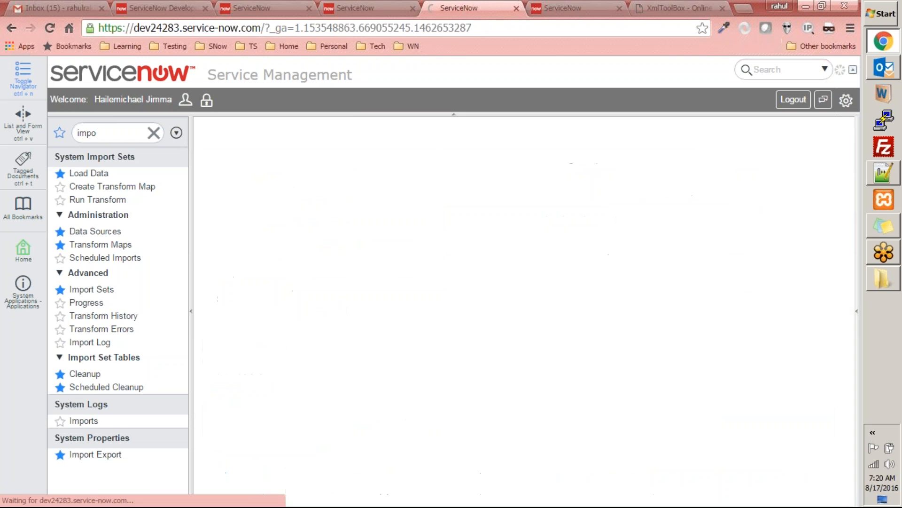
Step: Reopen the Transform Books map and run its transform on the reloaded import set ISET0010002
left_click(111, 240)
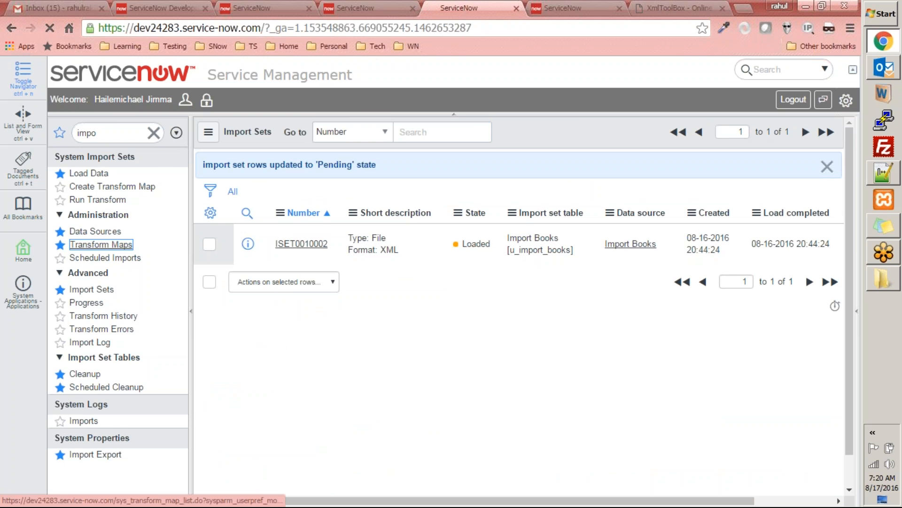
left_click(295, 436)
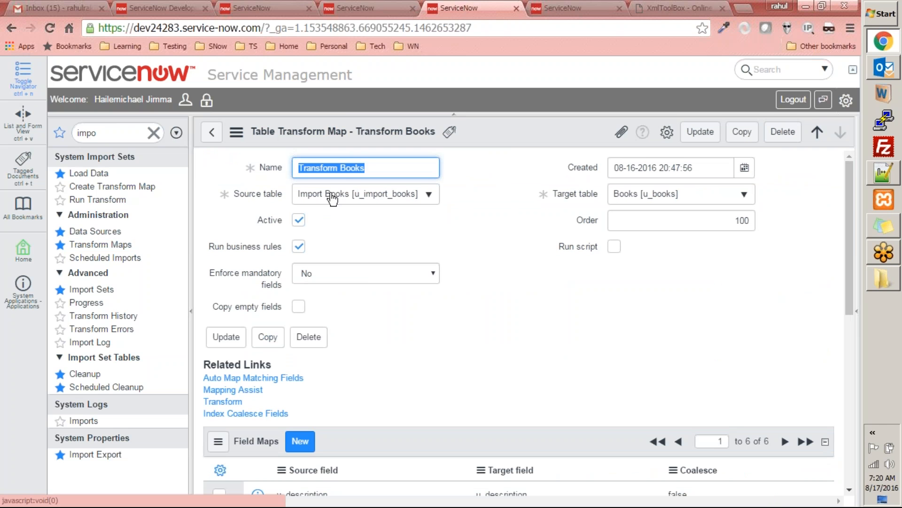
left_click(223, 401)
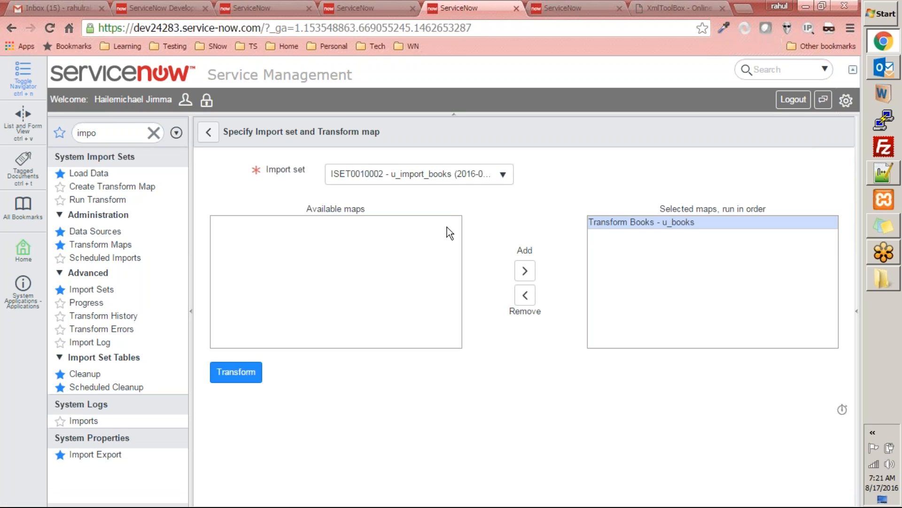
left_click(438, 176)
left_click(573, 177)
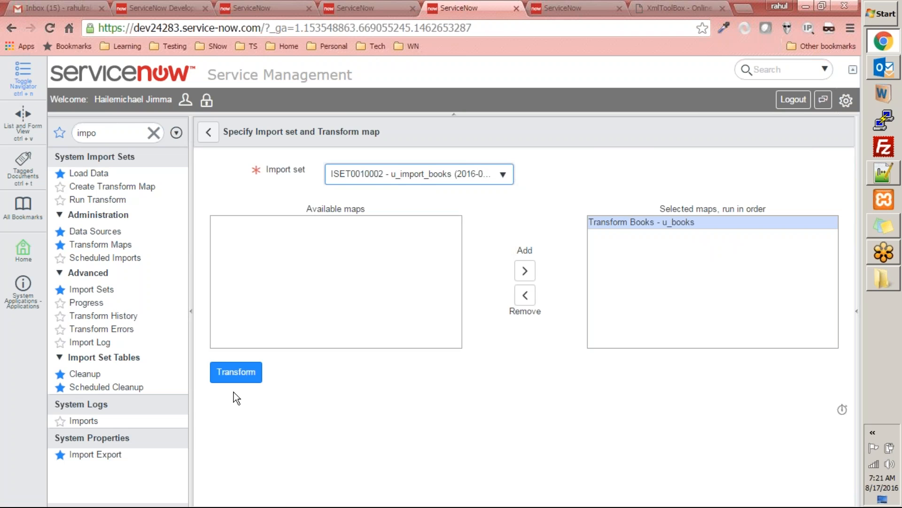
left_click(241, 376)
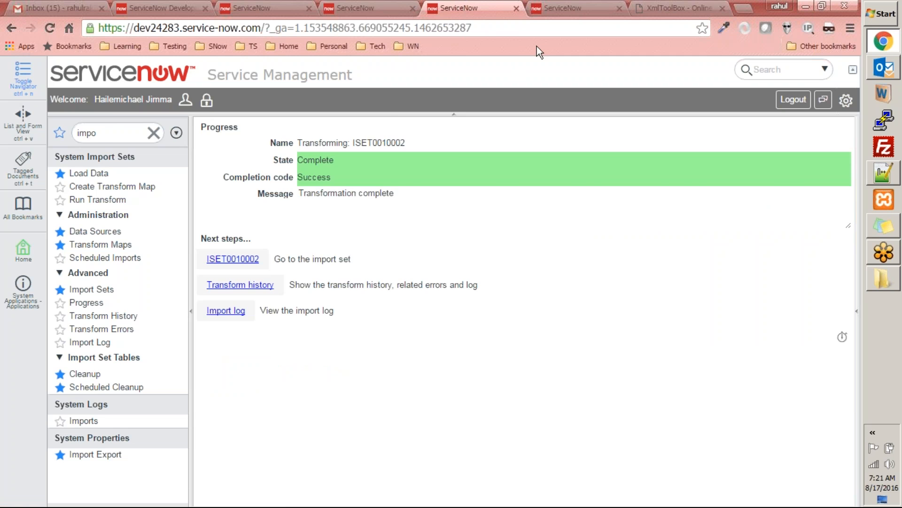
Step: Refresh the Books list and review the imported records, including their price, publish date and title
left_click(570, 7)
right_click(541, 129)
left_click(576, 199)
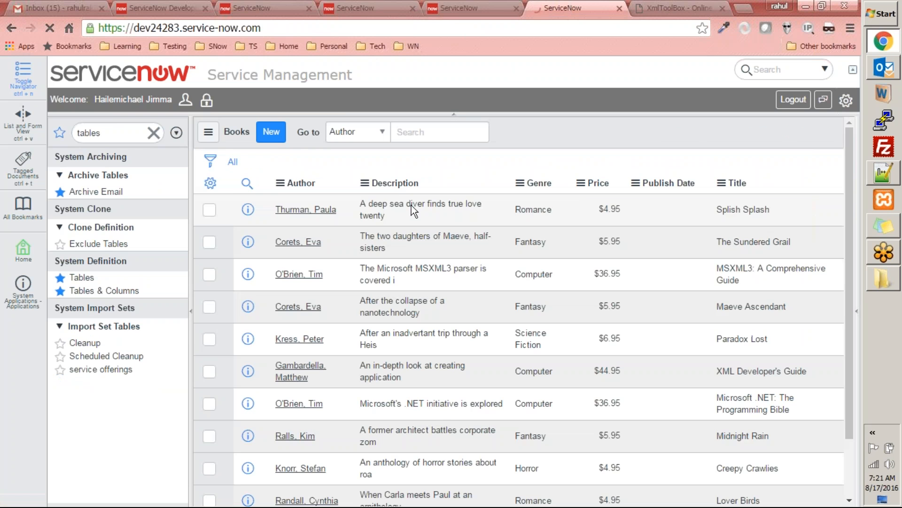
scroll(440, 418, "down", 3)
scroll(441, 421, "up", 2)
scroll(503, 475, "down", 3)
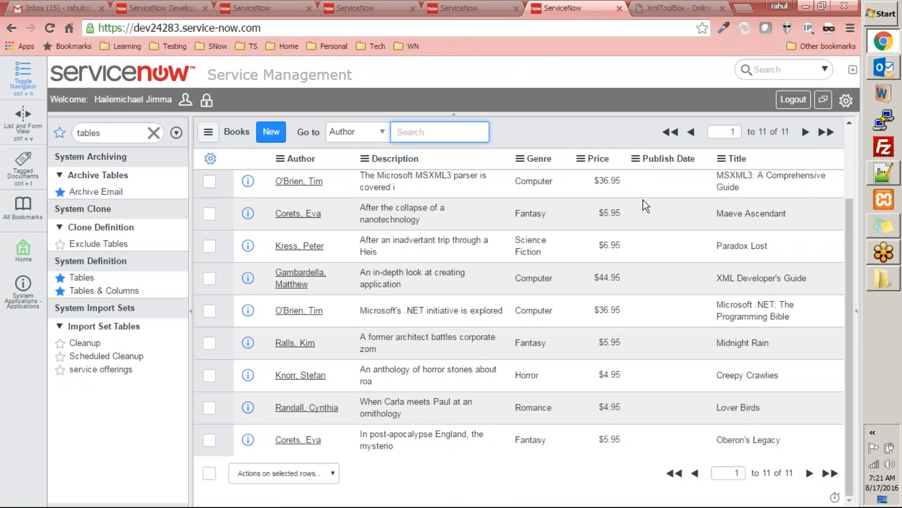
scroll(619, 254, "up", 2)
scroll(365, 222, "down", 3)
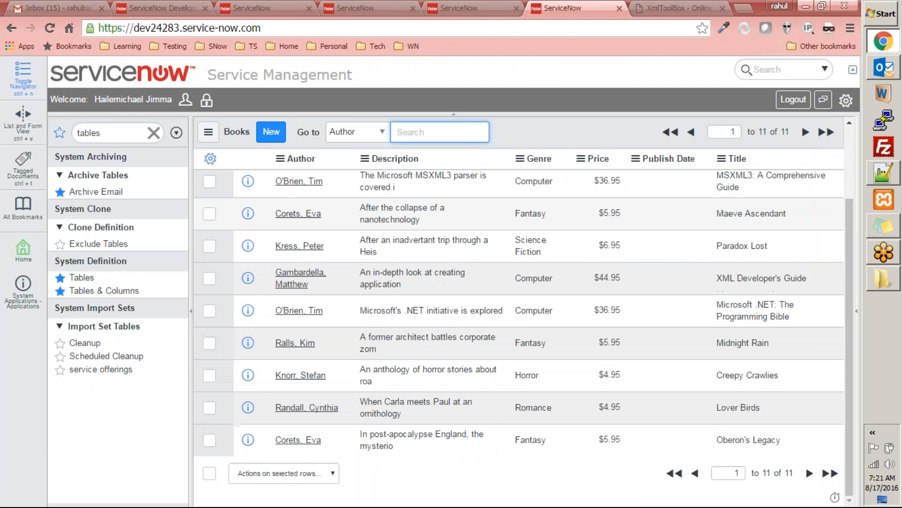
scroll(407, 190, "up", 3)
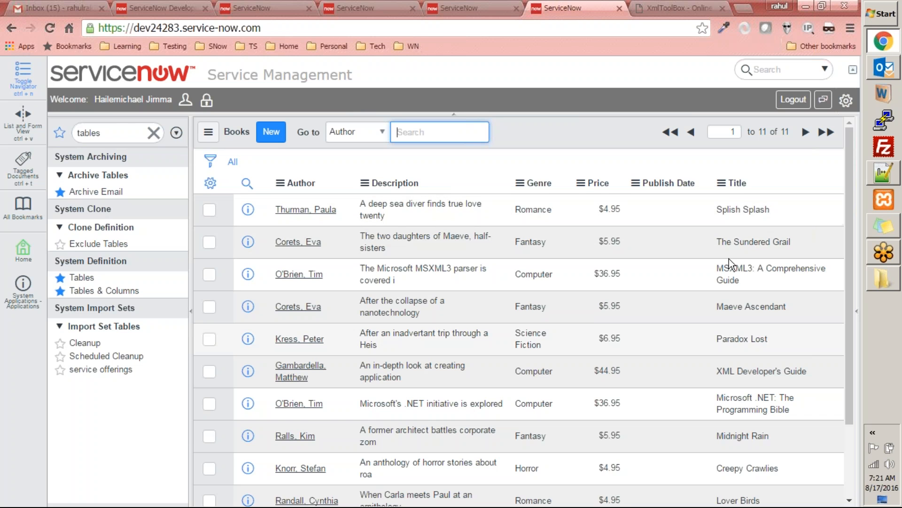
scroll(730, 280, "down", 3)
scroll(665, 161, "up", 2)
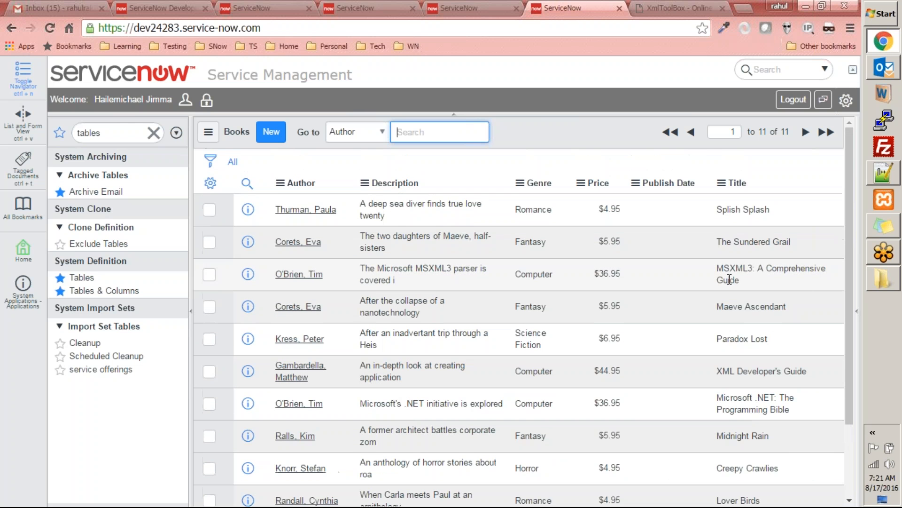
Step: Check the publish_date format in books.xml in Notepad++ and compare it with the Publish Date column of the Books list in Chrome
left_click(884, 176)
left_click(326, 215)
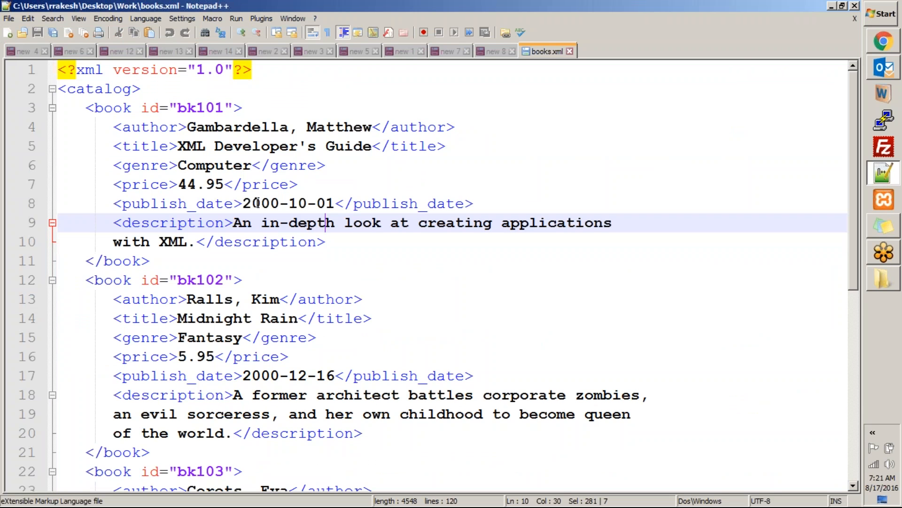
left_click_drag(253, 203, 307, 204)
left_click(886, 26)
left_click(591, 10)
left_click(884, 42)
scroll(689, 274, "down", 3)
scroll(688, 275, "up", 3)
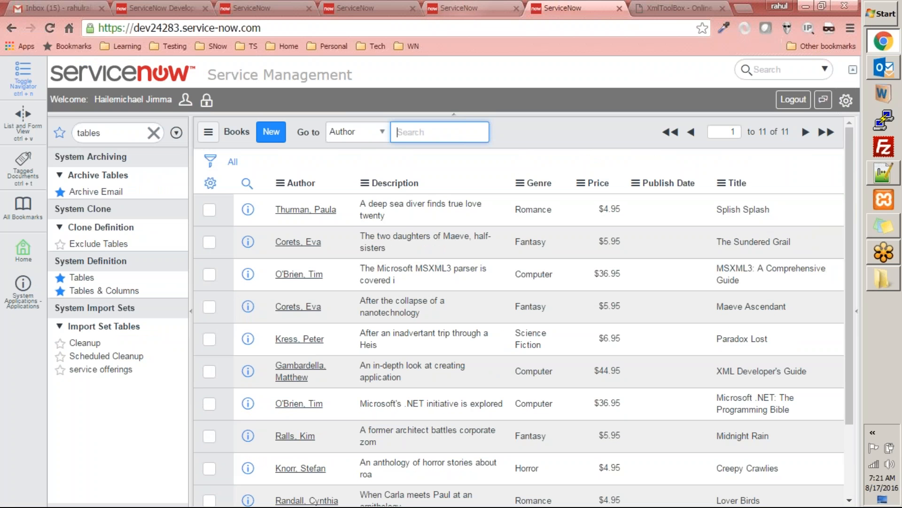
Step: Open the most recent transform history of import set ISET0010002 and examine the error messages of its import set rows
left_click(458, 8)
left_click(260, 290)
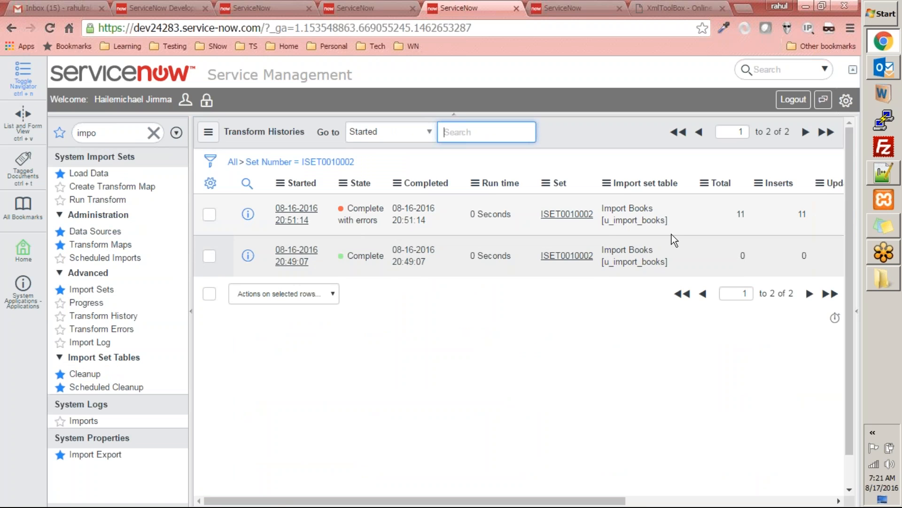
left_click(297, 213)
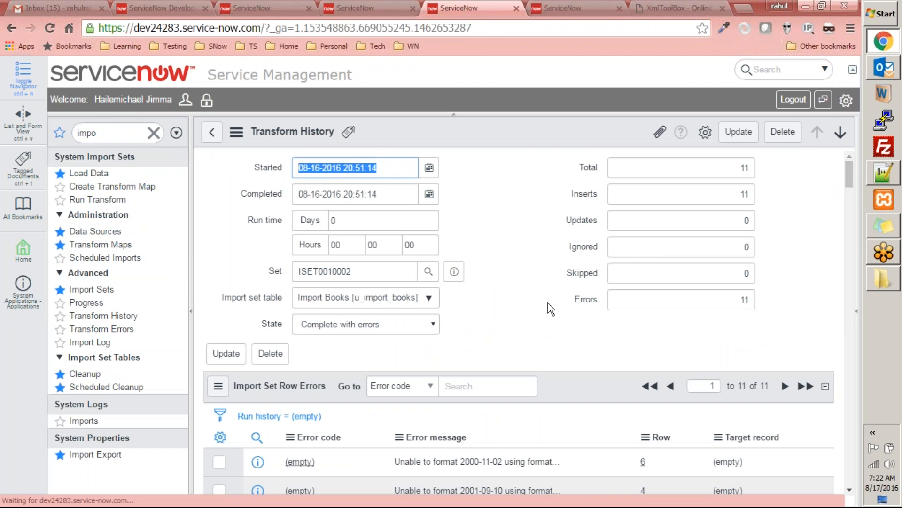
scroll(531, 303, "down", 4)
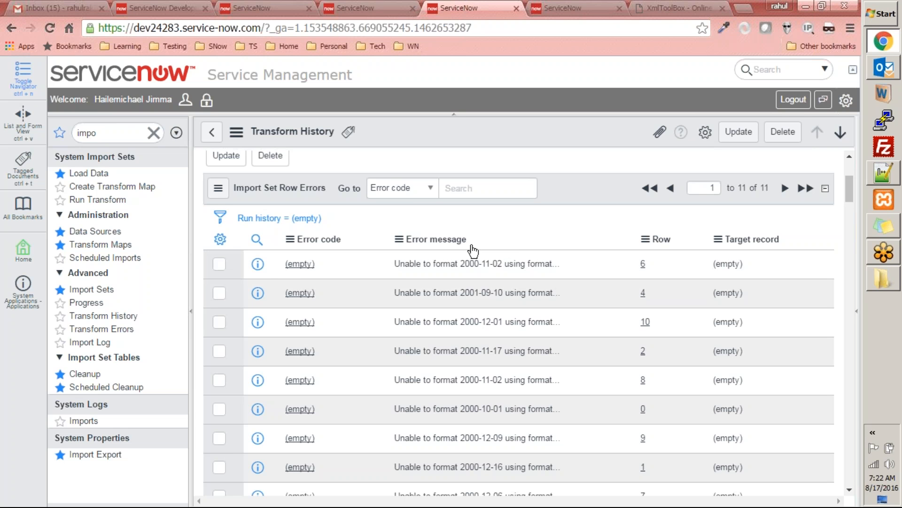
left_click(560, 13)
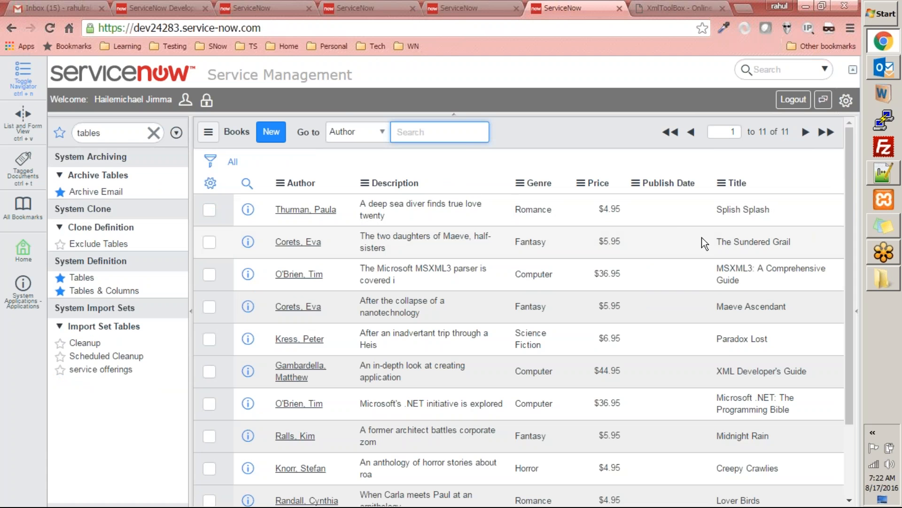
left_click(469, 8)
Step: Find the Books [u_books] table in Tables & Columns and open its definition for editing at the column list
left_click(555, 8)
left_click(130, 290)
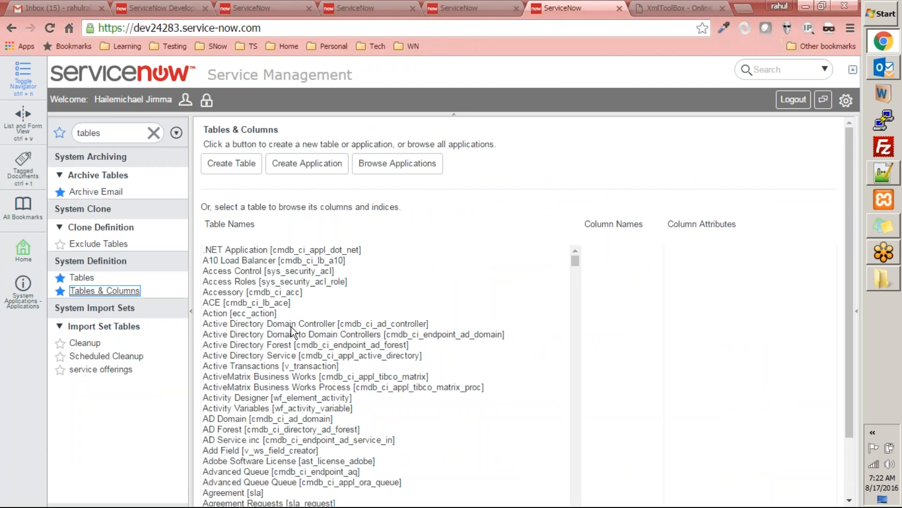
left_click(284, 324)
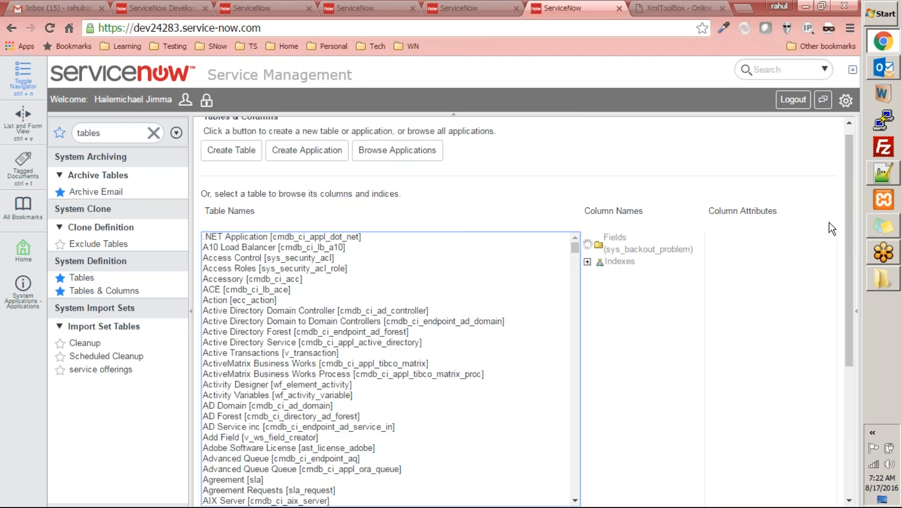
type("books")
left_click_drag(851, 206, 842, 305)
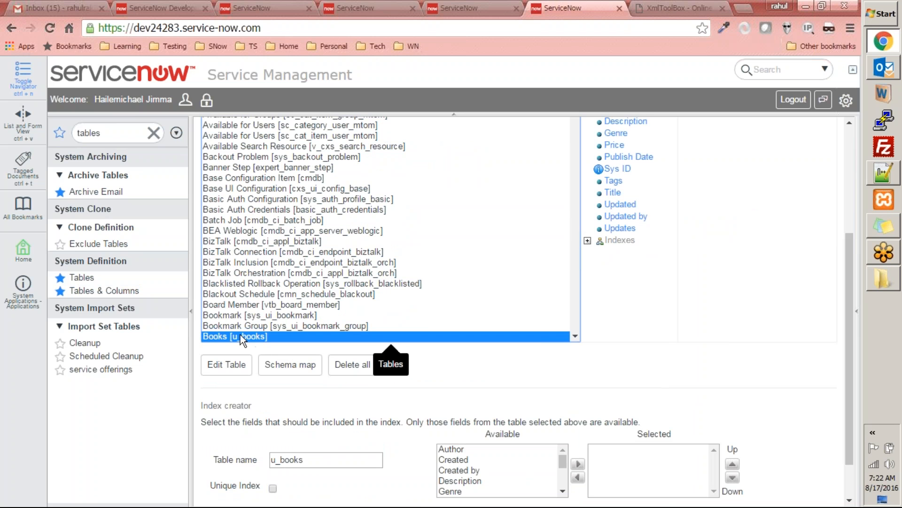
left_click(237, 372)
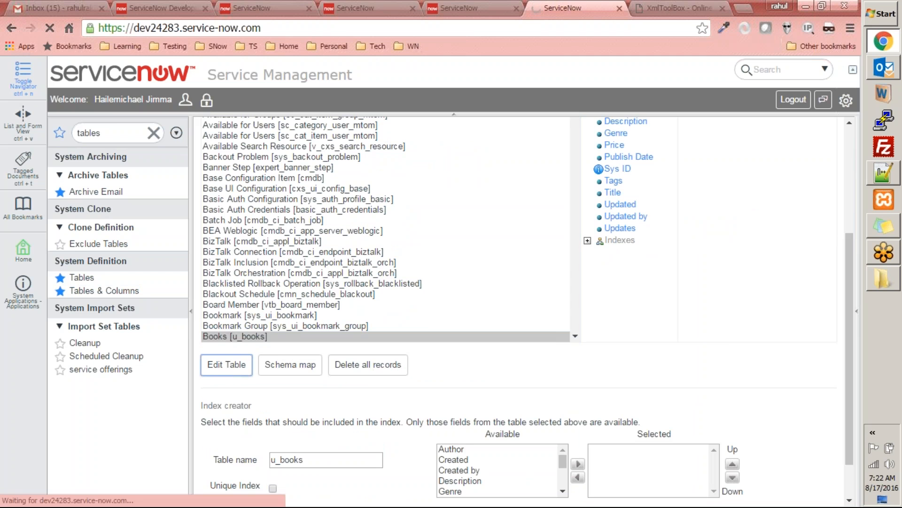
left_click_drag(849, 191, 842, 254)
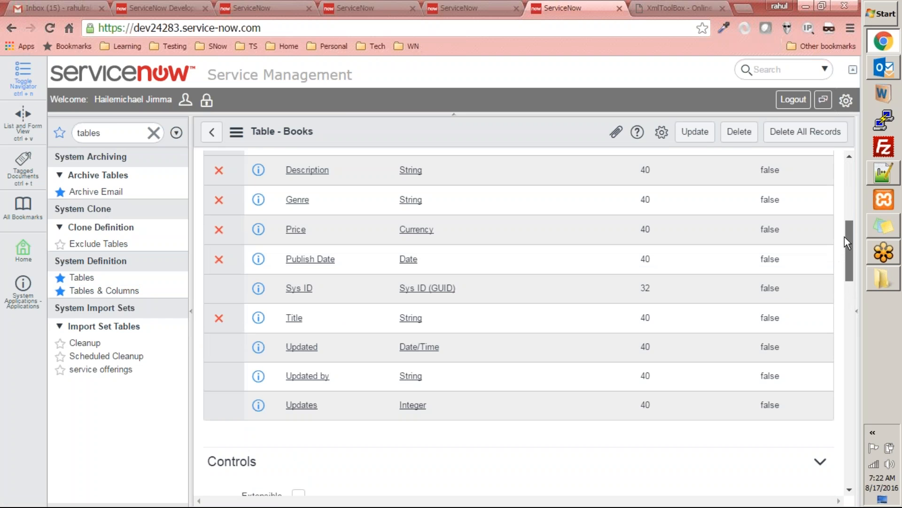
scroll(500, 224, "up", 2)
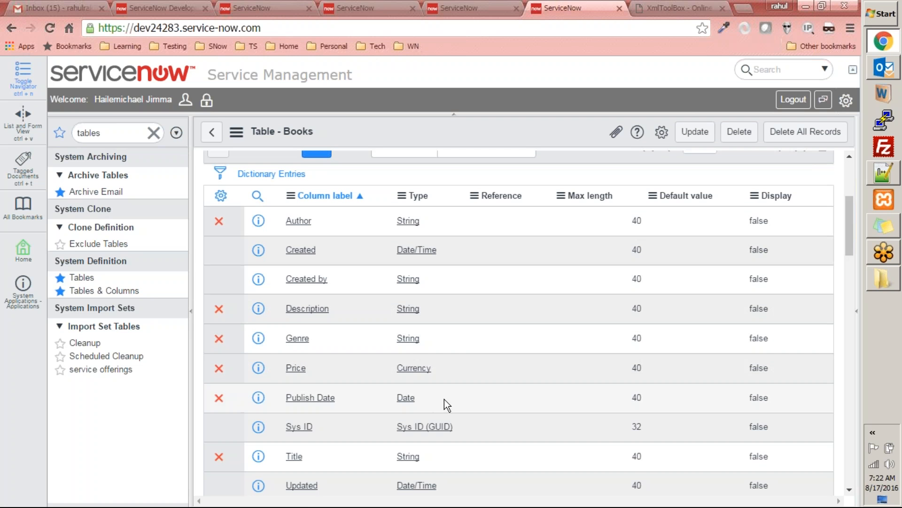
Step: Set the type of the Publish Date column to Date/Time and save the Books table
left_click(430, 397)
left_click(430, 398)
type("date")
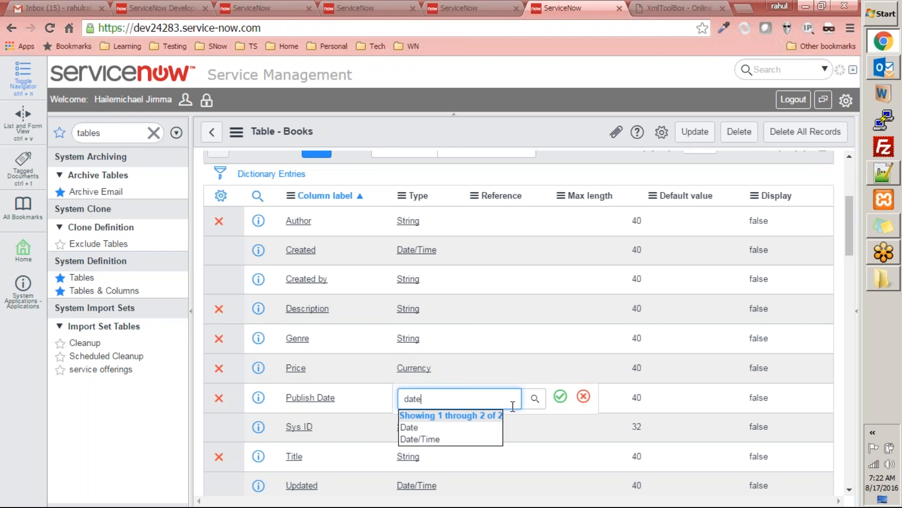
left_click(472, 439)
left_click(560, 396)
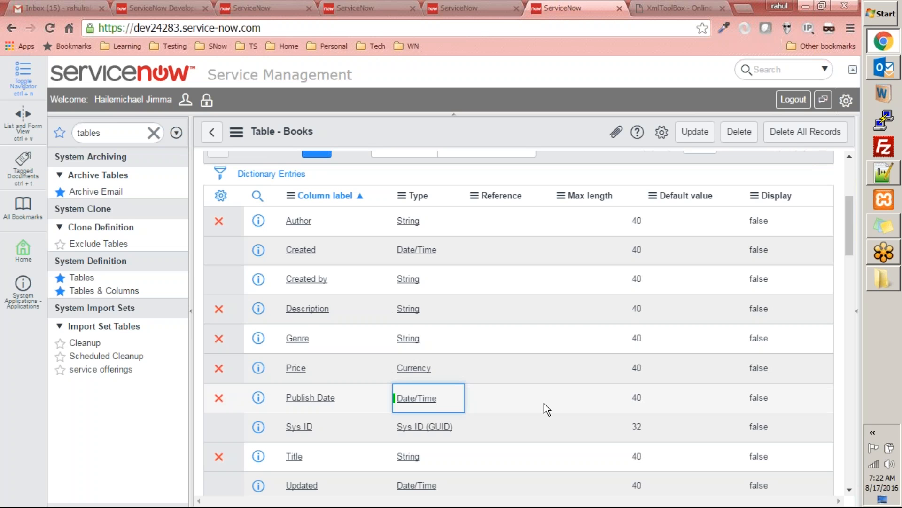
left_click(690, 135)
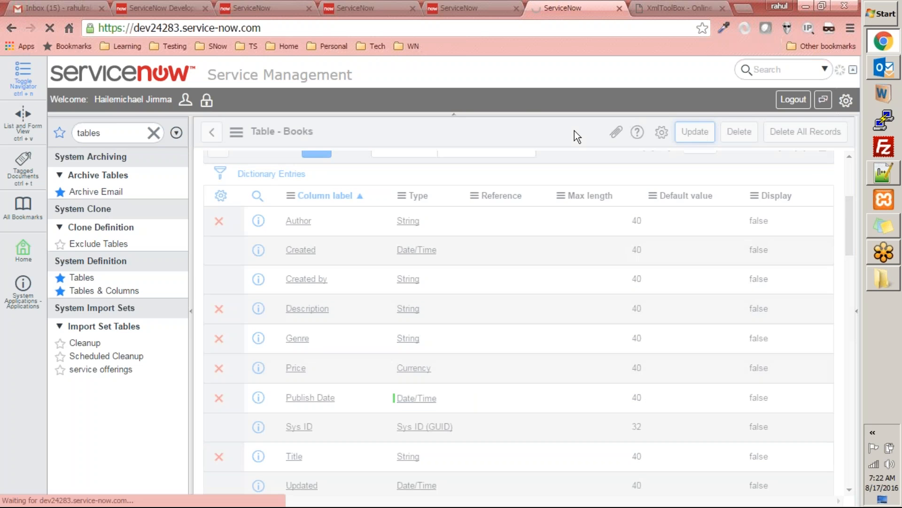
Step: Leave the transform history, open import set ISET0010002, set its State to Loaded and save it
left_click(482, 8)
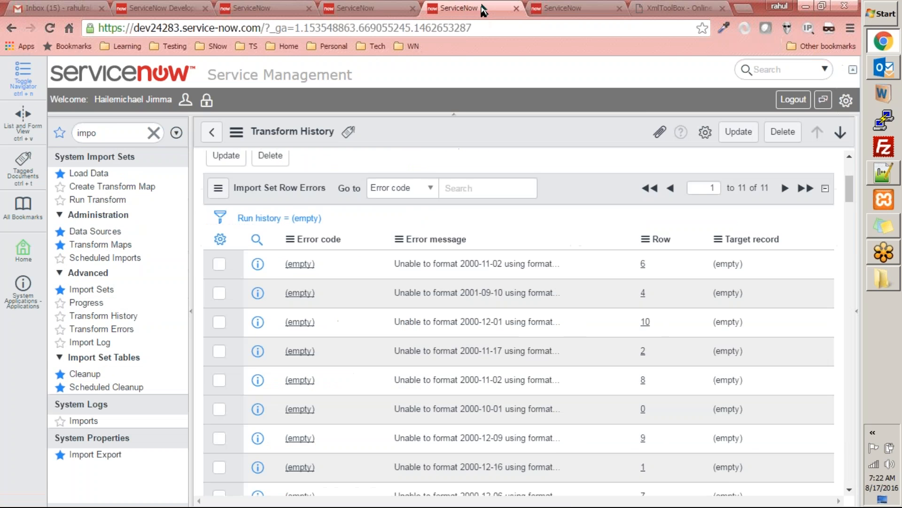
scroll(374, 247, "up", 4)
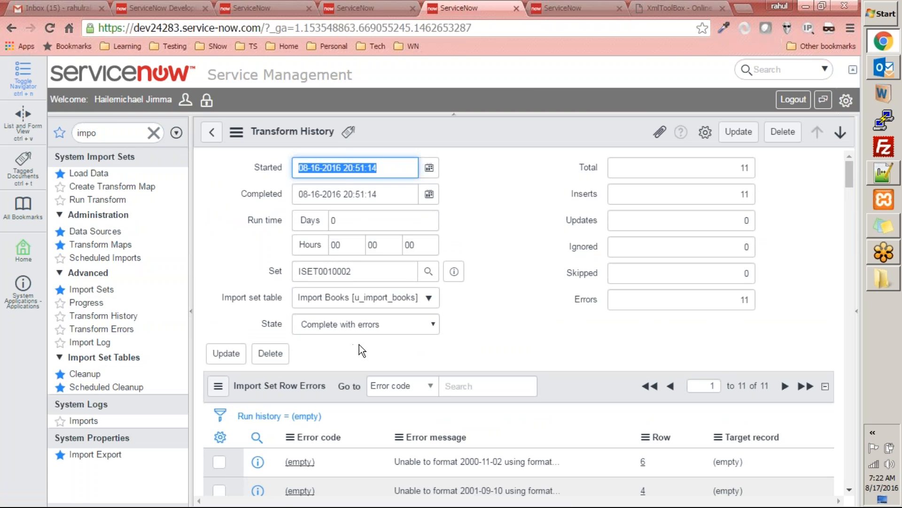
left_click(212, 132)
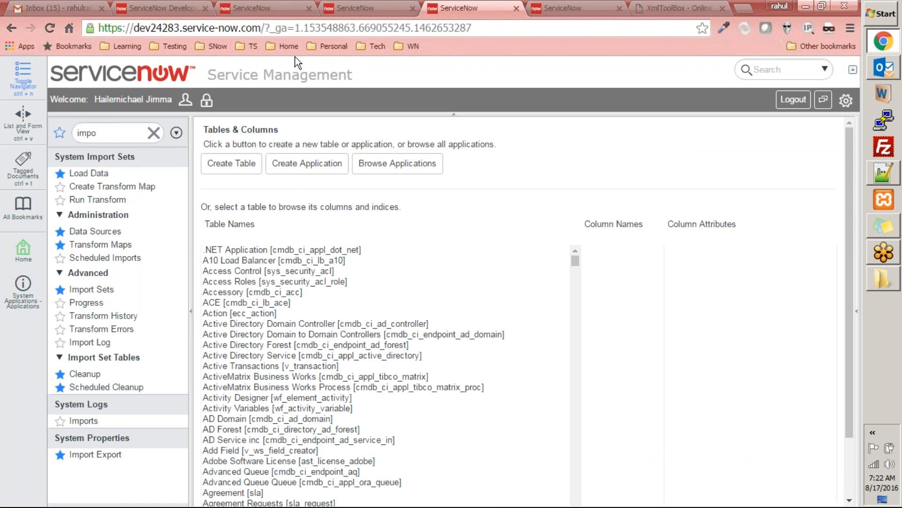
left_click(100, 245)
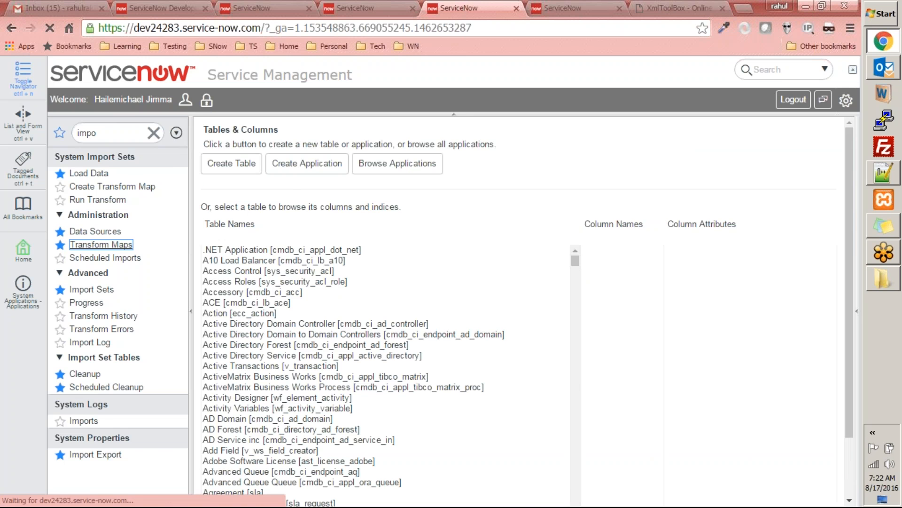
left_click(98, 290)
left_click(298, 216)
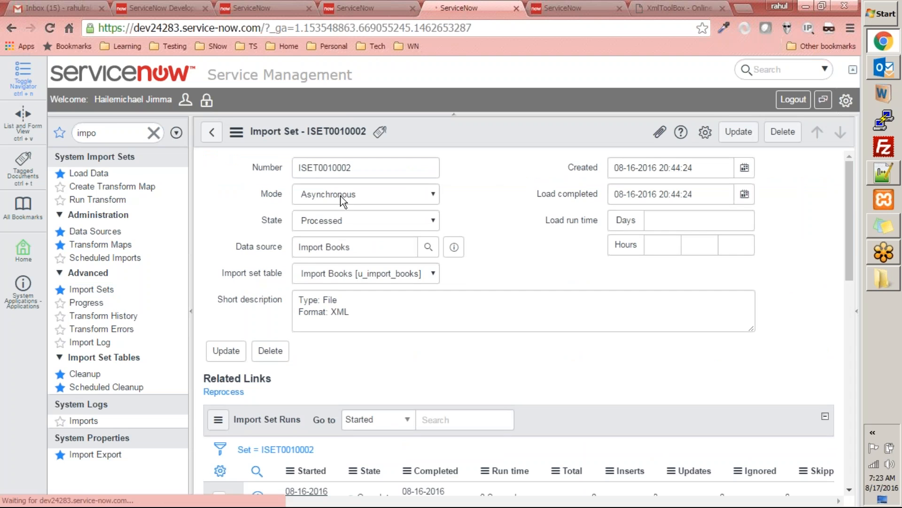
left_click(357, 219)
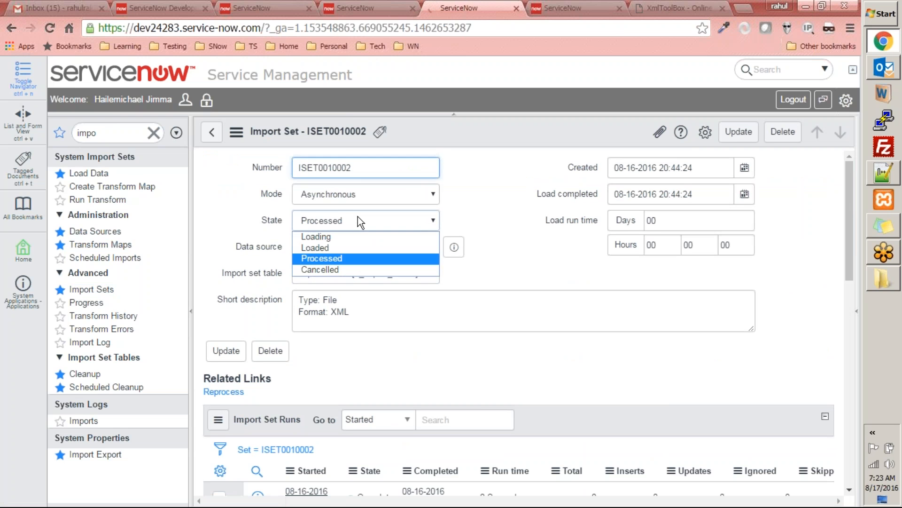
left_click(313, 246)
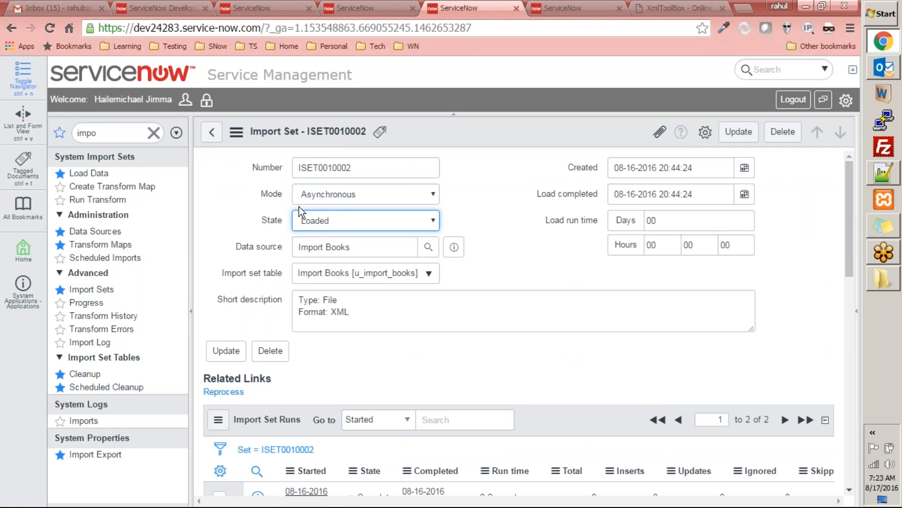
left_click(224, 351)
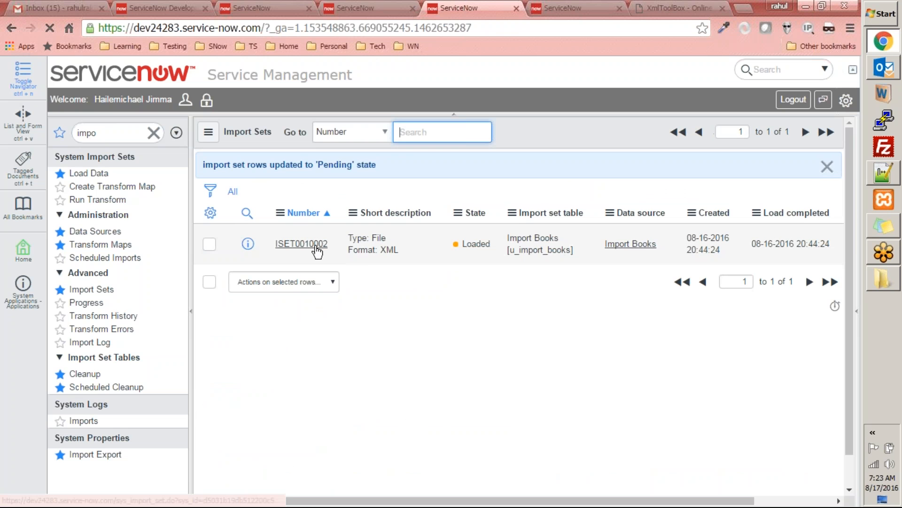
Step: Check the reloaded import set and the transform history, and open the Transform function of the Transform Books map
left_click(314, 245)
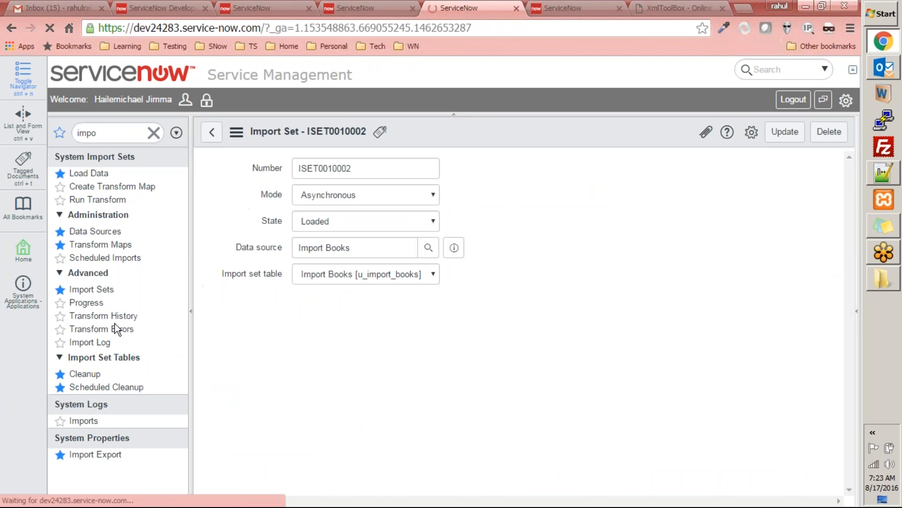
left_click(104, 316)
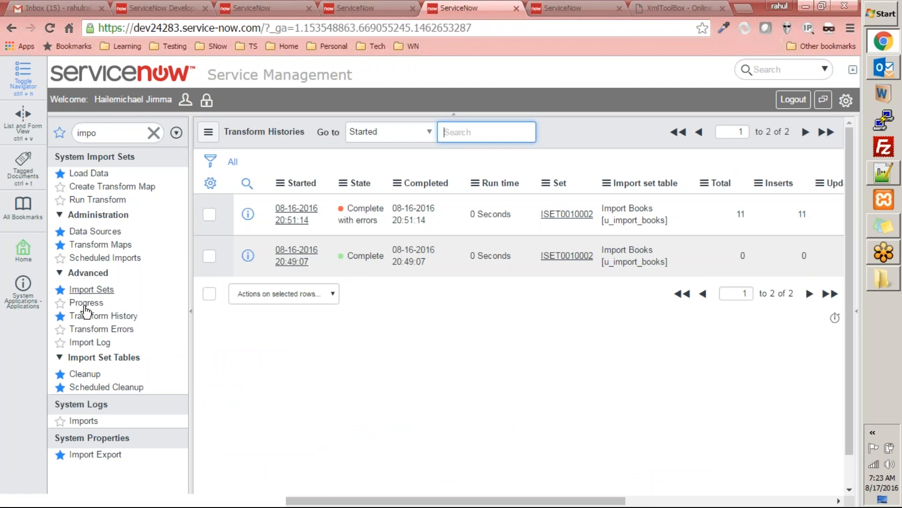
left_click(107, 245)
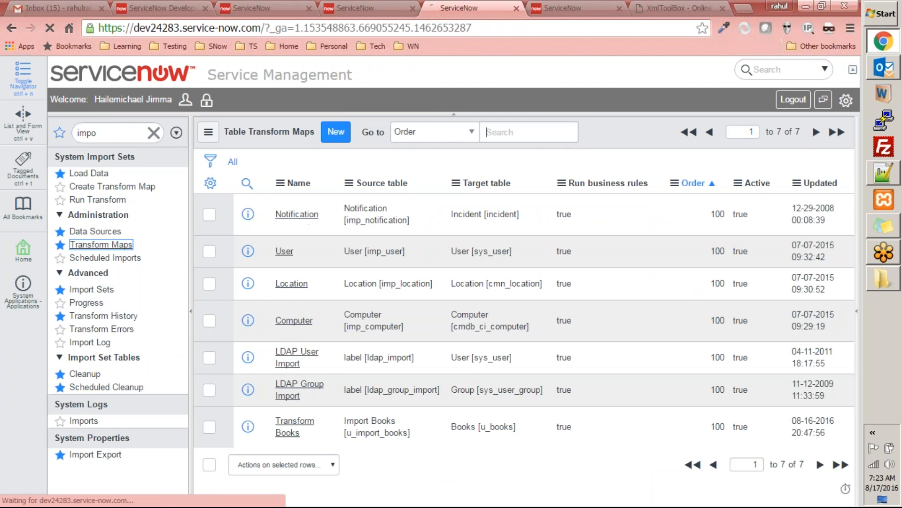
left_click(296, 435)
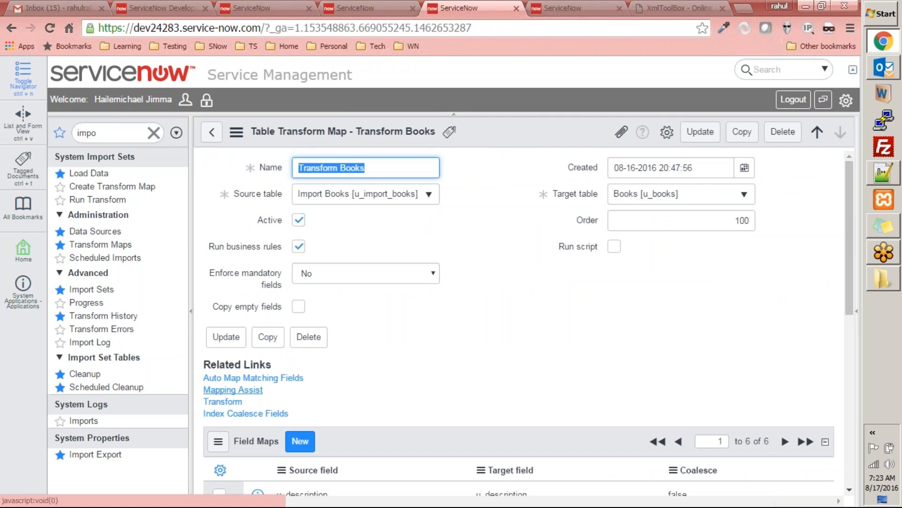
left_click(234, 401)
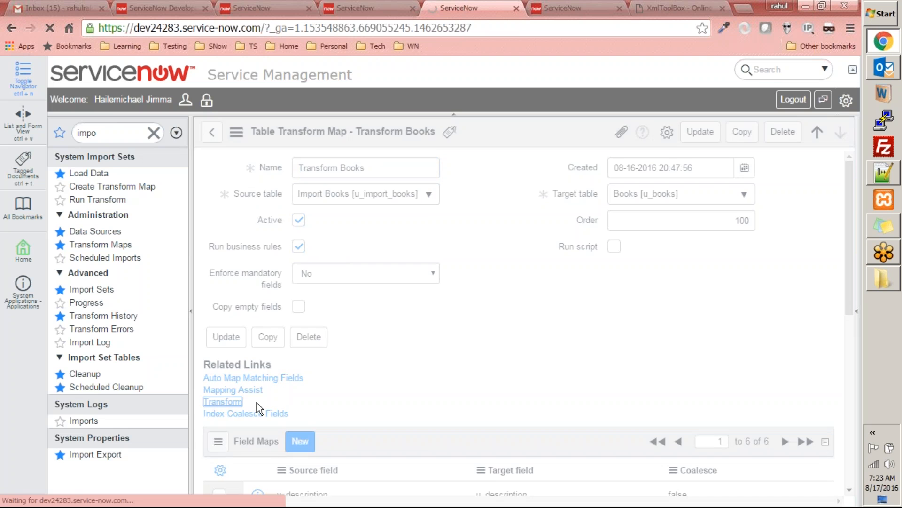
Step: Select the Books [u_books] table in Tables & Columns and delete all its records, confirming with the word "delete"
left_click(571, 8)
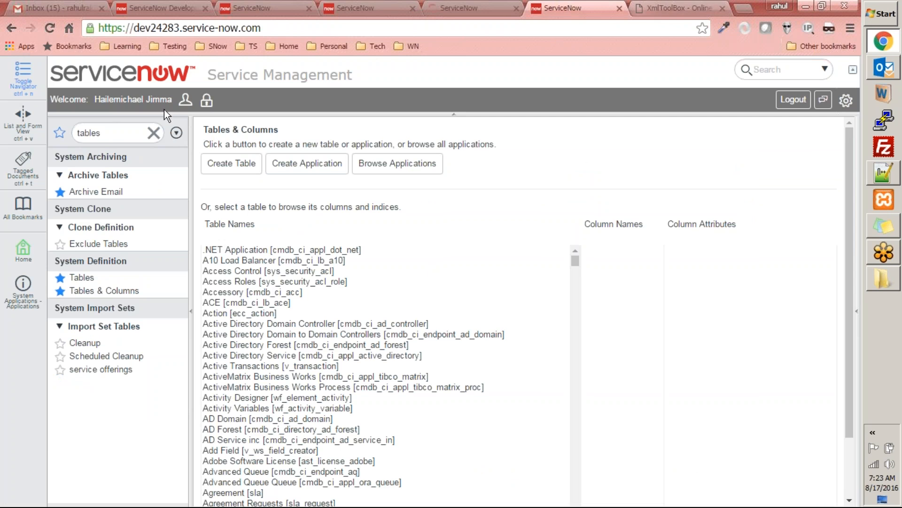
left_click(123, 134)
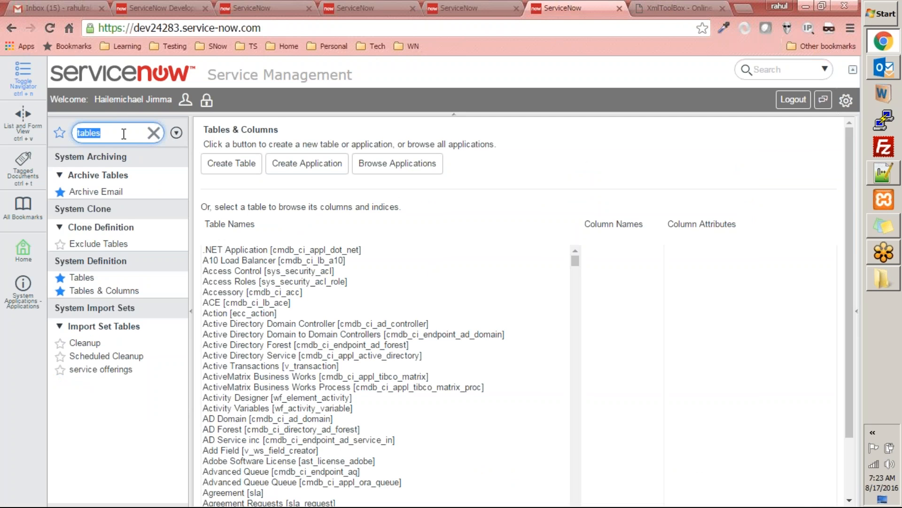
left_click(309, 355)
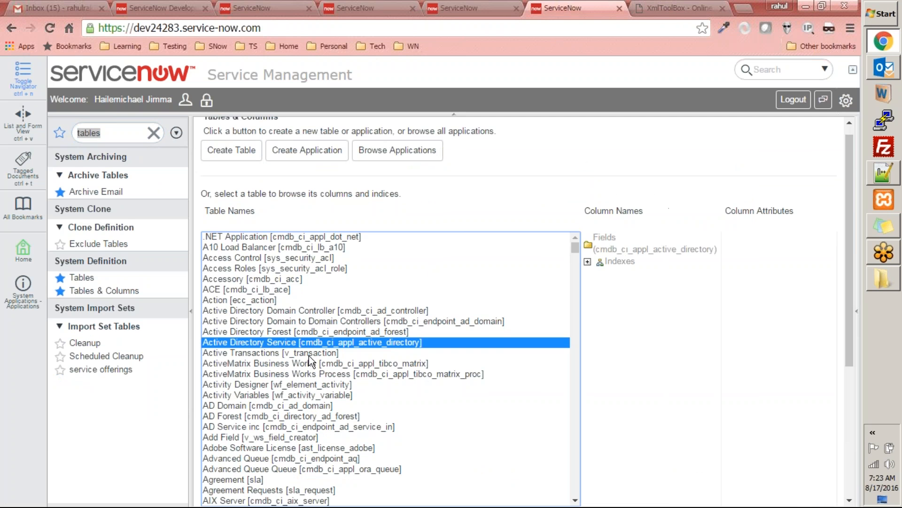
type("books")
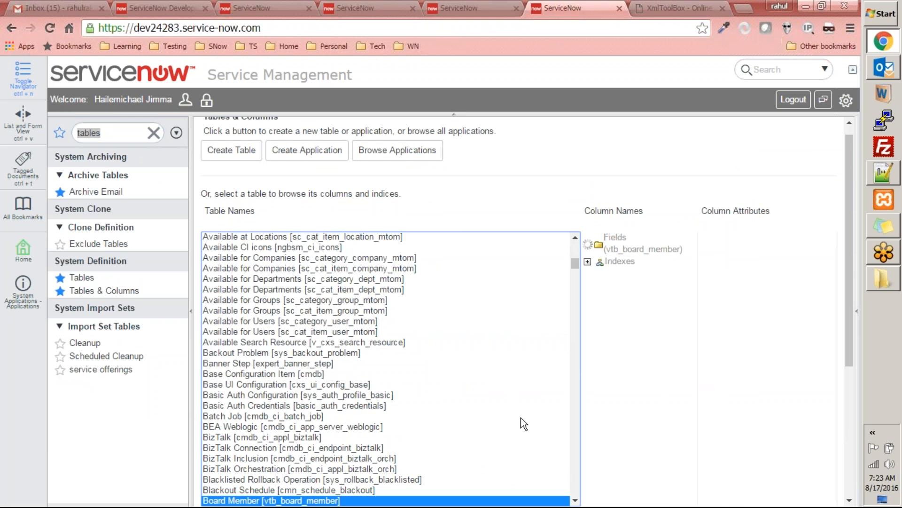
left_click_drag(848, 261, 848, 325)
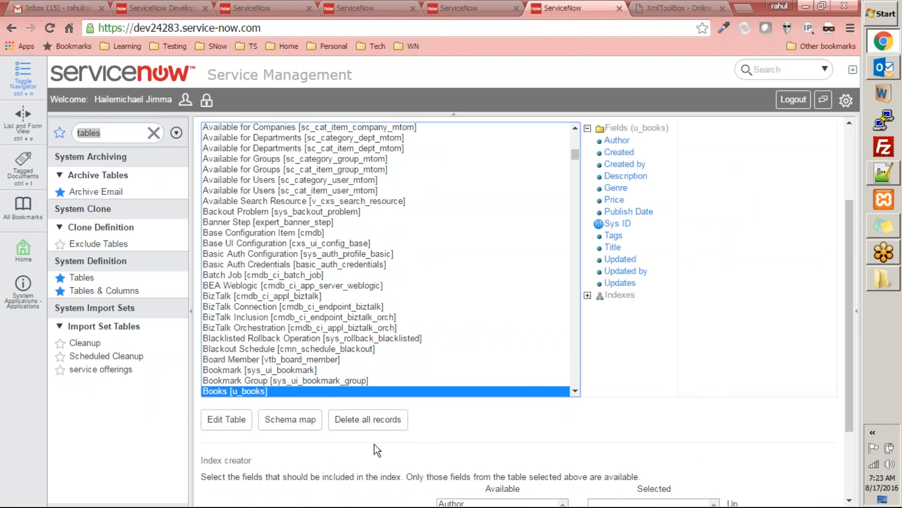
left_click(380, 428)
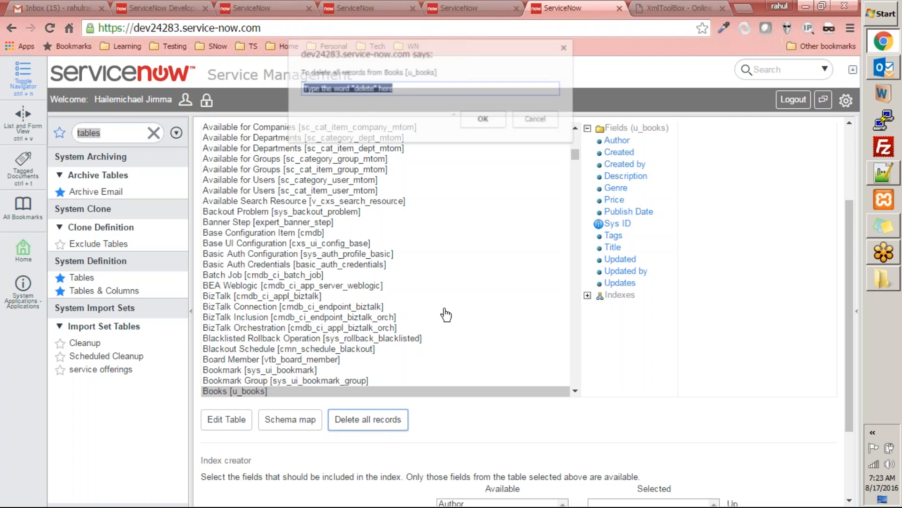
type("delete")
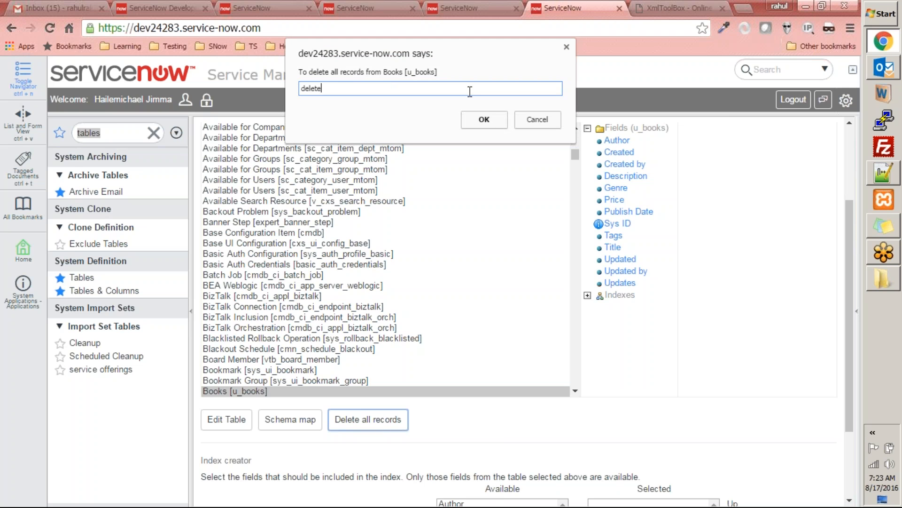
left_click(487, 118)
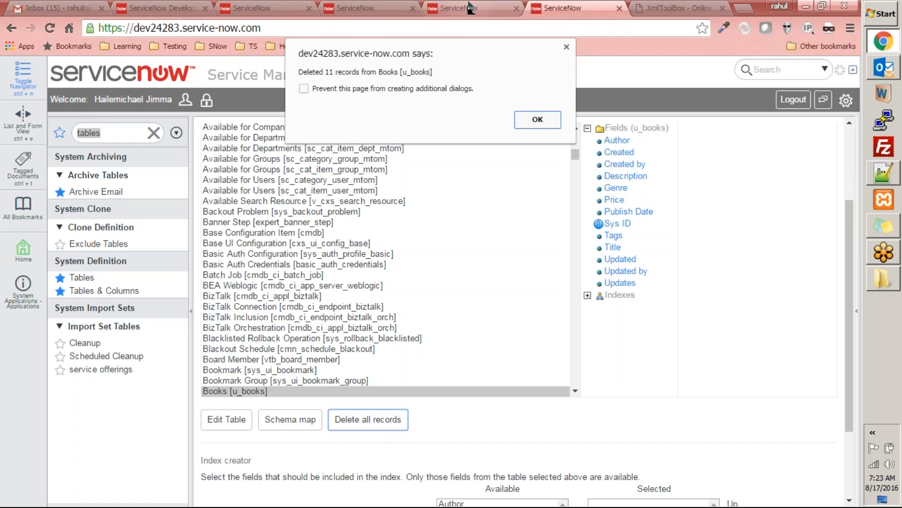
left_click(534, 119)
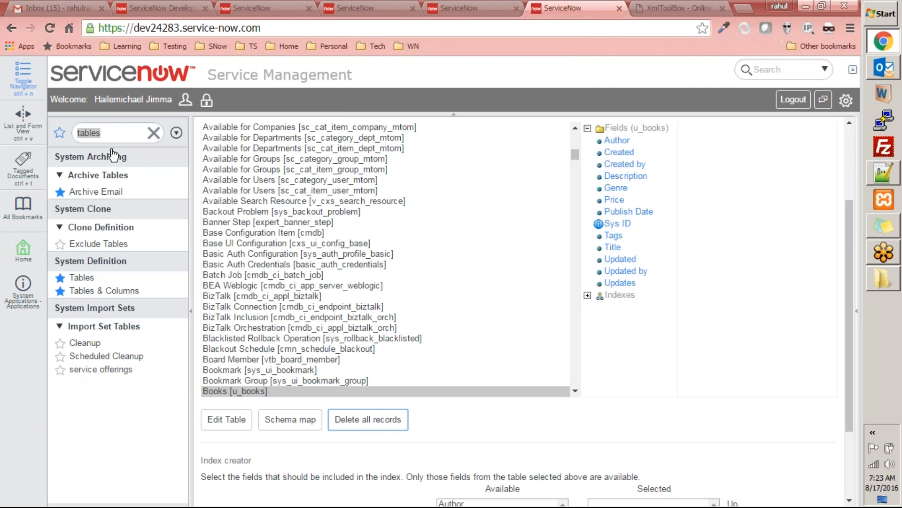
Step: Open the record list of the Books table with u_books.list to check that it has been cleared
left_click(154, 133)
type("u_boo")
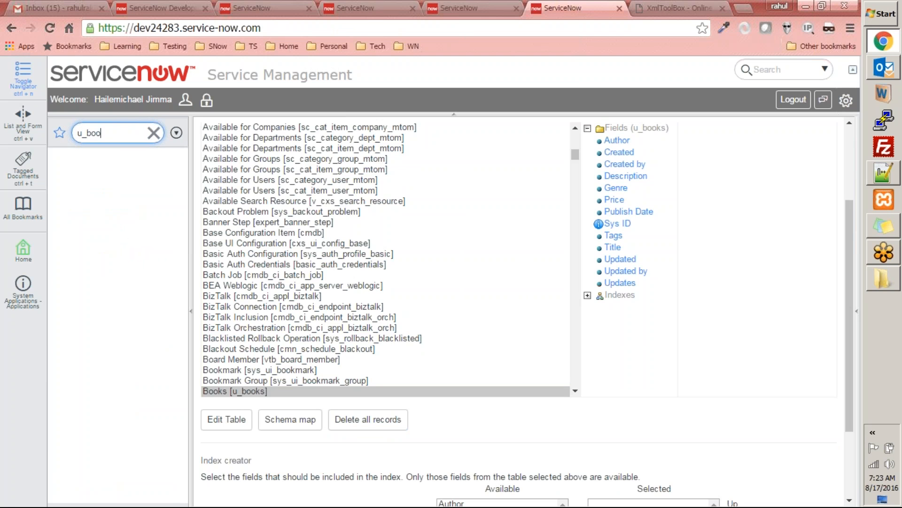
type("ks.list")
key("Return")
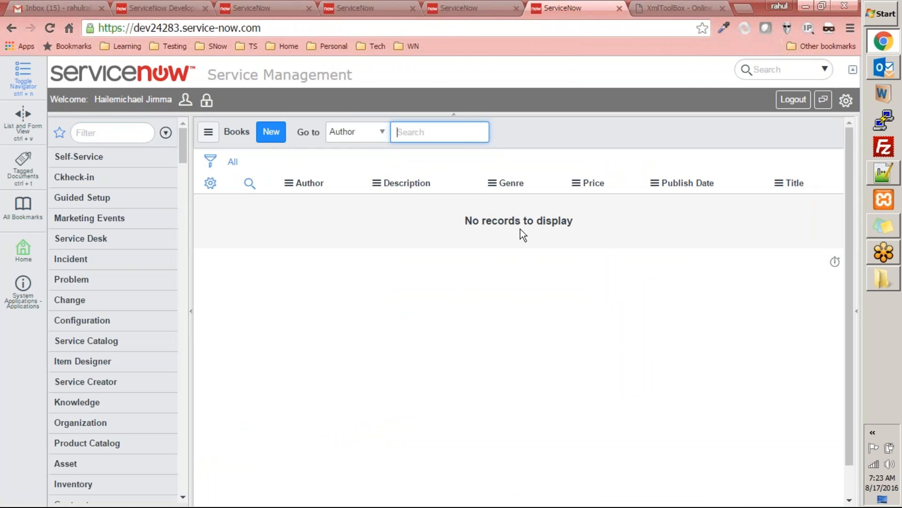
Step: Run the Transform Books map on import set ISET0010002 and reload the Books list to check the Publish Date column
left_click(474, 9)
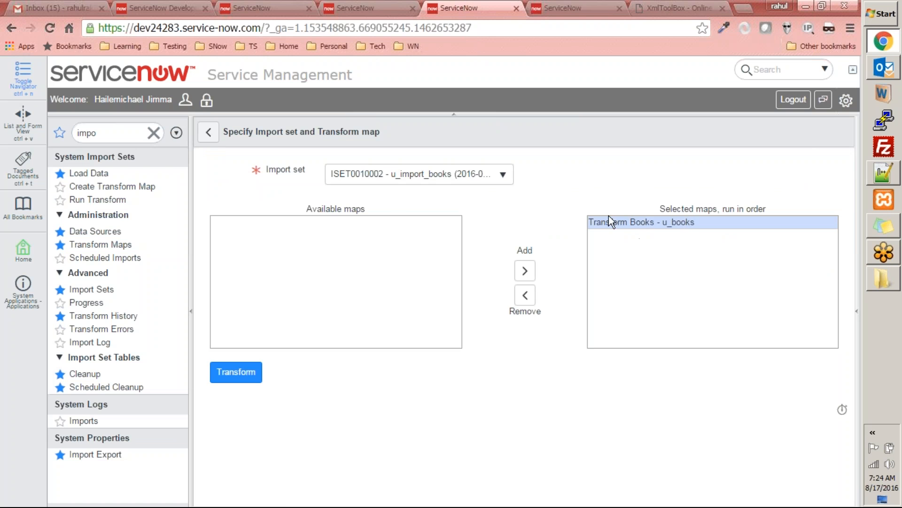
left_click(240, 378)
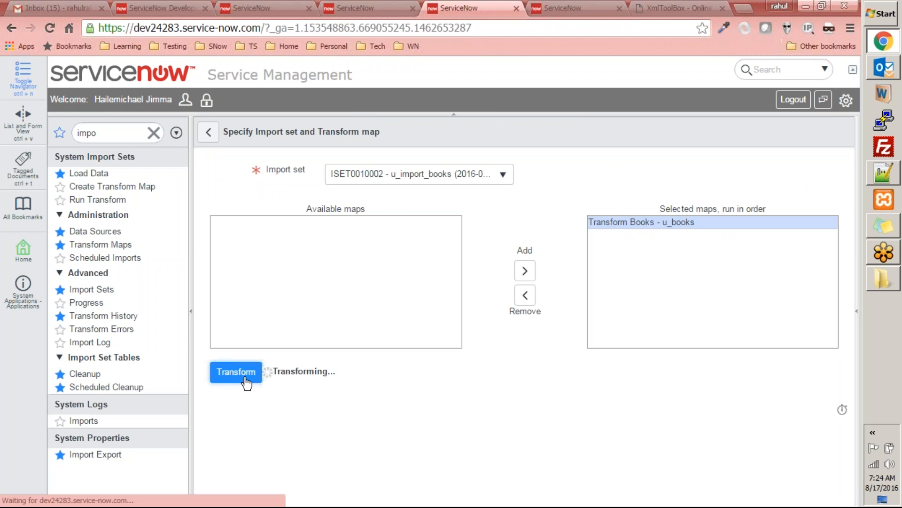
left_click(564, 8)
right_click(548, 137)
left_click(575, 208)
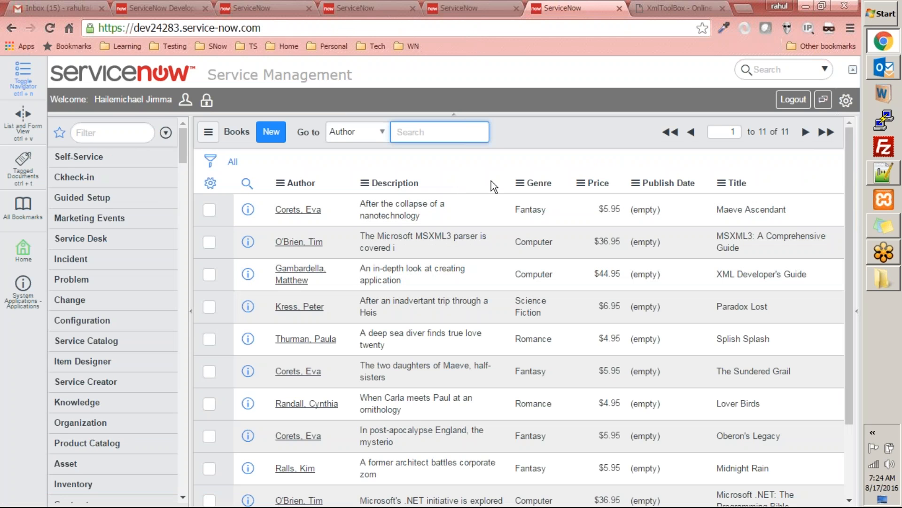
mouse_move(846, 207)
left_mouse_down()
mouse_move(838, 326)
mouse_move(852, 220)
left_mouse_up()
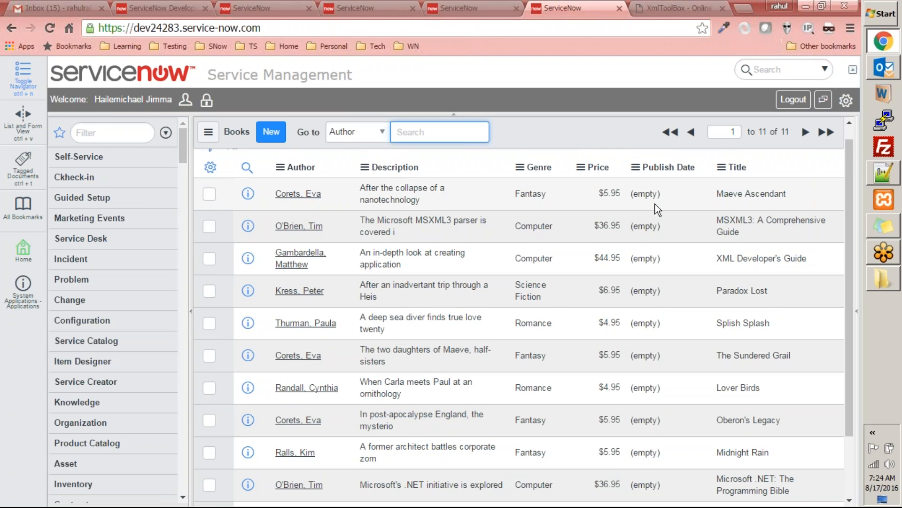
scroll(618, 244, "up", 1)
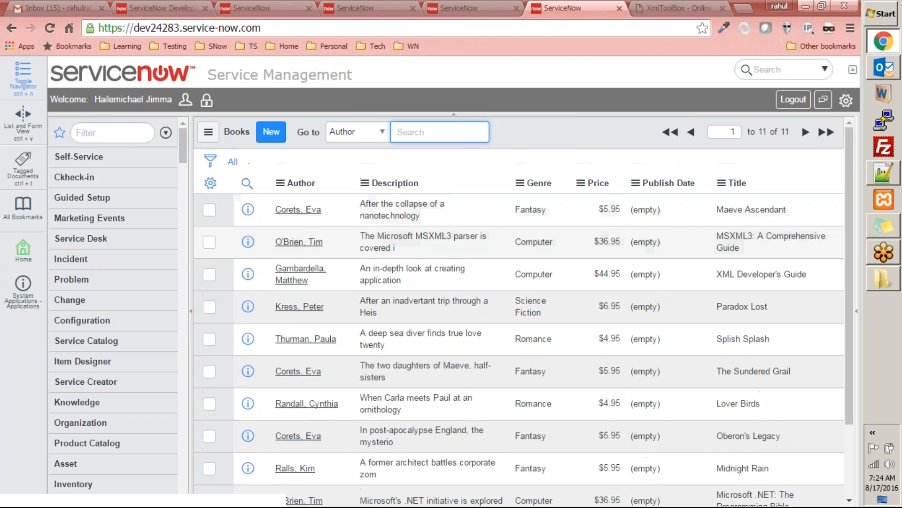
Step: Open the transform history of ISET0010002 and examine the import set row errors of the 20:54:03 run
left_click(471, 8)
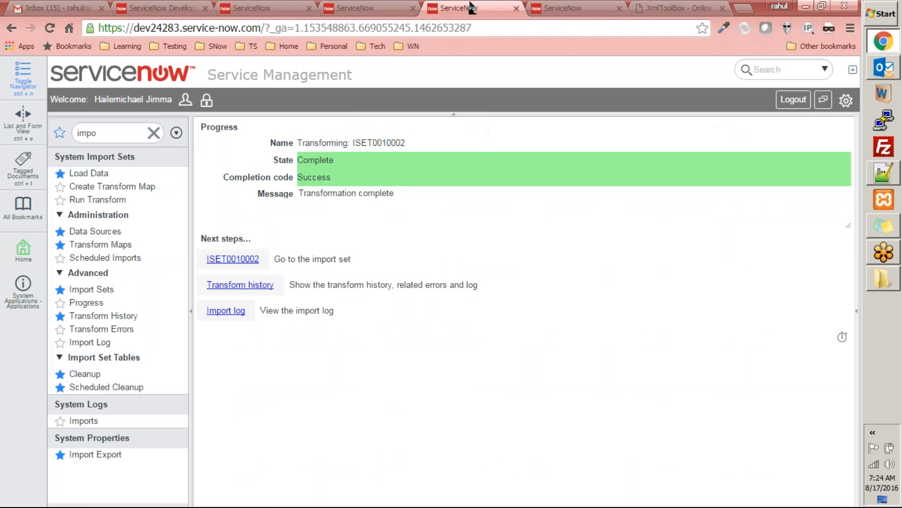
left_click(242, 284)
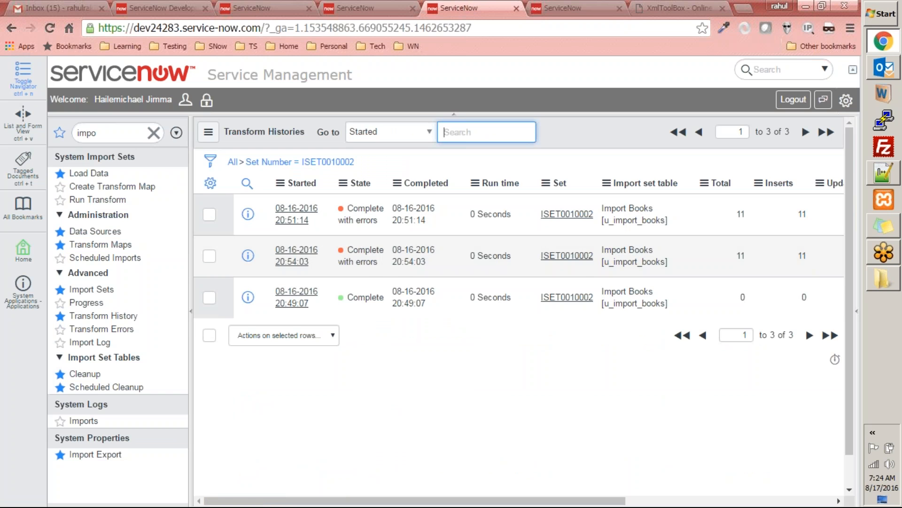
left_click(305, 253)
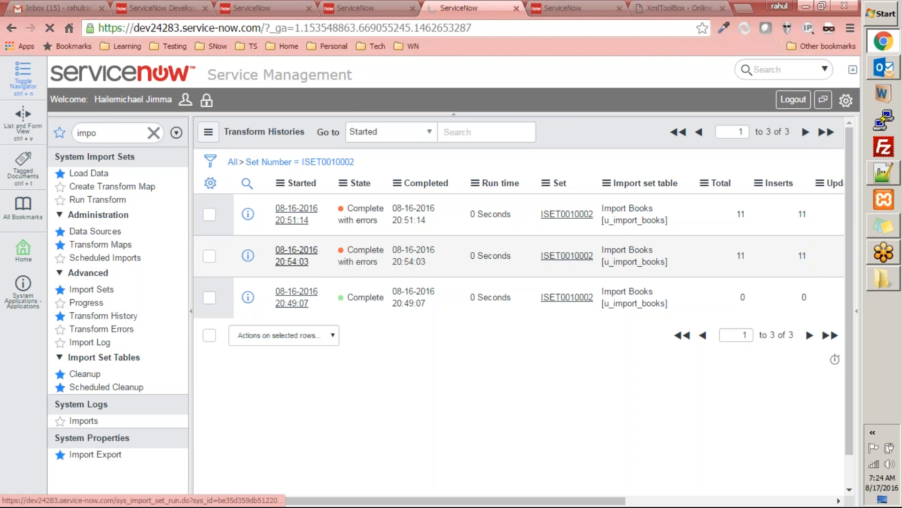
scroll(683, 407, "down", 5)
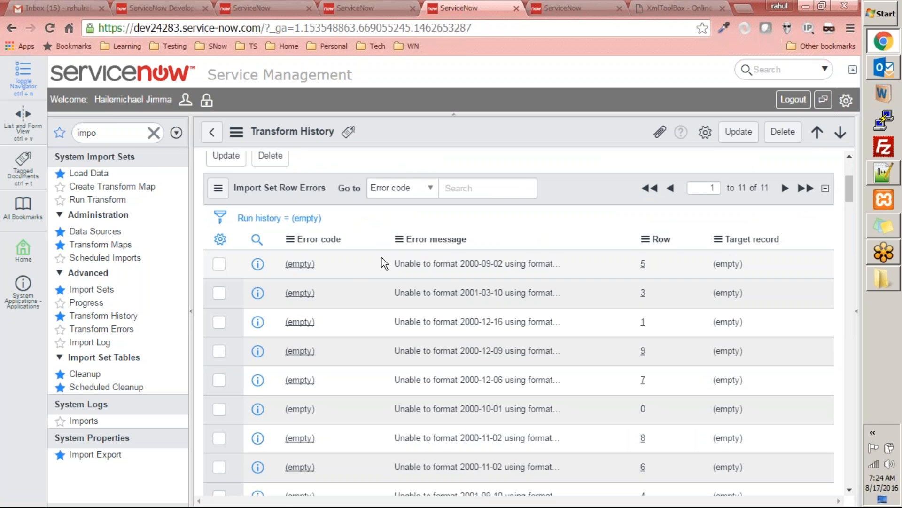
Step: Read the full import set row error of row 5 and examine the publish_date values of books.xml in Notepad++
left_click(307, 264)
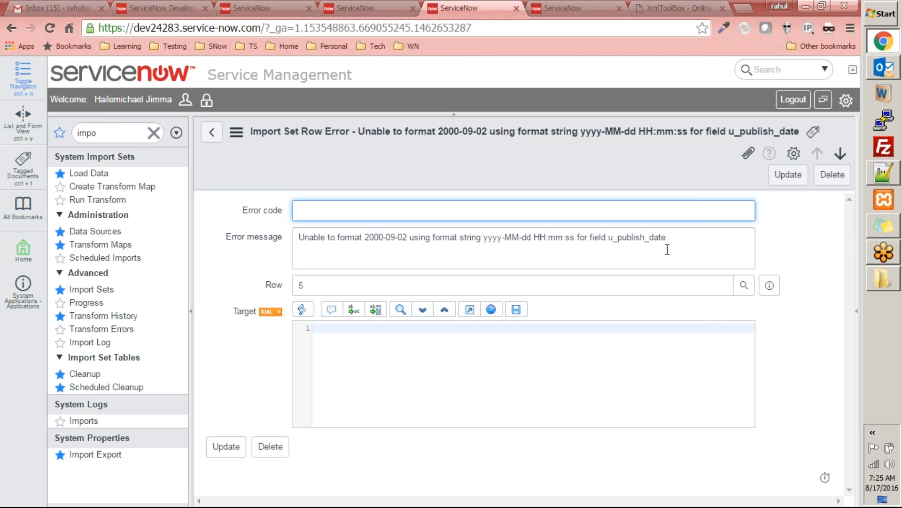
left_click(211, 132)
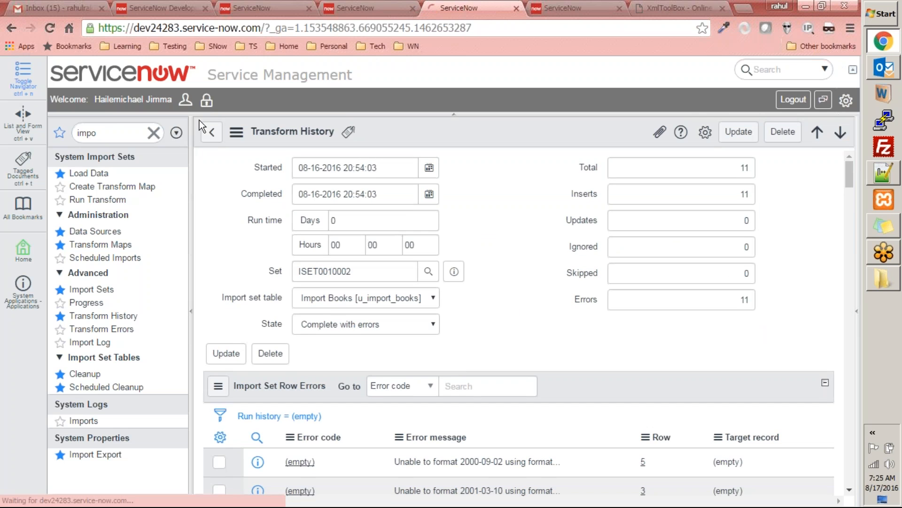
mouse_move(887, 176)
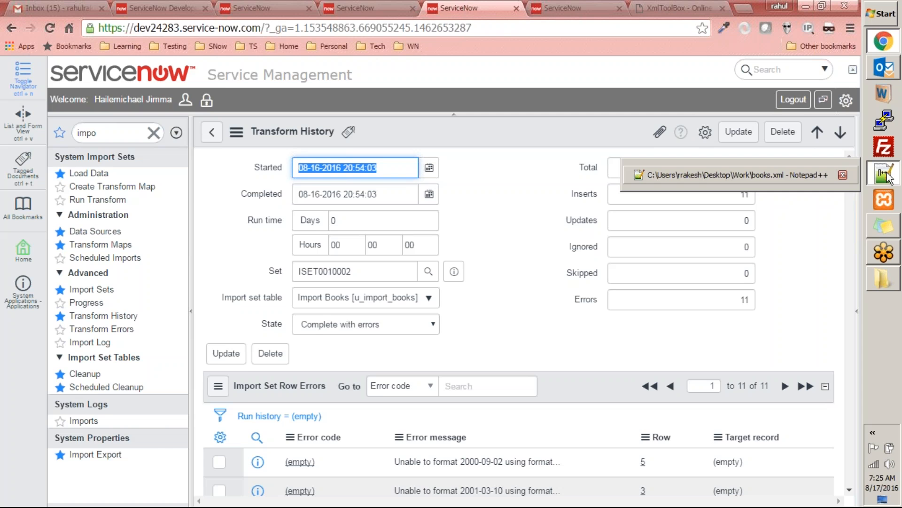
left_click(887, 176)
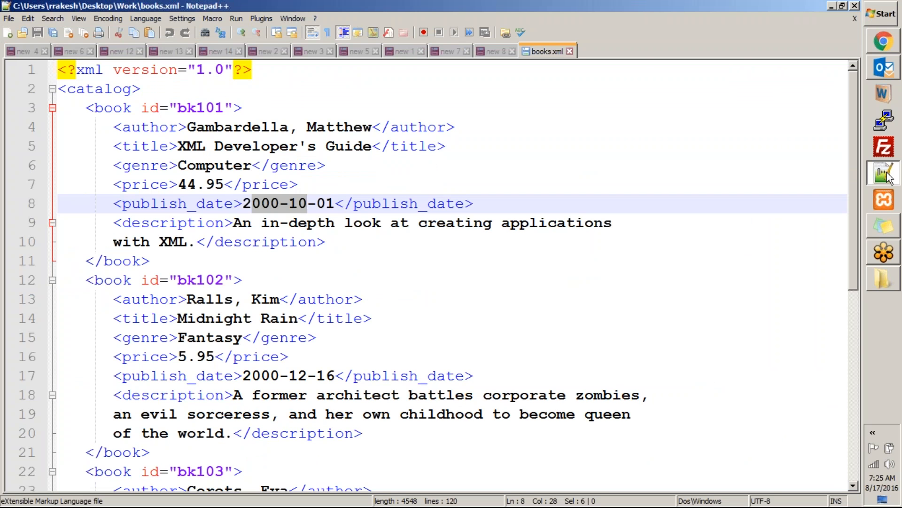
left_click(473, 270)
scroll(473, 271, "down", 3)
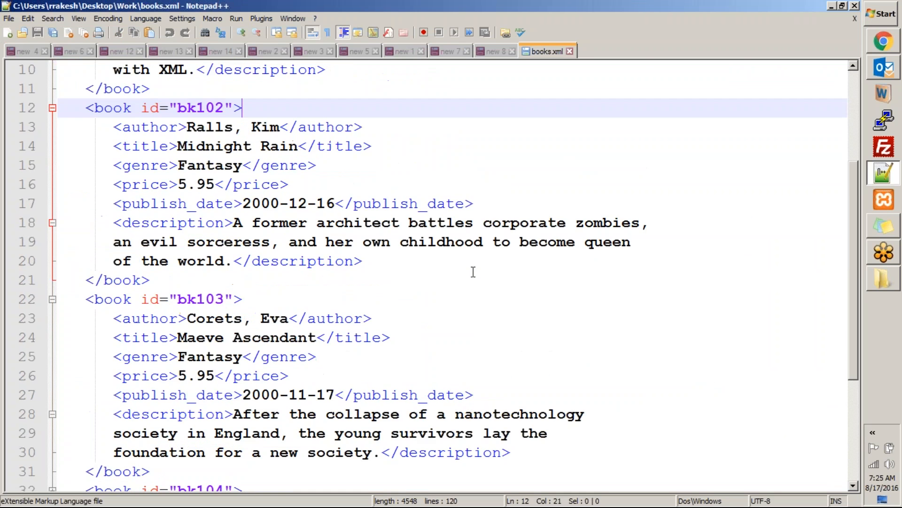
scroll(474, 271, "up", 2)
scroll(321, 315, "up", 1)
scroll(324, 314, "down", 5)
scroll(325, 314, "up", 1)
scroll(325, 314, "up", 3)
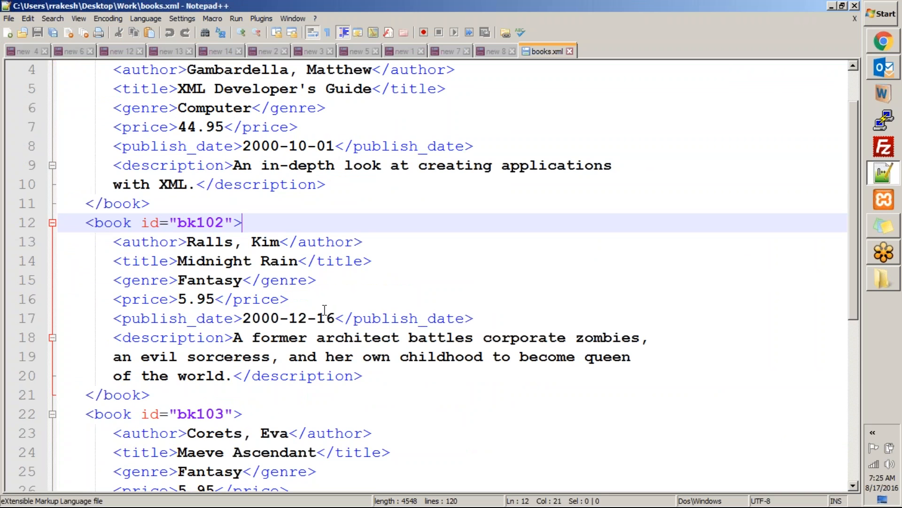
key("alt+Tab")
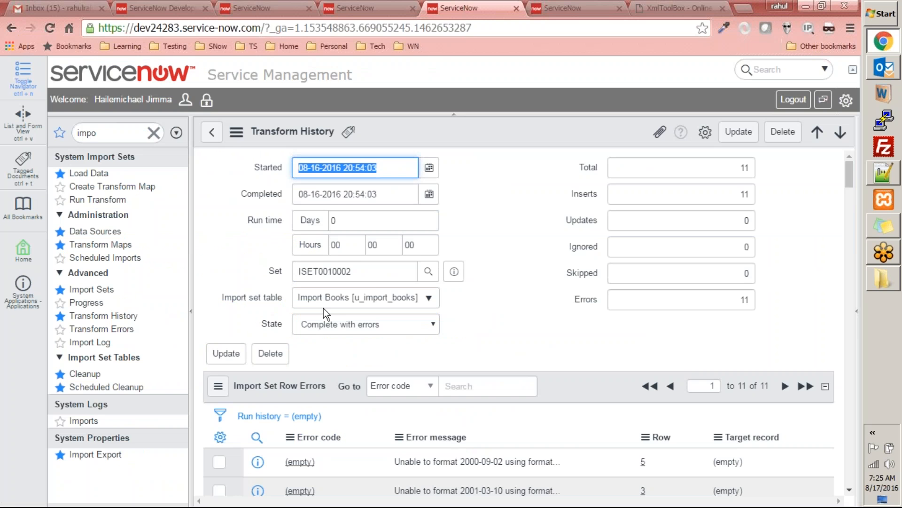
scroll(376, 286, "down", 3)
scroll(357, 282, "up", 3)
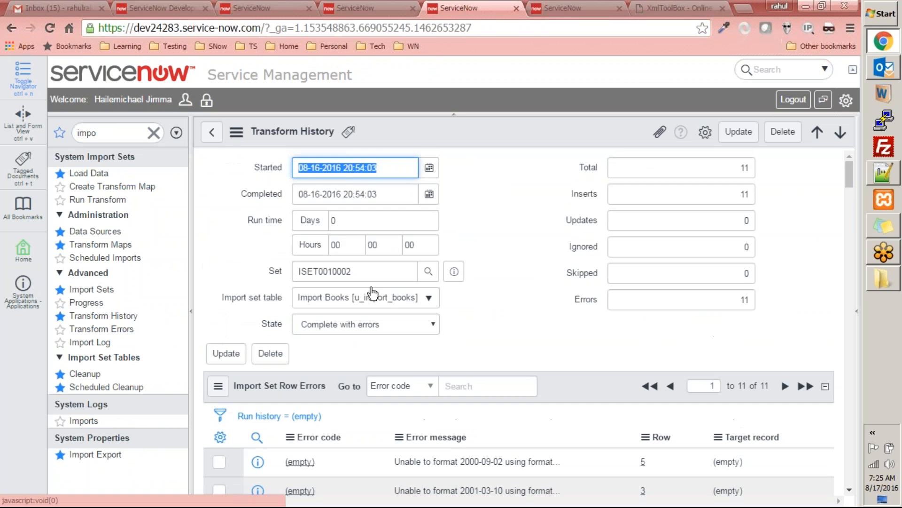
Step: Switch to books.xml in Notepad++, rewrite the publish_date of book bk101 as 10-01-2000 and copy the new date
key("alt+Tab")
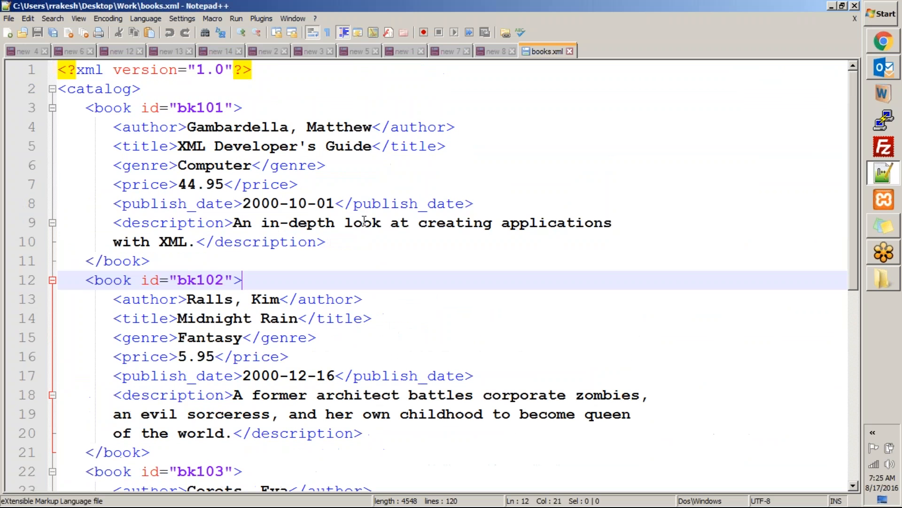
left_click_drag(335, 203, 288, 204)
double_click(265, 204)
key("BackSpace")
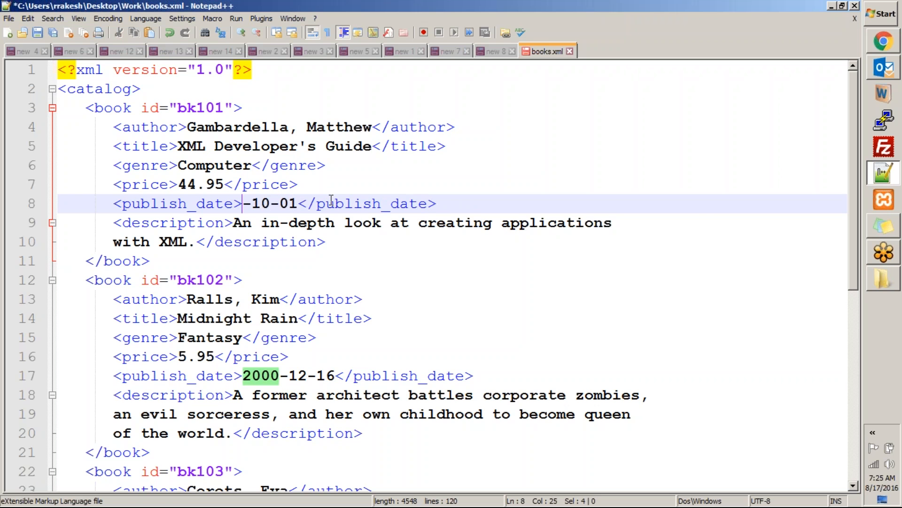
key("BackSpace")
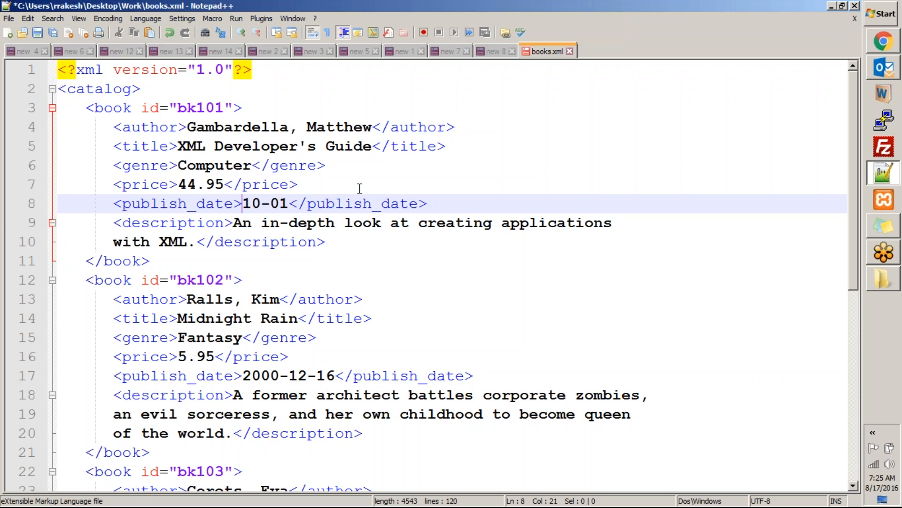
key("Right")
key("Right")
key("Right")
key("Right")
type("-2000")
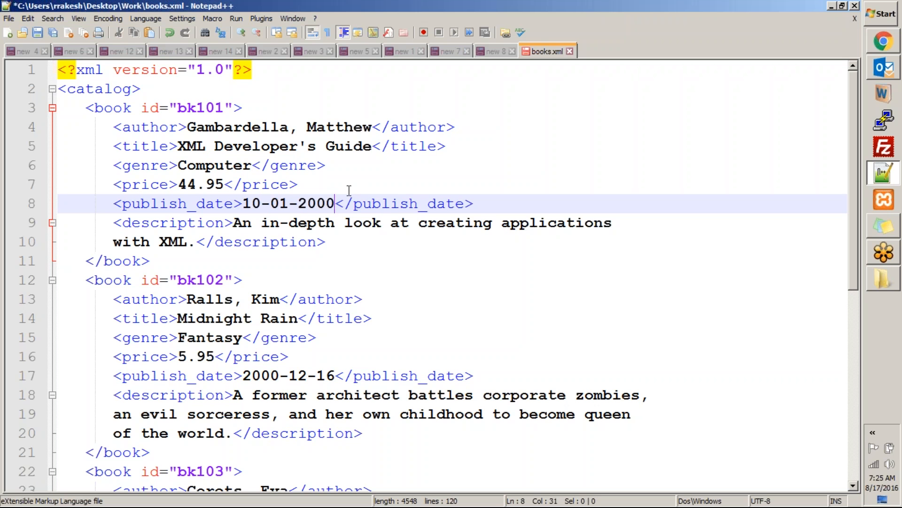
left_click_drag(335, 200, 241, 204)
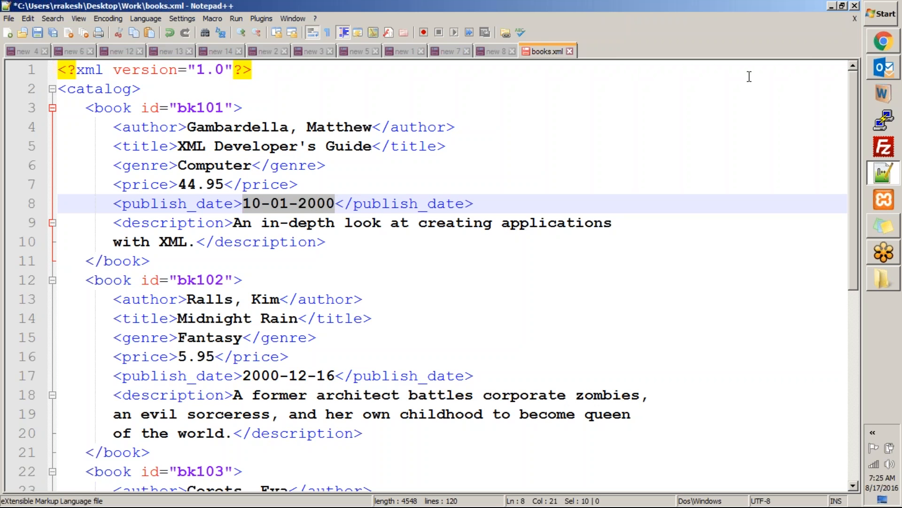
Step: Switch to Chrome, open import set ISET0010002, reset its import set rows to the Pending state and check the rows
left_click(884, 41)
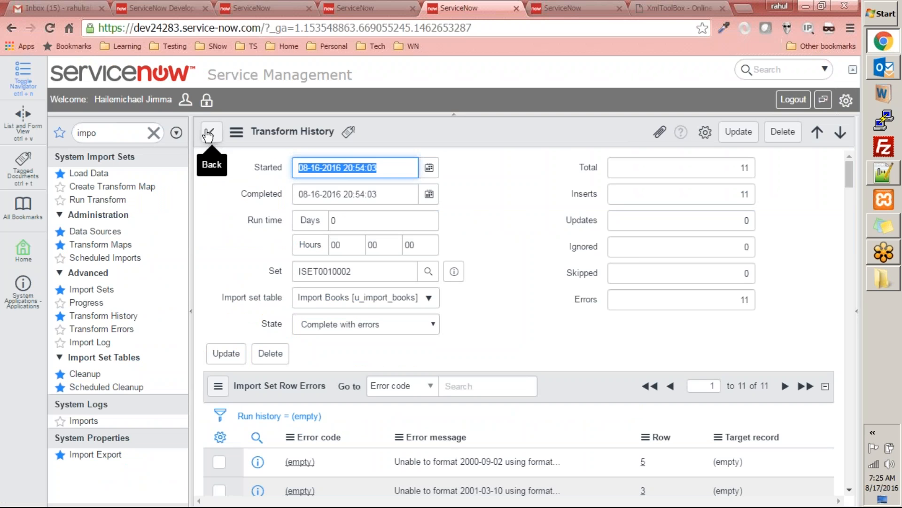
left_click(100, 289)
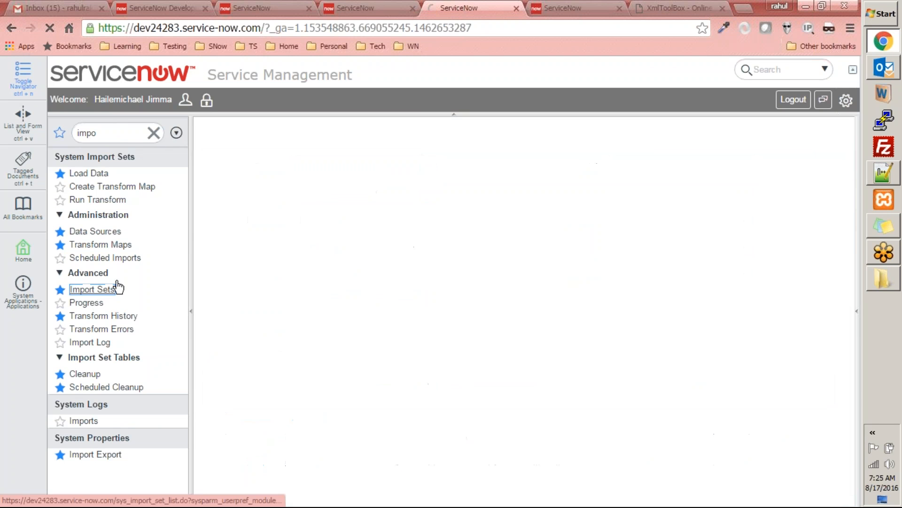
left_click(310, 214)
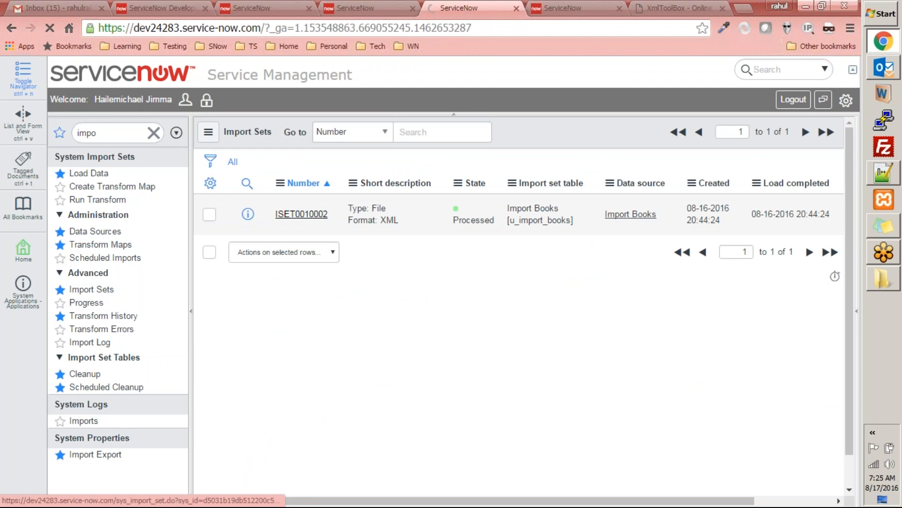
left_click(365, 222)
left_click(334, 247)
scroll(550, 227, "down", 5)
scroll(550, 227, "down", 4)
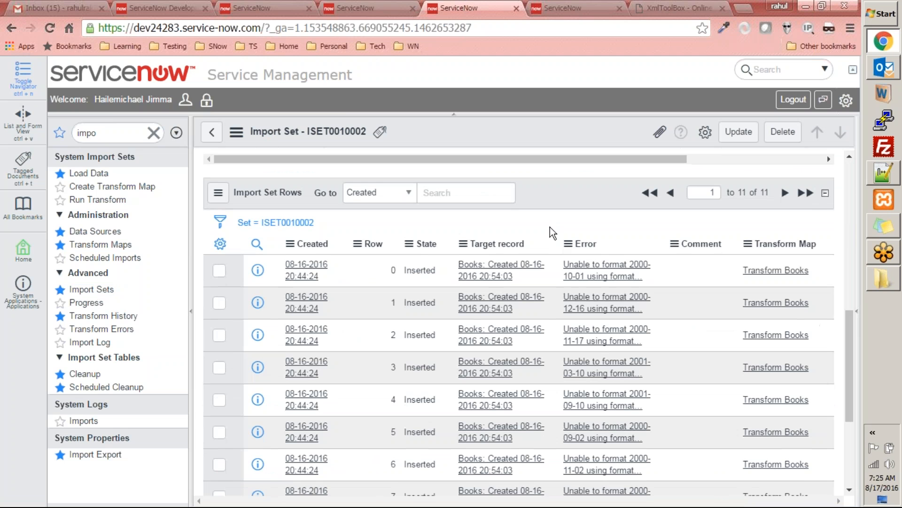
scroll(549, 226, "up", 4)
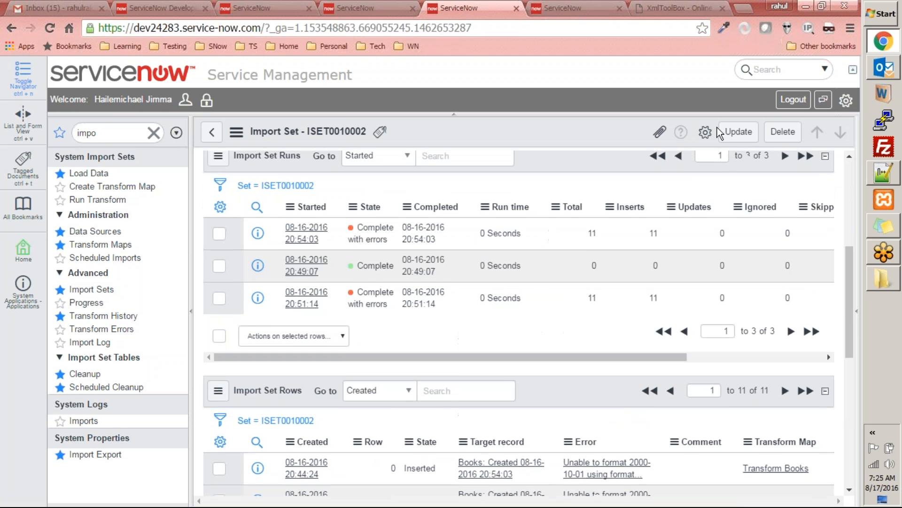
right_click(583, 120)
left_click(615, 124)
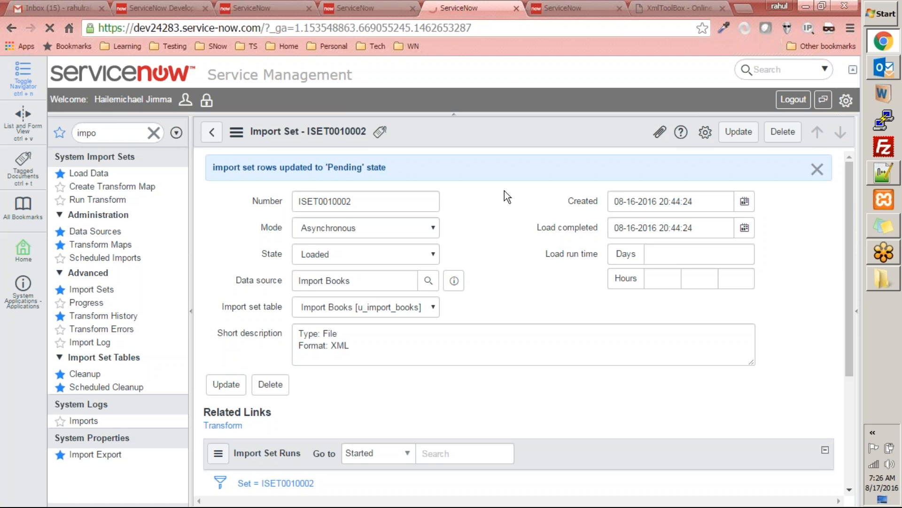
scroll(508, 199, "down", 4)
scroll(508, 199, "up", 4)
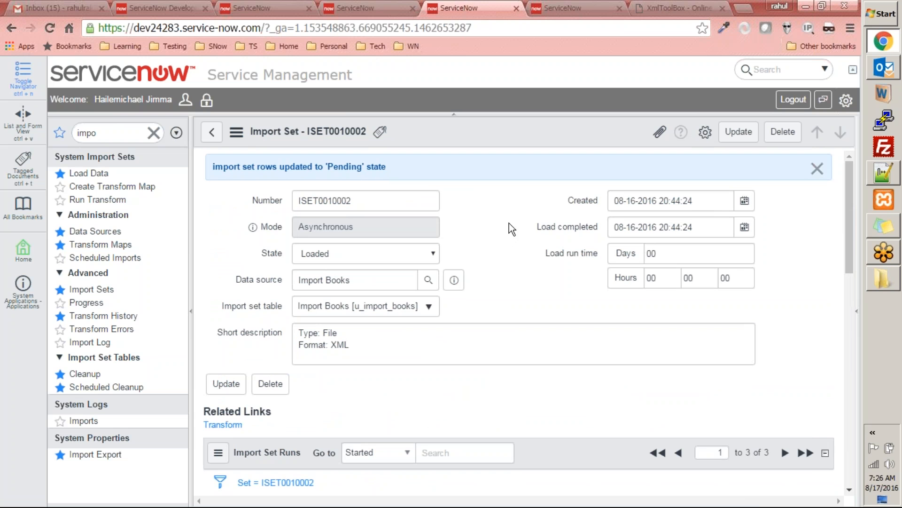
scroll(510, 215, "down", 15)
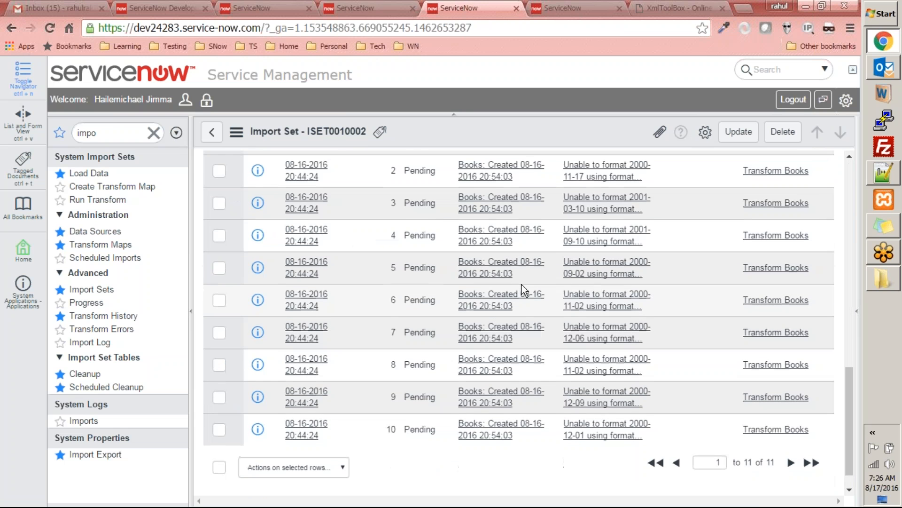
scroll(522, 284, "up", 3)
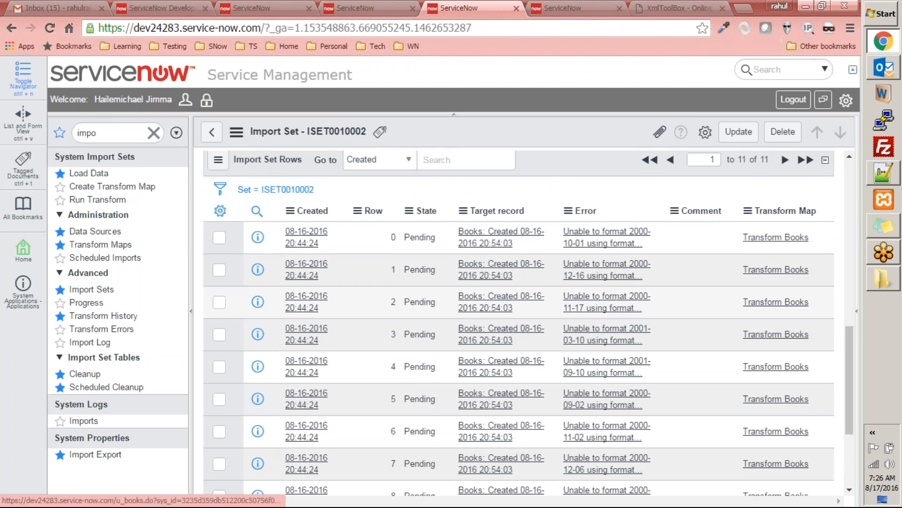
Step: Set publish_date of import set row 0 to the copied date 10-01-2000 and save the row
left_click(225, 216)
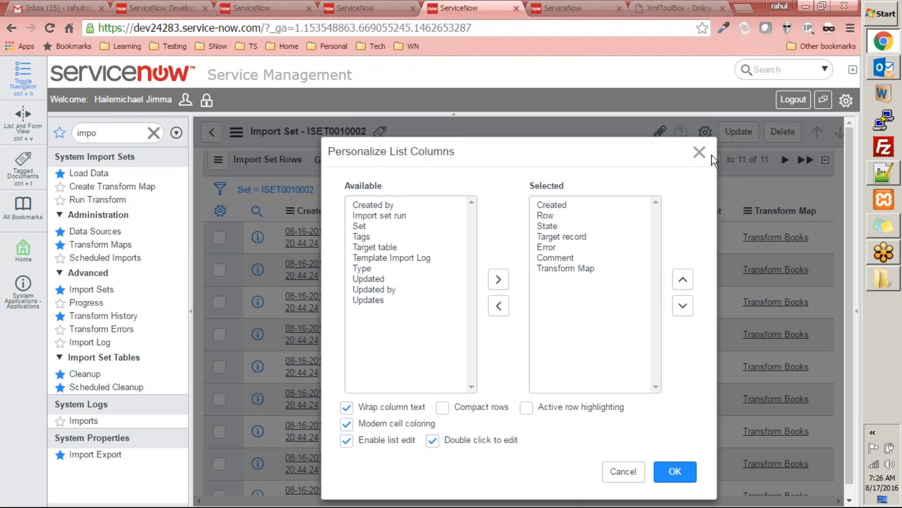
left_click(700, 151)
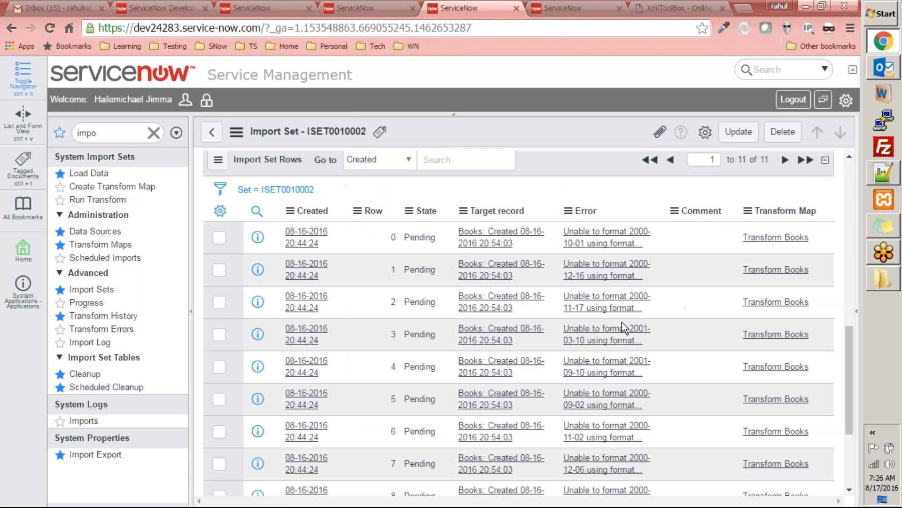
left_click(313, 237)
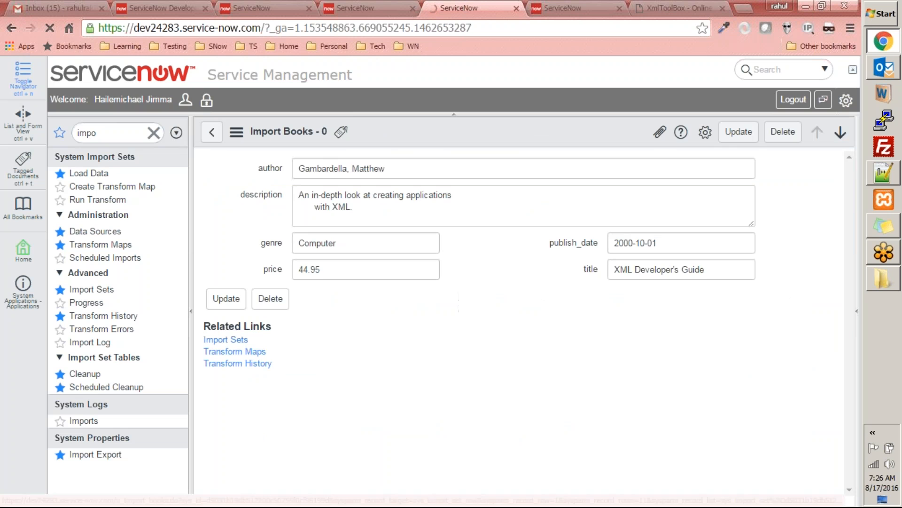
left_click_drag(679, 244, 396, 244)
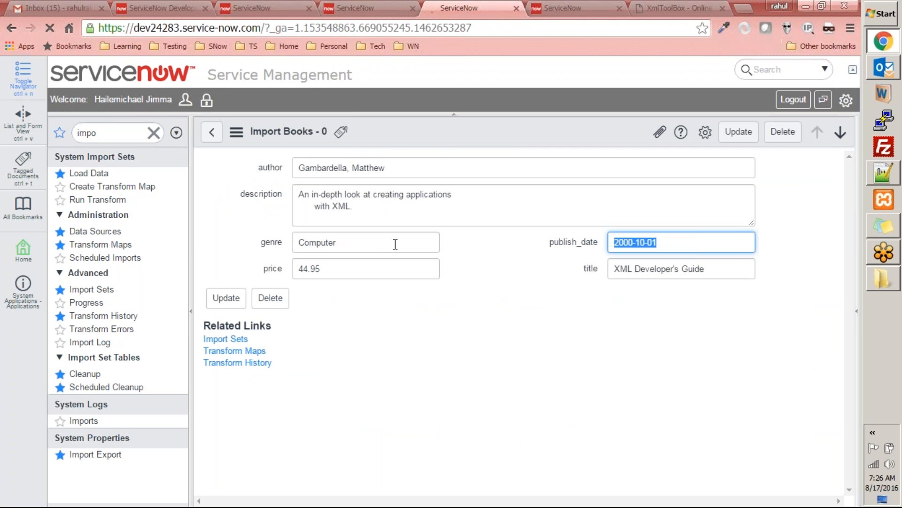
type("10-01-2000")
left_click(226, 297)
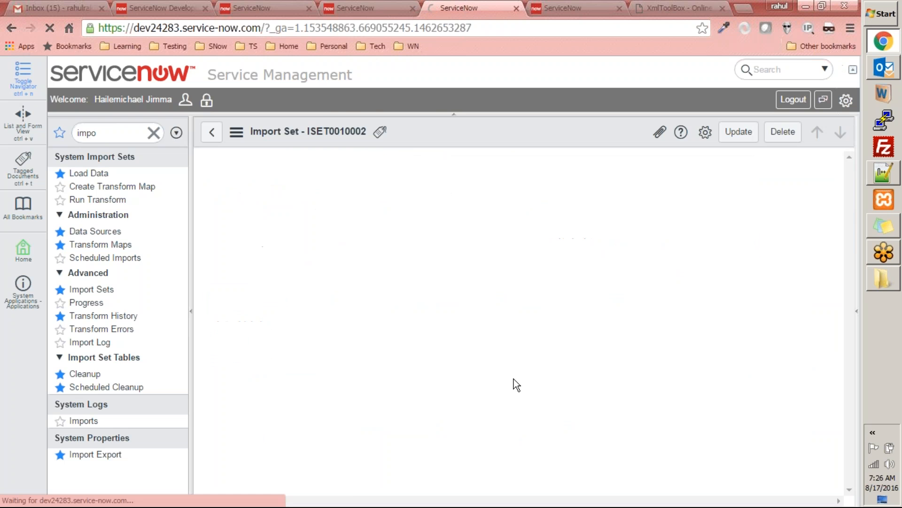
Step: Reopen row 0 of import set ISET0010002 to check its saved publish_date
scroll(517, 371, "down", 4)
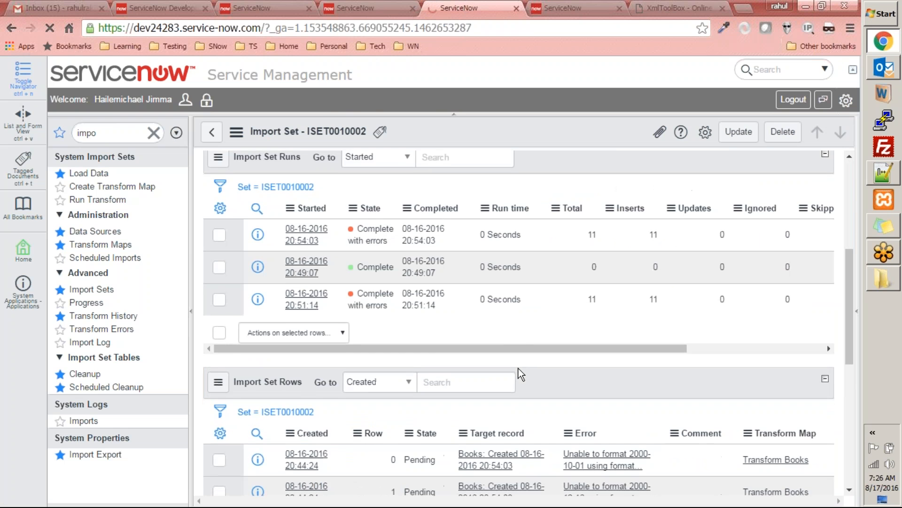
scroll(320, 439, "up", 2)
scroll(382, 348, "down", 8)
scroll(366, 346, "up", 4)
scroll(342, 312, "down", 7)
left_click(306, 203)
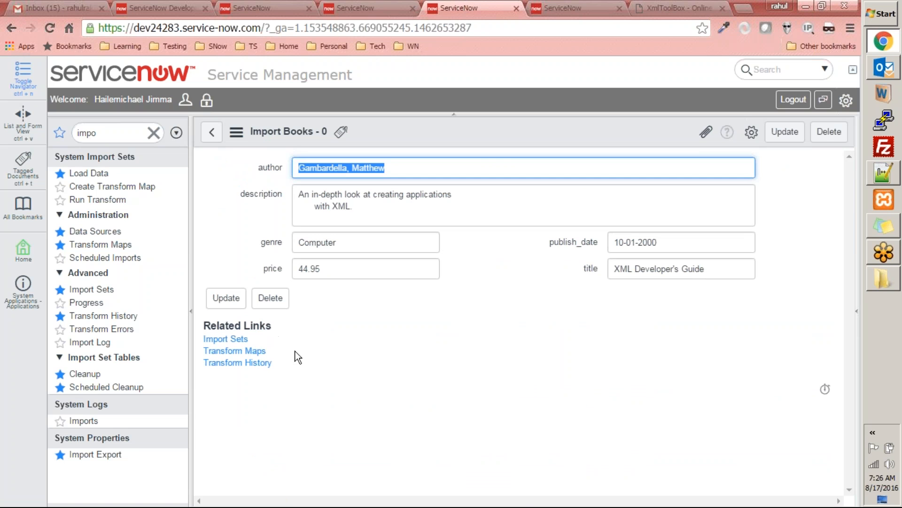
Step: Open the Transform Books map through the row's related transform maps and open its Transform page
left_click(257, 351)
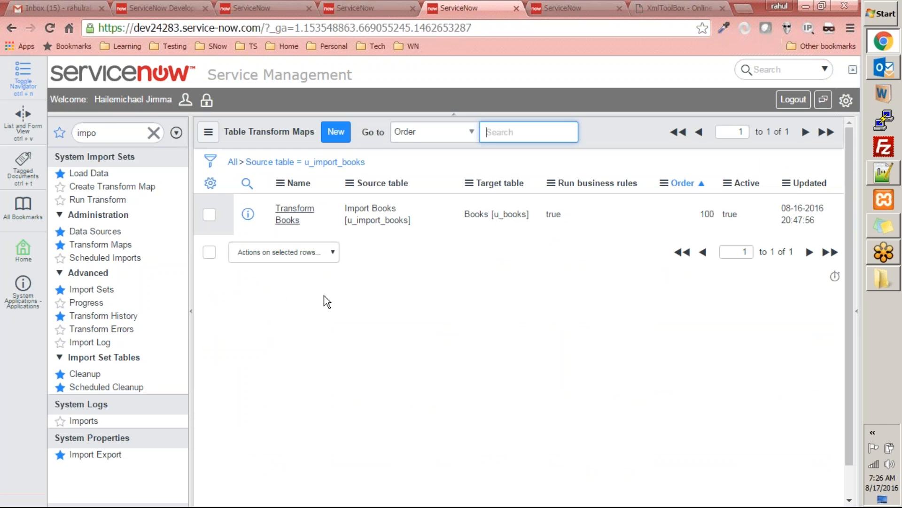
left_click(303, 215)
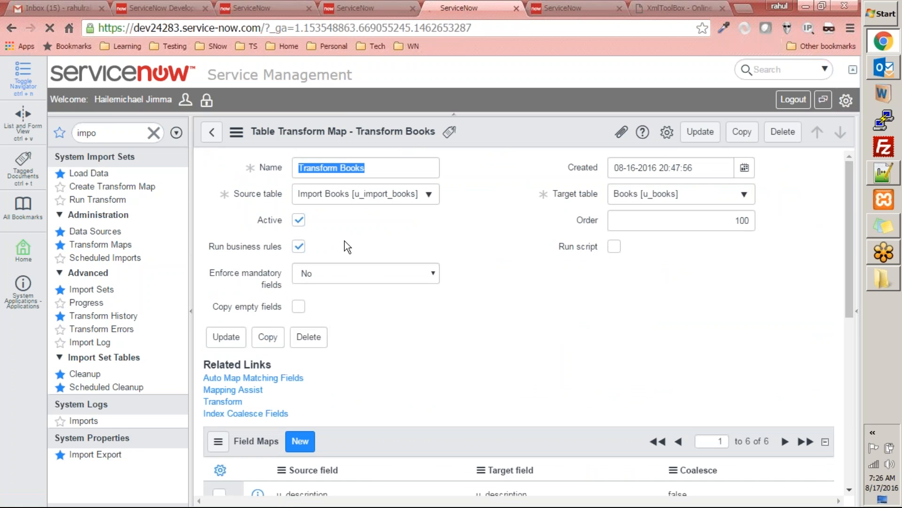
scroll(345, 241, "down", 2)
left_click(223, 335)
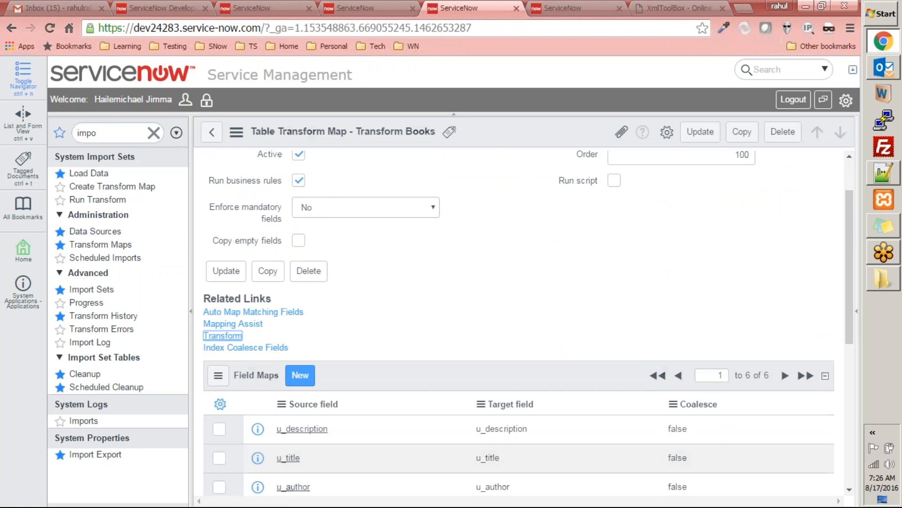
Step: Search the navigator of the Books list page for tables and open Tables & Columns
left_click(574, 8)
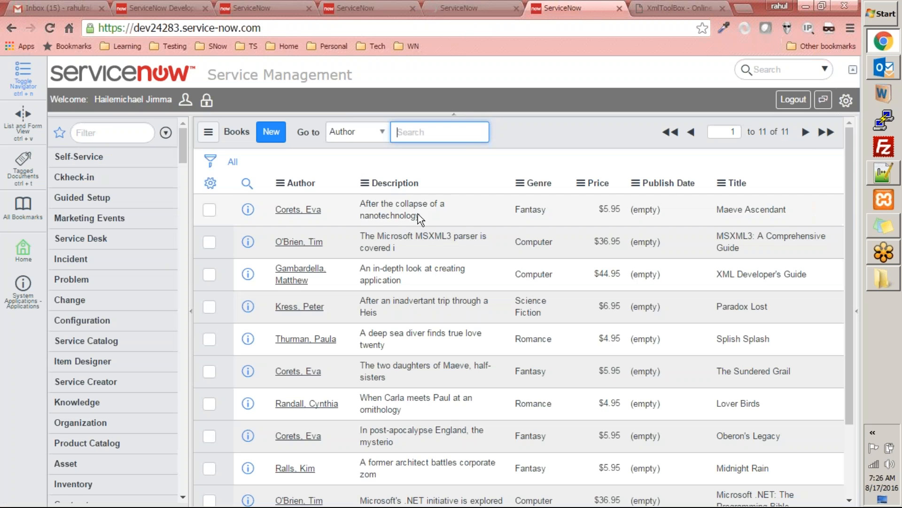
left_click(138, 133)
type("u_b")
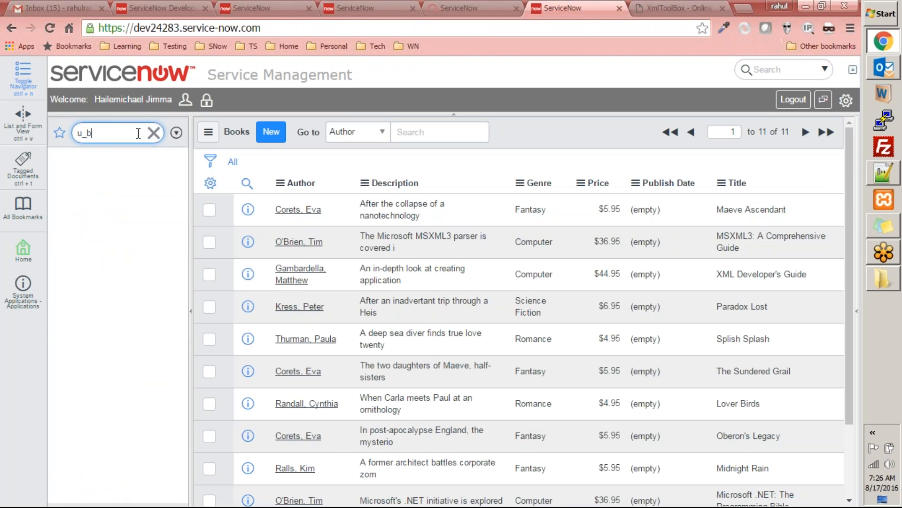
key("BackSpace")
key("BackSpace")
key("BackSpace")
type("tables")
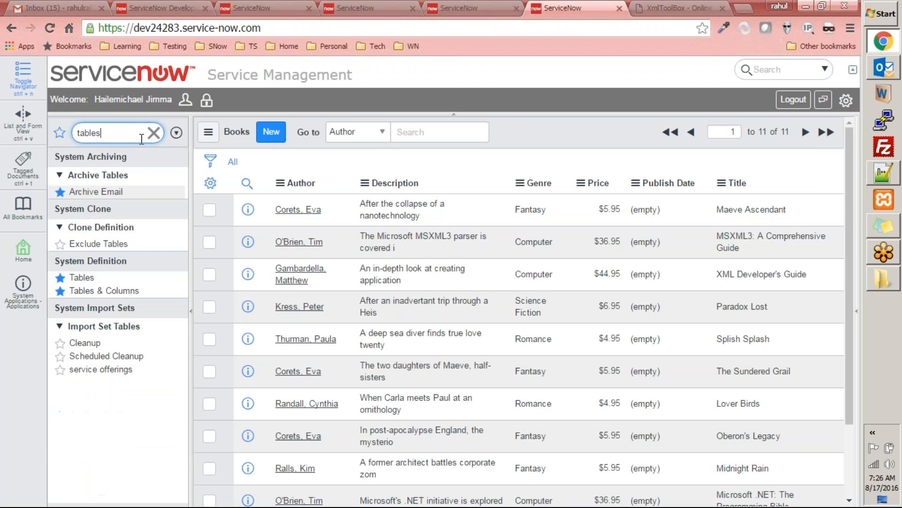
left_click(94, 291)
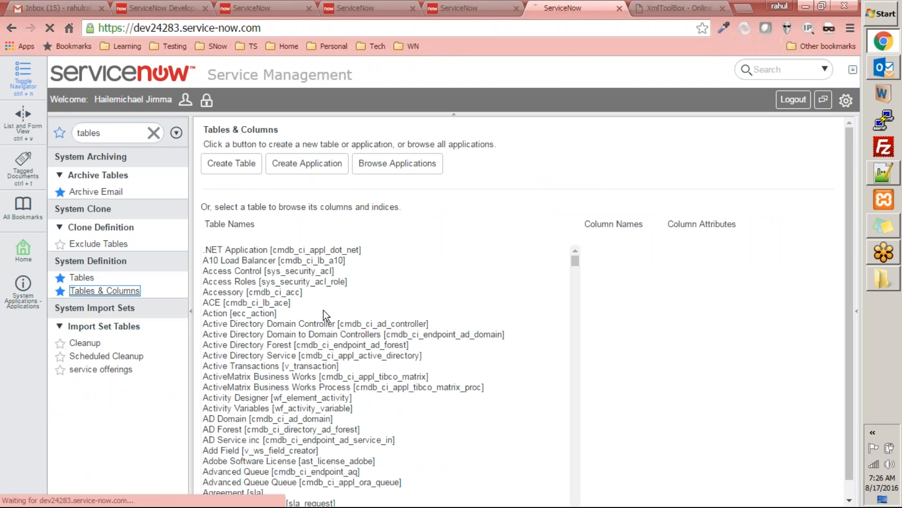
Step: Select the Books [u_books] table and delete all of its records, confirming the deletion
left_click(323, 311)
type("books")
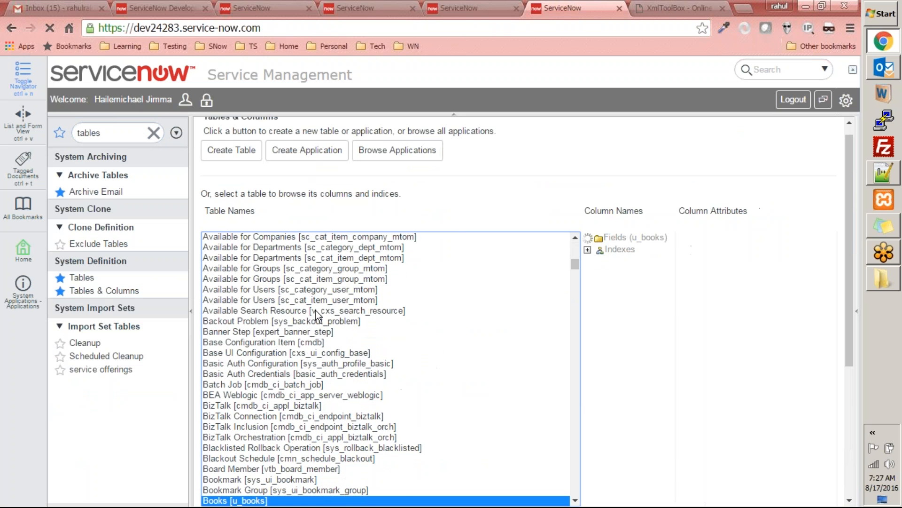
left_click_drag(850, 230, 831, 347)
left_click(360, 335)
type("delete")
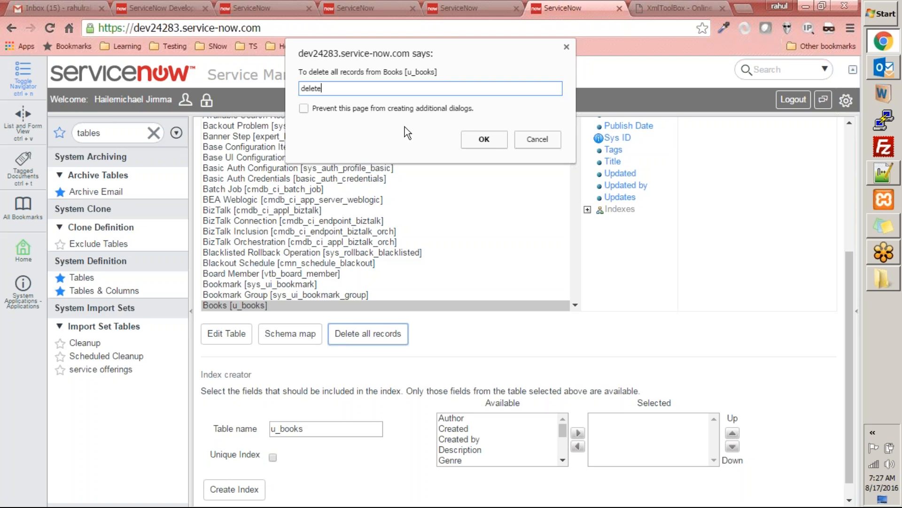
left_click(487, 139)
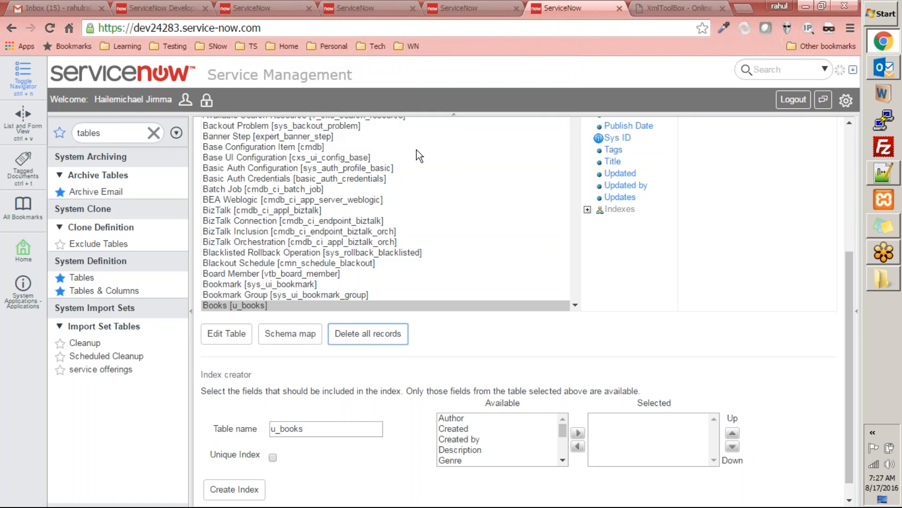
left_click(538, 120)
Step: Open the Books record list with u_books.list to check its contents
left_click(118, 138)
type("u_")
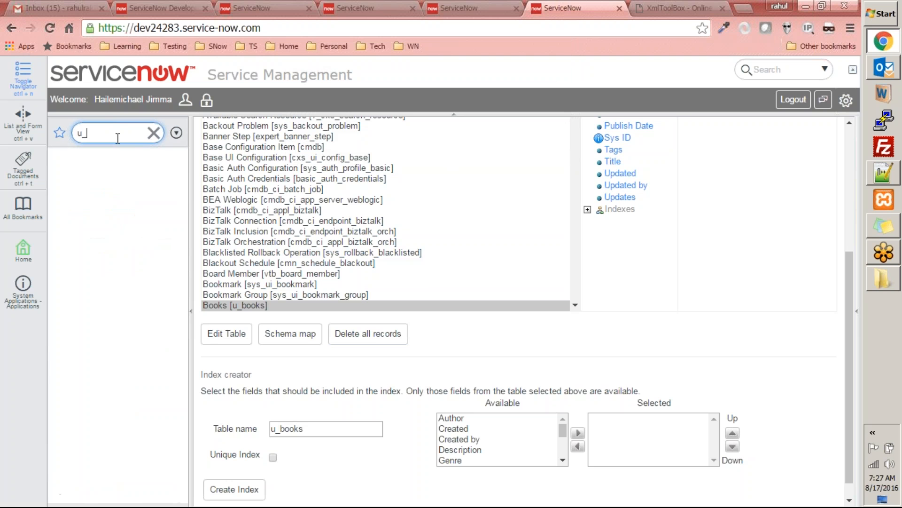
type("books.list")
key("Return")
Step: Run the Transform Books map on import set ISET0010002 and refresh the Books list to check the publish dates
left_click(468, 7)
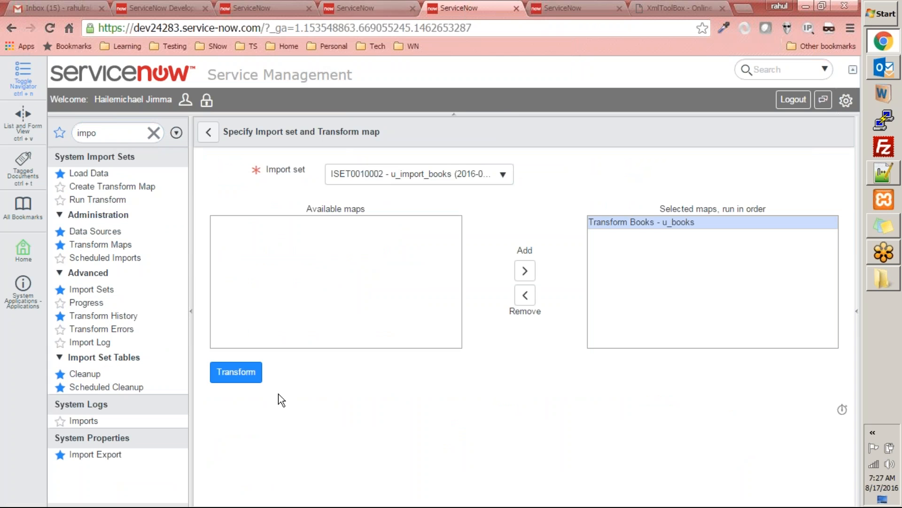
left_click(246, 376)
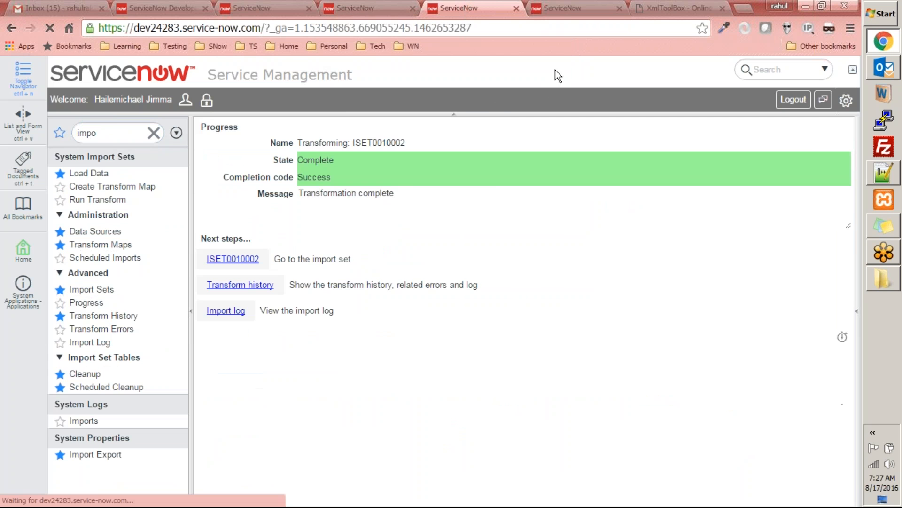
left_click(569, 8)
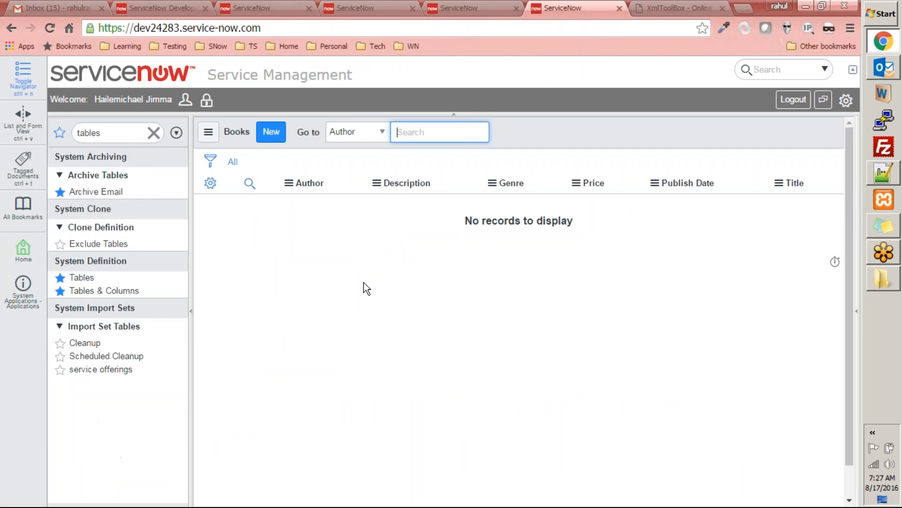
right_click(563, 137)
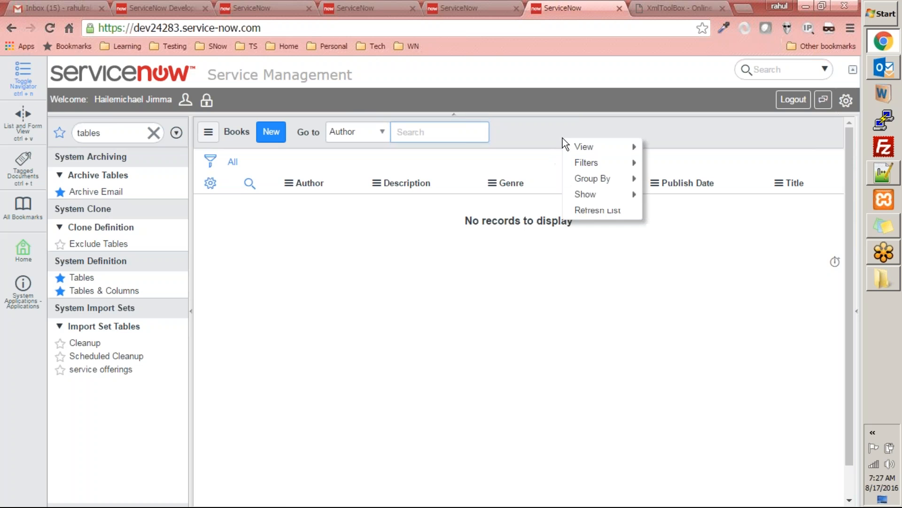
left_click(575, 210)
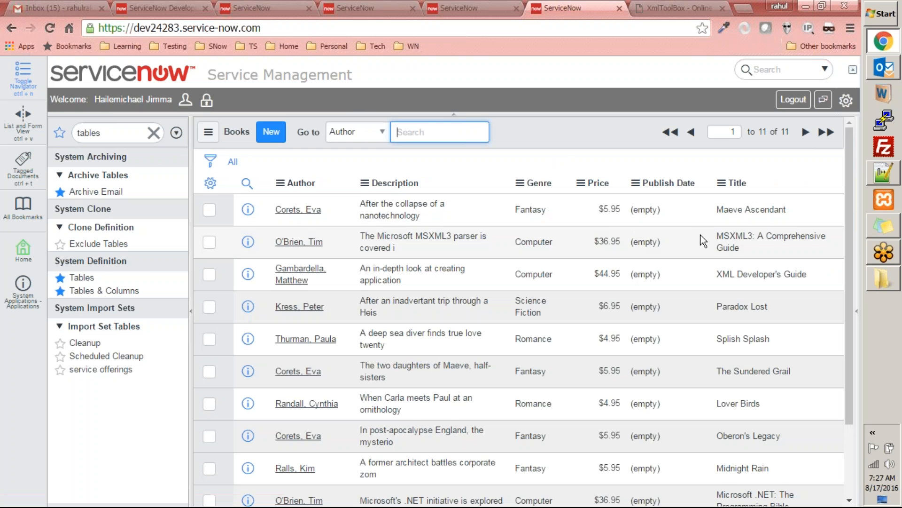
scroll(681, 260, "down", 3)
scroll(682, 263, "up", 3)
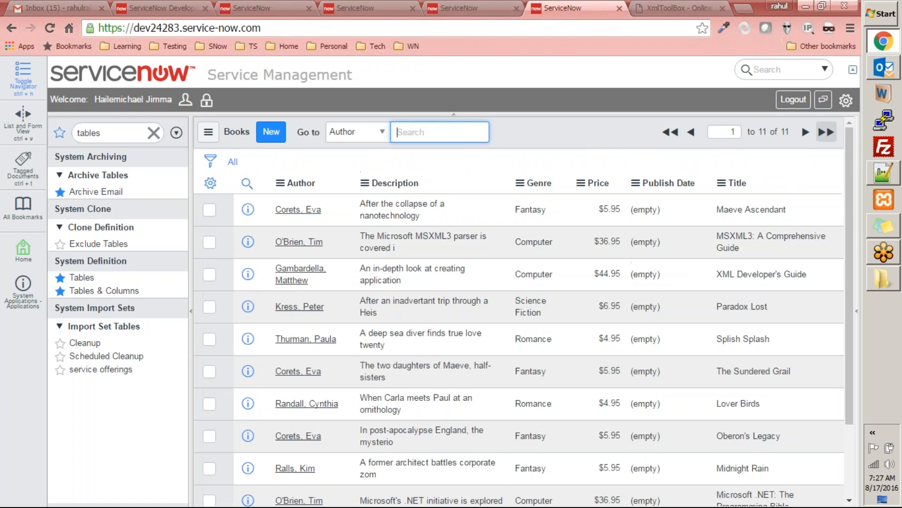
scroll(774, 206, "down", 3)
scroll(774, 206, "up", 3)
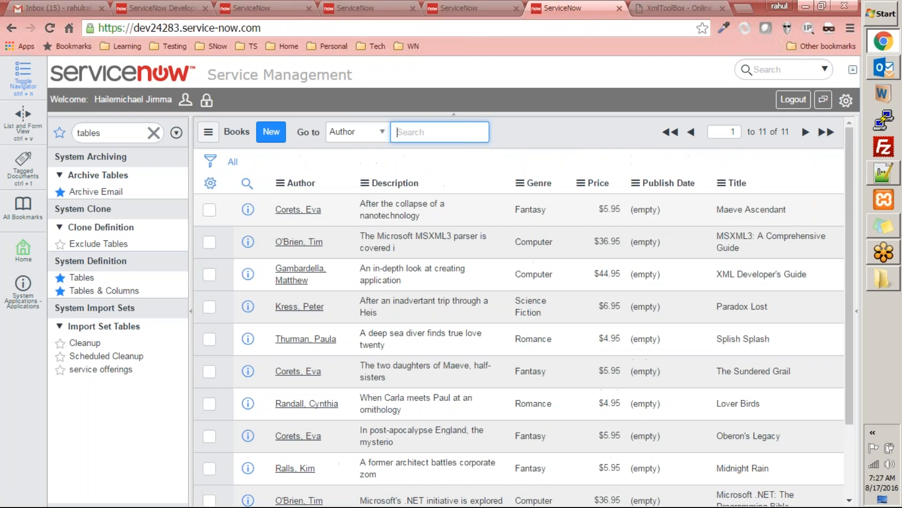
scroll(826, 124, "down", 3)
scroll(768, 204, "up", 3)
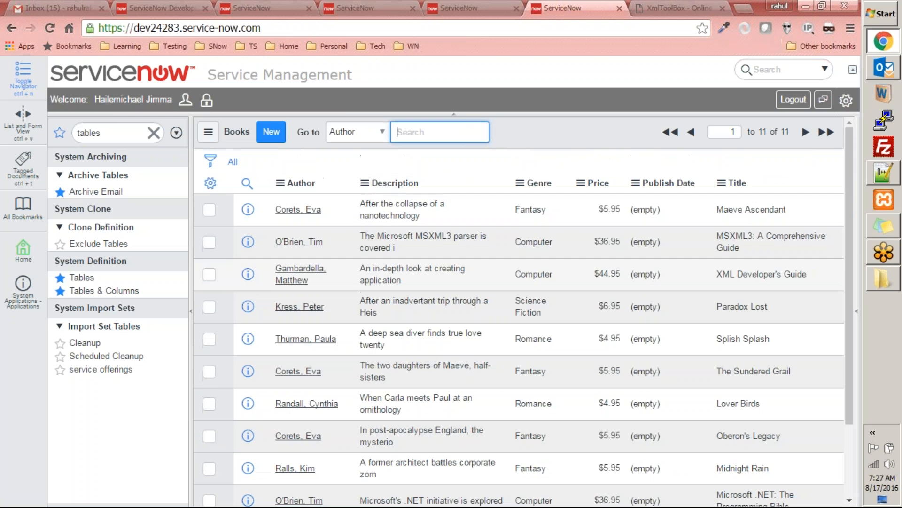
Step: Open the import log from the transform's progress page and examine its entries for publish date errors
left_click(467, 8)
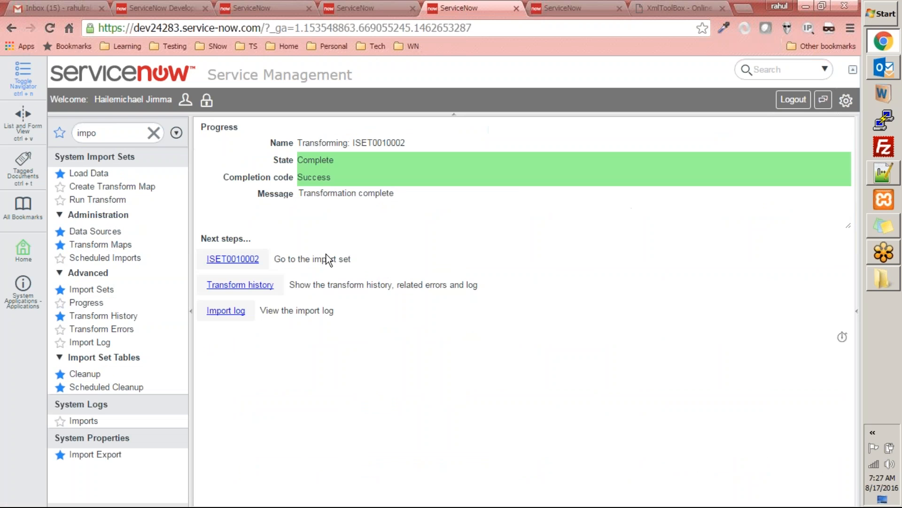
left_click(227, 311)
scroll(511, 305, "down", 6)
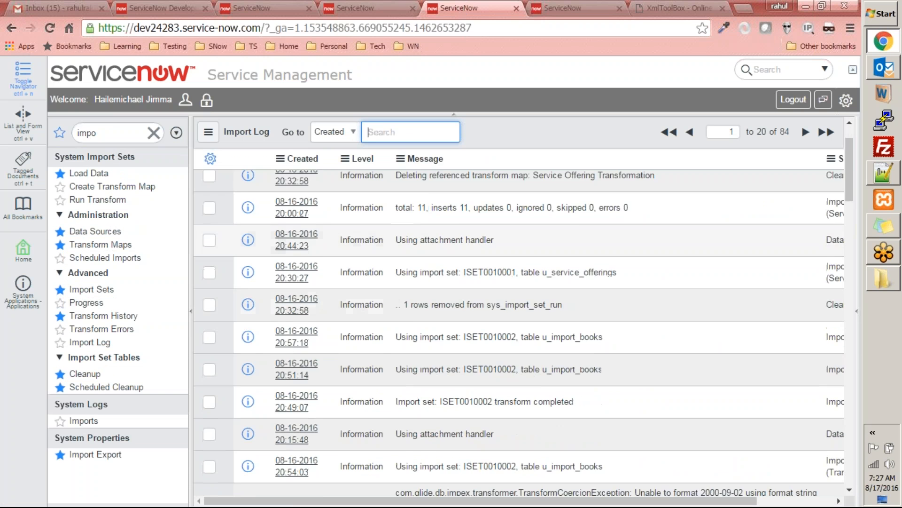
scroll(511, 304, "up", 2)
scroll(487, 278, "down", 3)
scroll(488, 277, "up", 2)
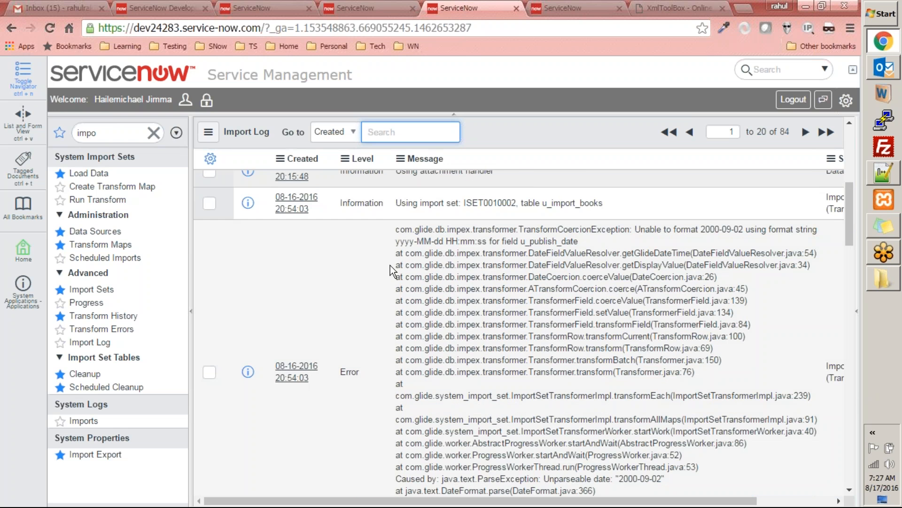
scroll(539, 318, "down", 2)
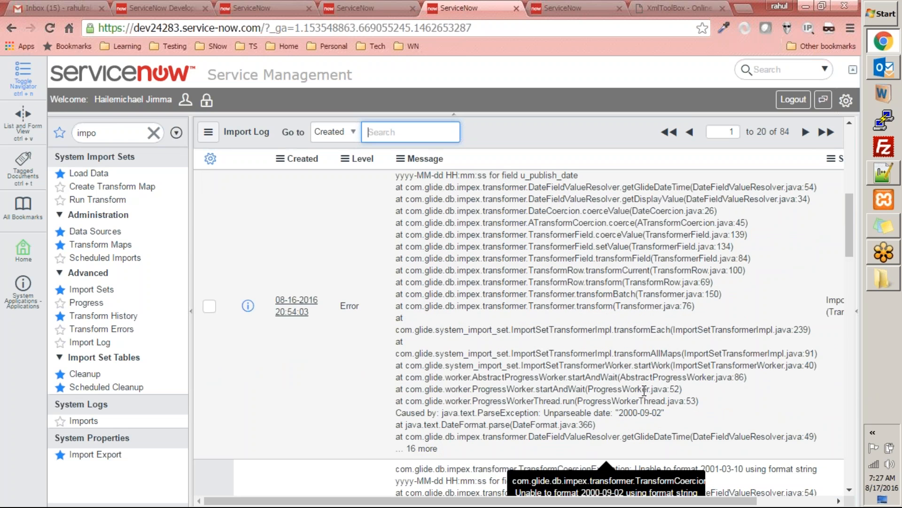
scroll(644, 390, "down", 3)
scroll(643, 390, "up", 9)
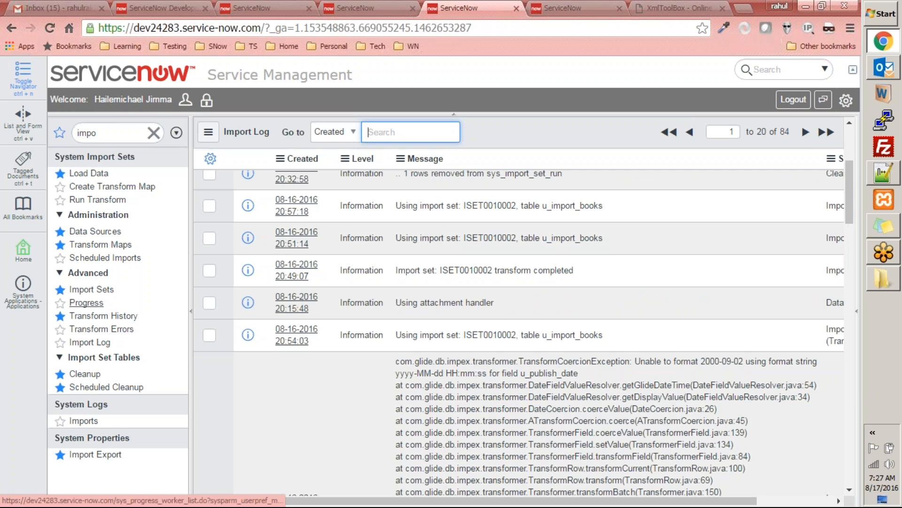
Step: Open the Transform Books map and enable Run script to show its script editor
left_click(111, 245)
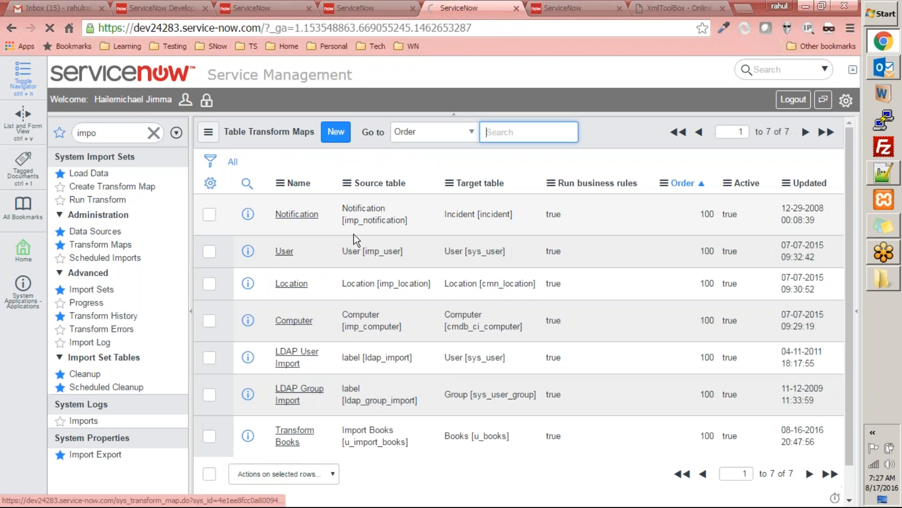
left_click(295, 430)
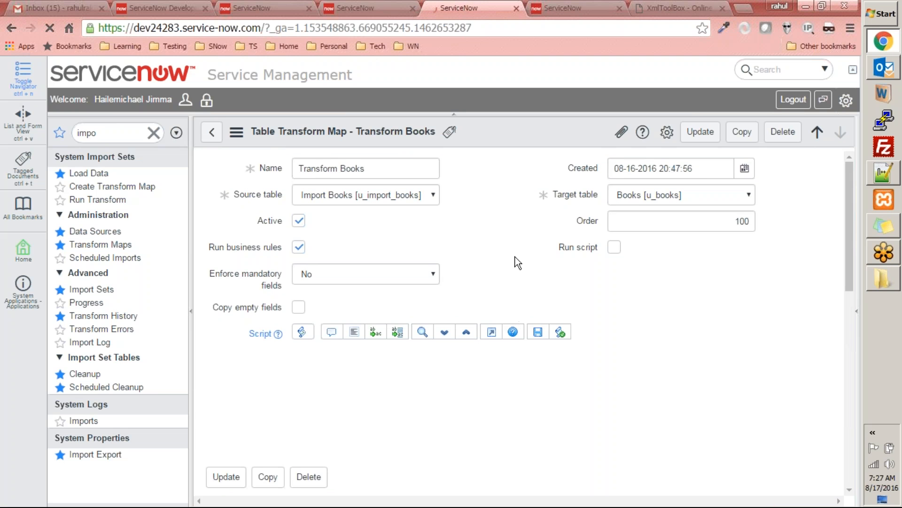
left_click(613, 247)
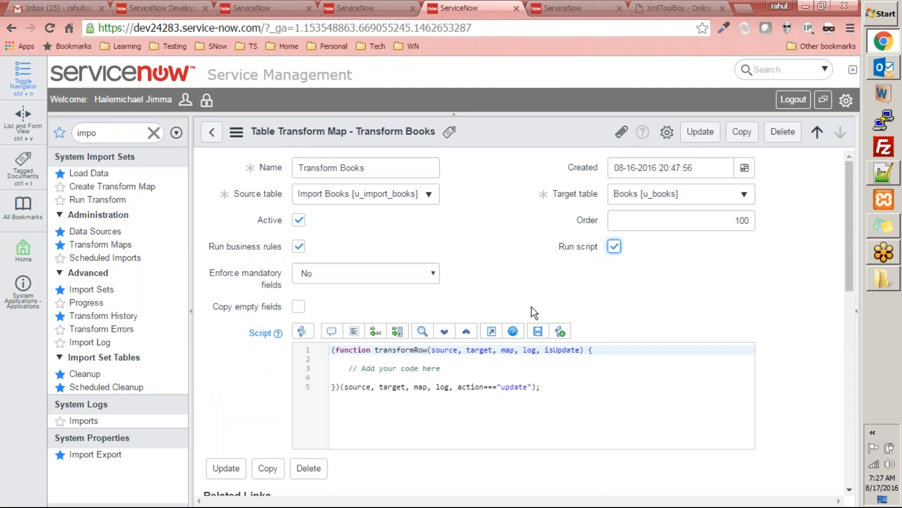
left_click(436, 363)
Step: Open the ServiceNow Wiki main page in place of the XmlToolBox page
left_click(581, 8)
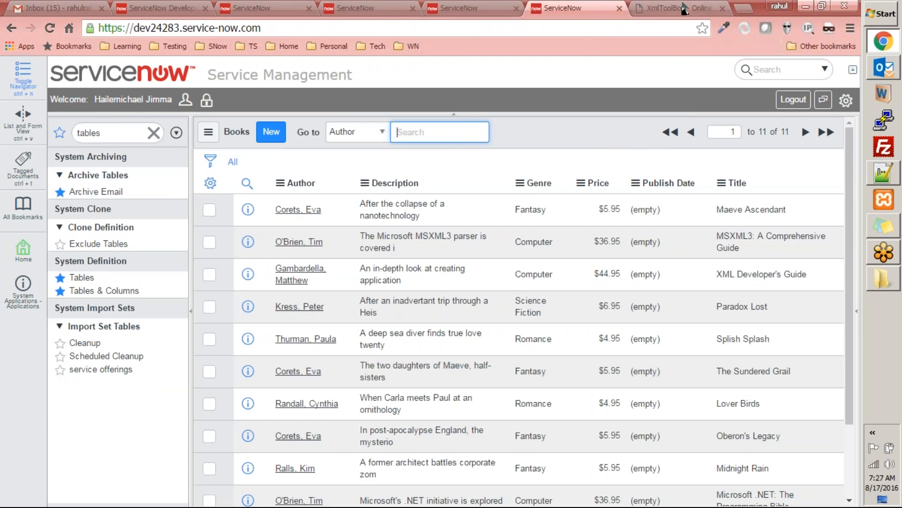
left_click(667, 8)
left_click(372, 27)
type("wiki")
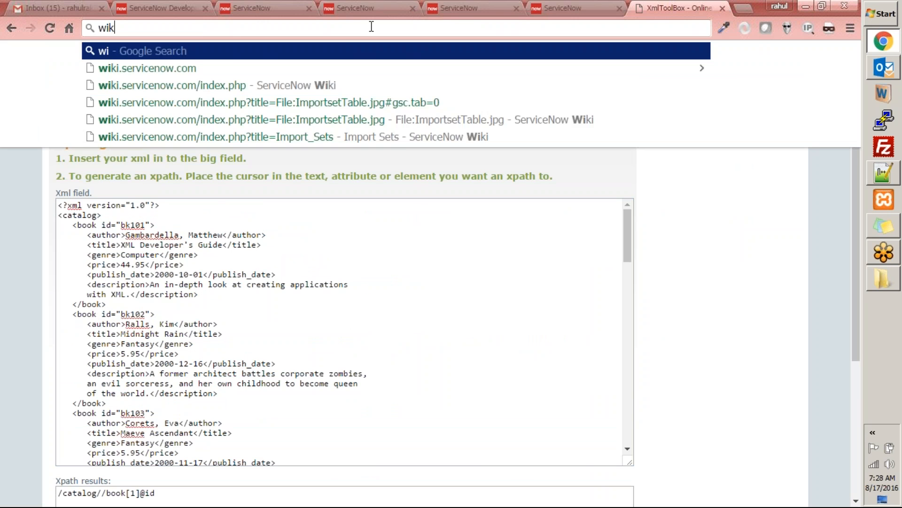
key("Down")
key("Down")
key("Down")
key("Return")
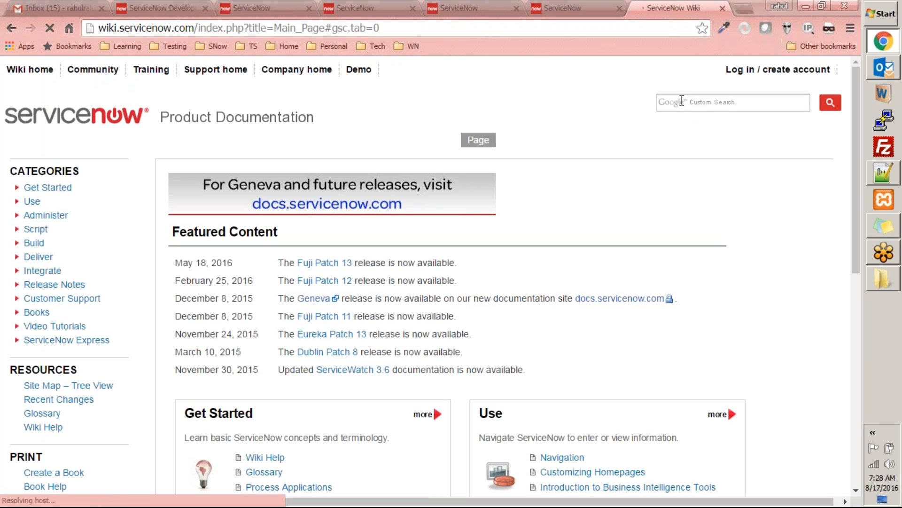
Step: Search the wiki for date format and read the Using Date and Time Fields article
left_click(681, 100)
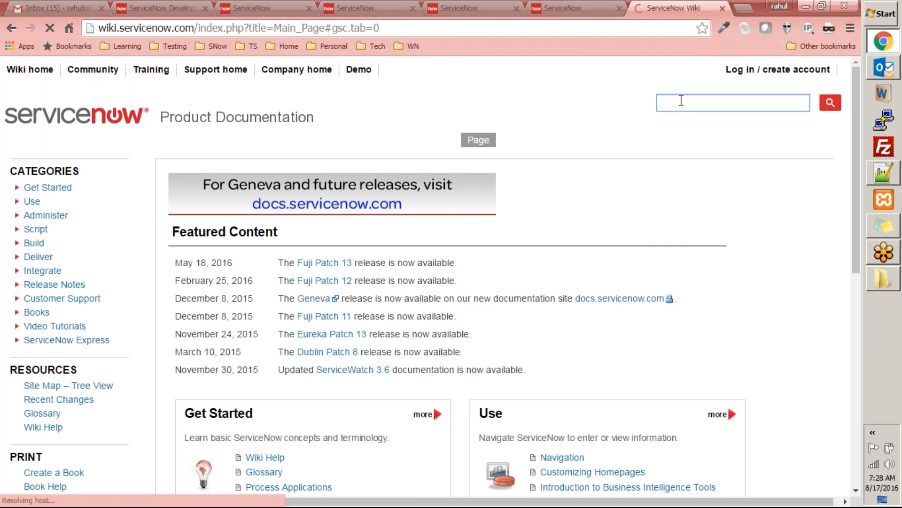
type("date for")
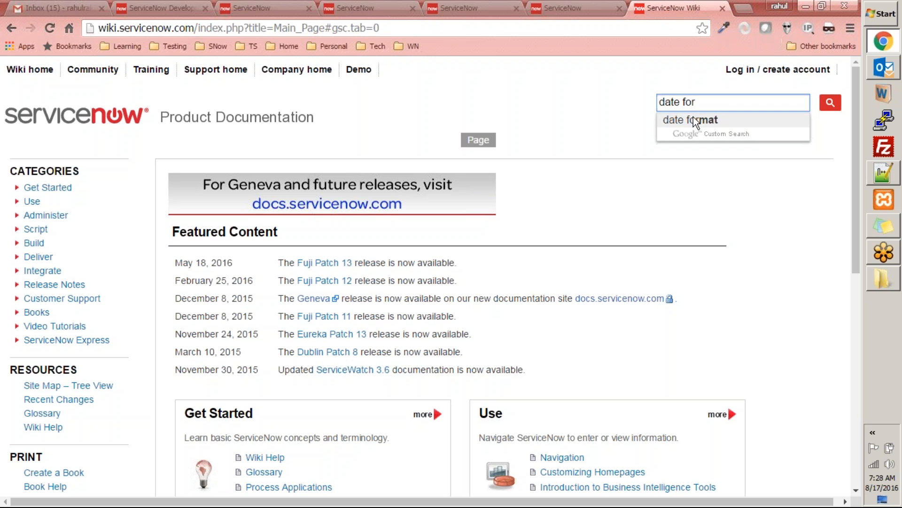
left_click(693, 118)
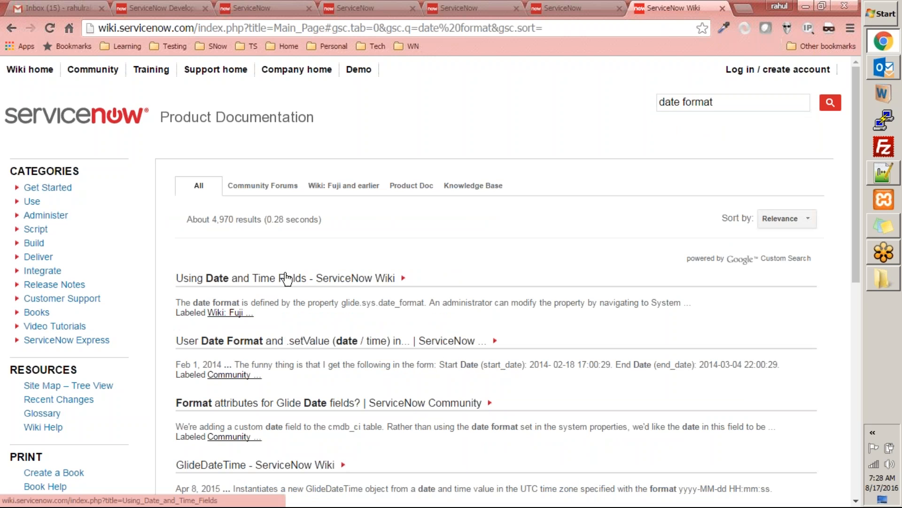
left_click(285, 281)
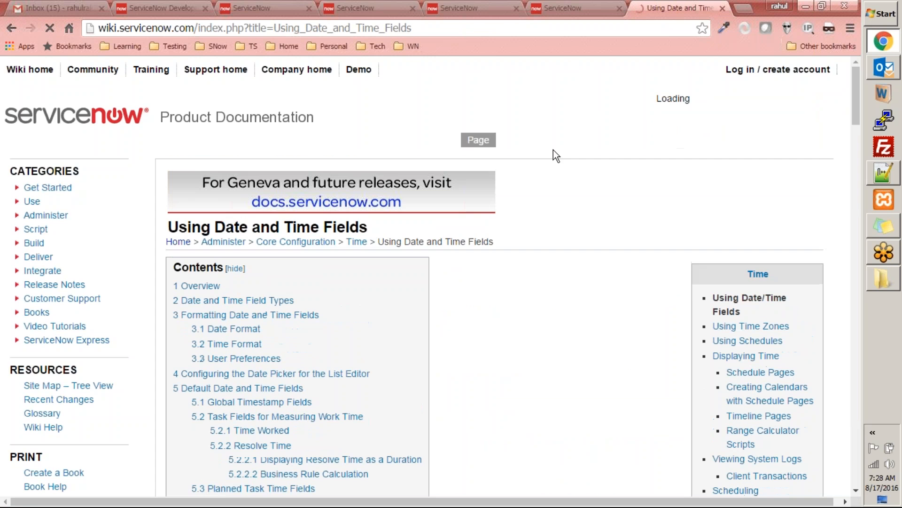
scroll(580, 360, "down", 15)
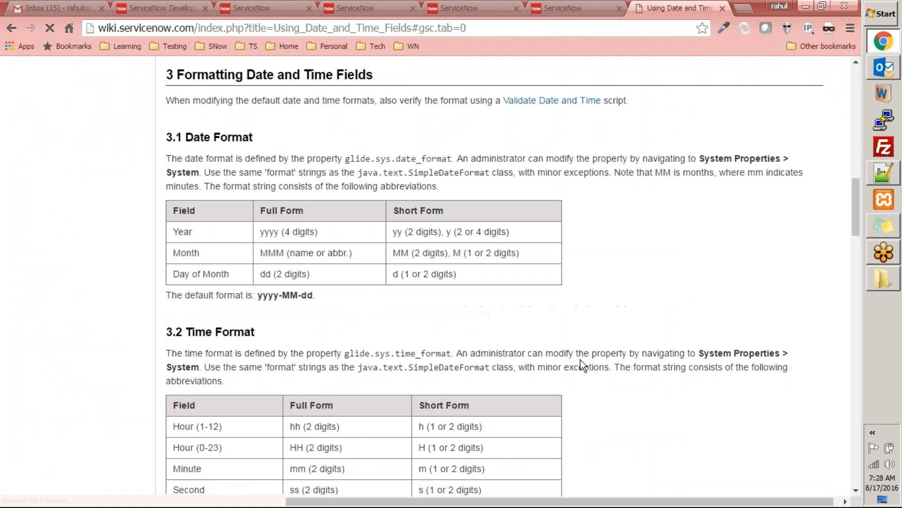
scroll(580, 358, "down", 8)
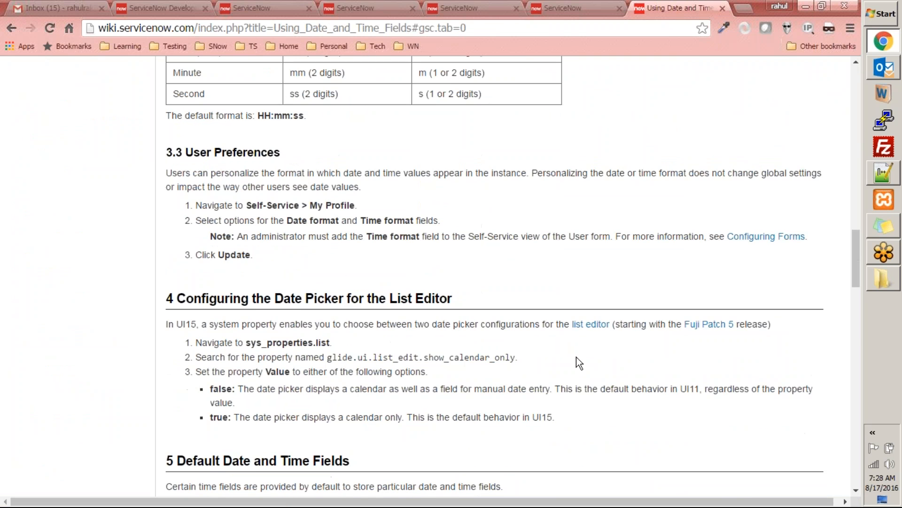
scroll(576, 357, "down", 15)
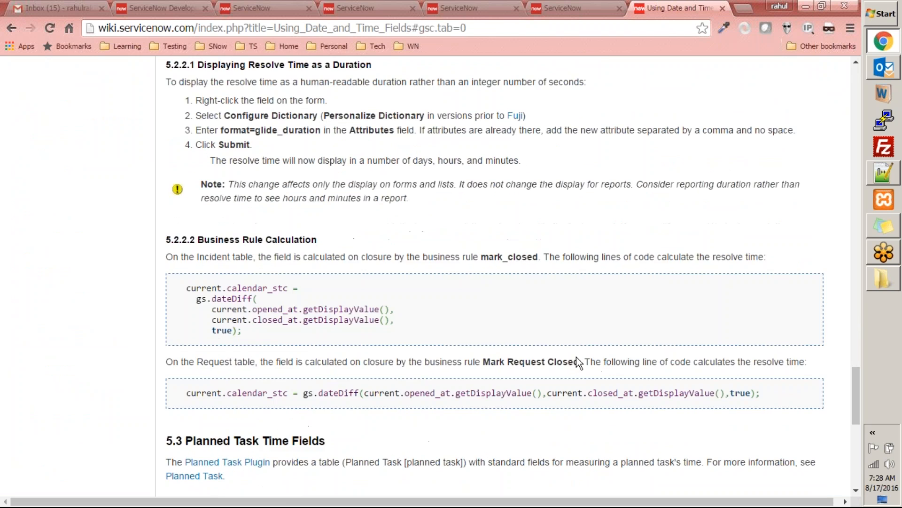
scroll(576, 357, "down", 10)
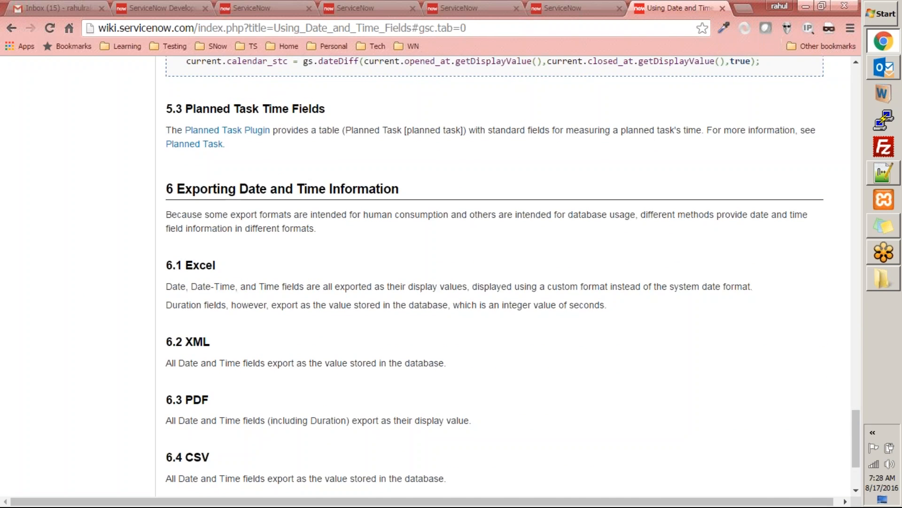
Step: Search the wiki for date functions and read the GlideSystem Date and Time Functions article down to its examples
scroll(574, 354, "up", 20)
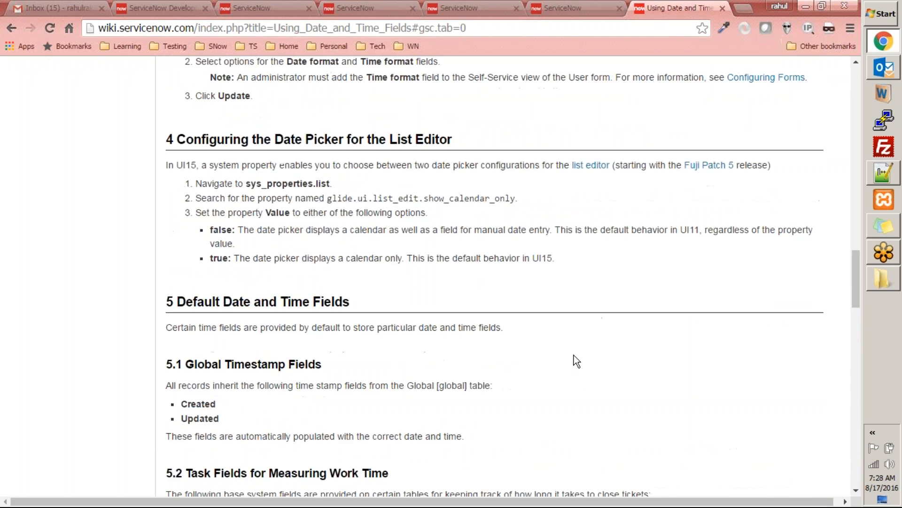
scroll(574, 354, "up", 10)
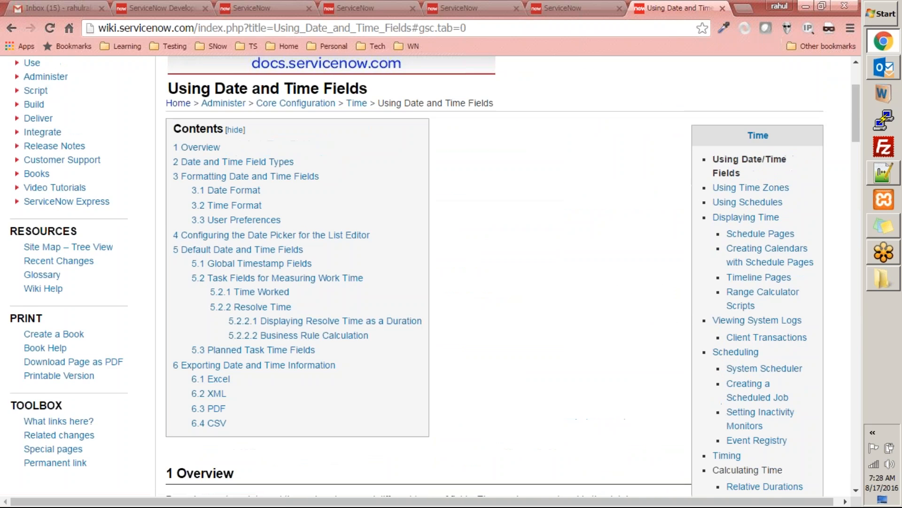
left_click(687, 102)
type("date fun")
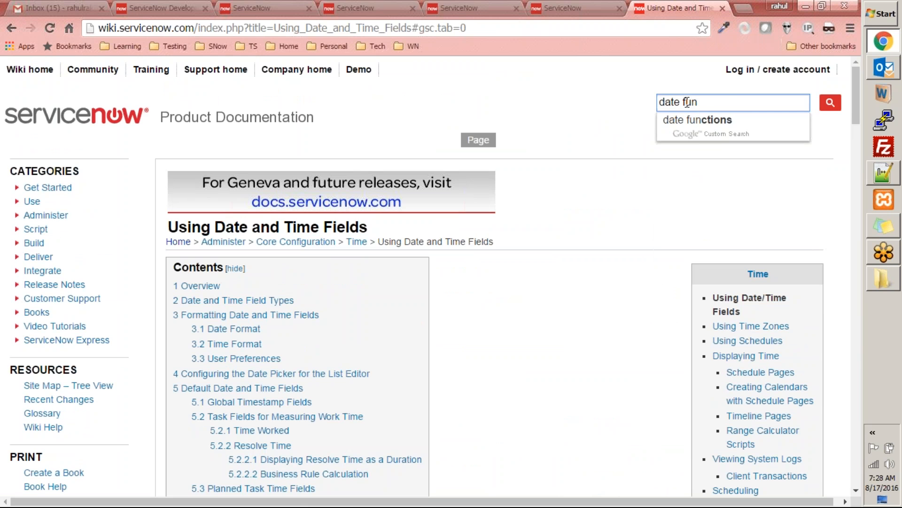
key("Down")
key("Return")
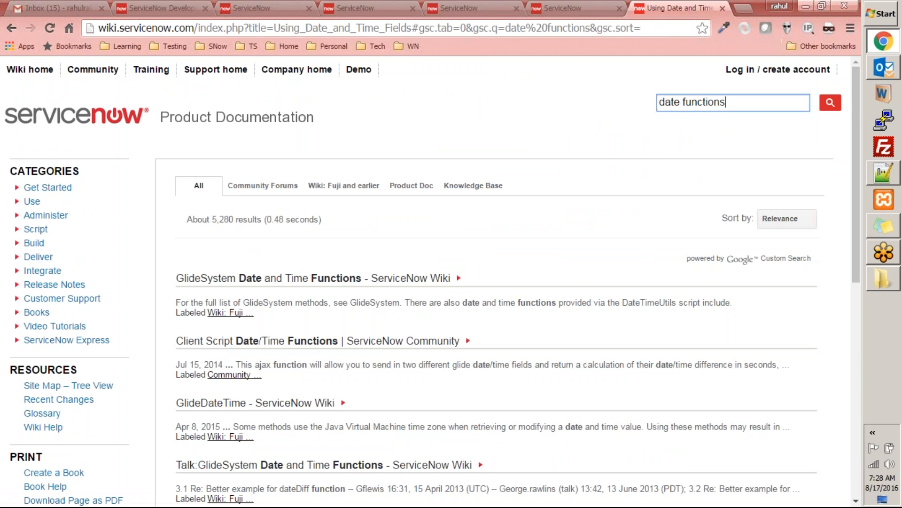
left_click(355, 281)
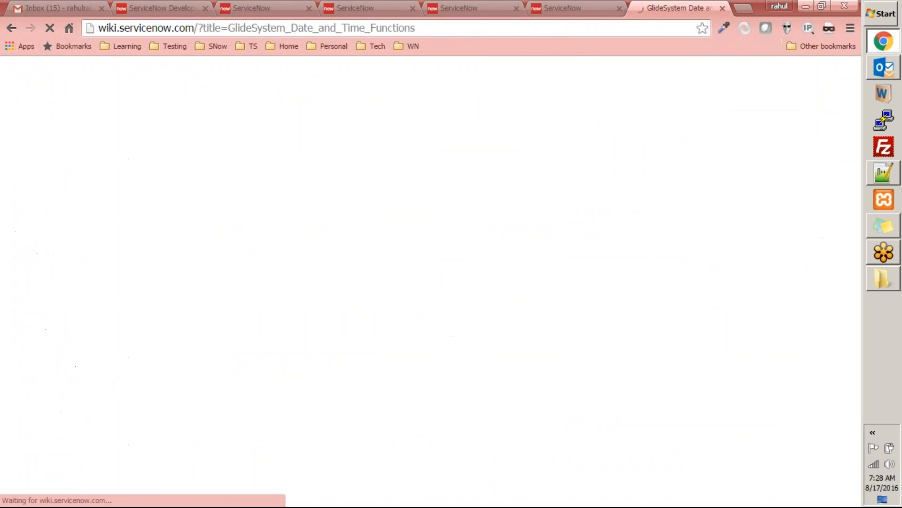
scroll(498, 312, "down", 20)
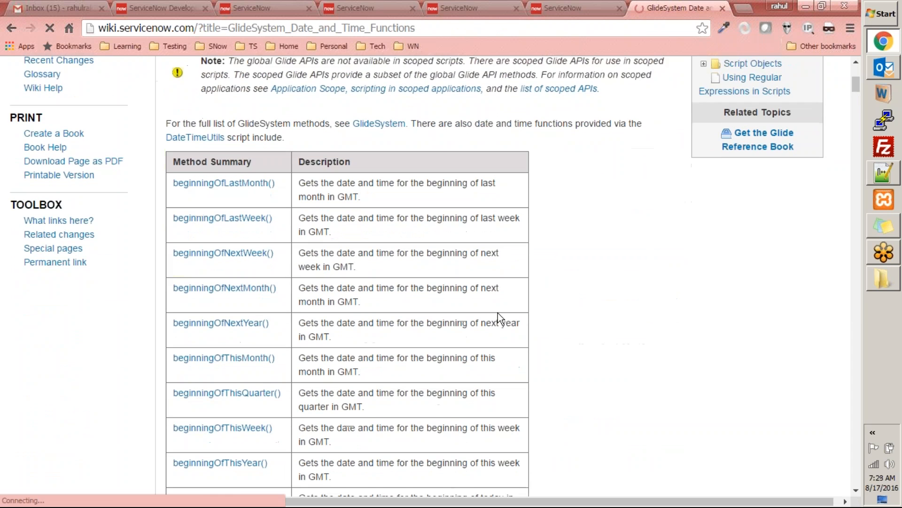
scroll(498, 282, "down", 15)
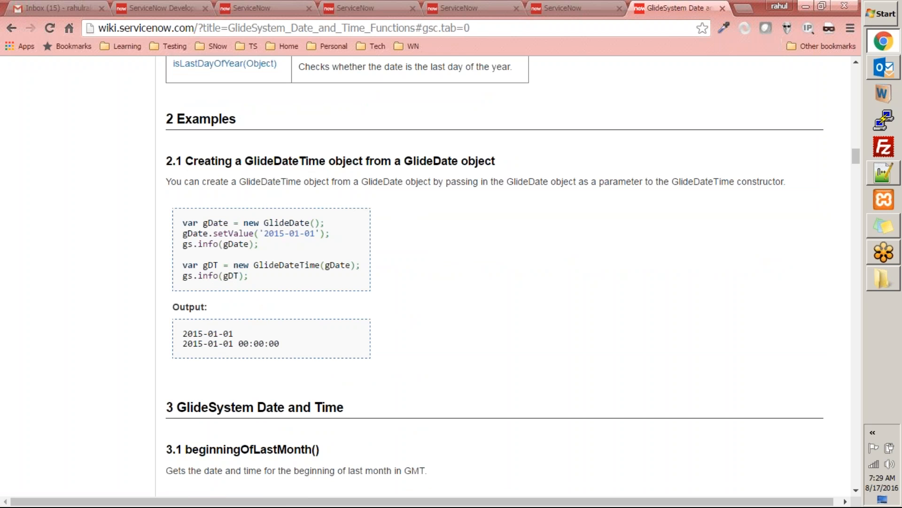
Step: Duplicate the browser tab showing the GlideSystem Date and Time Functions article
left_click(564, 8)
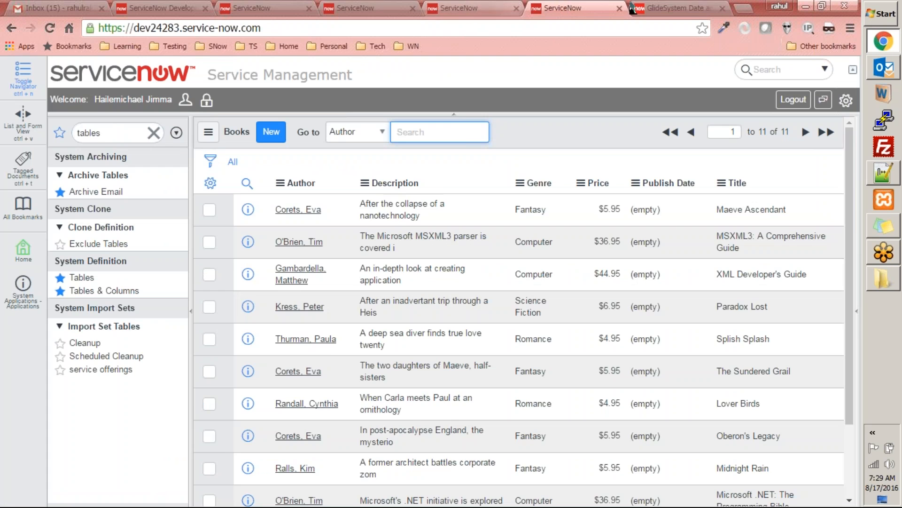
left_click(645, 8)
right_click(647, 7)
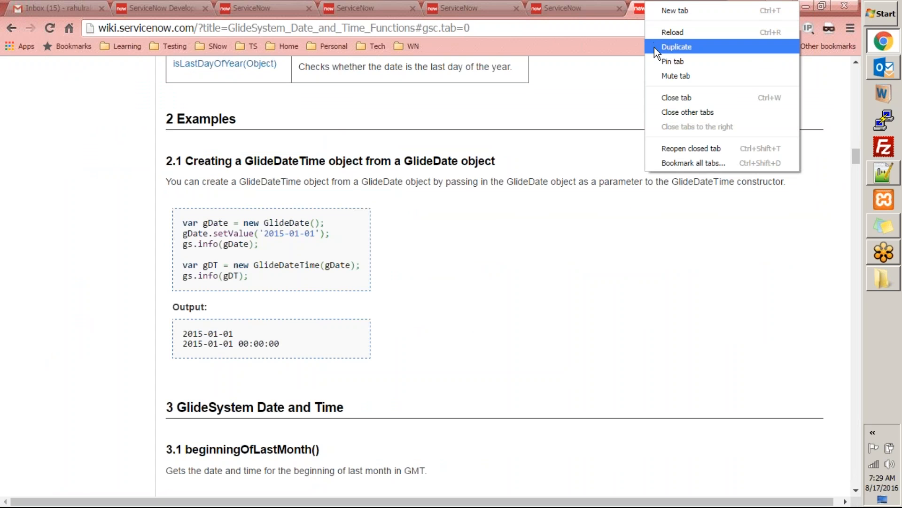
left_click(654, 47)
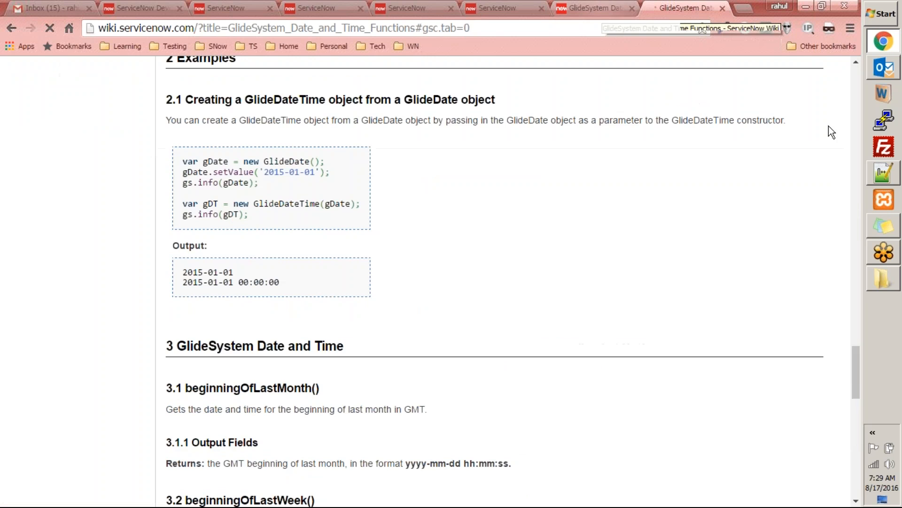
Step: Search the wiki for transform map scripts in the duplicated tab and open the Transform Map Scripts article
scroll(724, 194, "up", 20)
scroll(725, 195, "up", 10)
left_click(668, 101)
type("tran")
key("Down")
key("Down")
key("Return")
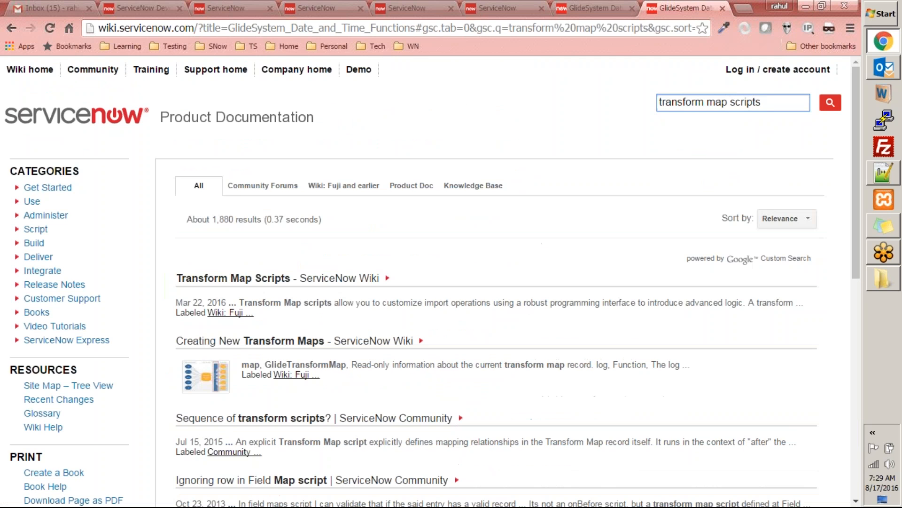
left_click(277, 279)
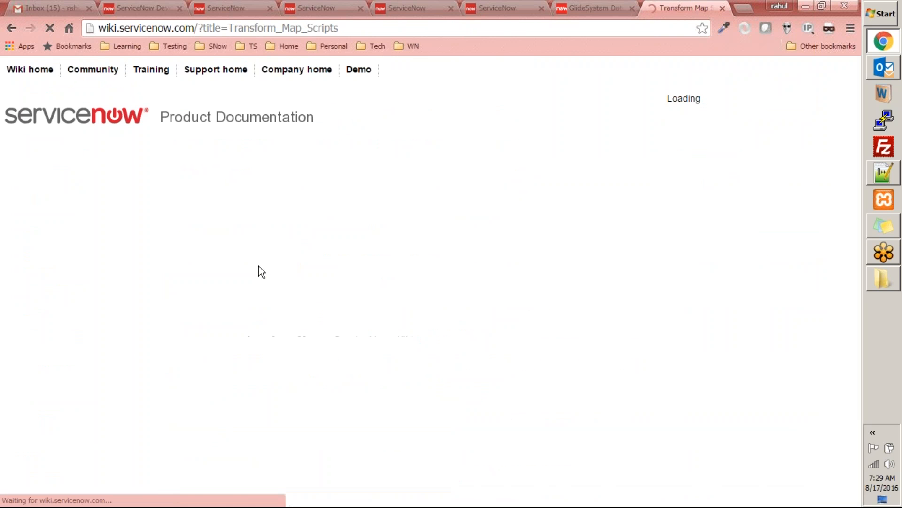
Step: Copy the Example 1 code for setting CMDB class names and paste it over the placeholder comment in the Transform Books script
scroll(319, 407, "down", 20)
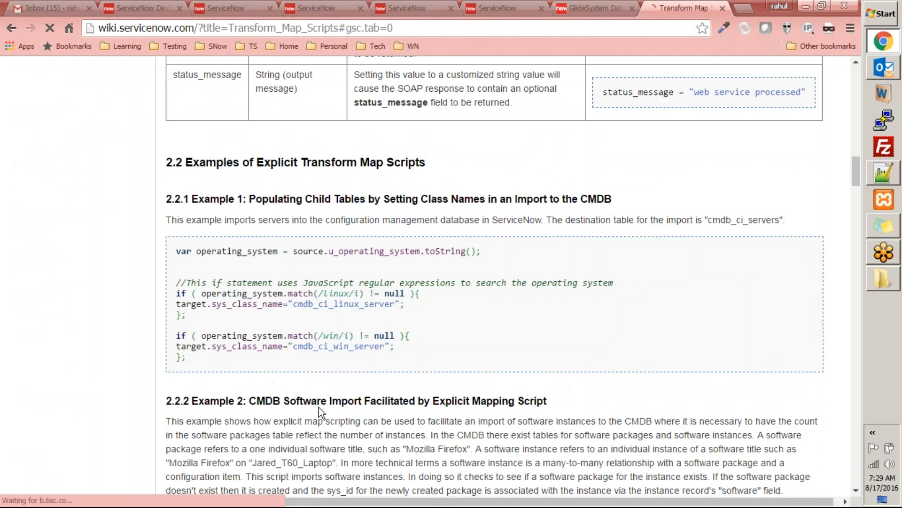
scroll(319, 407, "up", 3)
left_click_drag(176, 186, 246, 292)
key("ctrl+c")
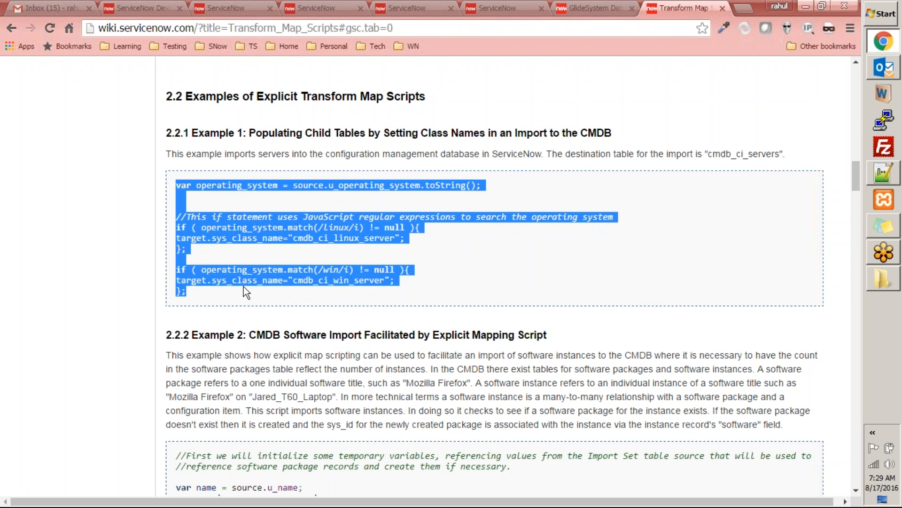
left_click(504, 8)
left_click(396, 8)
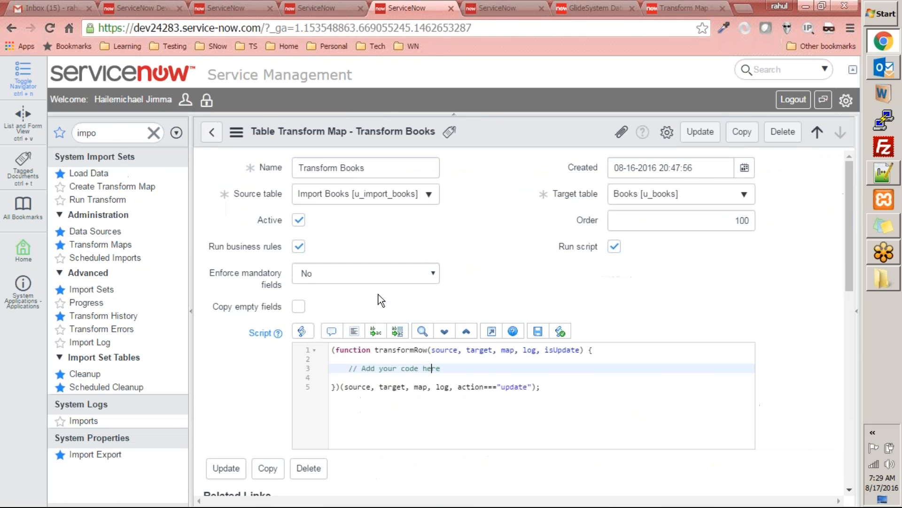
left_click_drag(338, 368, 458, 373)
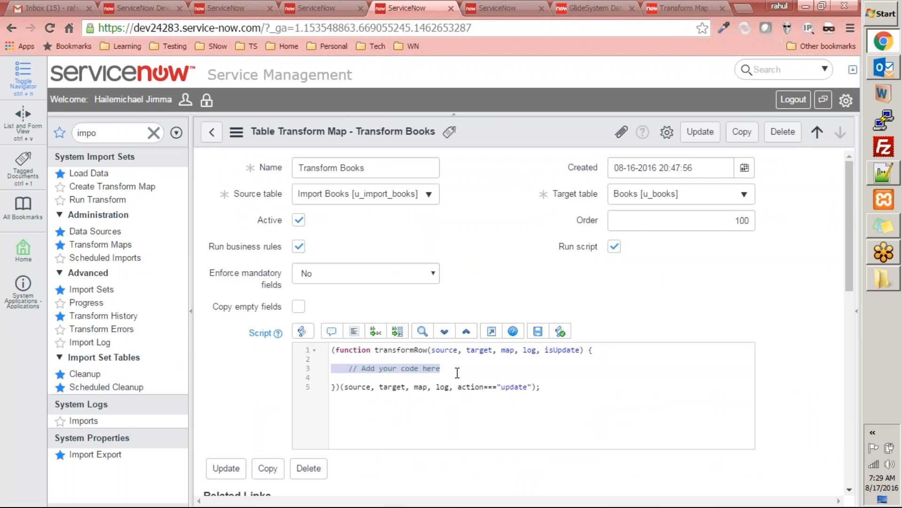
key("ctrl+v")
left_click(545, 377)
Step: Rename the variable declared on line 3 of the Transform Books script to publish_date
scroll(557, 379, "down", 1)
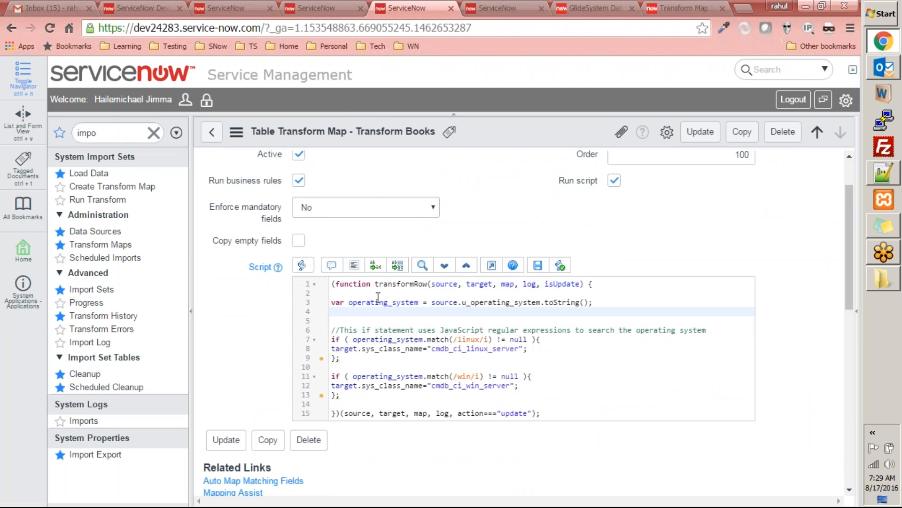
left_click(311, 11)
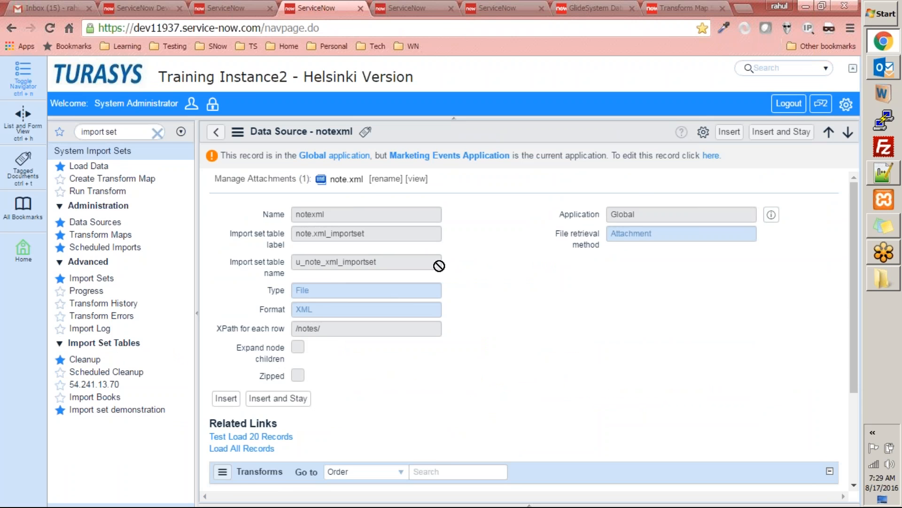
left_click(407, 8)
double_click(396, 303)
key("BackSpace")
type("publish_date")
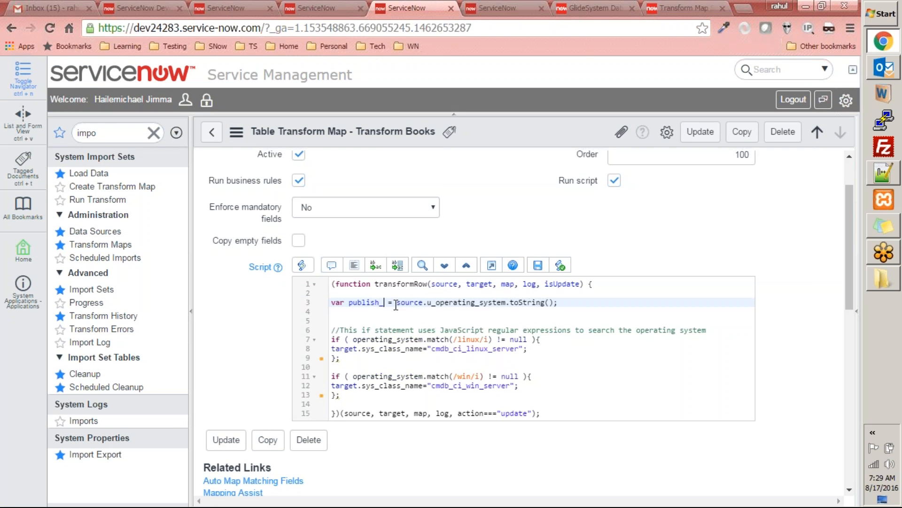
Step: Open the import set record for the Import Books data source in the tab showing the Books list
double_click(460, 302)
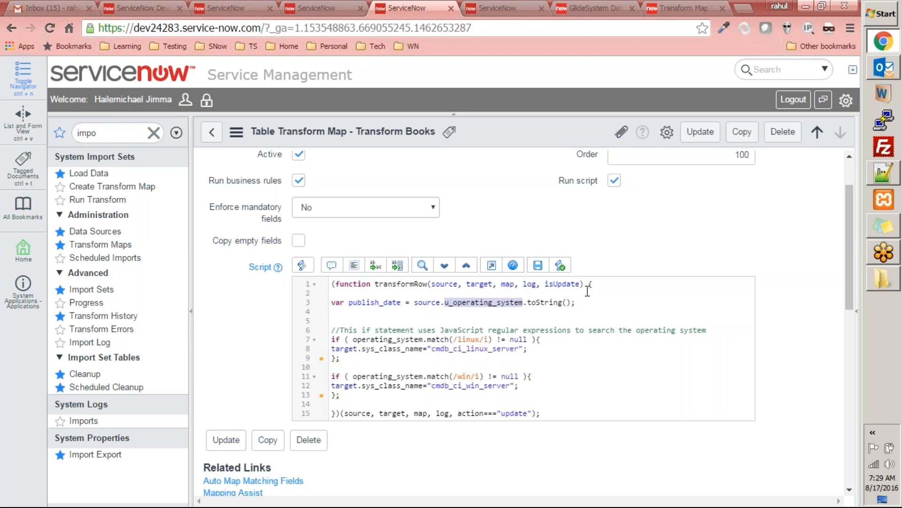
left_click(518, 9)
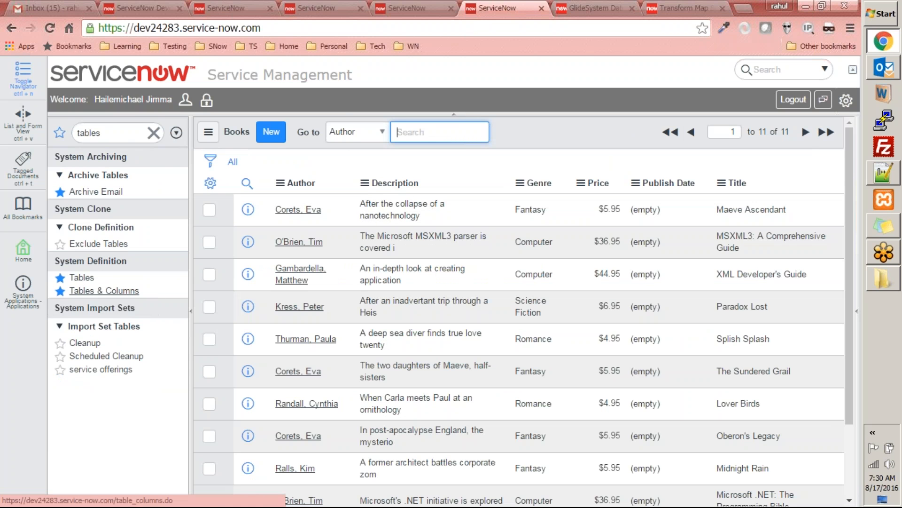
left_click(123, 140)
type("import")
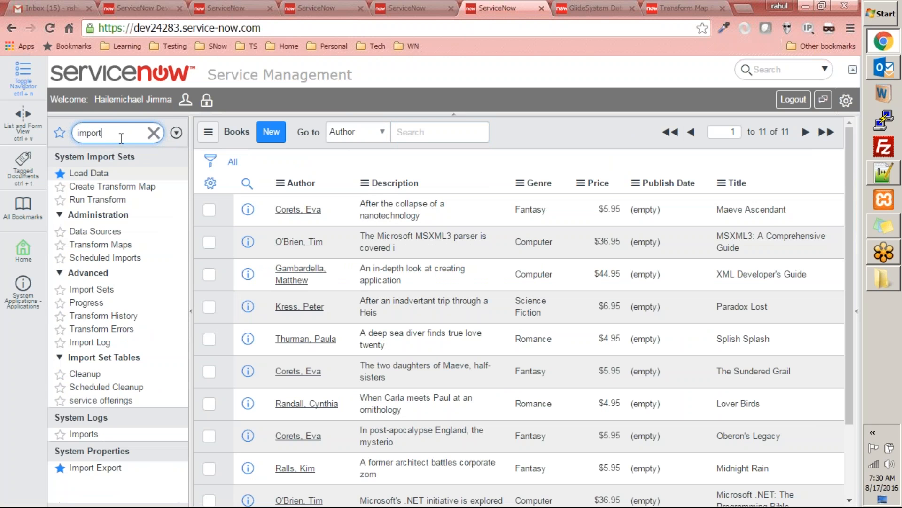
left_click(92, 289)
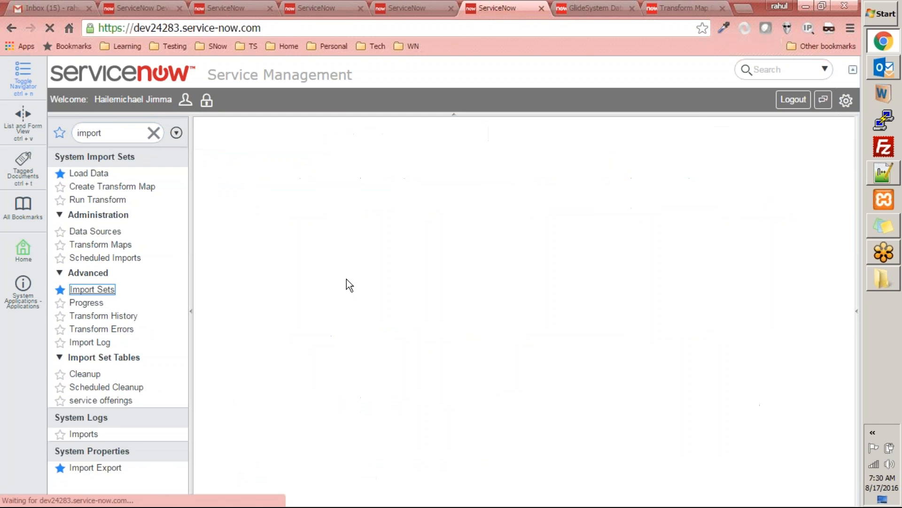
left_click(306, 214)
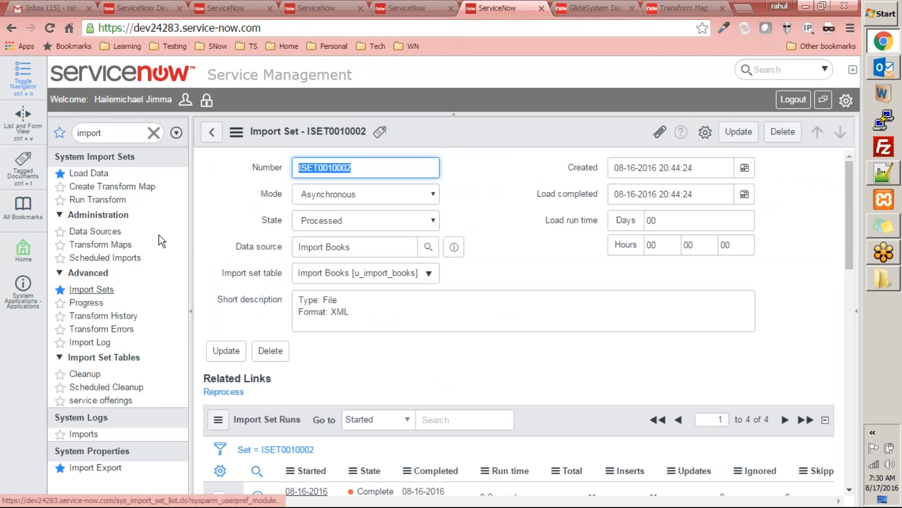
Step: Copy the source field name u_publish_date from the Transform Books field maps and substitute it for u_operating_system on line 3 of the script
left_click(100, 245)
left_click(295, 426)
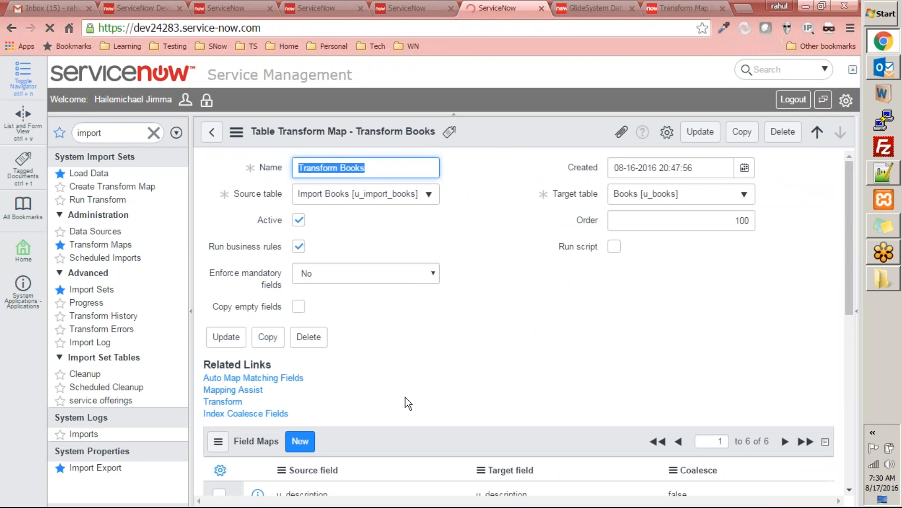
scroll(405, 397, "down", 5)
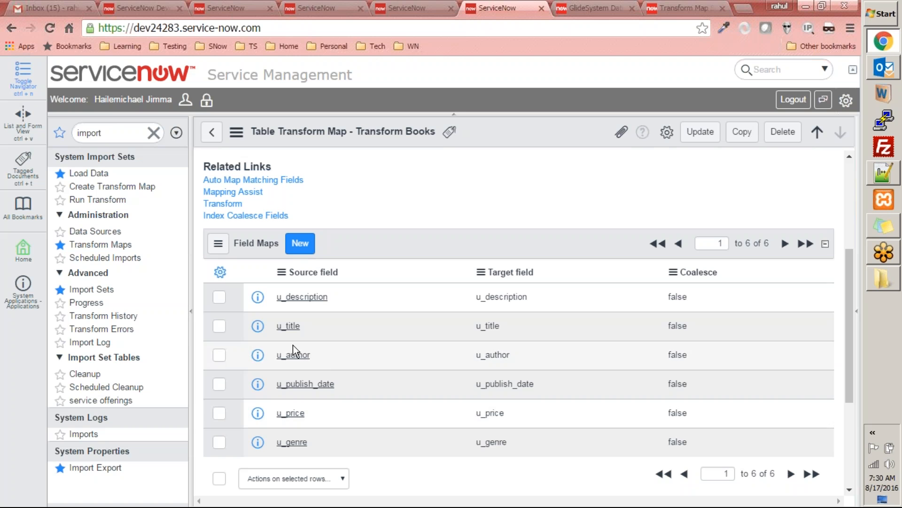
left_click_drag(338, 390, 280, 391)
left_click(346, 395)
left_click(422, 8)
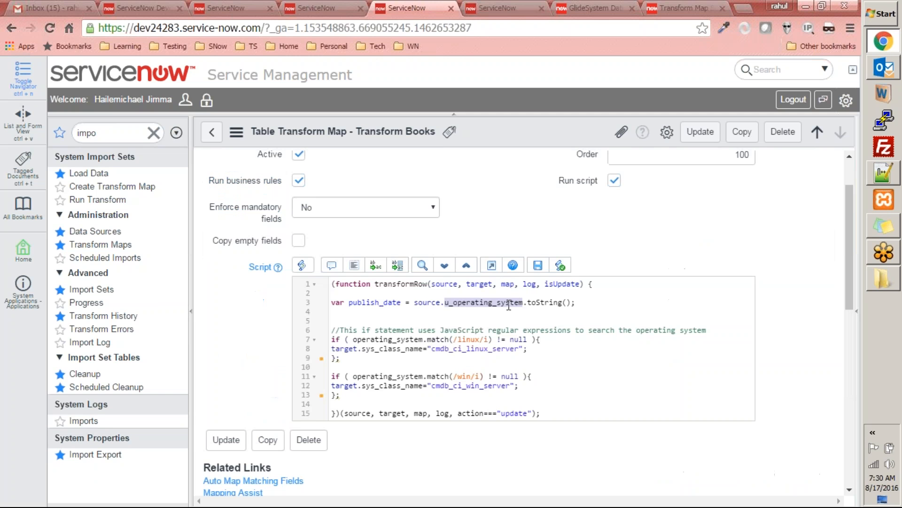
type("u_publish_date")
left_click(504, 321)
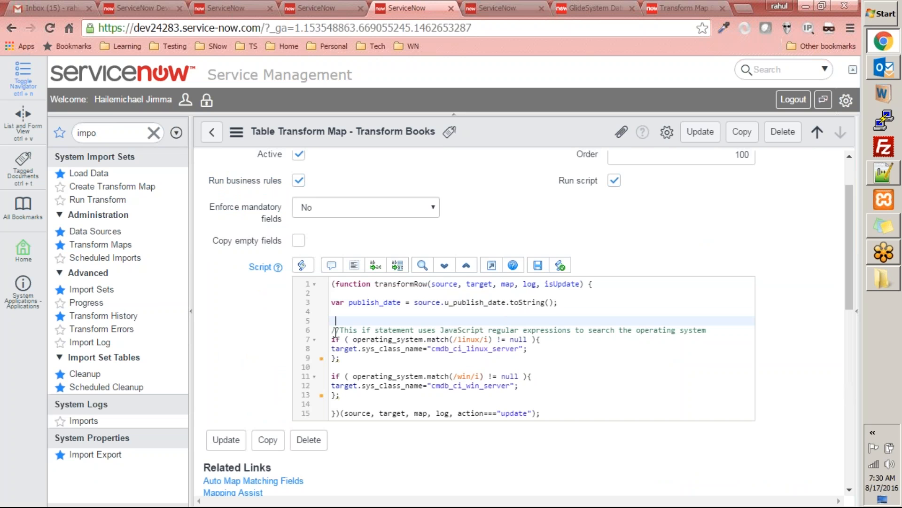
Step: Delete the sample comment and both operating system if blocks from the Transform Books script
left_click(336, 314)
scroll(590, 387, "down", 3)
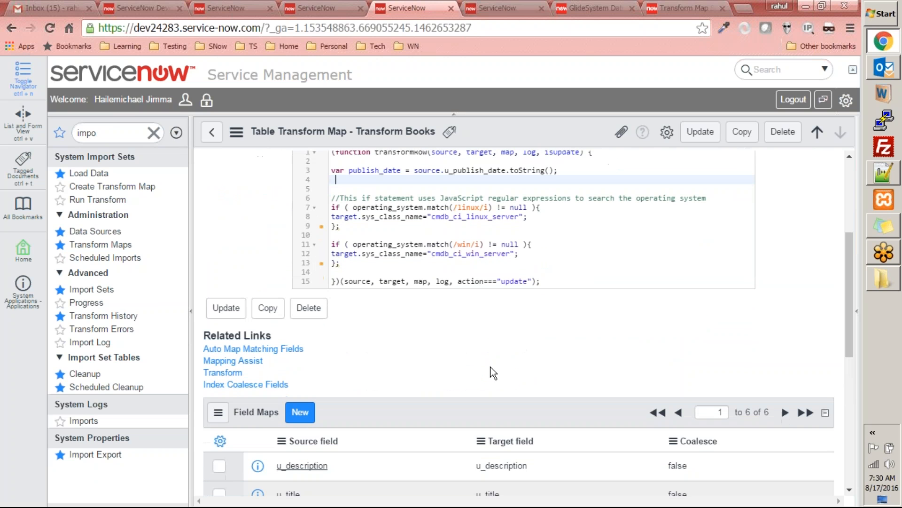
left_click(462, 254)
scroll(332, 266, "up", 1)
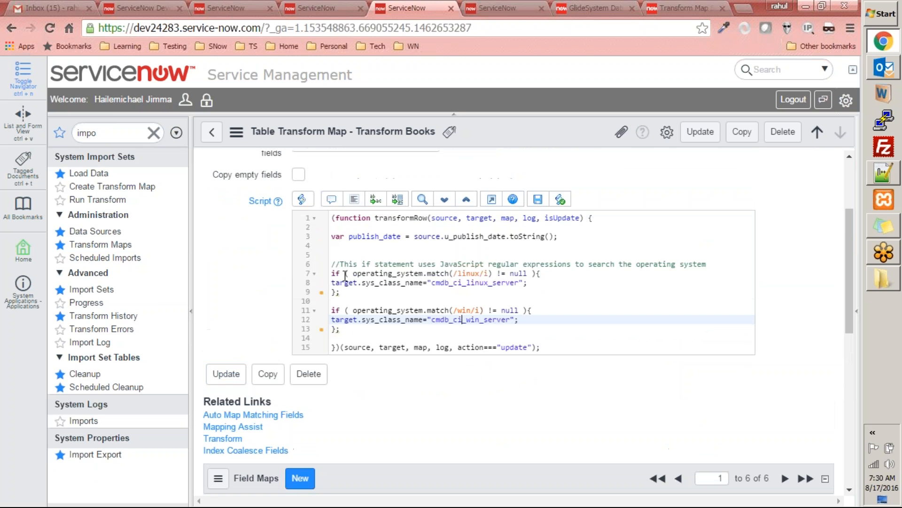
left_click(332, 265)
left_click_drag(348, 288, 358, 329)
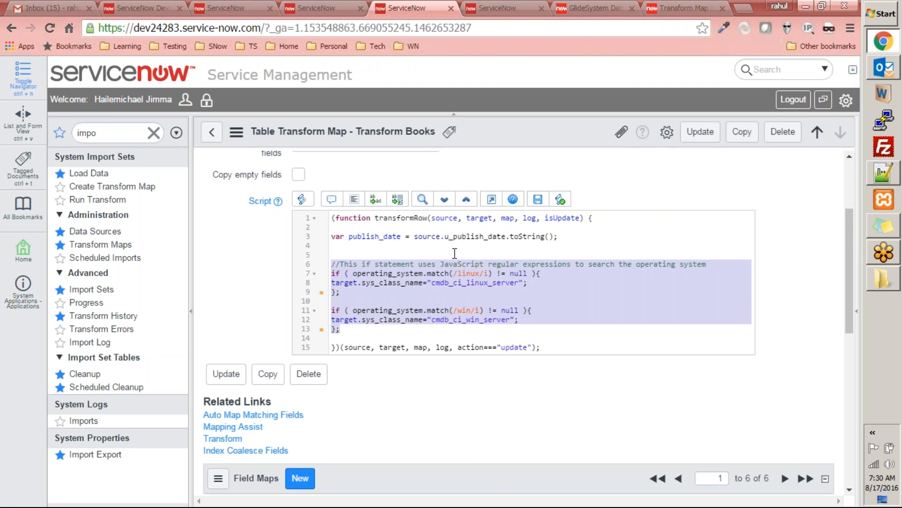
key("BackSpace")
Step: Copy the target field name u_publish_date from the Transform Books field maps and paste it on line 6 of the script
type("target.p")
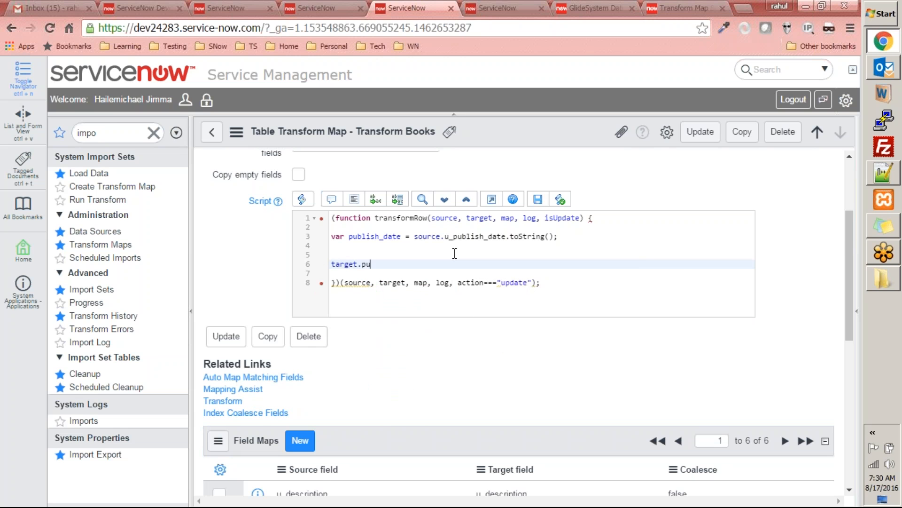
type("u")
key("BackSpace")
key("BackSpace")
left_click(485, 5)
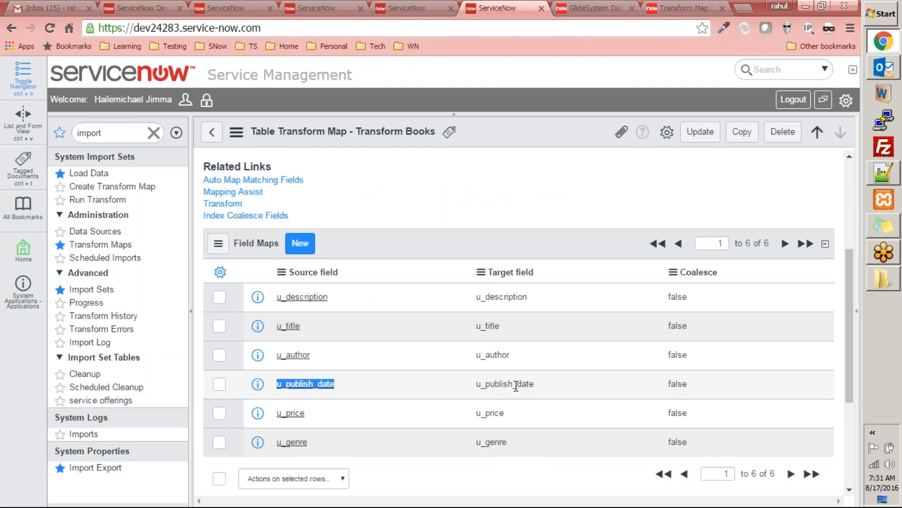
left_click_drag(538, 384, 479, 388)
key("ctrl+c")
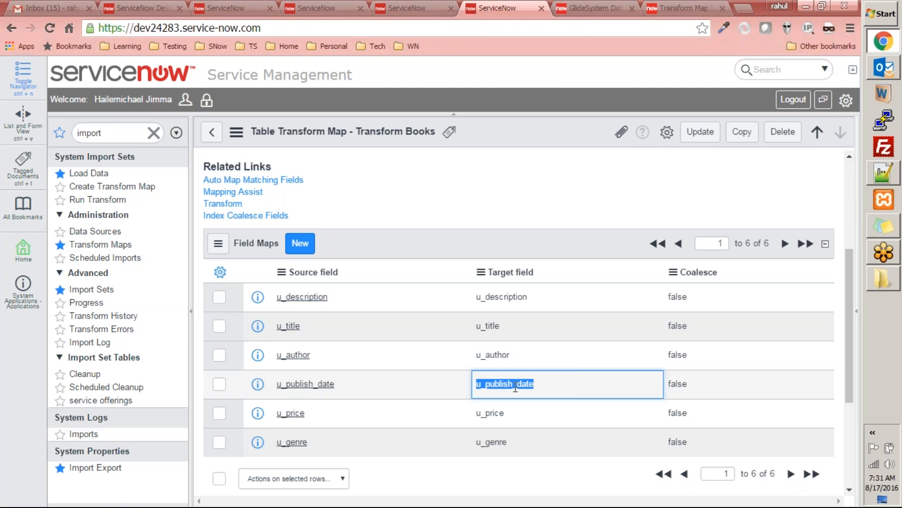
left_click(407, 8)
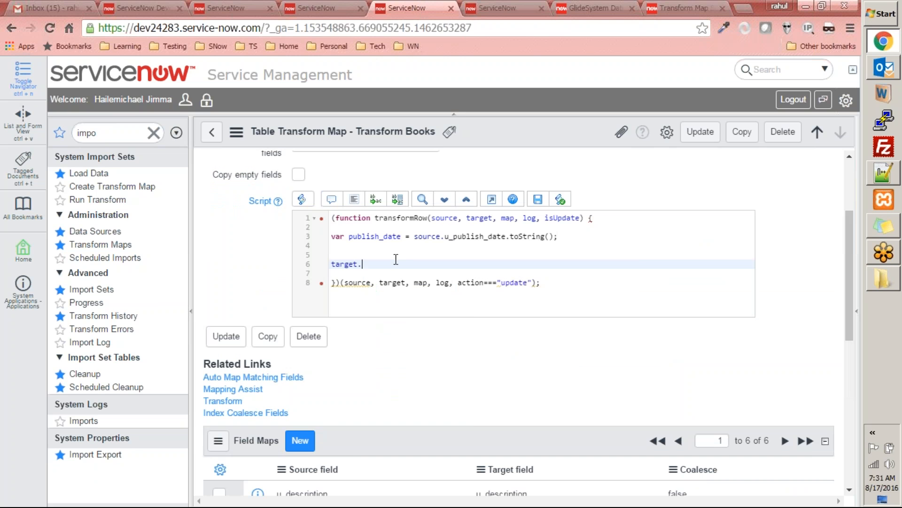
key("BackSpace")
key("BackSpace")
key("BackSpace")
key("BackSpace")
key("BackSpace")
key("BackSpace")
key("BackSpace")
key("BackSpace")
key("BackSpace")
type("//This if statement uses JavaScript regular expressions to search the operating system if ( operating_system.match(/linux/i) != null ){ target.sys_class_name=\"cmdb_ci_linux_server\"; };  if ( operating_system.match(/win/i) != null ){ target.sys_class_name=\"cmdb_ci_win_server\"; };")
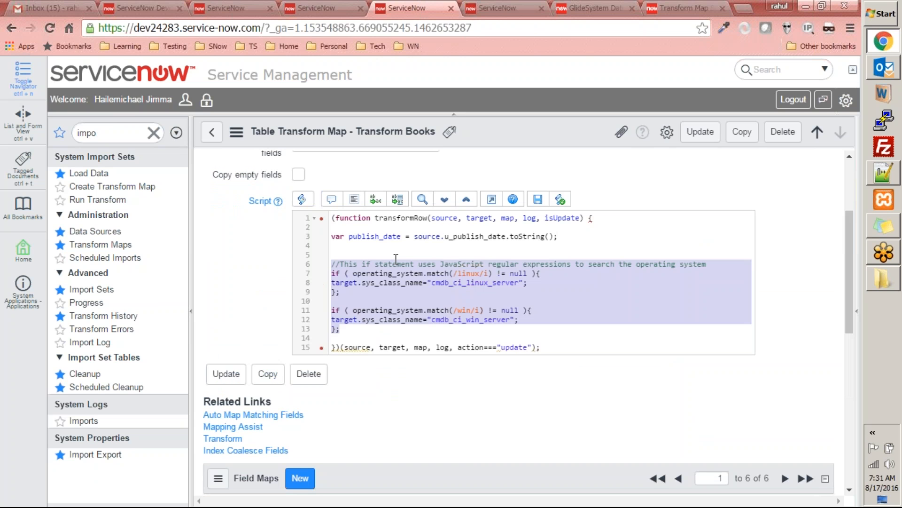
key("ctrl+v")
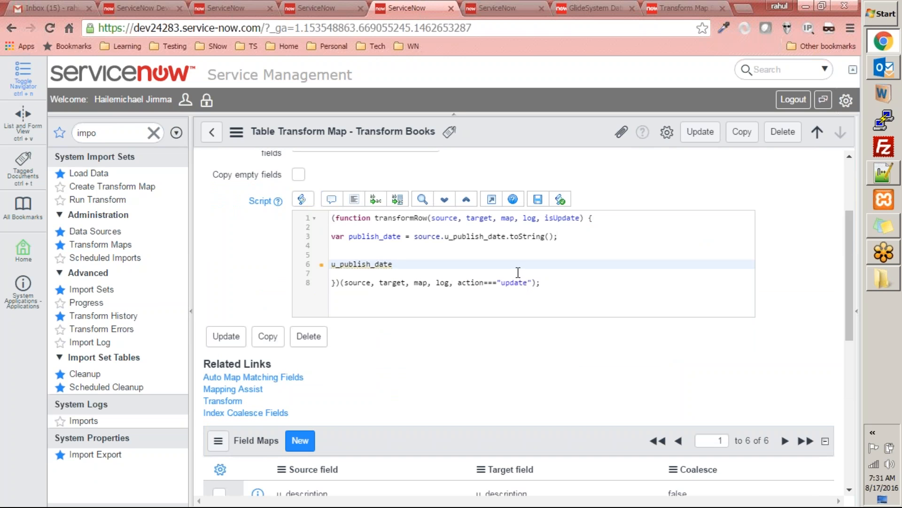
Step: Turn the field name on line 6 into the start of an assignment reading target.u_publish_date =
type("target.")
key("BackSpace")
type(".")
key("shift+End")
key("End")
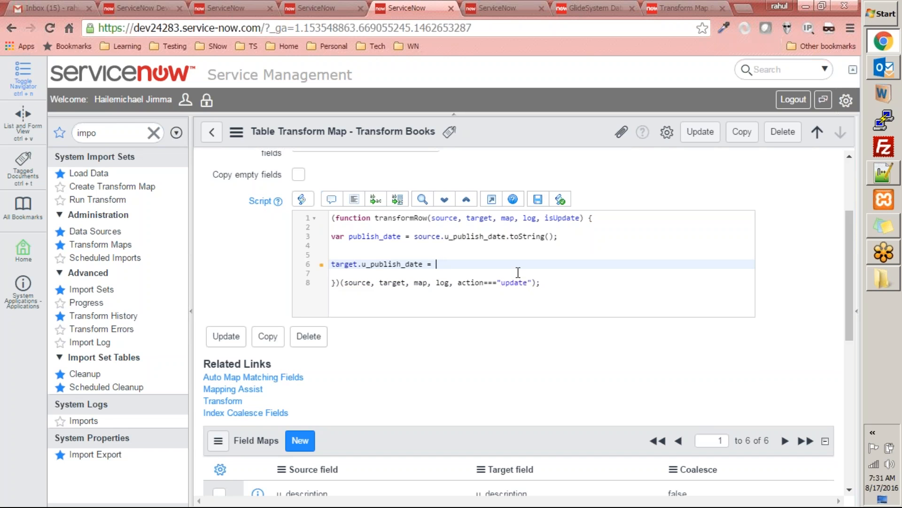
left_click(507, 7)
scroll(360, 291, "up", 5)
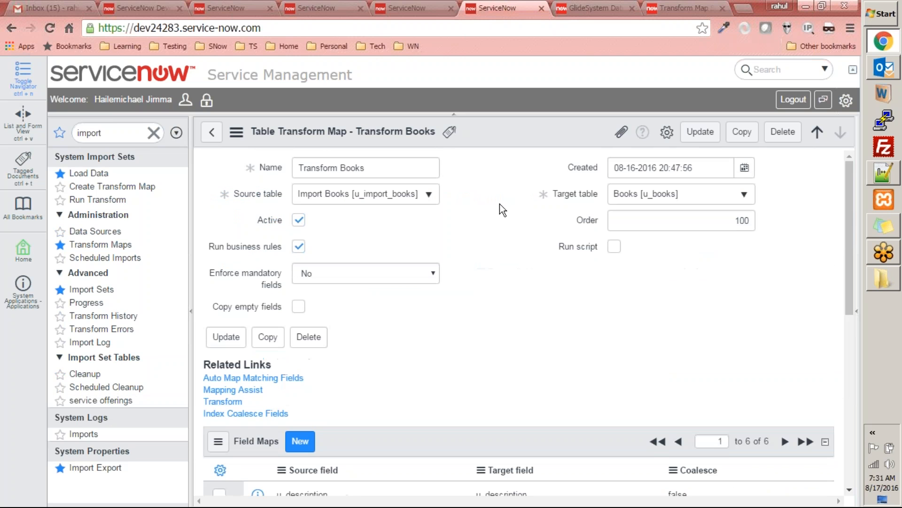
left_click_drag(693, 165, 339, 158)
key("ctrl+c")
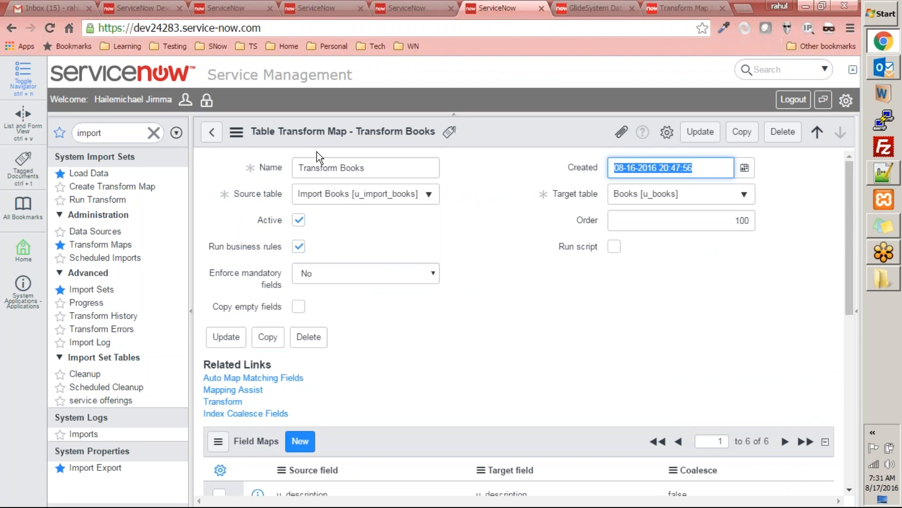
left_click(392, 7)
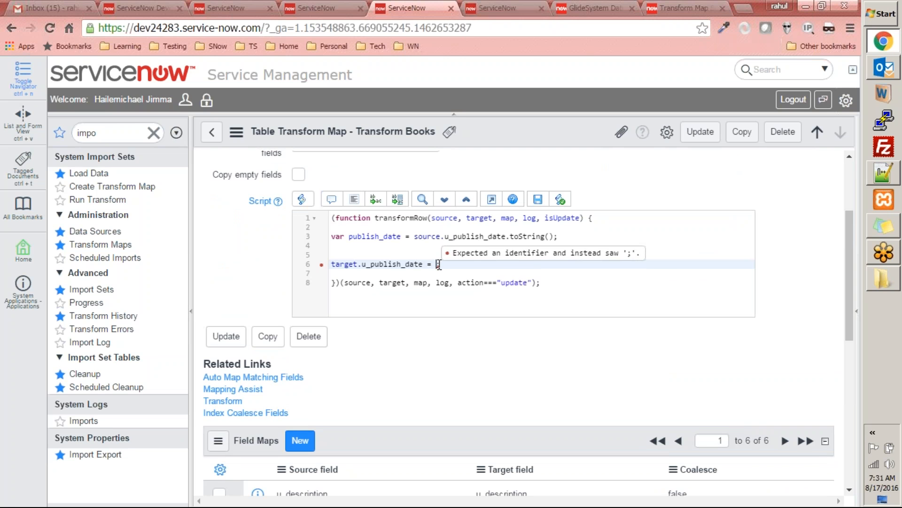
key("ctrl+v")
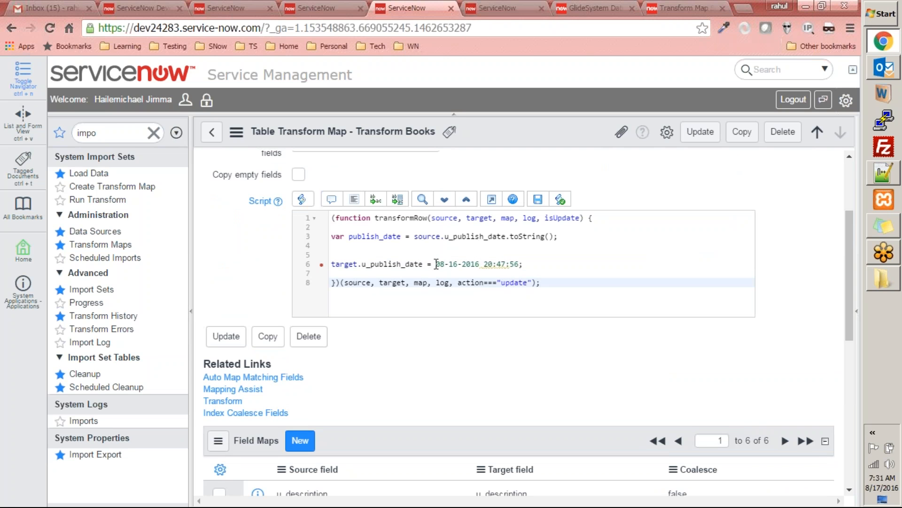
type("\"")
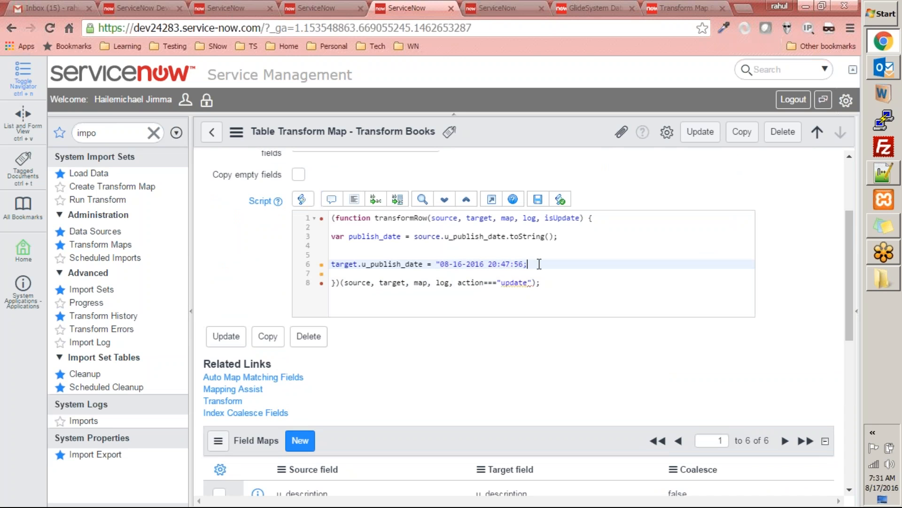
left_click(587, 288)
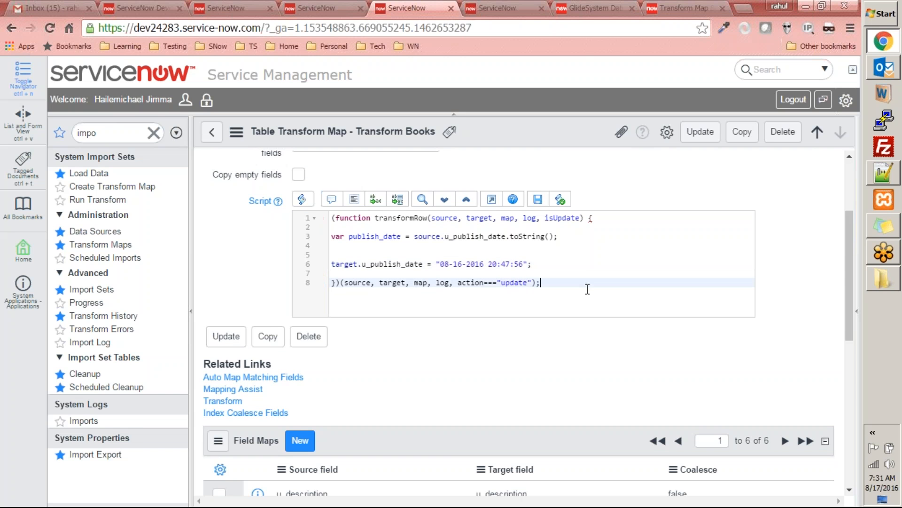
Step: Save the Transform Books map with its edited script and reopen the record
scroll(651, 271, "up", 3)
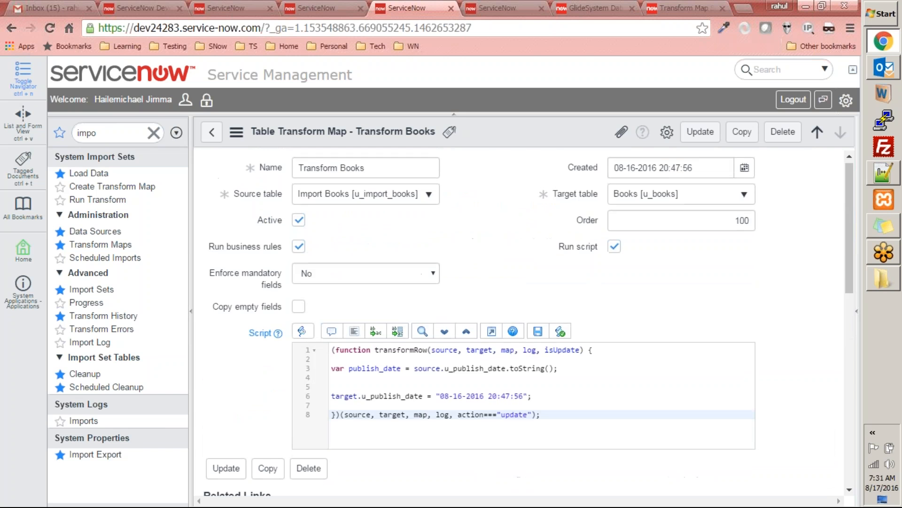
left_click(708, 137)
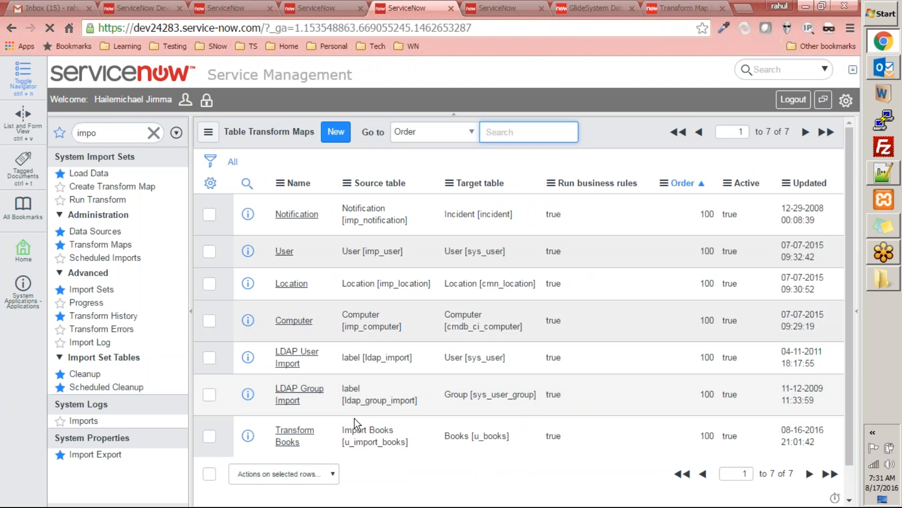
left_click(307, 427)
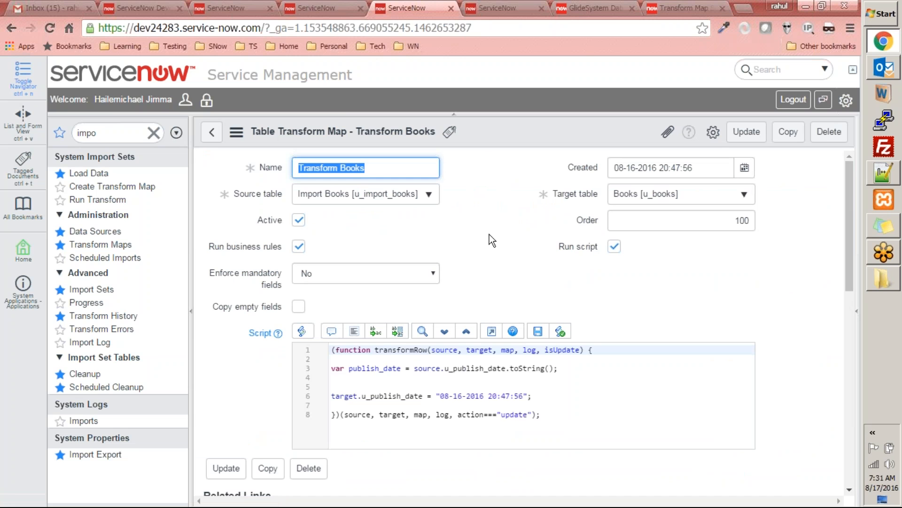
Step: Check the Transform Books script for syntax errors
scroll(492, 254, "down", 5)
scroll(470, 287, "up", 3)
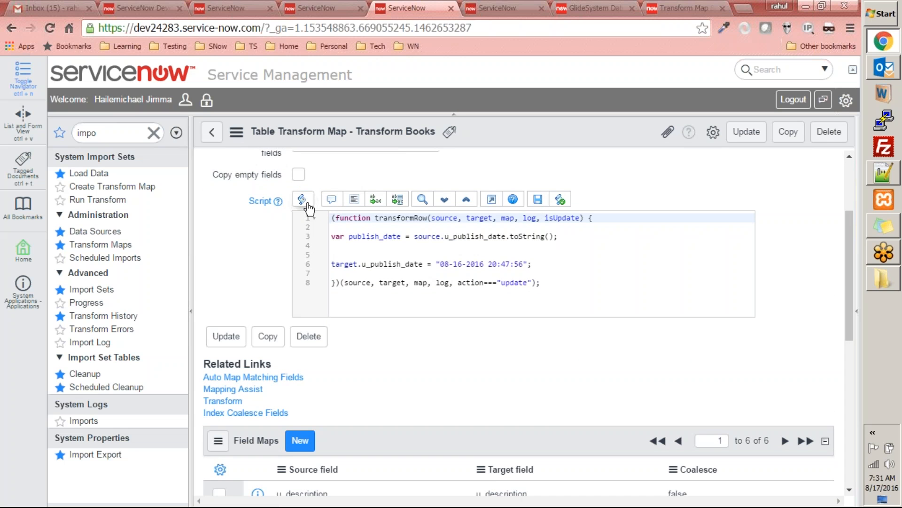
left_click(560, 202)
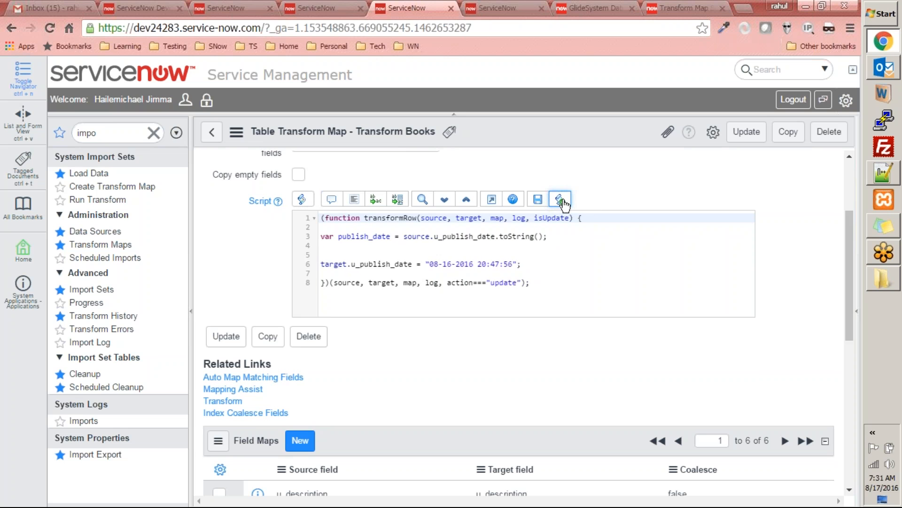
left_click(563, 203)
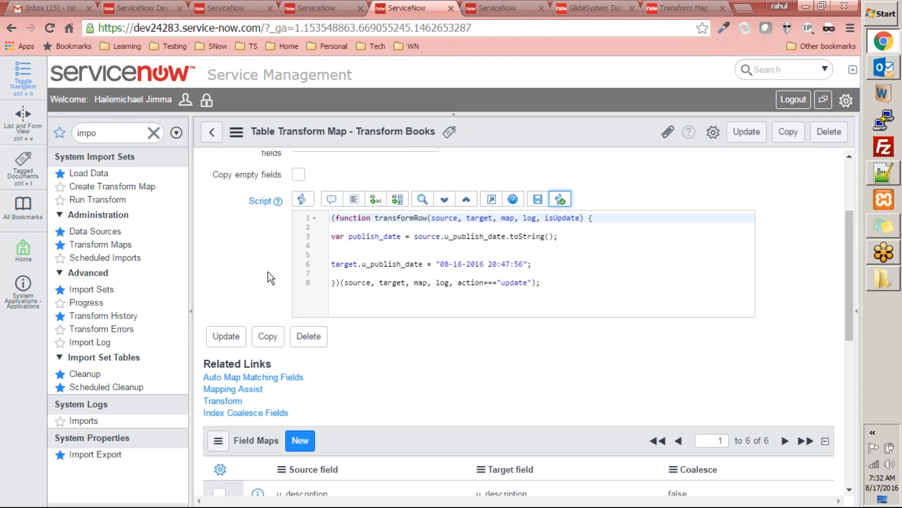
Step: Set the state of the Import Books import set ISET0010002 to Loaded and update the record
left_click(234, 402)
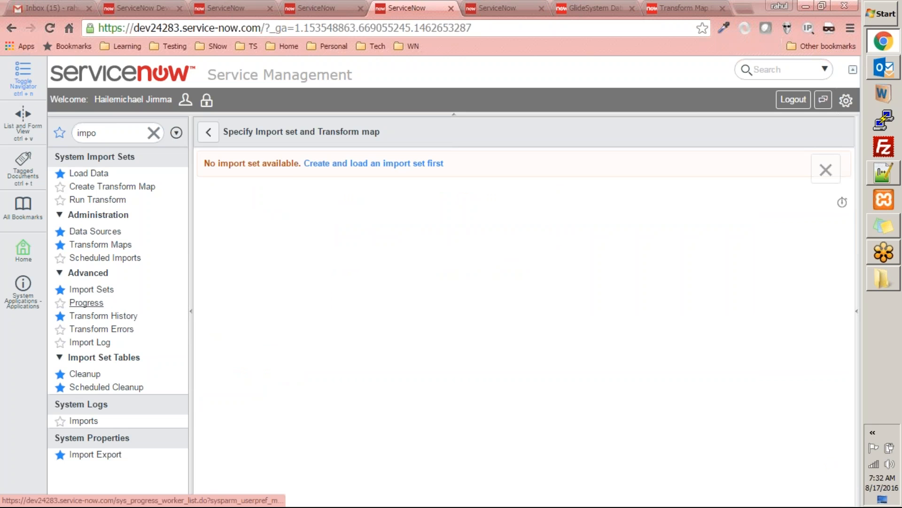
left_click(94, 289)
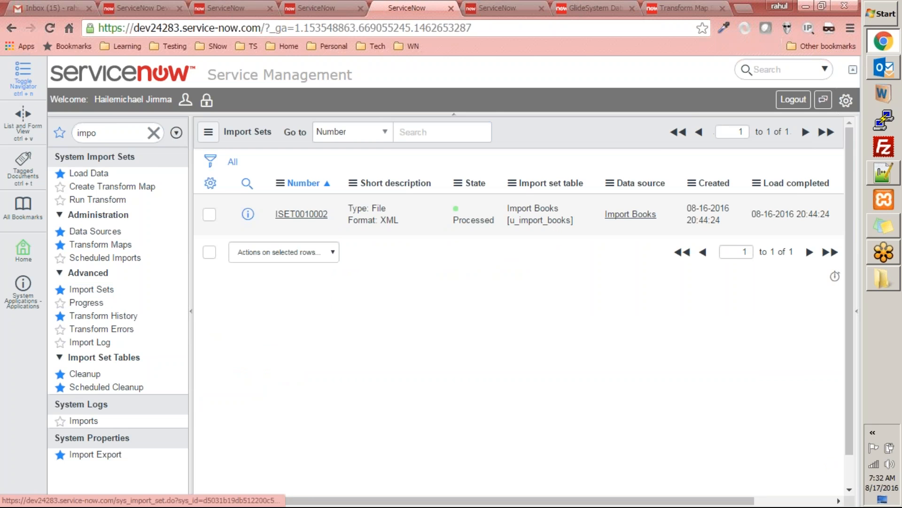
left_click(310, 213)
left_click(350, 224)
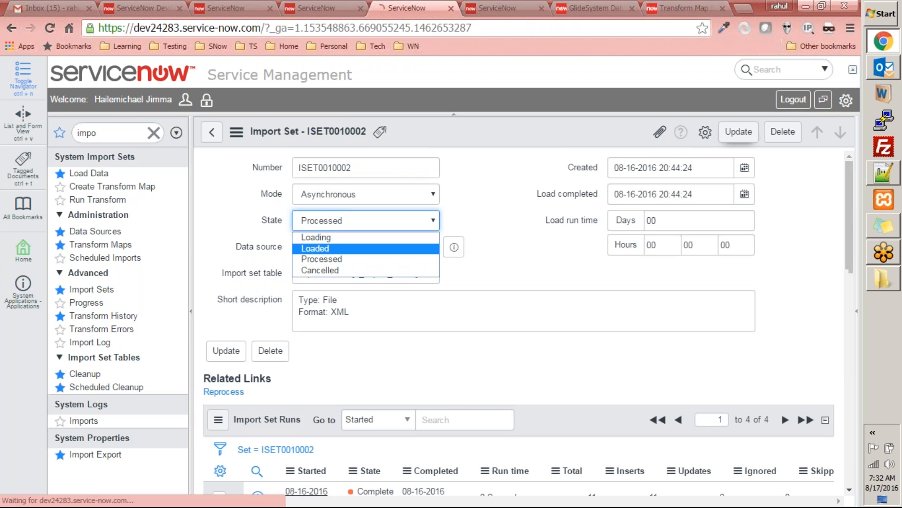
key("Return")
left_click(741, 132)
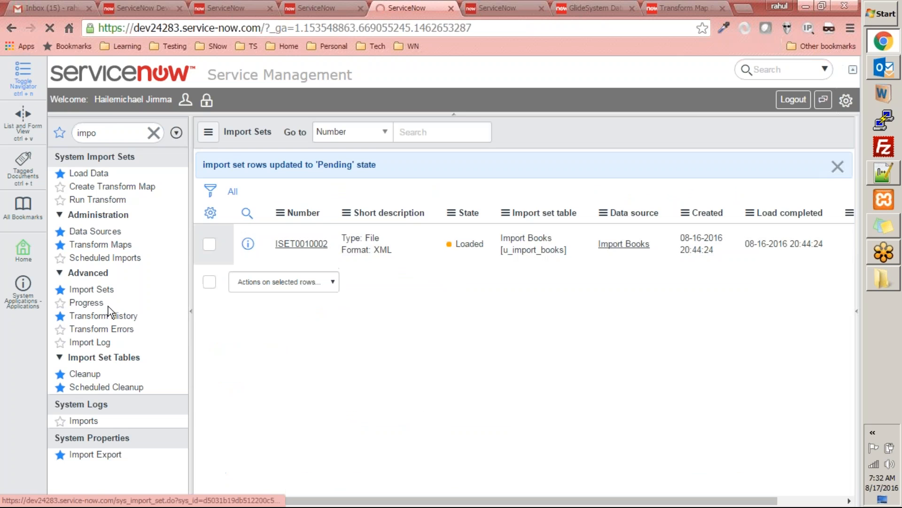
Step: Reopen the Transform Books map and run its transform on import set ISET0010002
left_click(108, 245)
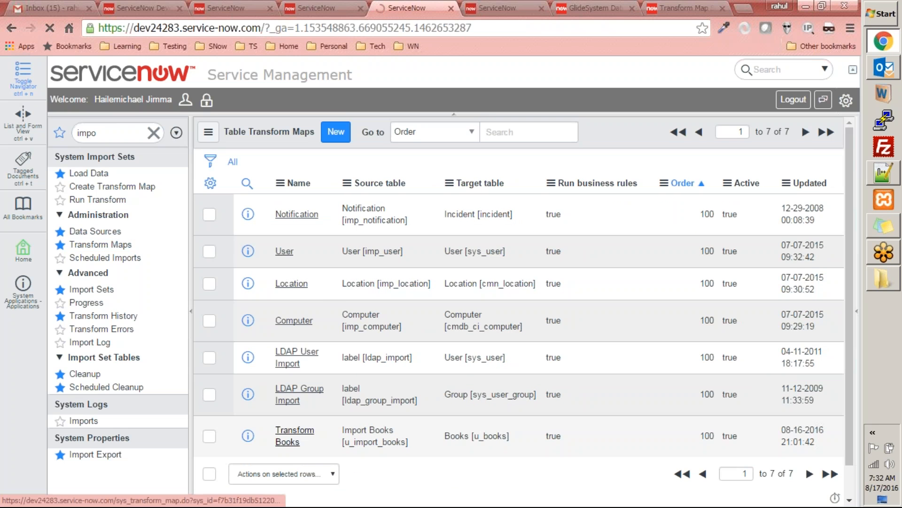
left_click(303, 430)
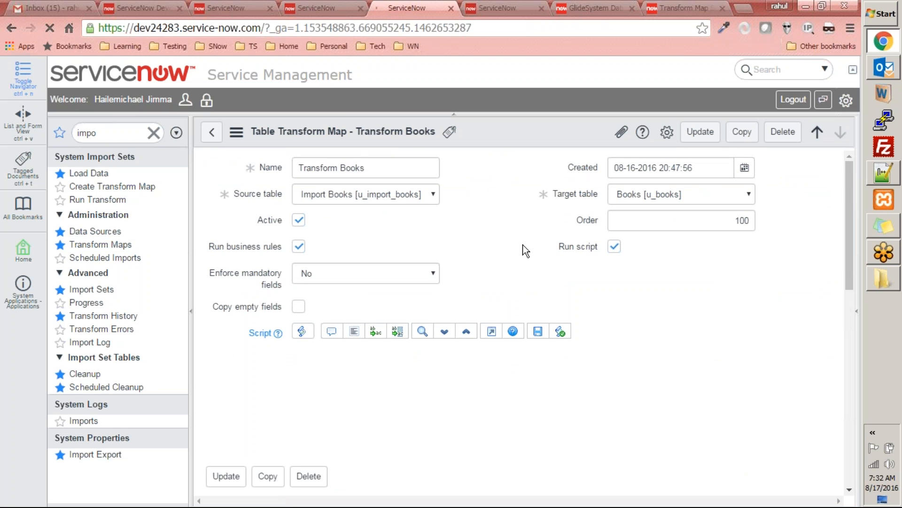
scroll(458, 305, "down", 5)
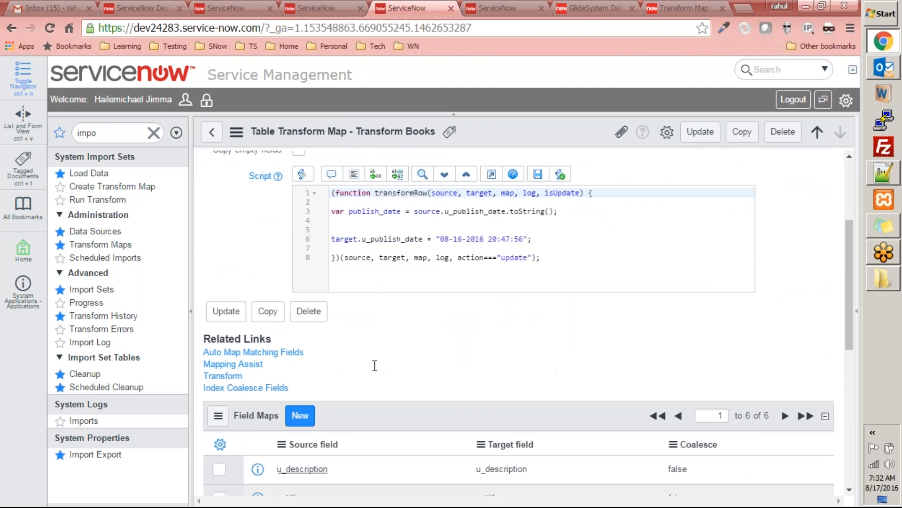
left_click(232, 270)
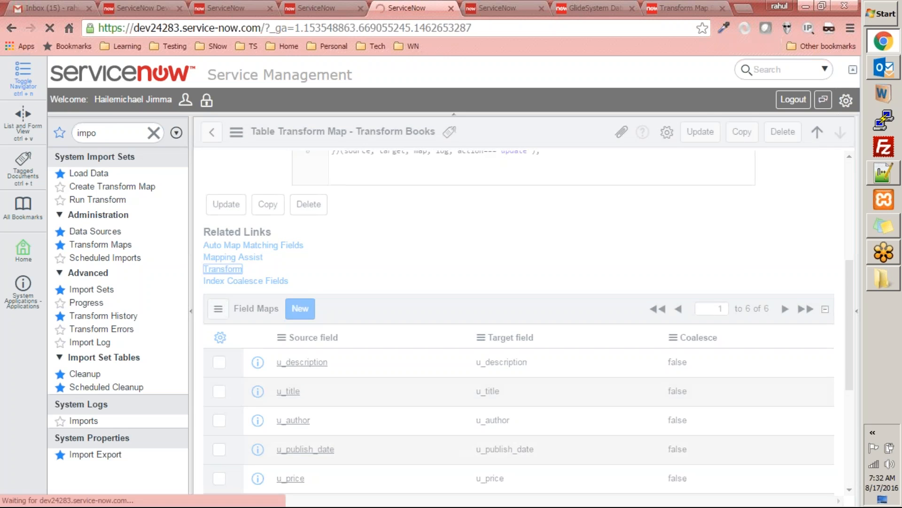
left_click(520, 10)
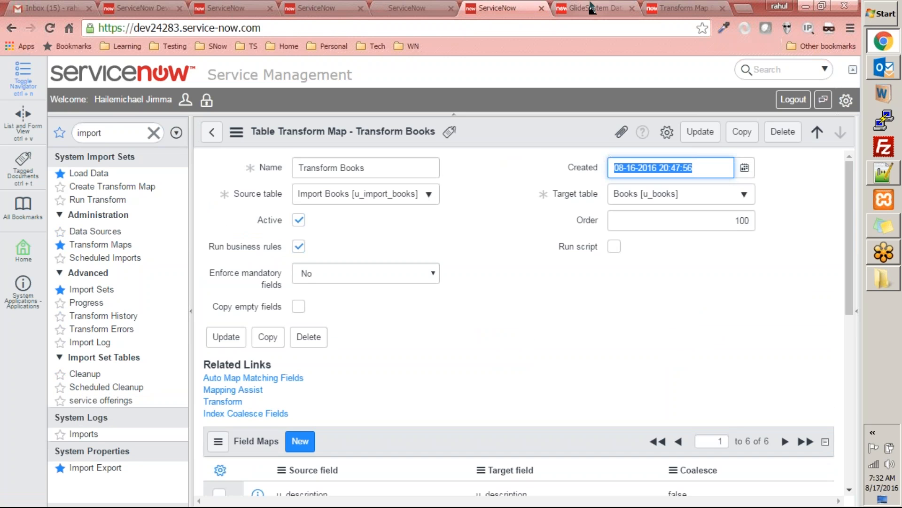
left_click(407, 7)
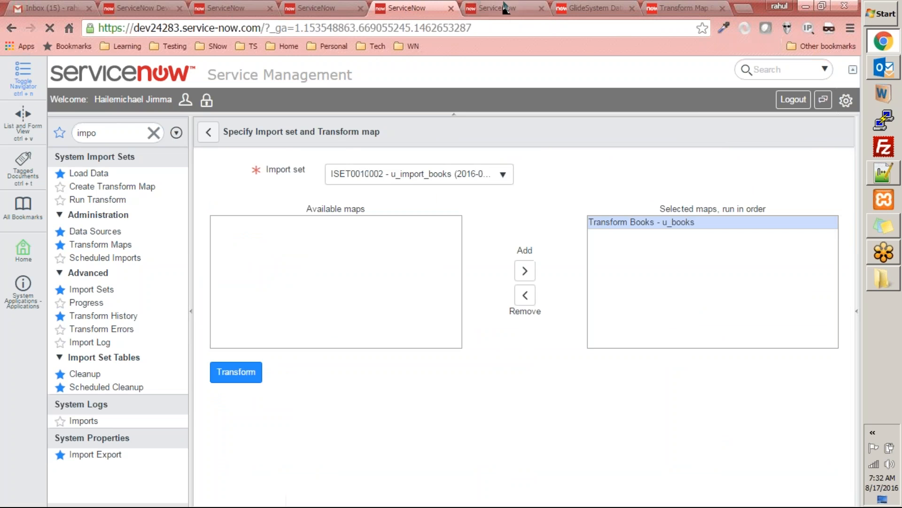
left_click(243, 373)
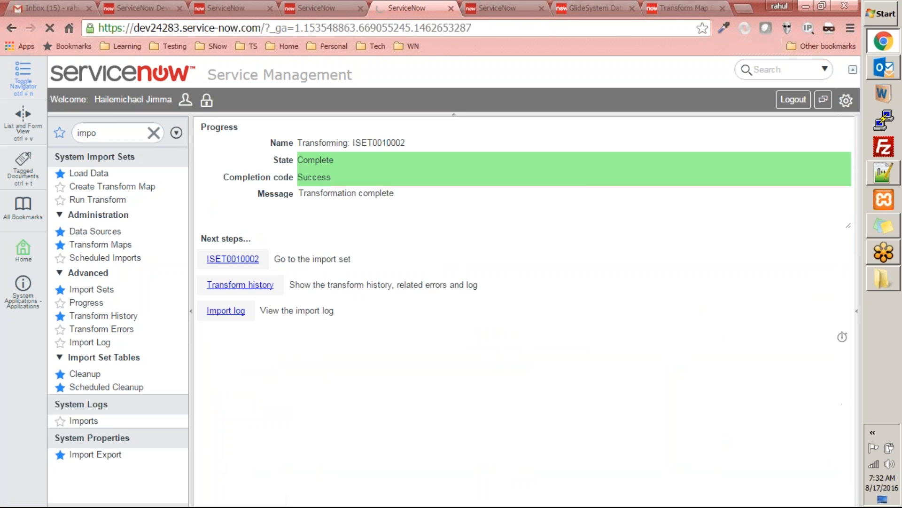
Step: Open the Books table list with u_books.list in the other Transform Books tab and examine the Publish Date values of the records
left_click(507, 8)
left_click(407, 8)
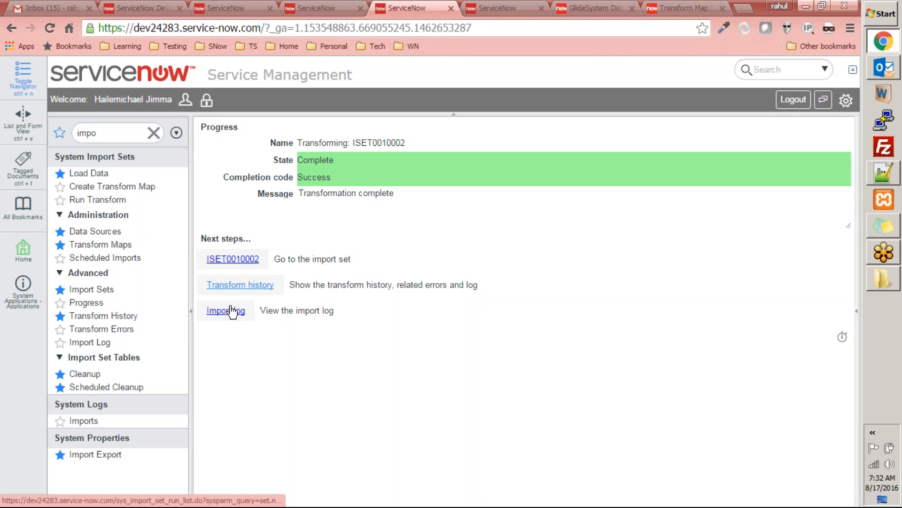
left_click(499, 8)
double_click(99, 132)
type("u_books.l")
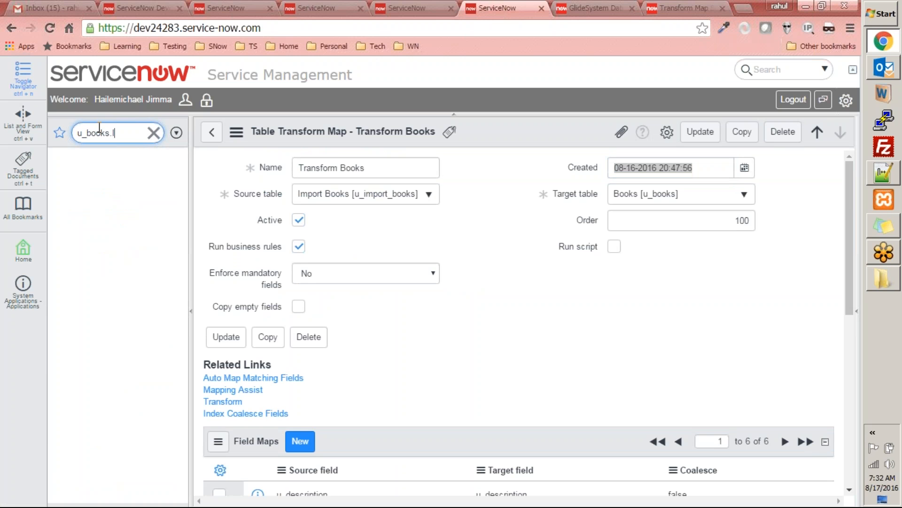
type("ist")
key("Return")
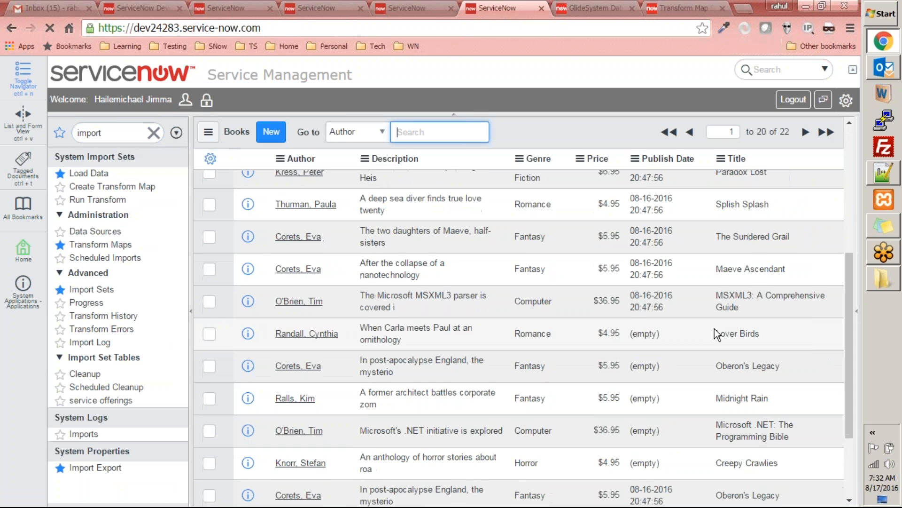
scroll(659, 375, "down", 3)
scroll(663, 378, "up", 3)
scroll(670, 391, "down", 7)
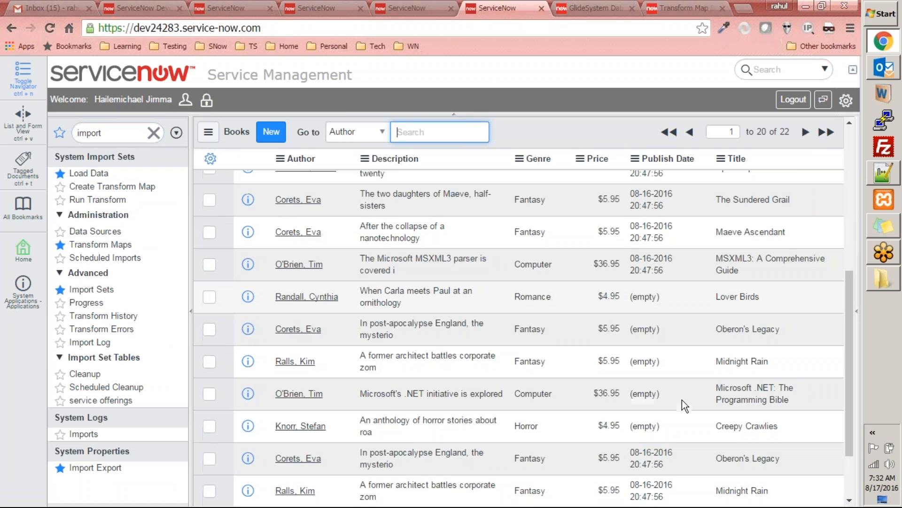
scroll(680, 399, "up", 7)
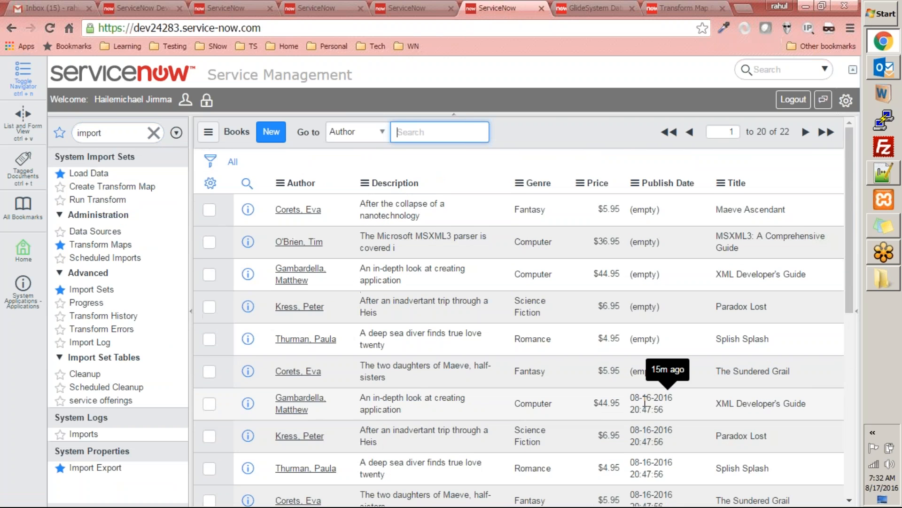
Step: Examine the Publish Date values and the record count in the Books list
scroll(678, 393, "down", 3)
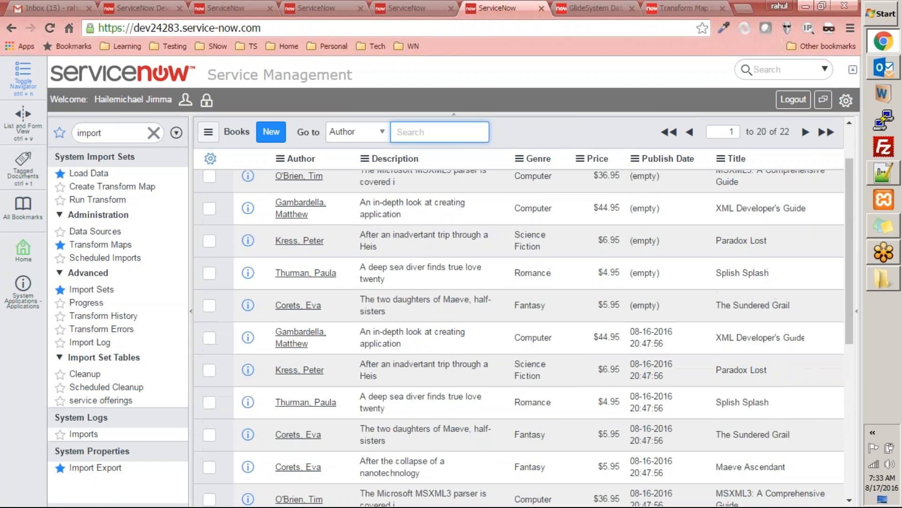
scroll(677, 390, "up", 3)
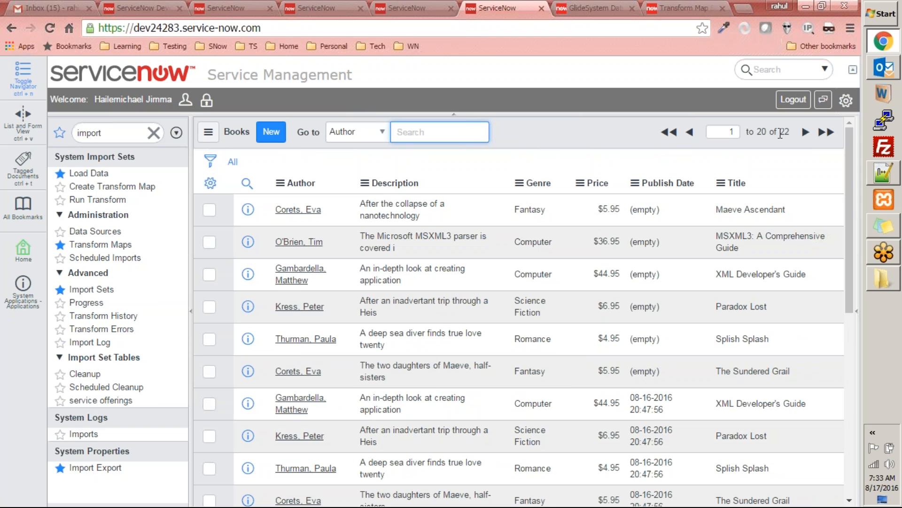
left_click_drag(790, 132, 755, 133)
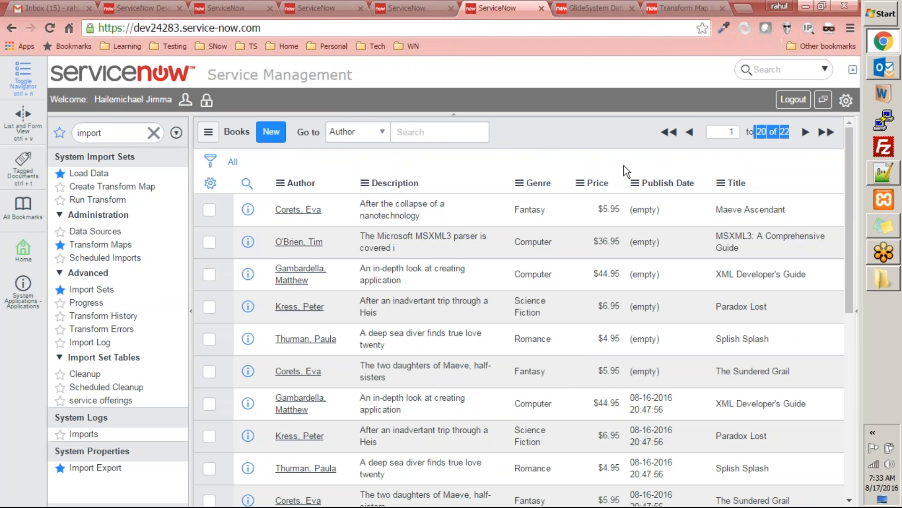
Step: Find Tables & Columns by filtering the navigator for "tables" and select the Books [u_books] table there
double_click(112, 131)
type("t")
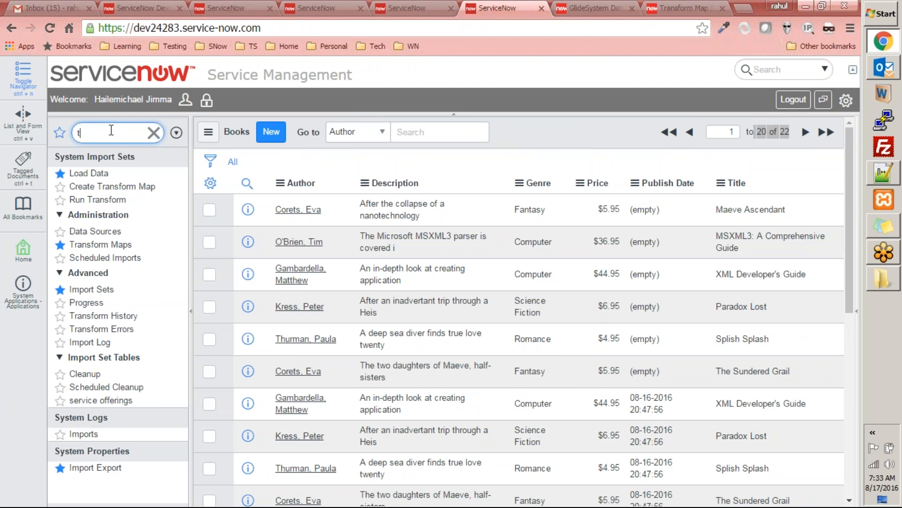
type("able")
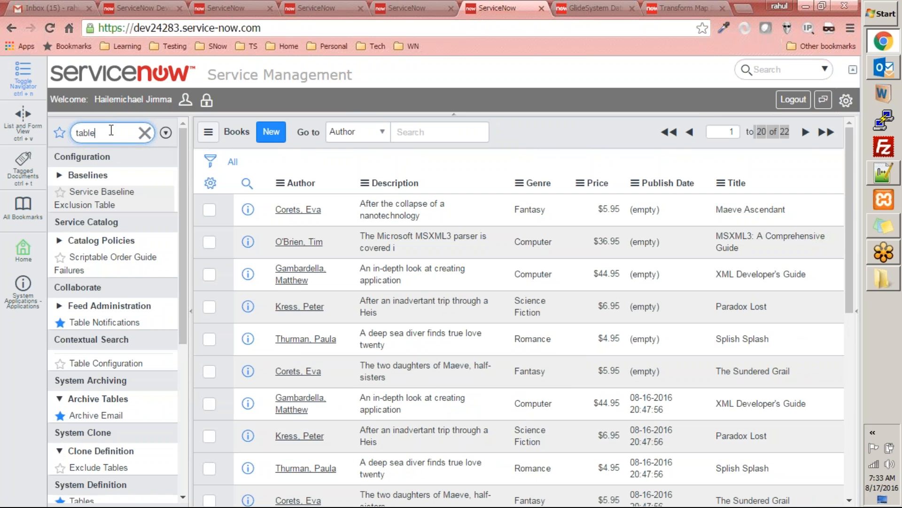
type("s")
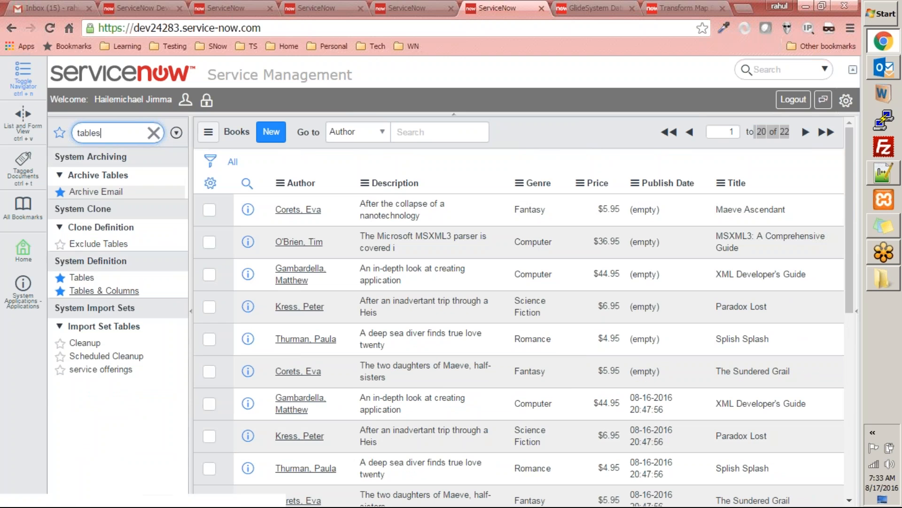
left_click(105, 290)
left_click(364, 288)
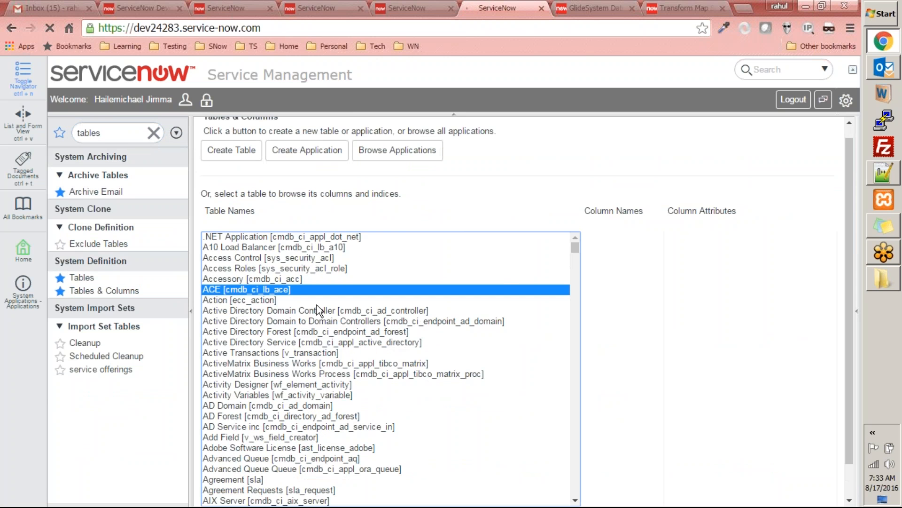
type("books")
scroll(530, 346, "down", 3)
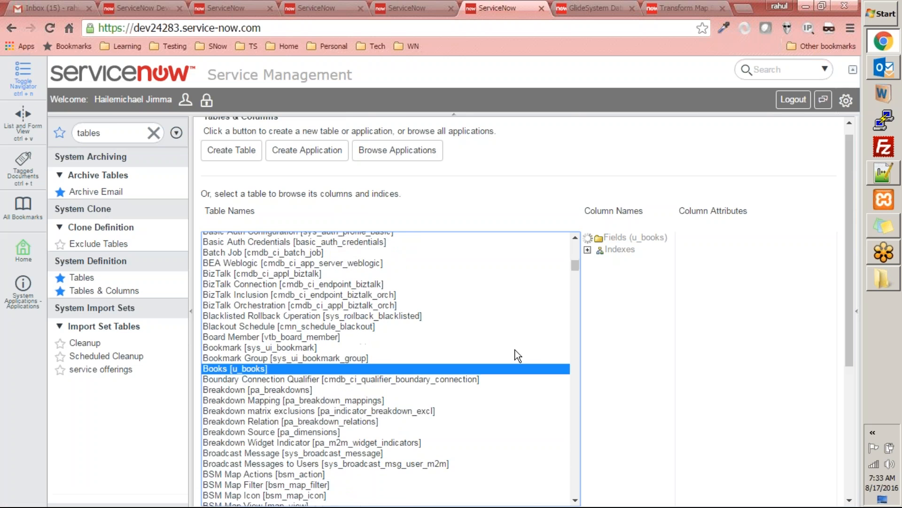
Step: Delete all records from the Books [u_books] table, entering "delete" as the confirmation
left_click_drag(848, 179, 850, 308)
left_click(368, 313)
type("dele")
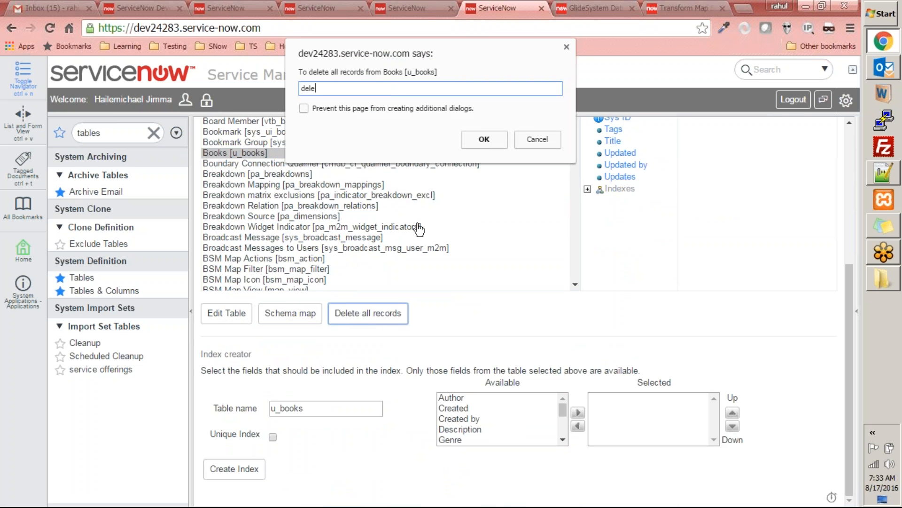
type("te")
left_click(484, 139)
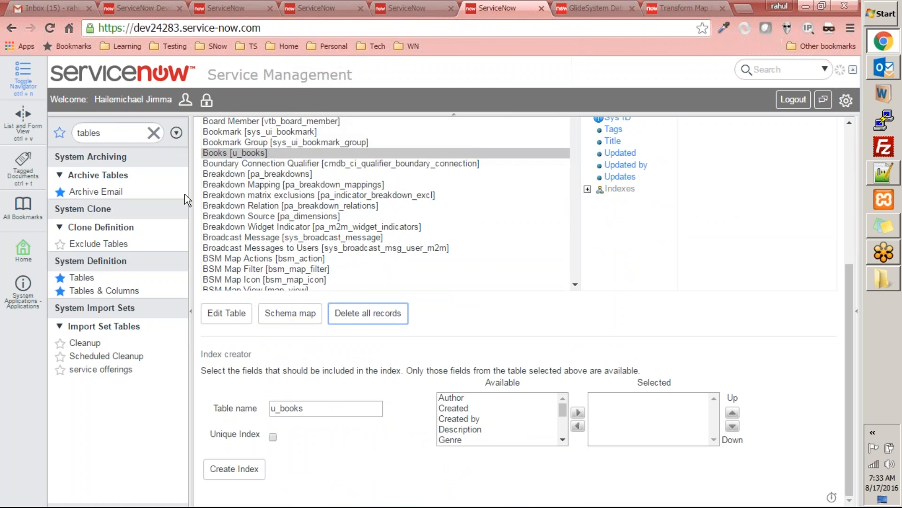
key("Return")
Step: Open the Books list with u_books.list to check the table's records
double_click(121, 133)
type("u_books.li")
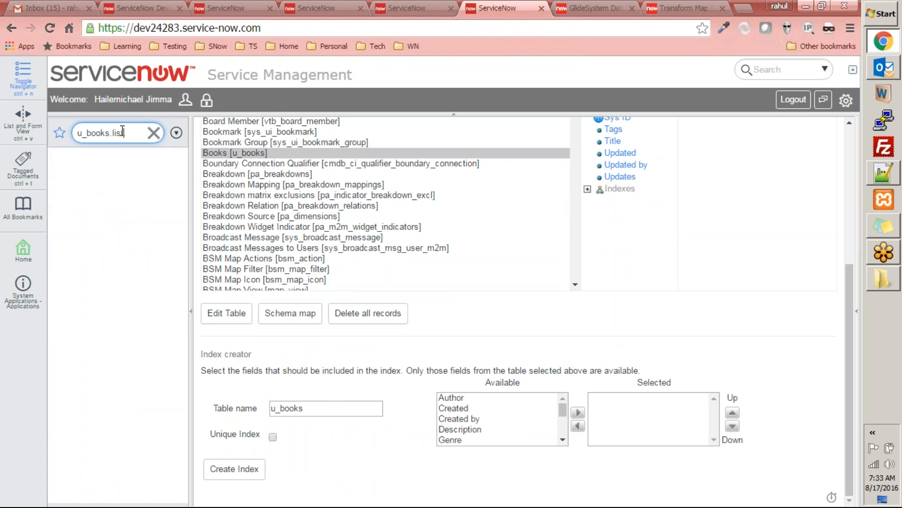
key("Return")
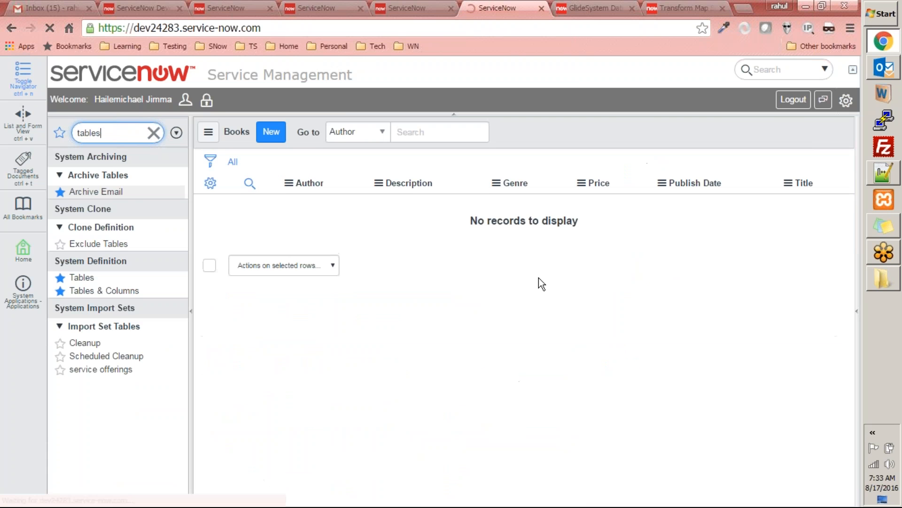
Step: Open import set ISET0010002 from the transform progress page, set its state to Loaded and update the record
left_click(407, 8)
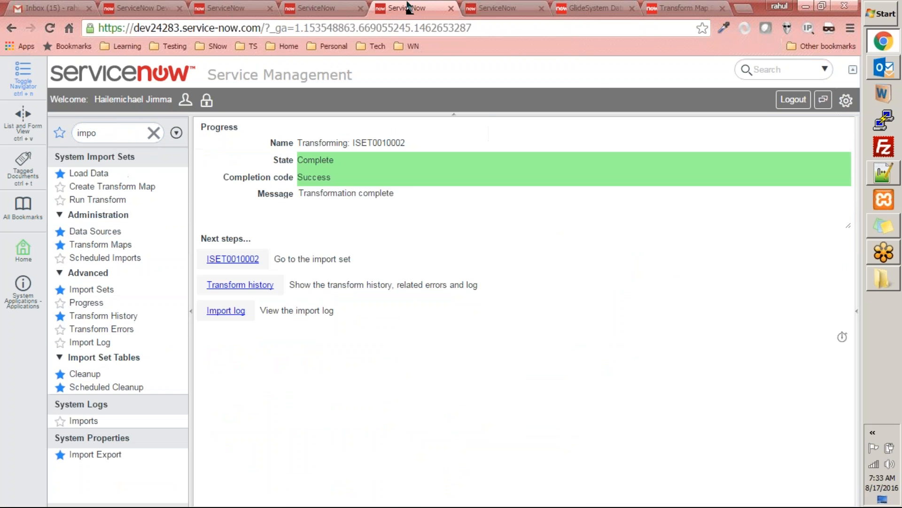
left_click(233, 259)
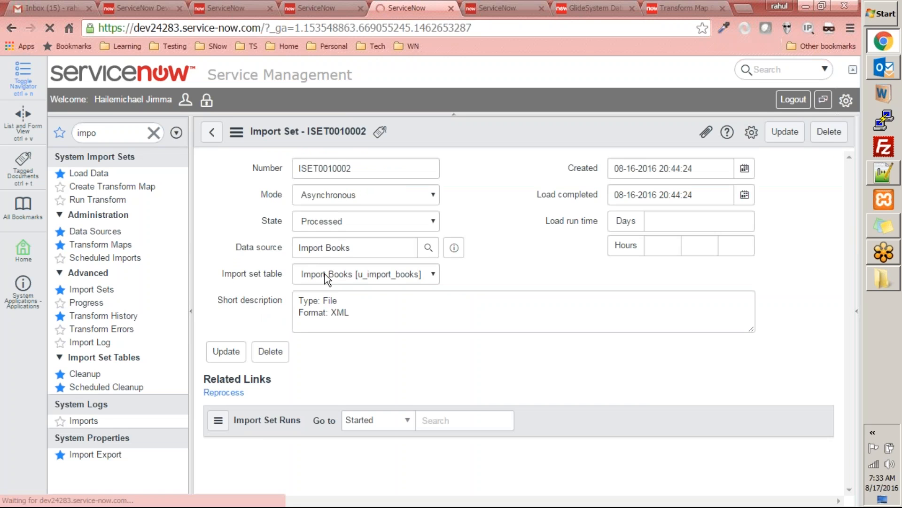
left_click(358, 222)
left_click(317, 246)
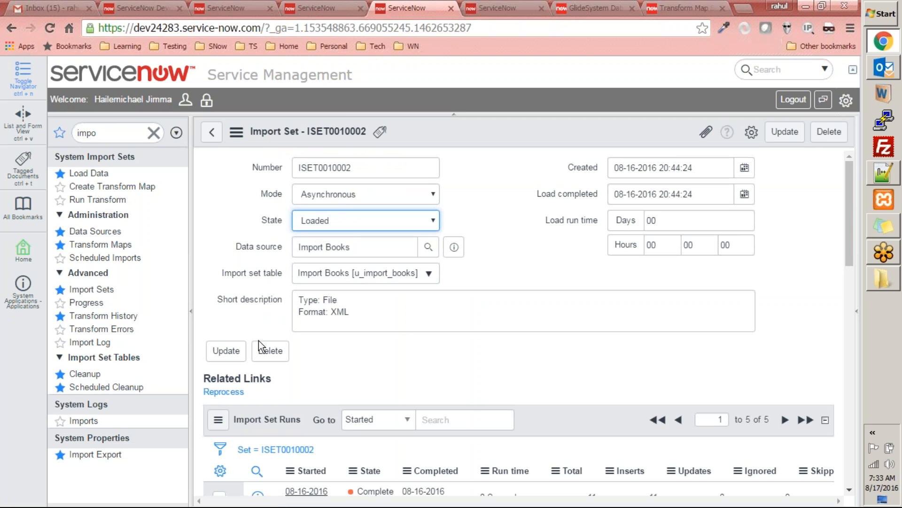
left_click(235, 351)
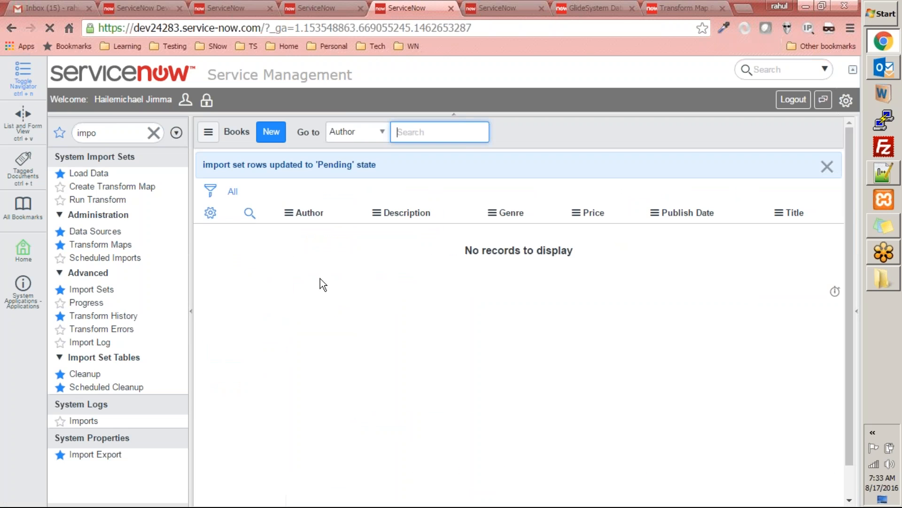
Step: Reopen the Transform Books map and remove the "var publish_date = source.u_publish_date.toString();" line from its script
left_click(113, 246)
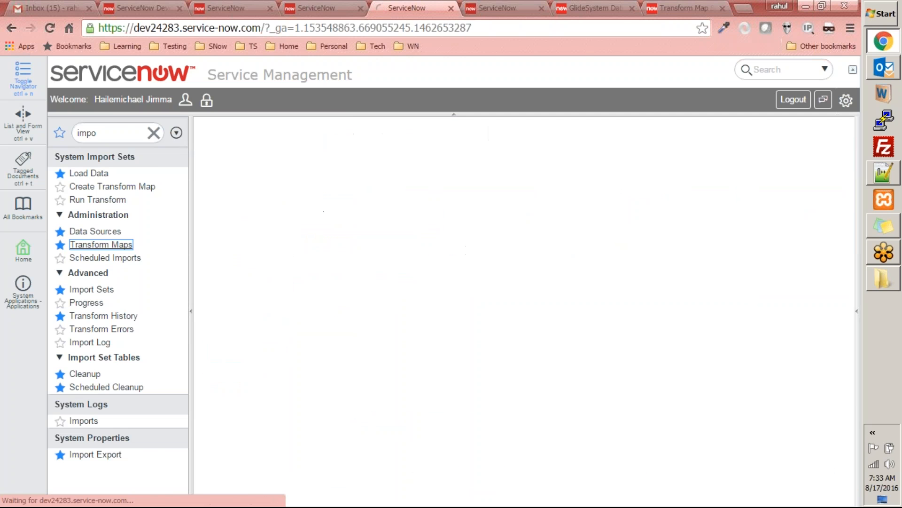
left_click(295, 430)
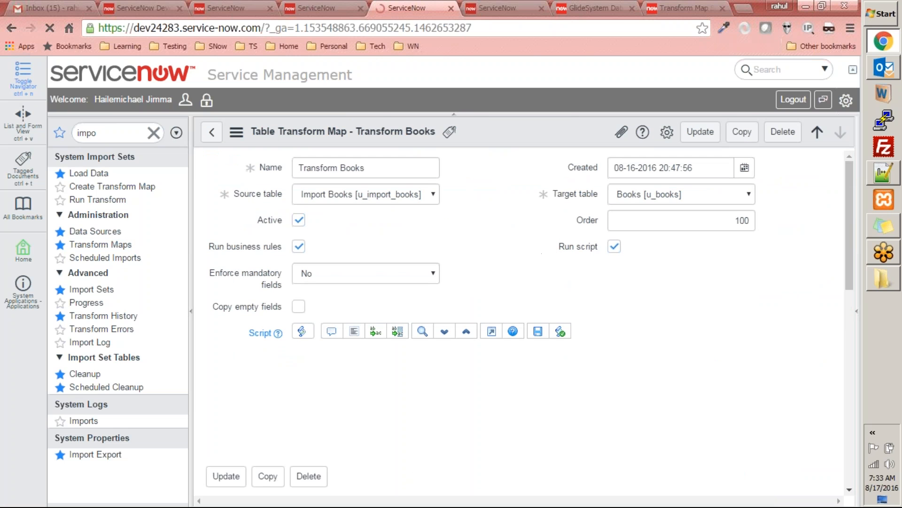
scroll(455, 272, "down", 3)
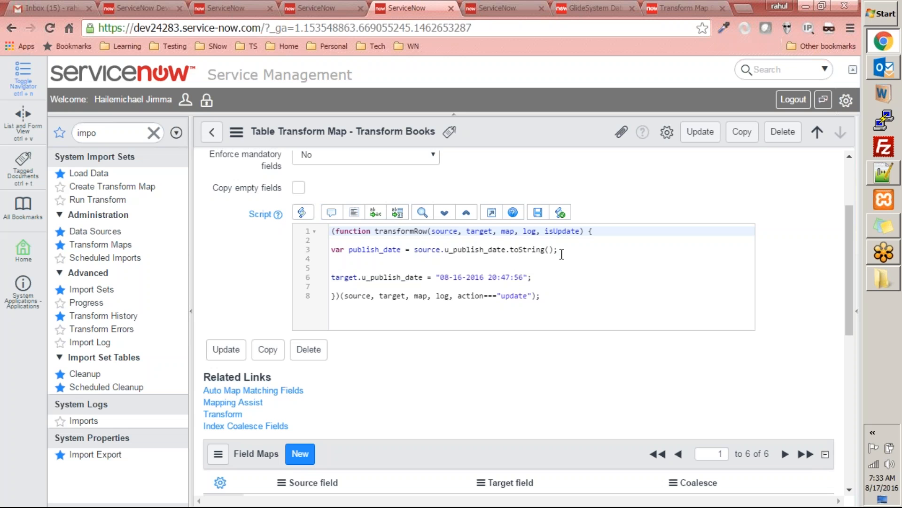
left_click_drag(343, 256, 278, 243)
key("Delete")
key("Delete")
left_click(625, 277)
Step: Compare the u_publish_date field mapping with the fixed date assigned to target.u_publish_date in the script
scroll(308, 292, "down", 7)
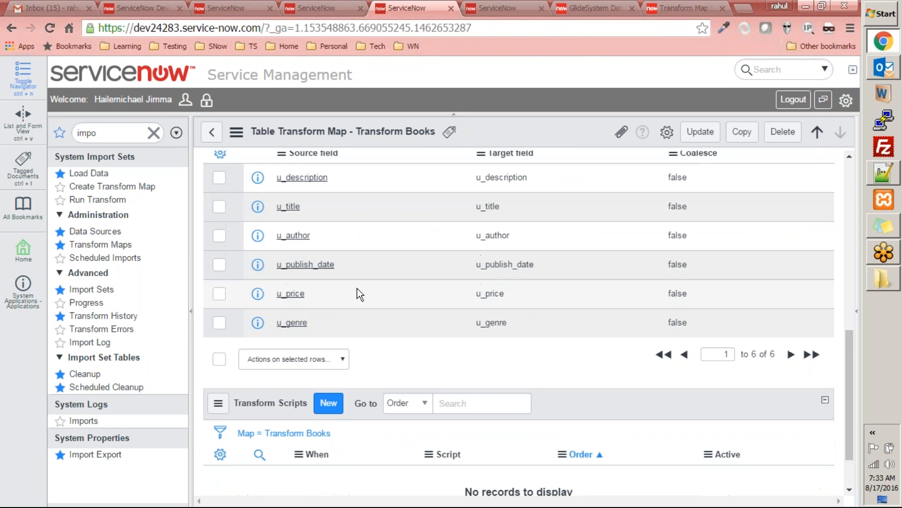
double_click(477, 262)
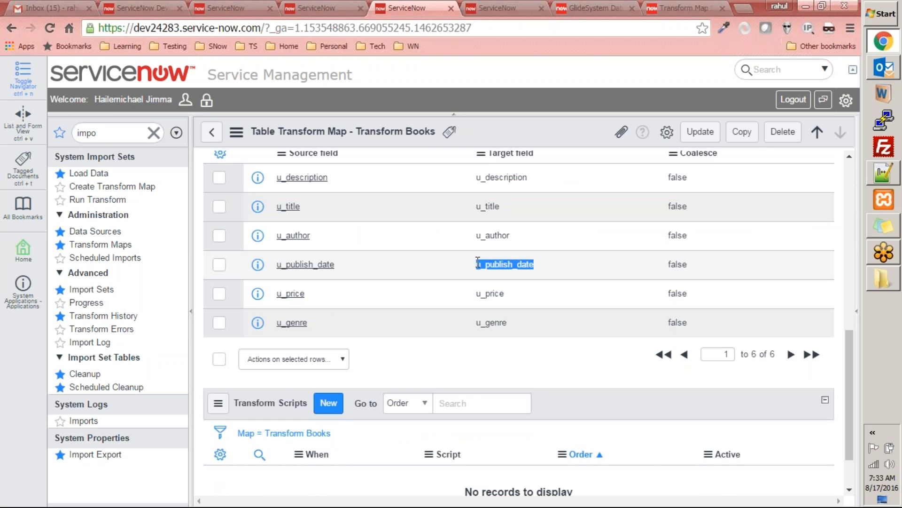
scroll(514, 291, "up", 4)
scroll(512, 296, "up", 4)
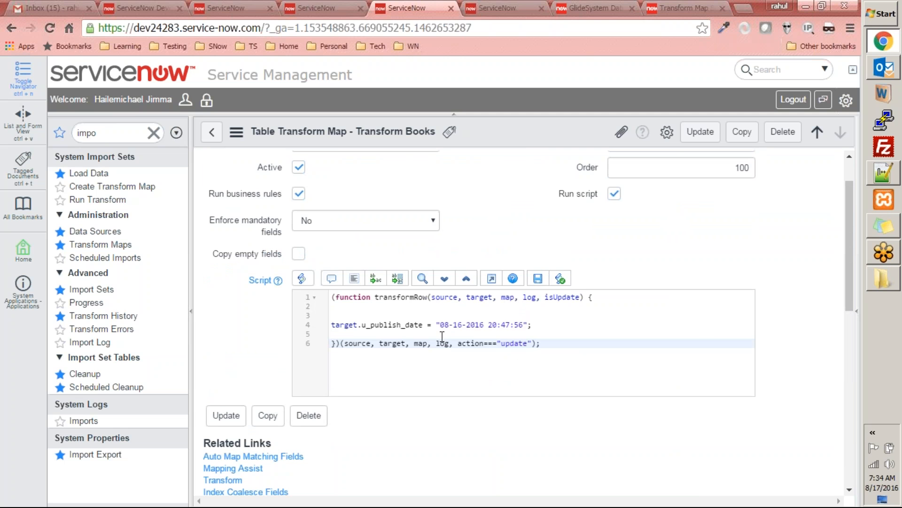
left_click_drag(436, 325, 537, 324)
left_click(569, 342)
Step: Run the Transform Books transform on import set ISET0010002
scroll(435, 346, "down", 3)
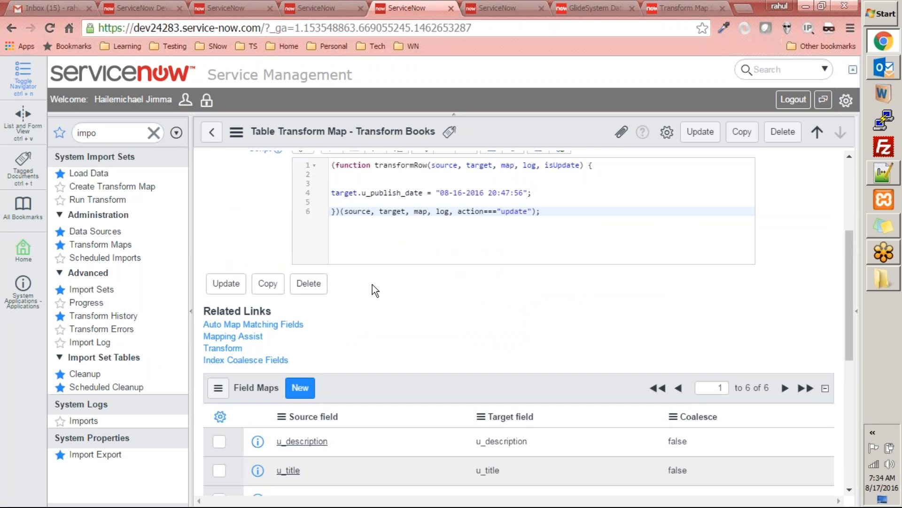
left_click(227, 352)
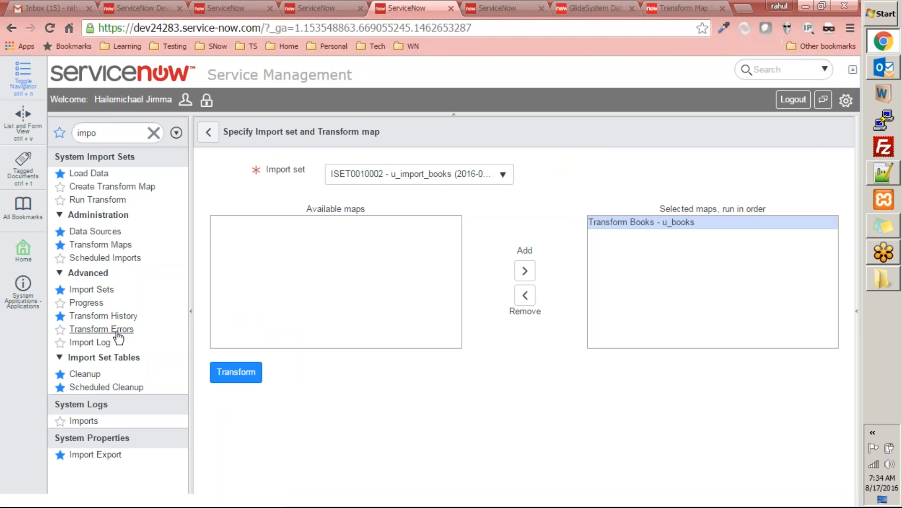
left_click(229, 376)
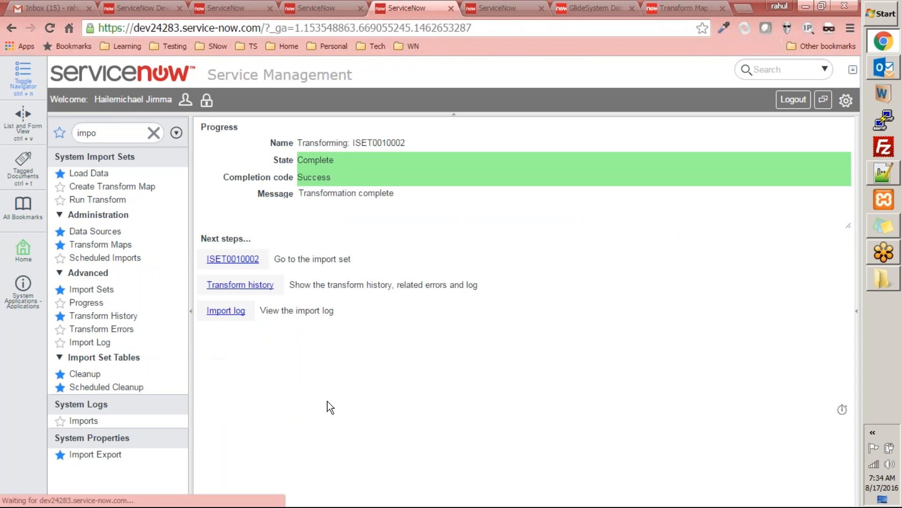
Step: Reload the Books list in the other ServiceNow tab and examine the Publish Date values of the imported records
left_click(492, 8)
right_click(539, 137)
left_click(579, 213)
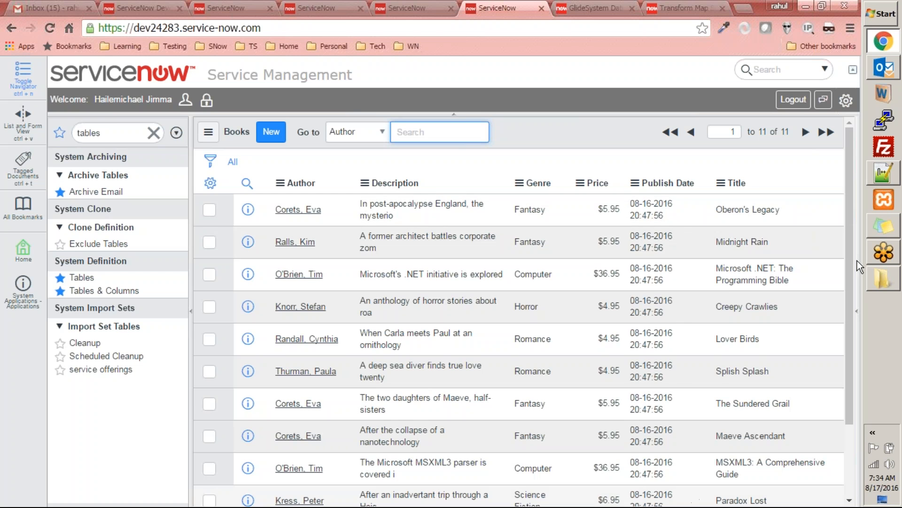
scroll(841, 329, "down", 5)
scroll(827, 263, "up", 5)
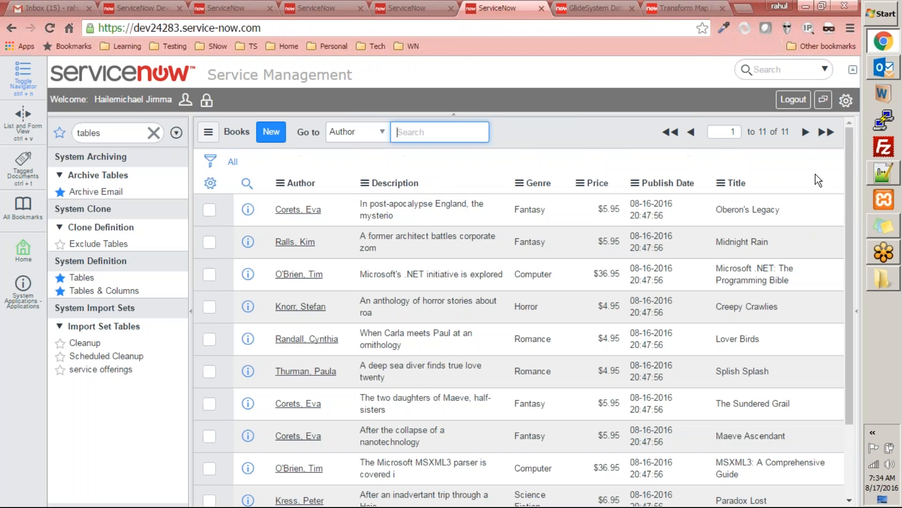
Step: Reopen the Transform Books map and review its field maps and the target.u_publish_date assignment in the script
left_click(423, 8)
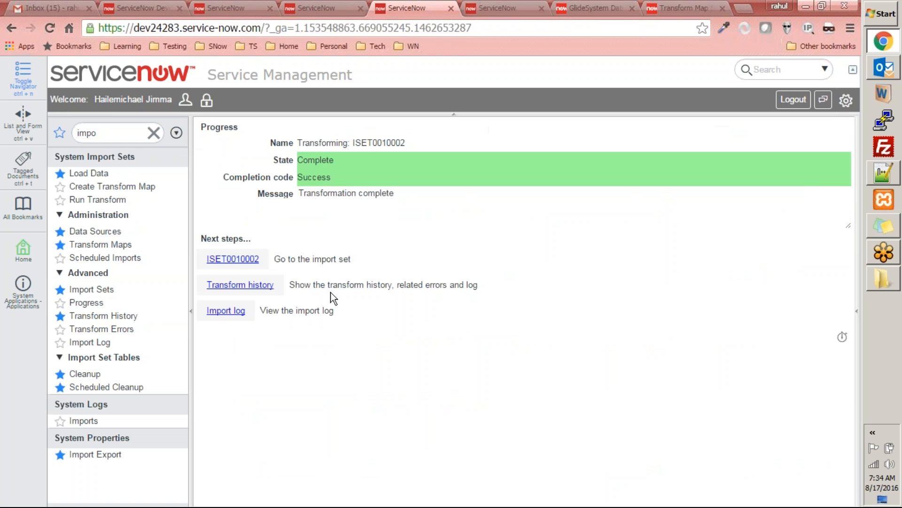
left_click(101, 245)
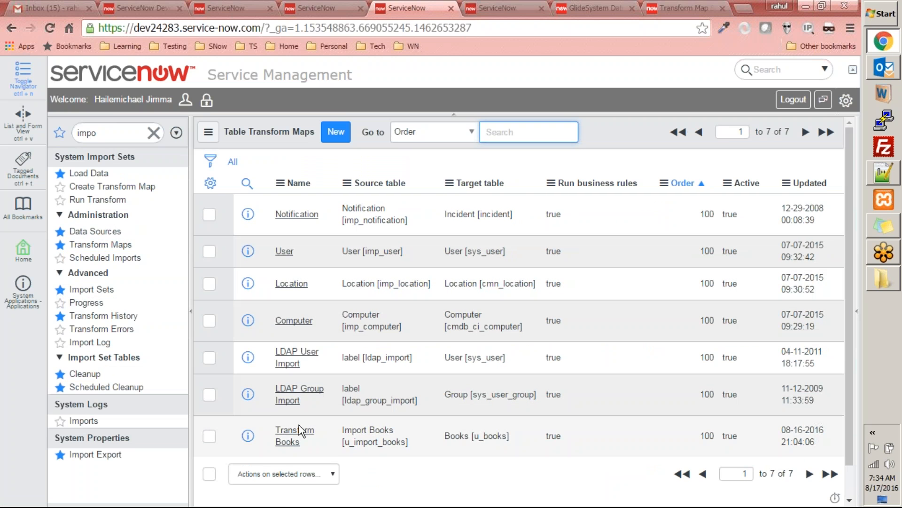
left_click(299, 428)
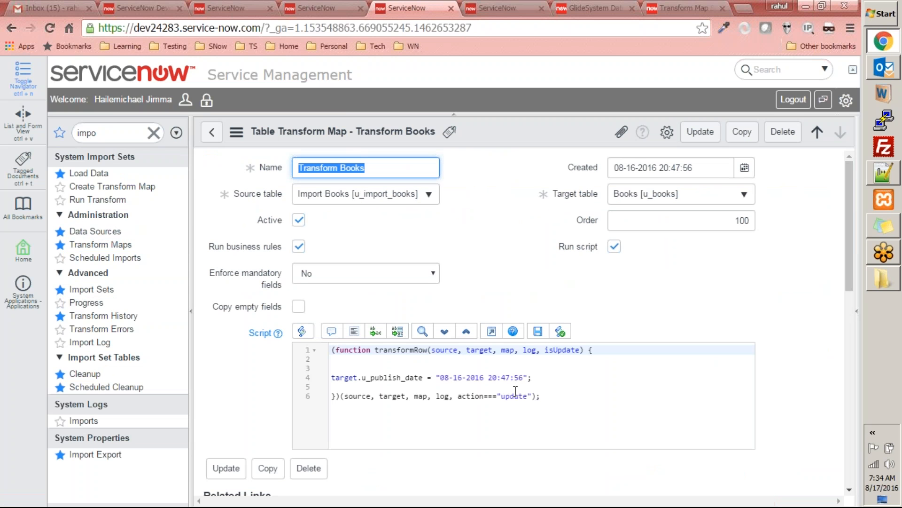
left_click(561, 395)
scroll(513, 404, "down", 6)
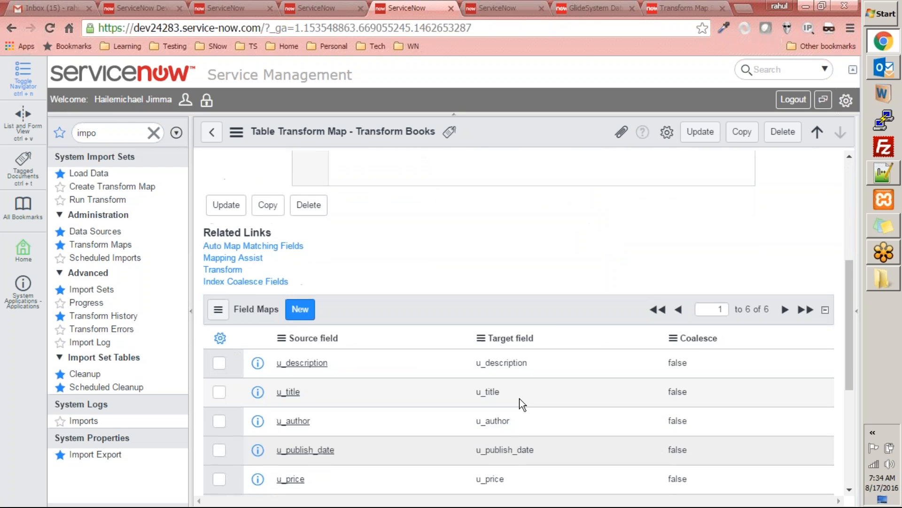
scroll(521, 403, "up", 5)
scroll(499, 396, "down", 4)
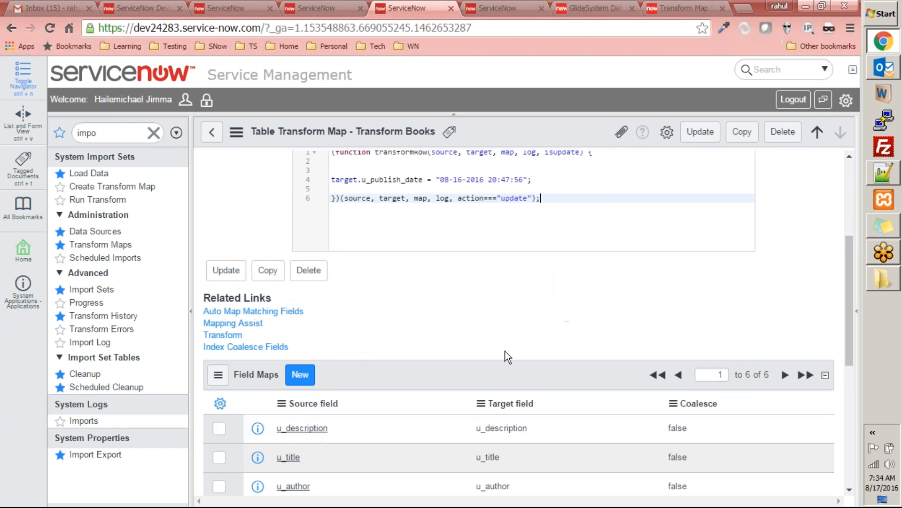
scroll(587, 322, "up", 4)
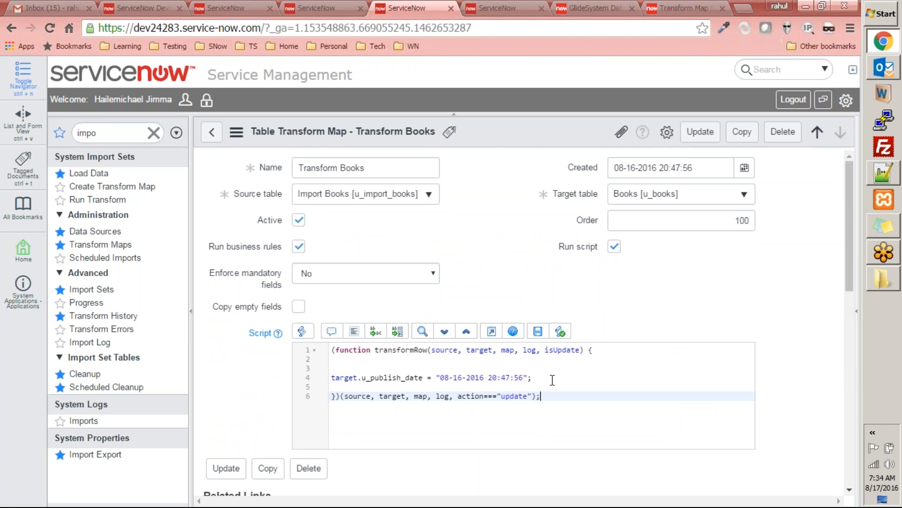
left_click_drag(542, 376, 307, 381)
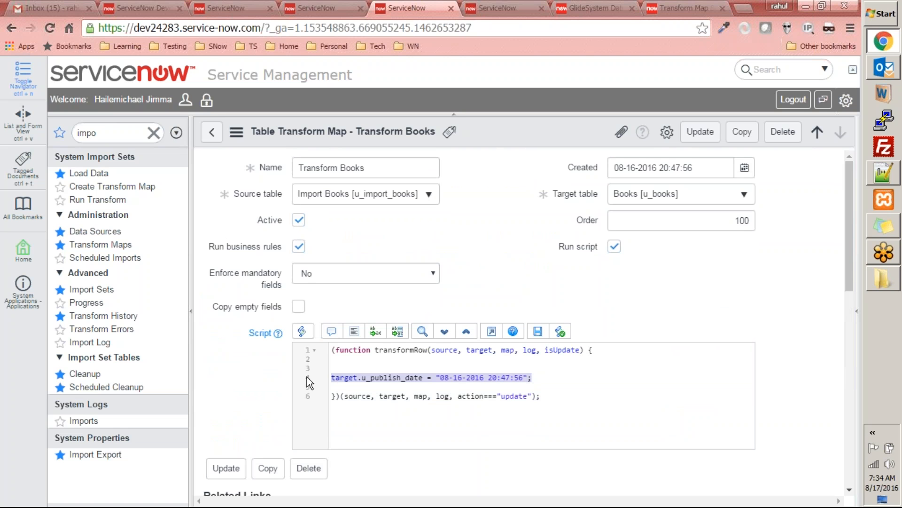
Step: Insert source.u_publish_date on a new line above the target.u_publish_date assignment in the transform script
left_click(348, 360)
key("Return")
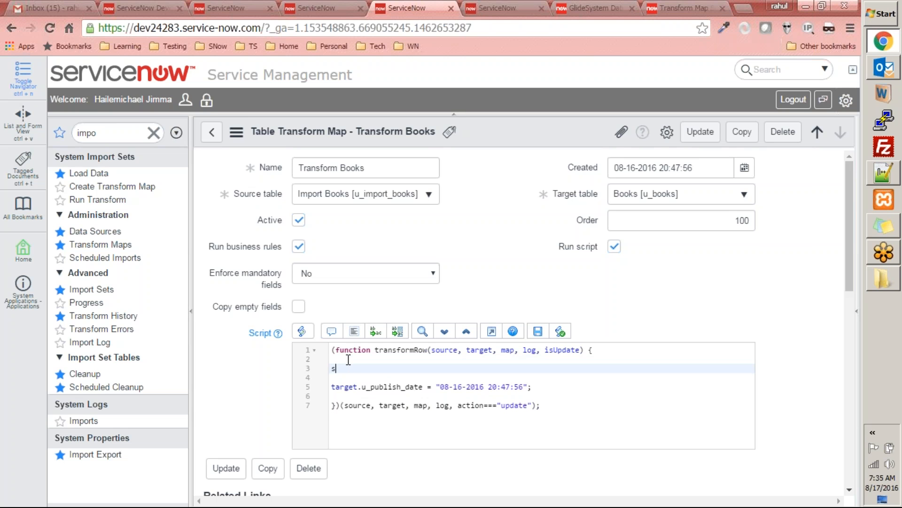
type("source.u")
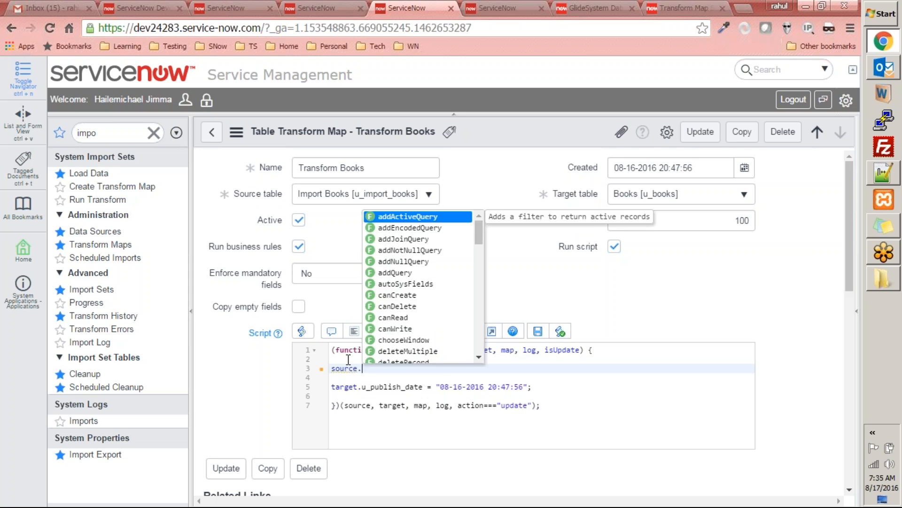
key("Down")
key("Down")
key("Down")
key("Down")
key("Return")
Step: Assign source.u_publish_date to a new variable publish_date, end the statement with a semicolon and add blank lines below it
key("Home")
type("var p")
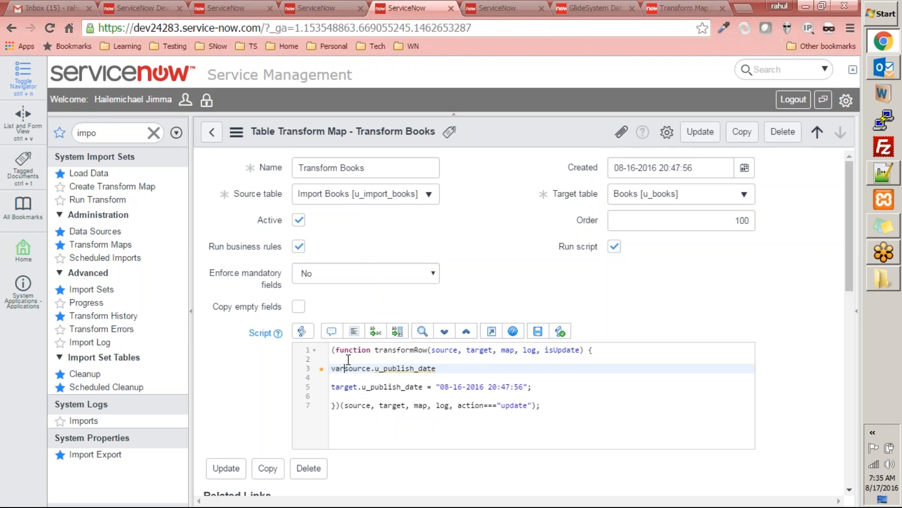
type("ublish")
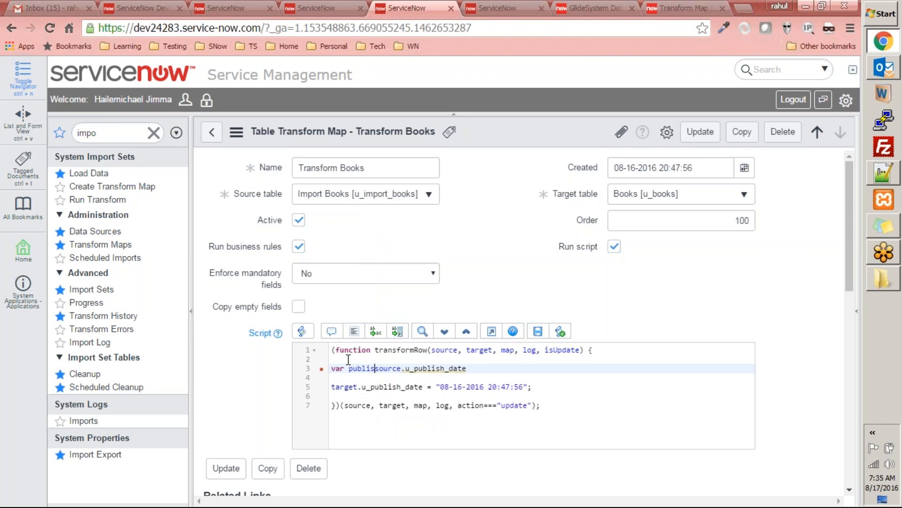
key("BackSpace")
type("_date = ")
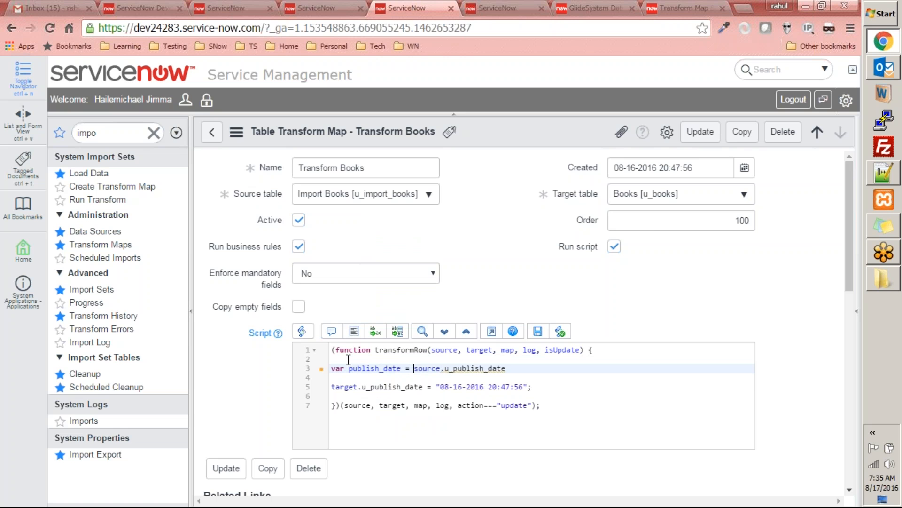
type(";")
key("Return")
key("Return")
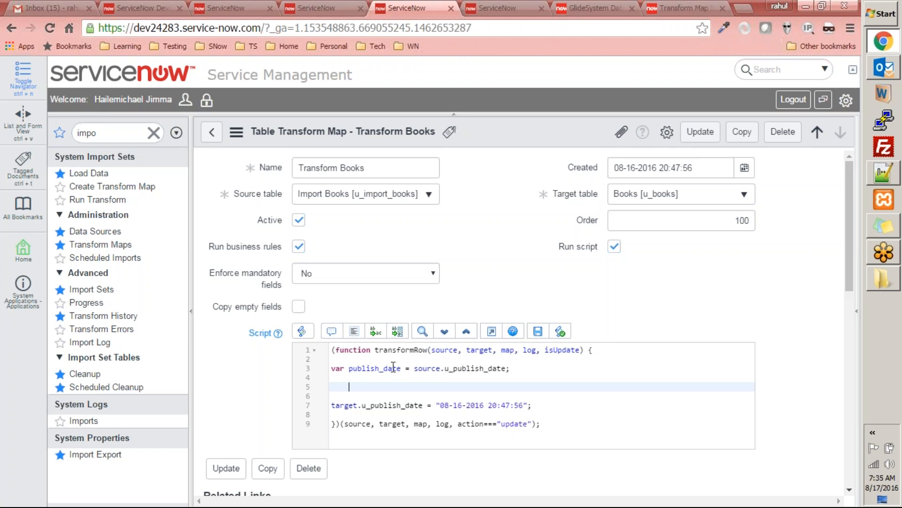
Step: Select the fixed date assigned to target.u_publish_date, and glance at the Transform Map Scripts wiki examples before closing that page
left_click_drag(436, 405, 536, 404)
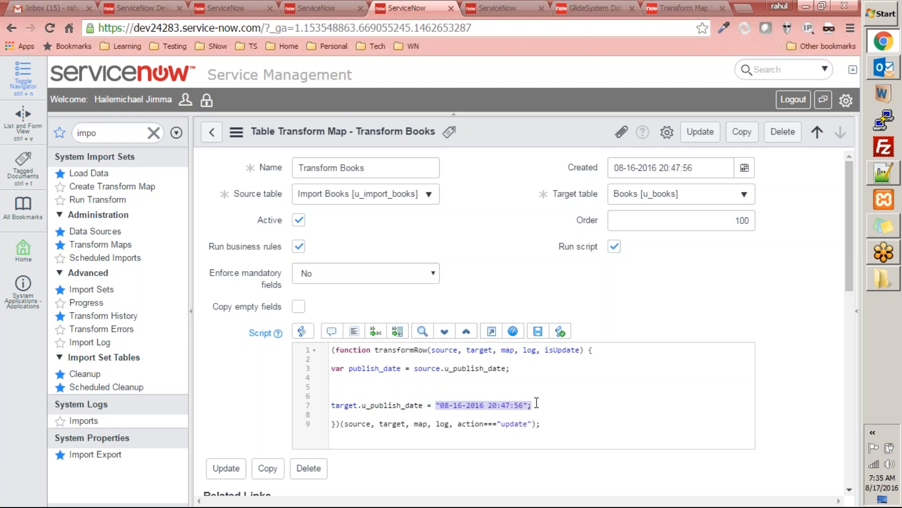
left_click(657, 5)
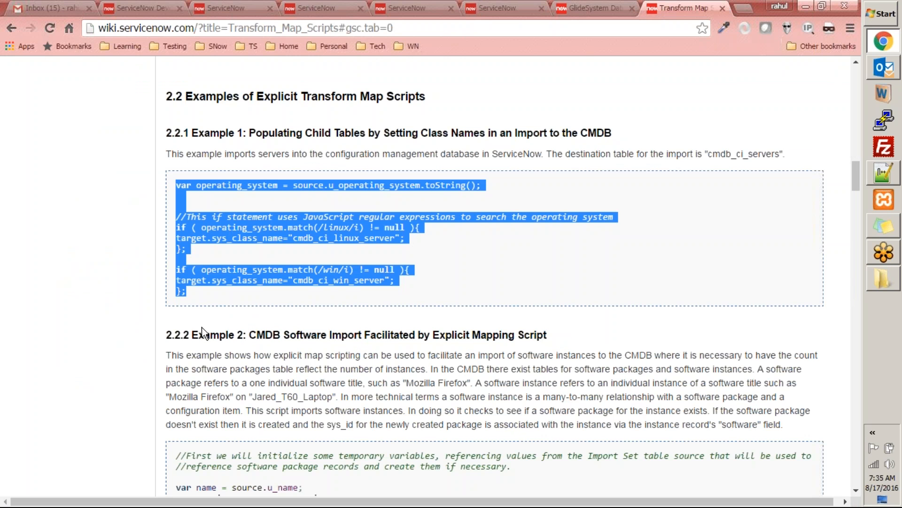
left_click(94, 290)
scroll(167, 225, "down", 10)
scroll(263, 163, "up", 10)
key("ctrl+w")
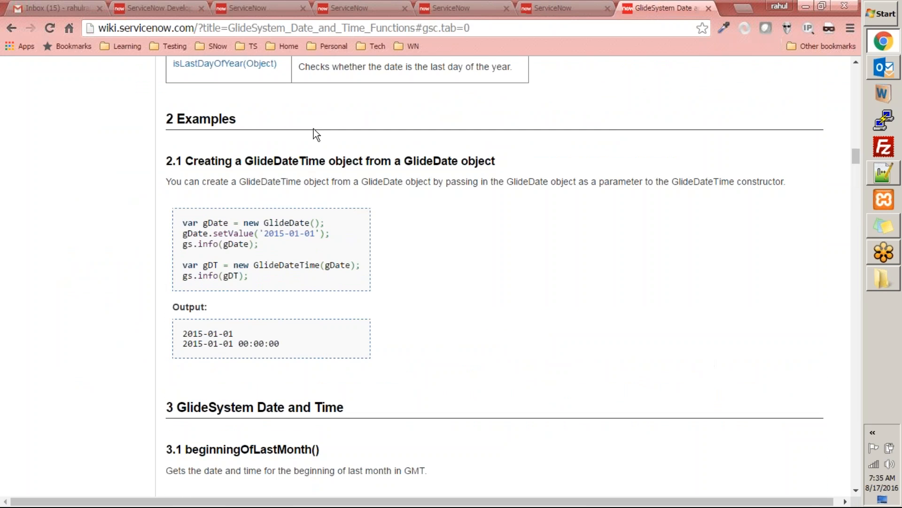
Step: Examine the method details on the GlideSystem date and time functions wiki page, checking the return formats through endOfLastYear()
scroll(438, 307, "down", 20)
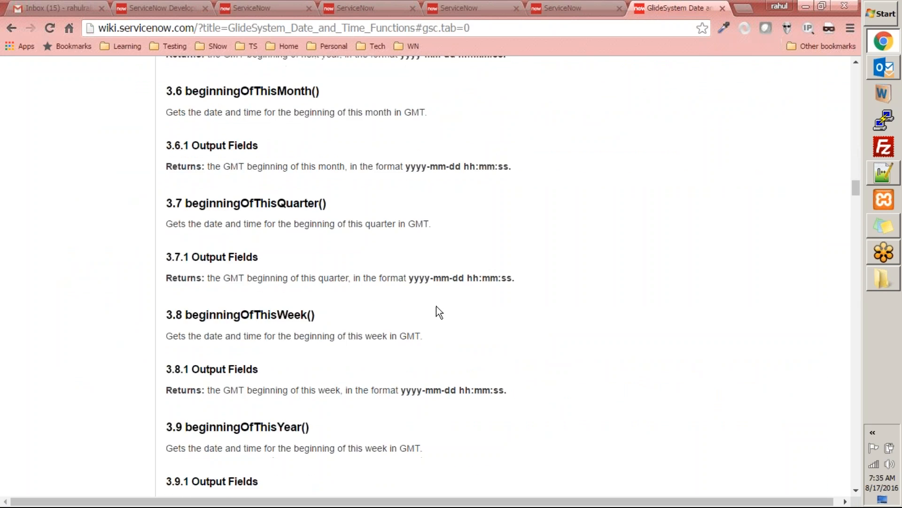
scroll(437, 311, "up", 3)
scroll(438, 313, "down", 2)
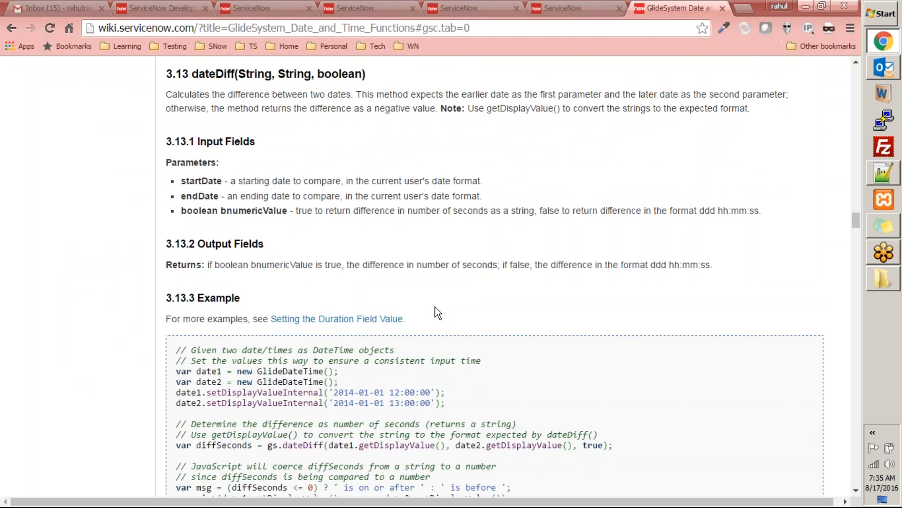
scroll(438, 313, "down", 2)
scroll(438, 312, "down", 15)
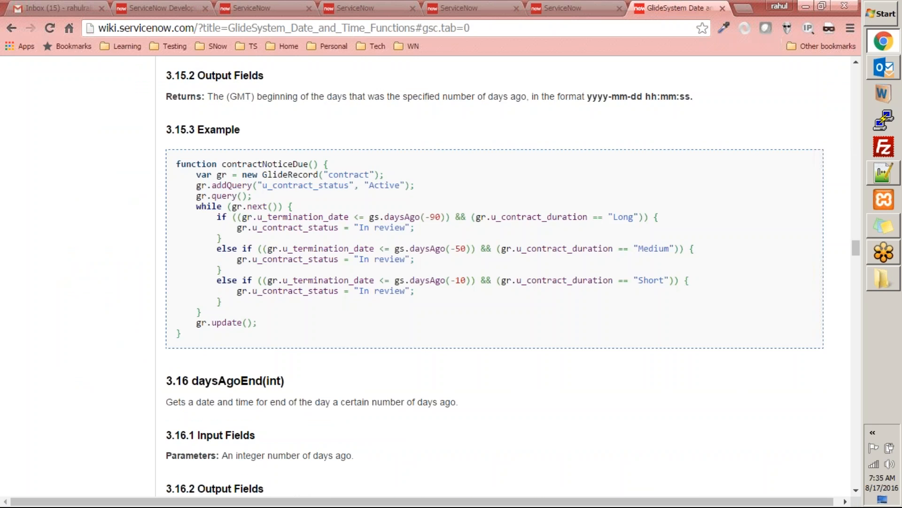
scroll(505, 277, "down", 8)
scroll(505, 277, "down", 14)
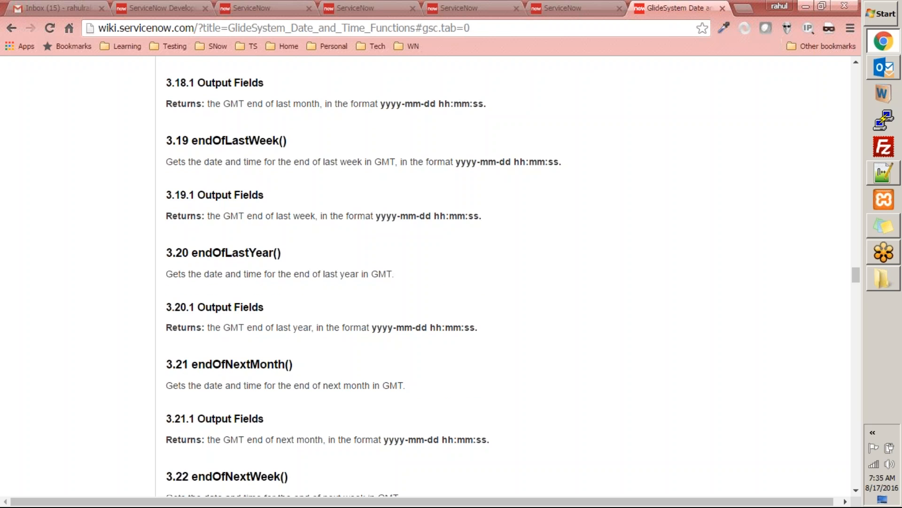
scroll(506, 278, "up", 4)
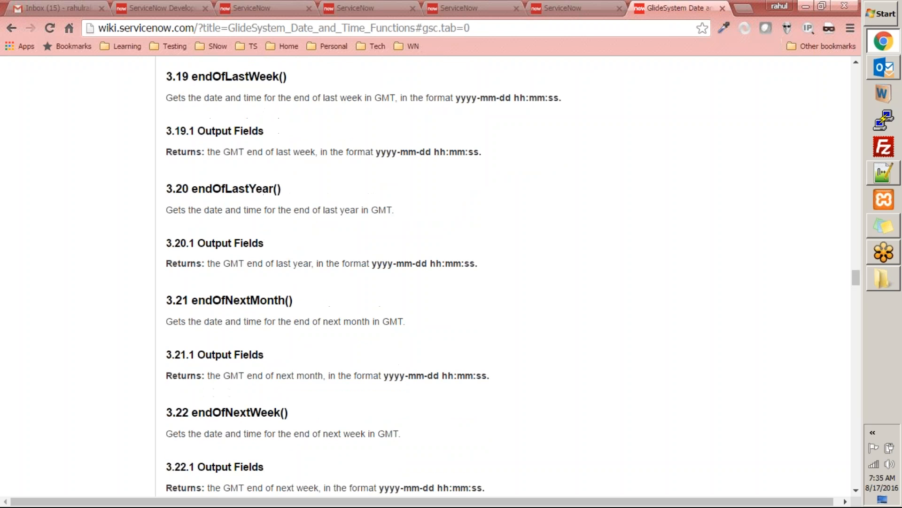
scroll(505, 278, "up", 1)
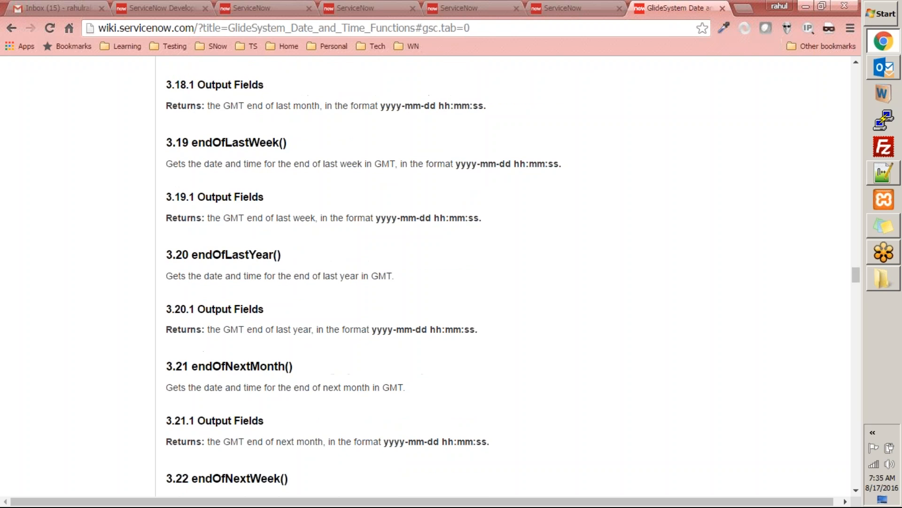
left_click_drag(384, 329, 437, 329)
Step: Return to the start of the wiki page and review the method summary table for a suitable date function
scroll(437, 330, "up", 3)
scroll(436, 327, "up", 4)
key("Home")
scroll(442, 320, "down", 2)
scroll(439, 320, "down", 6)
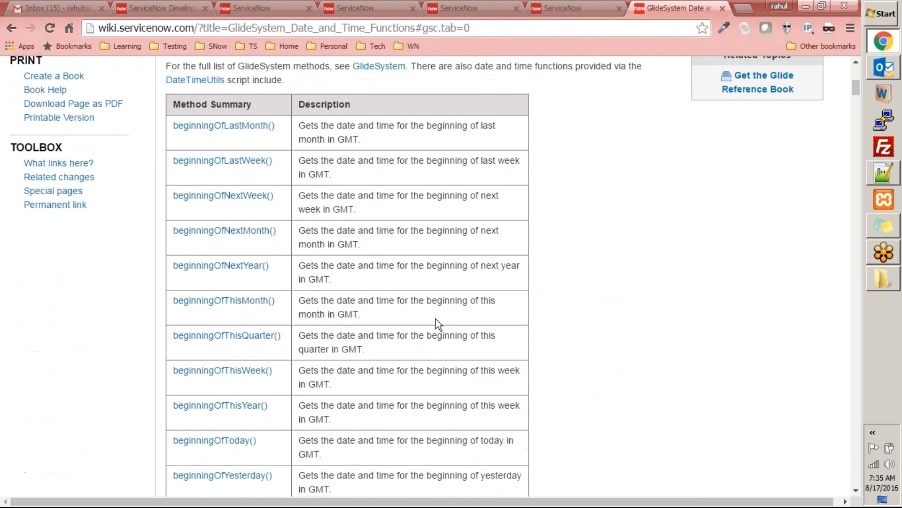
scroll(429, 314, "down", 9)
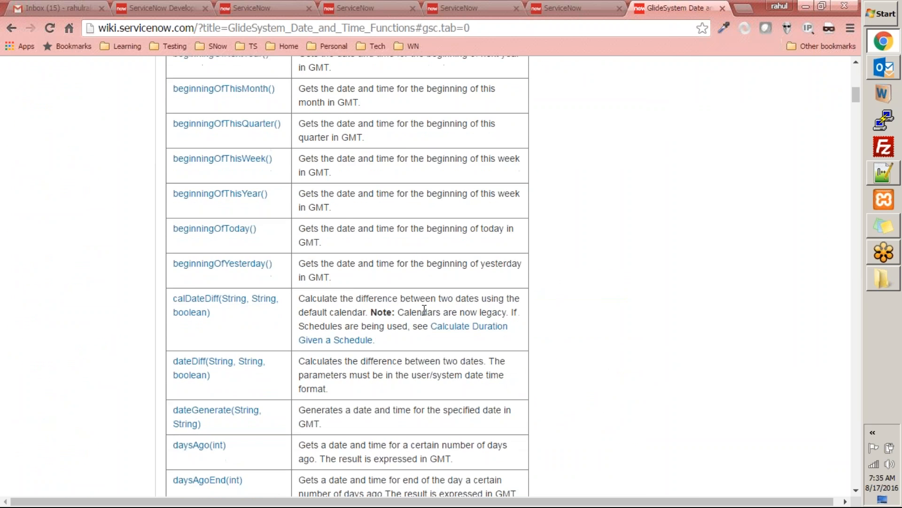
scroll(420, 309, "down", 4)
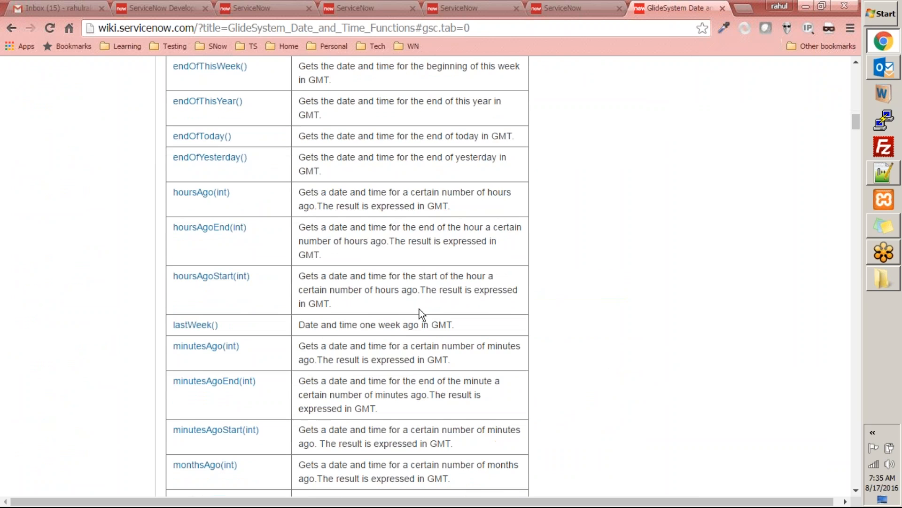
scroll(419, 309, "down", 6)
scroll(416, 310, "down", 5)
scroll(415, 313, "down", 3)
scroll(414, 312, "down", 6)
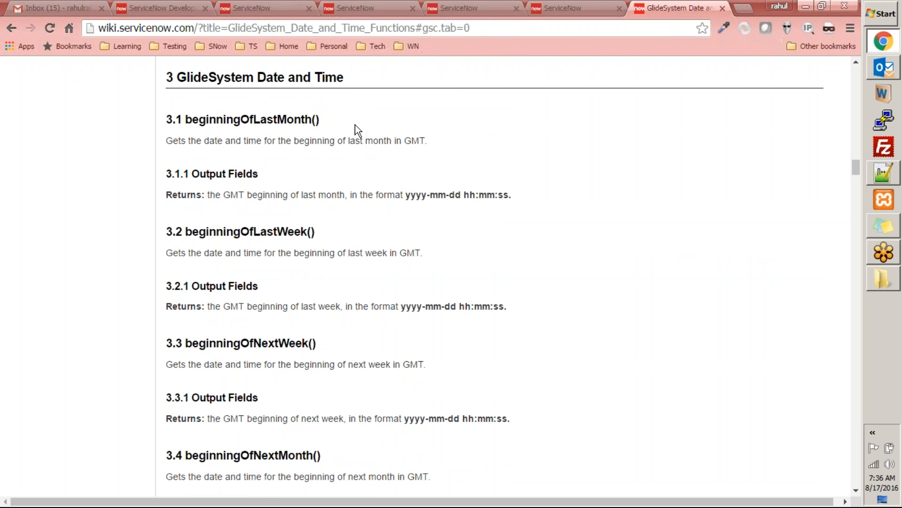
Step: Review the detailed method descriptions and code examples from beginningOfLastMonth() through minutesAgoEnd(int)
scroll(328, 225, "down", 10)
scroll(328, 224, "down", 15)
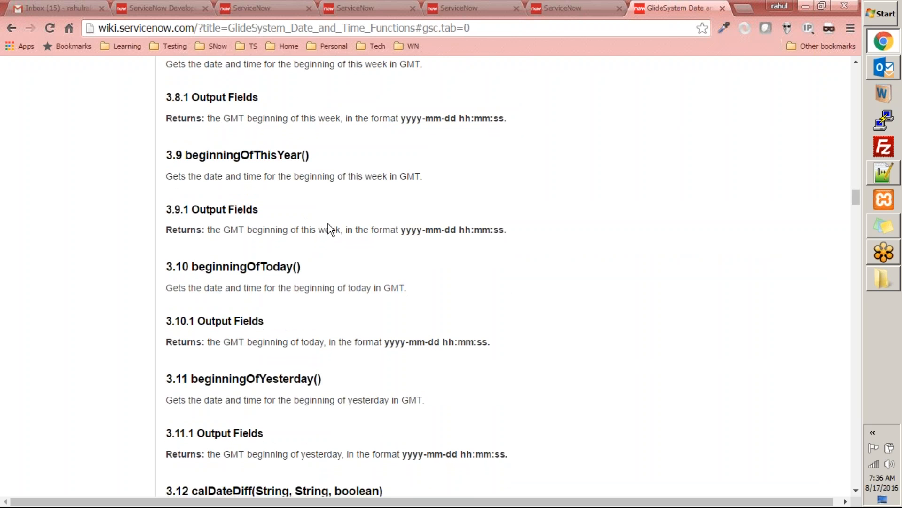
scroll(328, 224, "up", 4)
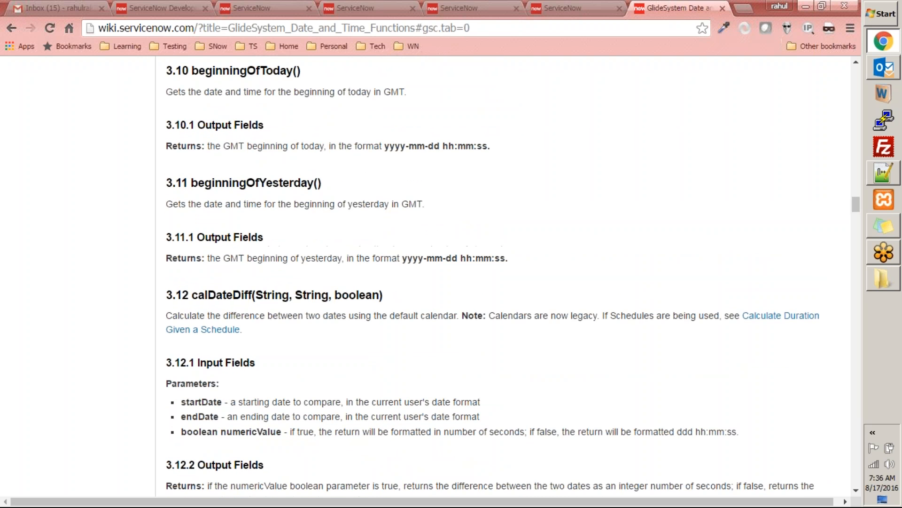
scroll(366, 180, "down", 10)
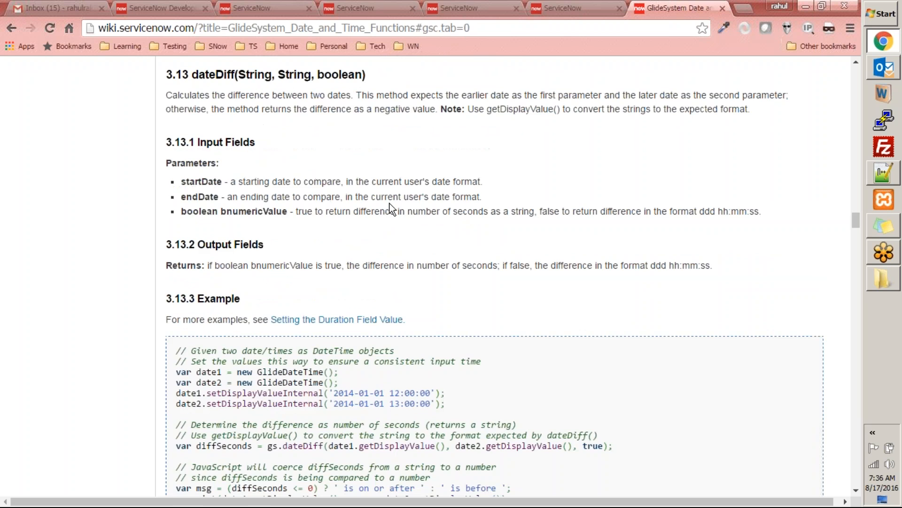
scroll(389, 208, "down", 15)
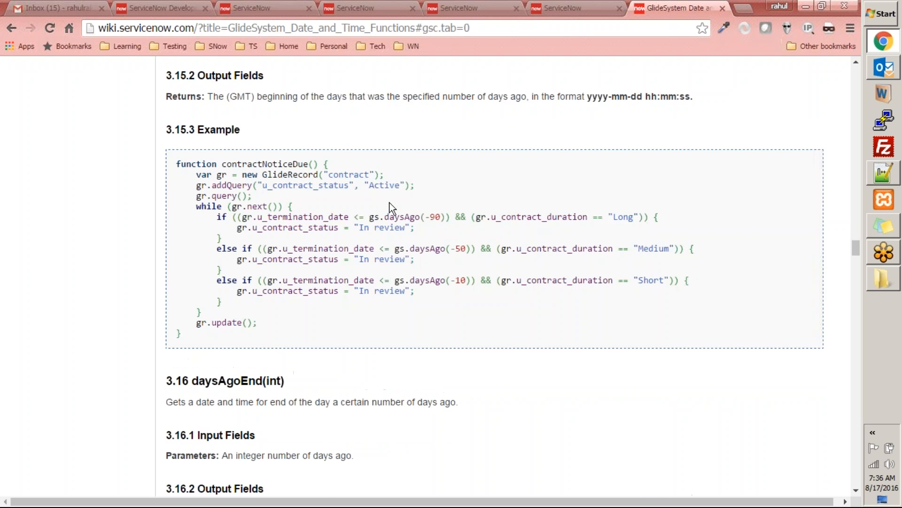
scroll(390, 208, "down", 20)
scroll(390, 208, "down", 15)
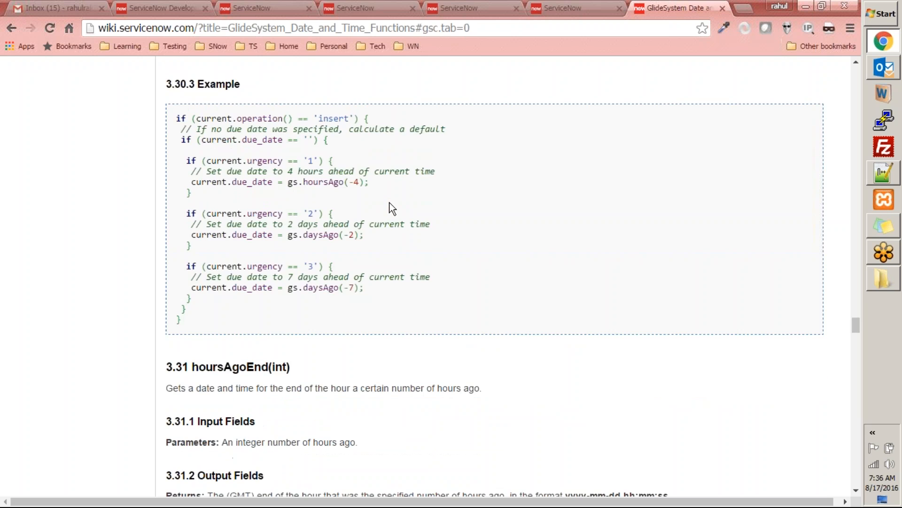
scroll(390, 207, "down", 10)
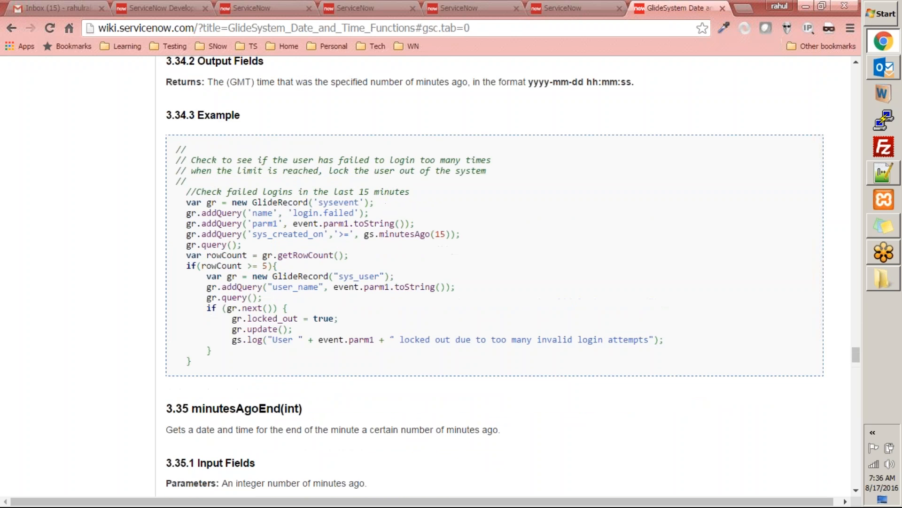
scroll(533, 139, "down", 3)
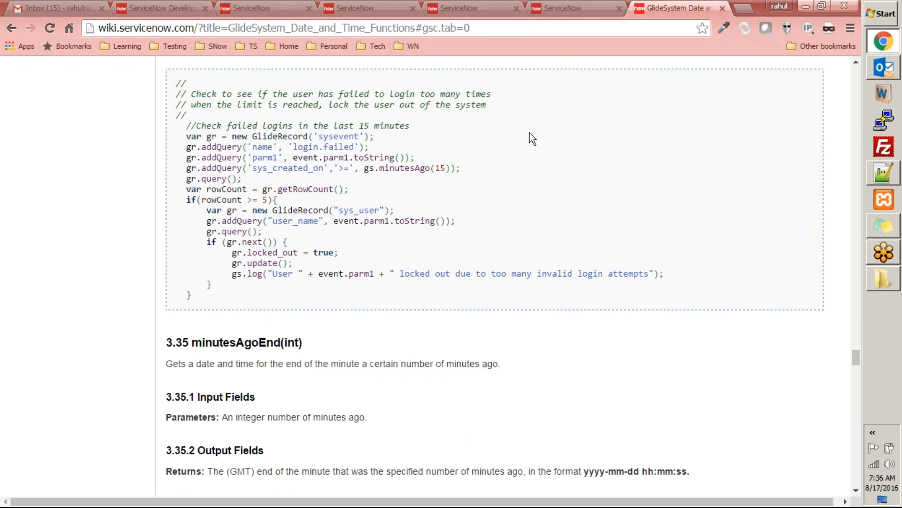
Step: Return to the Transform Books map and replace the fixed date assigned to target.u_publish_date with a "gs." reference
left_click(532, 11)
left_click(452, 8)
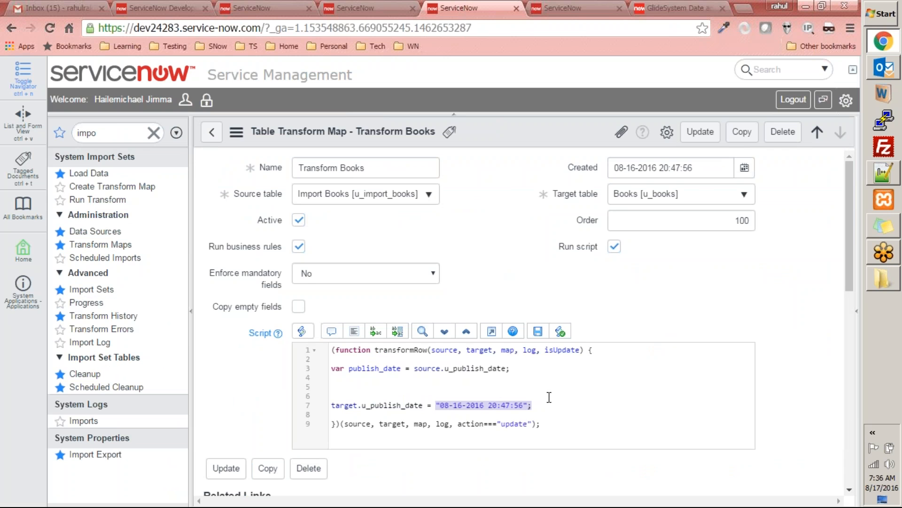
type("gs.so")
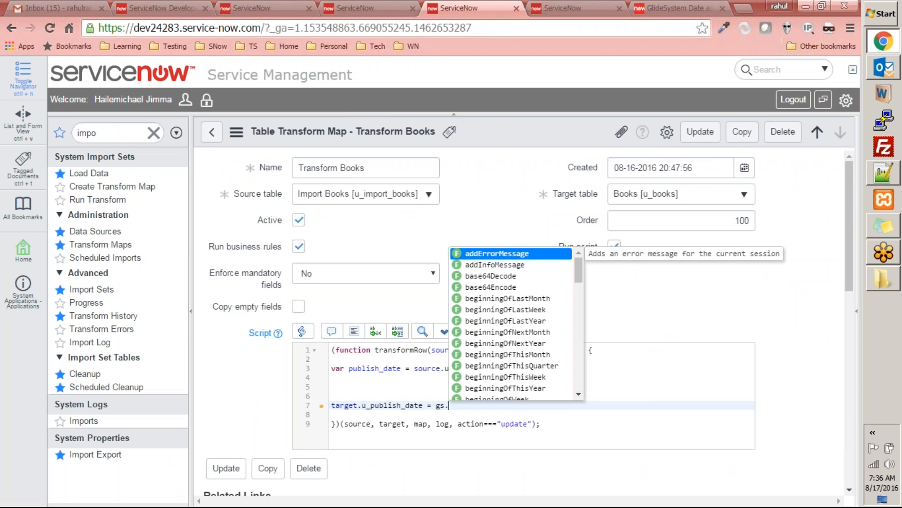
key("BackSpace")
key("BackSpace")
type("date")
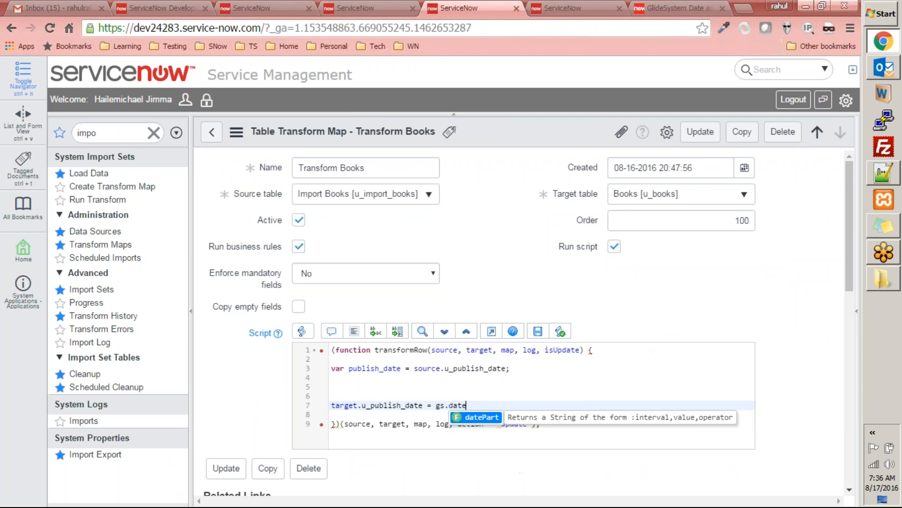
key("BackSpace")
key("BackSpace")
key("BackSpace")
key("BackSpace")
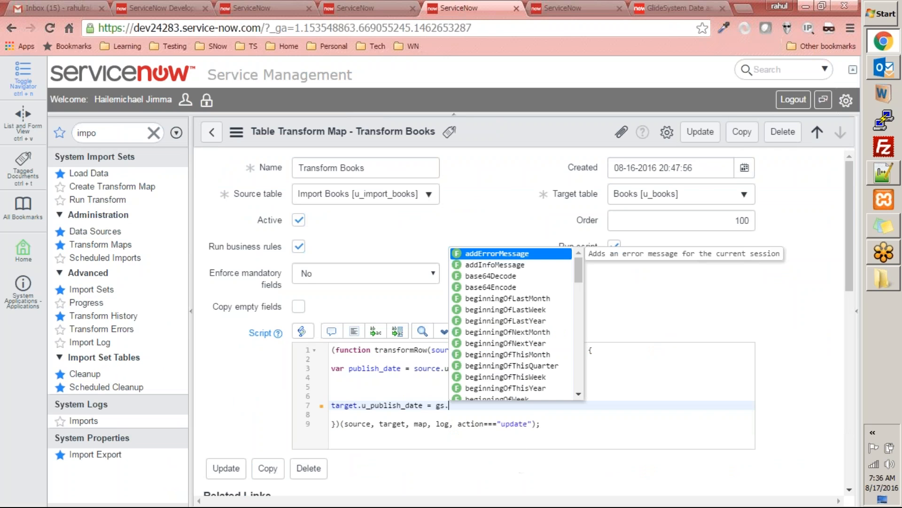
Step: Complete the target.u_publish_date assignment with the placeholder call gs.somedatefunction()
type("so")
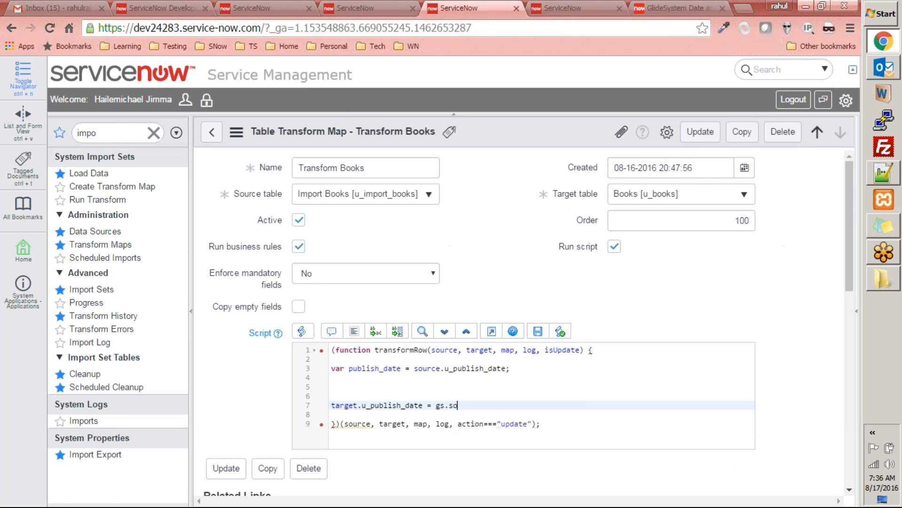
type("medate(")
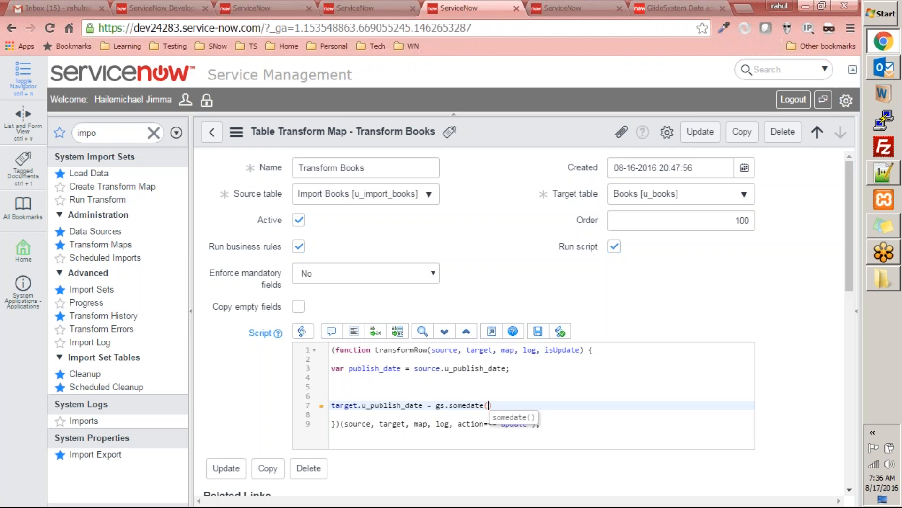
key("Left")
type("function")
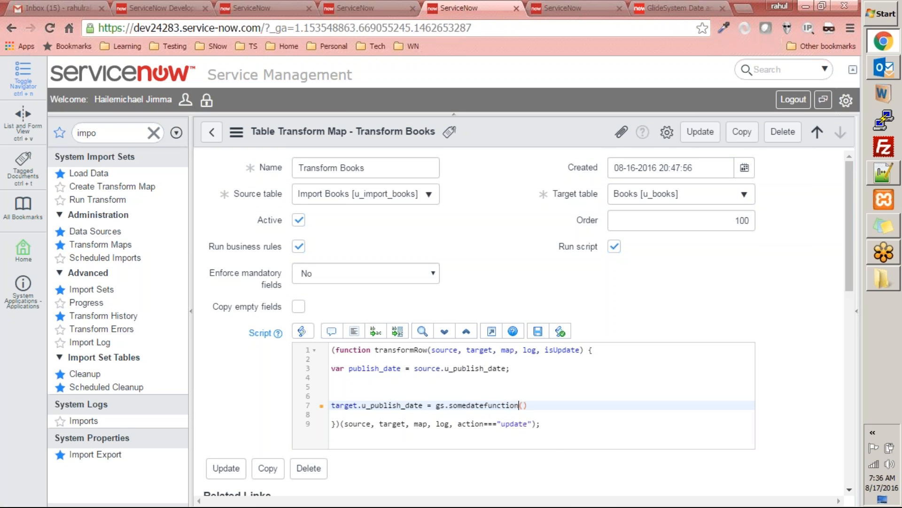
Step: Pass the publish_date variable as the argument of gs.somedatefunction()
double_click(381, 368)
key("ctrl+c")
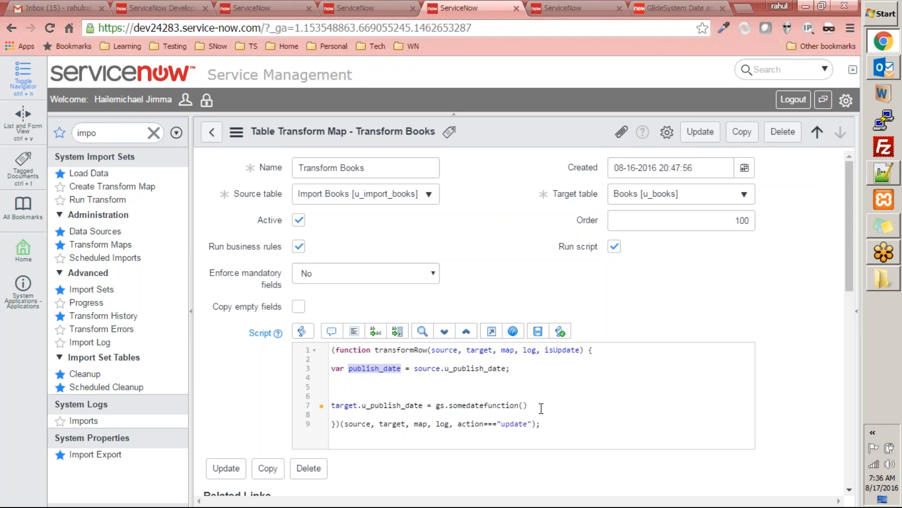
left_click(524, 405)
key("ctrl+v")
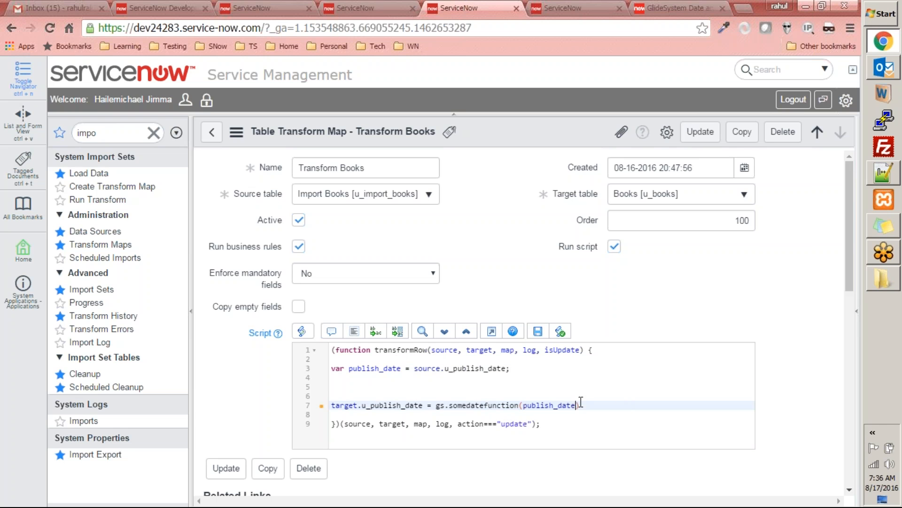
left_click_drag(472, 406, 476, 404)
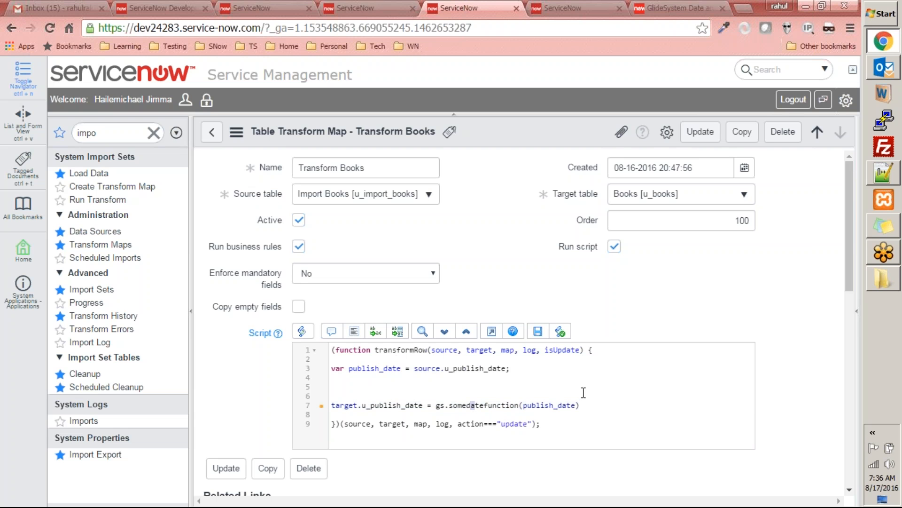
double_click(392, 405)
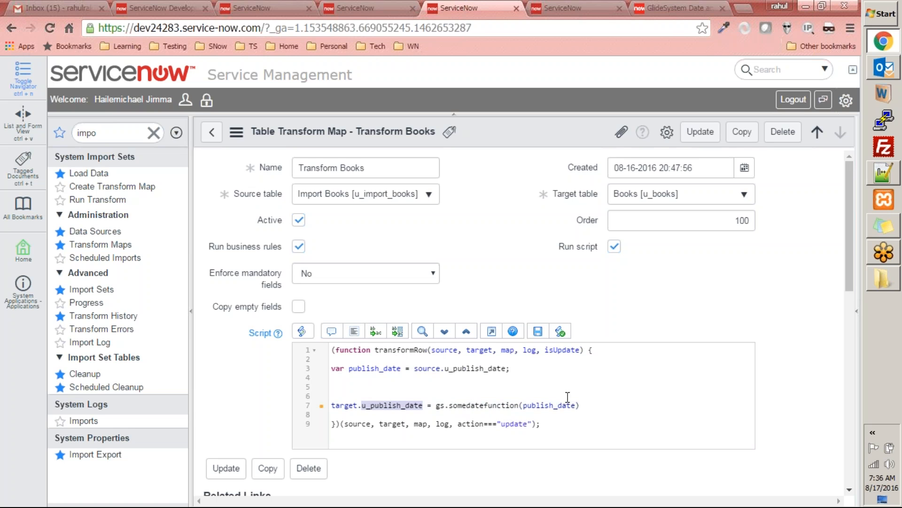
left_click(482, 414)
double_click(543, 401)
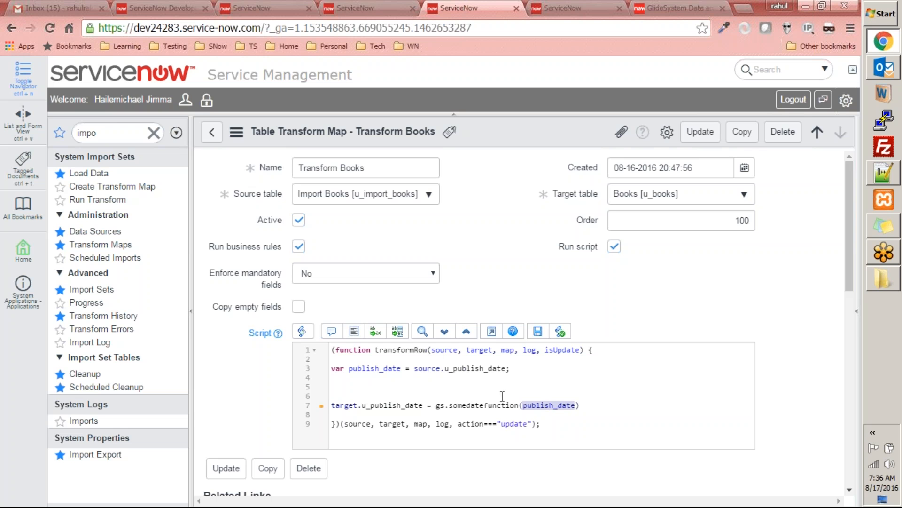
double_click(389, 407)
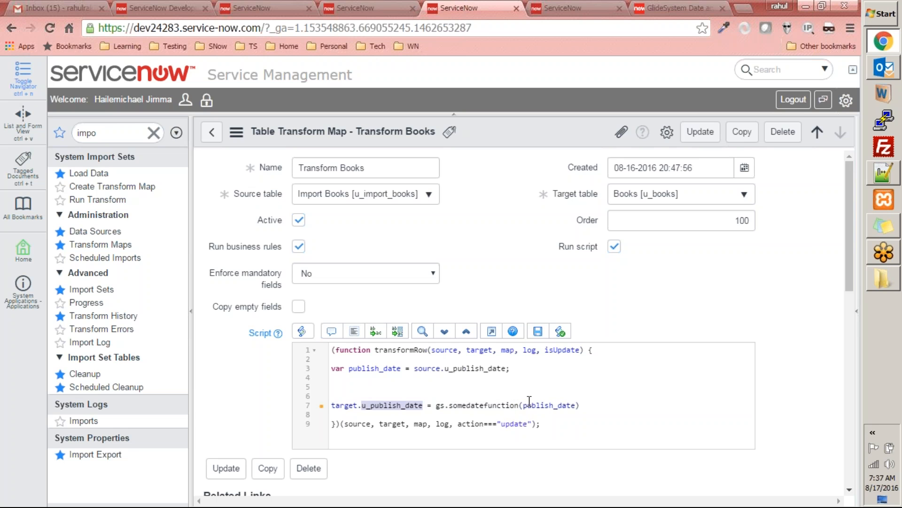
key("End")
key("BackSpace")
key("BackSpace")
key("BackSpace")
key("BackSpace")
key("BackSpace")
key("BackSpace")
key("BackSpace")
key("BackSpace")
key("BackSpace")
key("BackSpace")
key("BackSpace")
key("BackSpace")
key("BackSpace")
key("BackSpace")
key("BackSpace")
key("BackSpace")
key("BackSpace")
key("BackSpace")
key("BackSpace")
key("BackSpace")
key("ctrl+z")
key("ctrl+z")
key("ctrl+z")
key("ctrl+z")
key("ctrl+z")
key("ctrl+z")
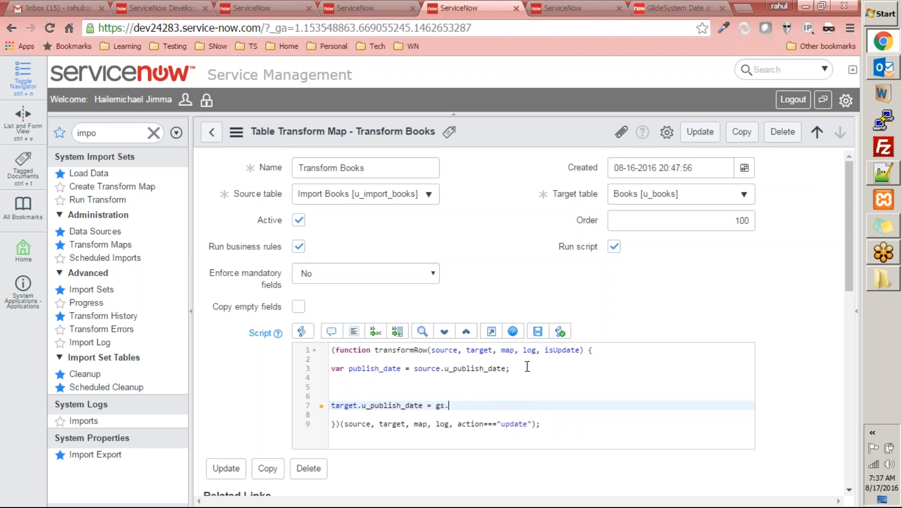
key("ctrl+z")
key("ctrl+z")
key("ctrl+z")
key("ctrl+z")
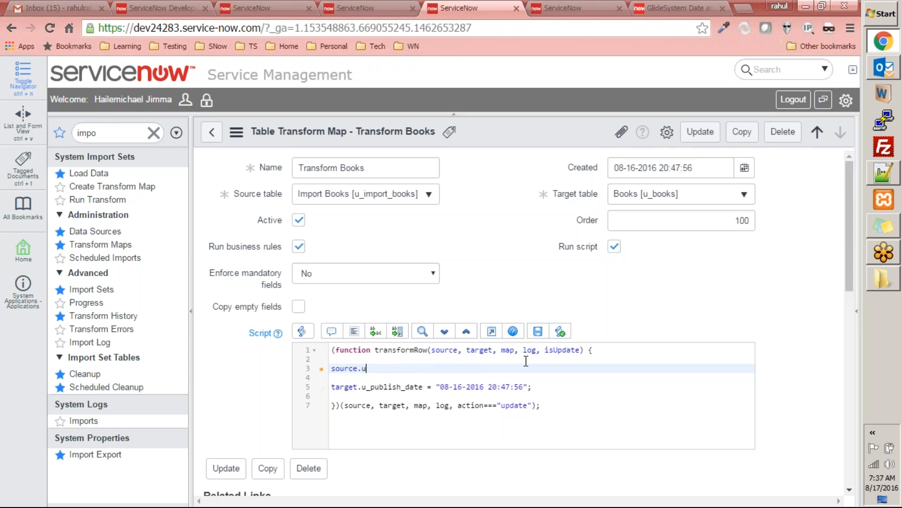
Step: Save the Transform Books map with its restored script and return to the transform map list
left_click(626, 384)
left_click(700, 132)
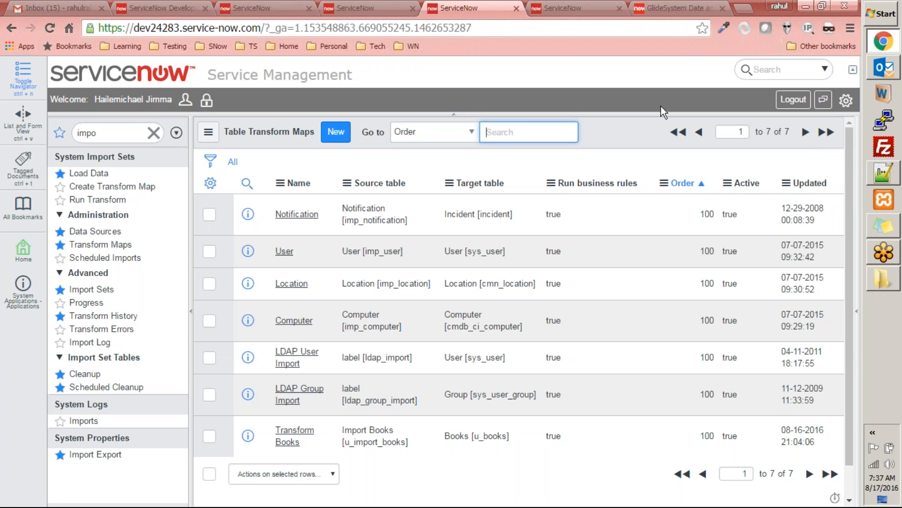
left_click(851, 15)
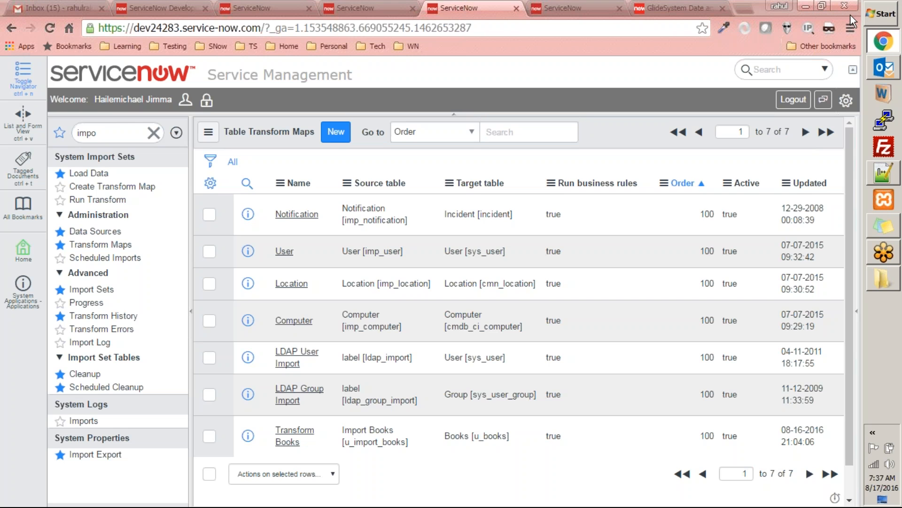